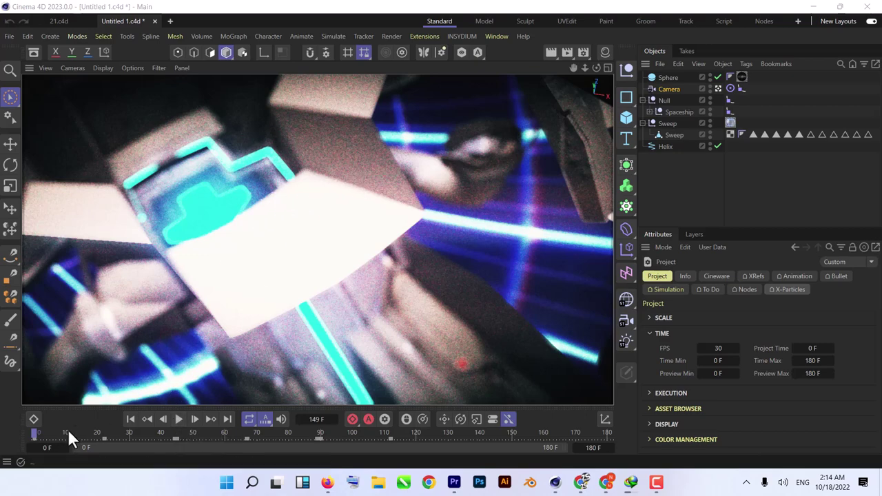
Scrub through the spaceship tunnel animation and open its rendered frames in a maximised Picture Viewer
drag(38, 432, 184, 423)
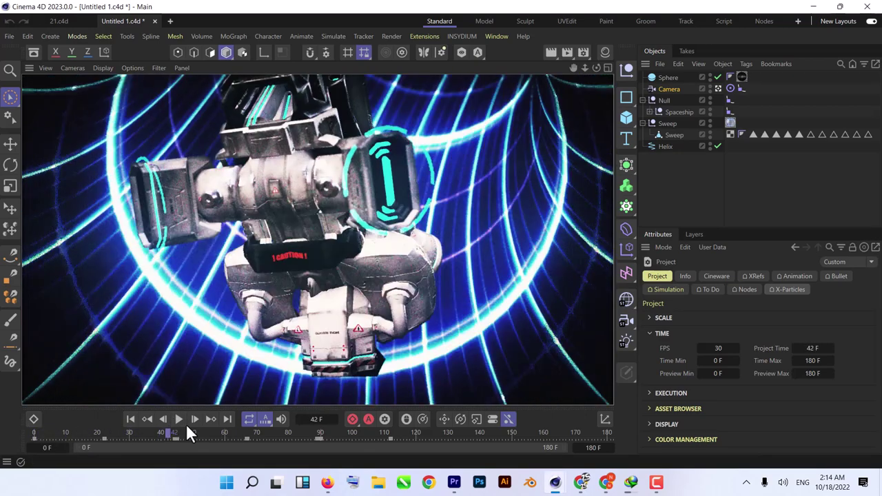
click(63, 422)
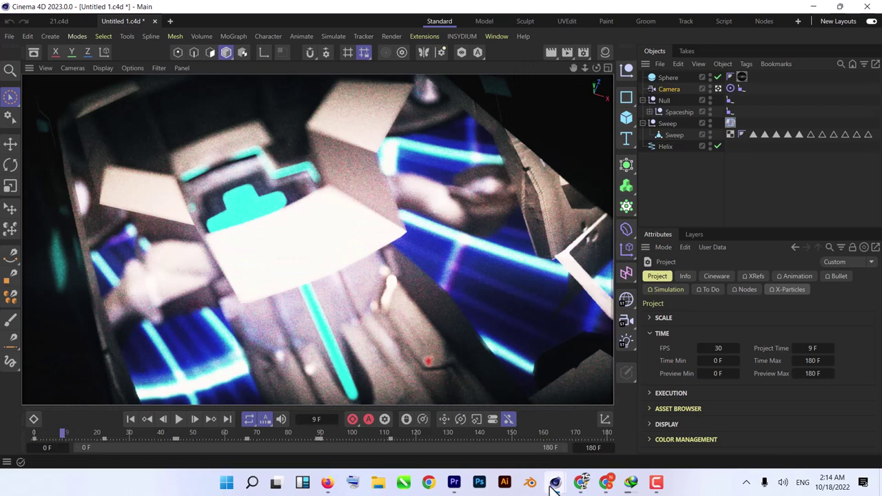
click(613, 441)
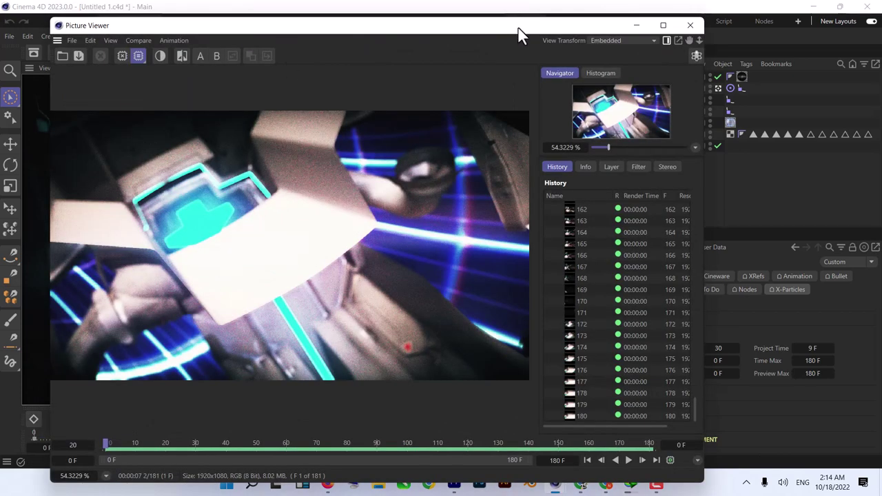
double_click(520, 29)
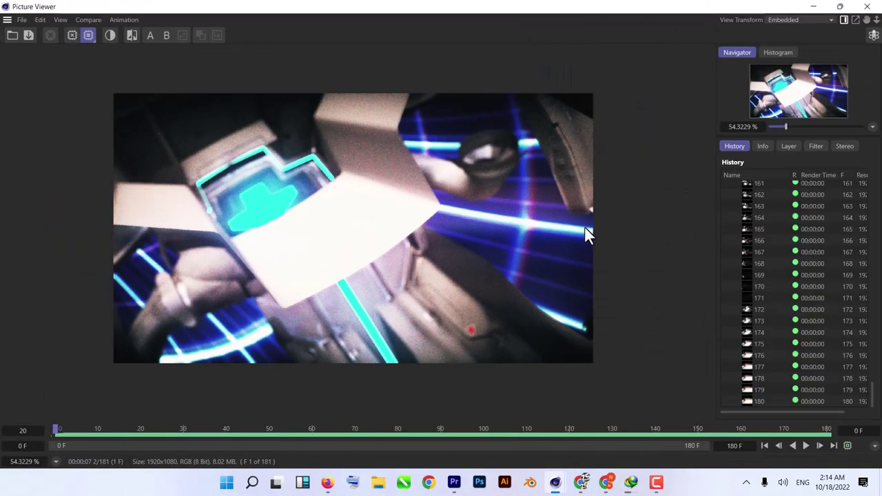
Review the rendered frame history and play back the spaceship animation in the Picture Viewer
scroll(799, 259, up, 20)
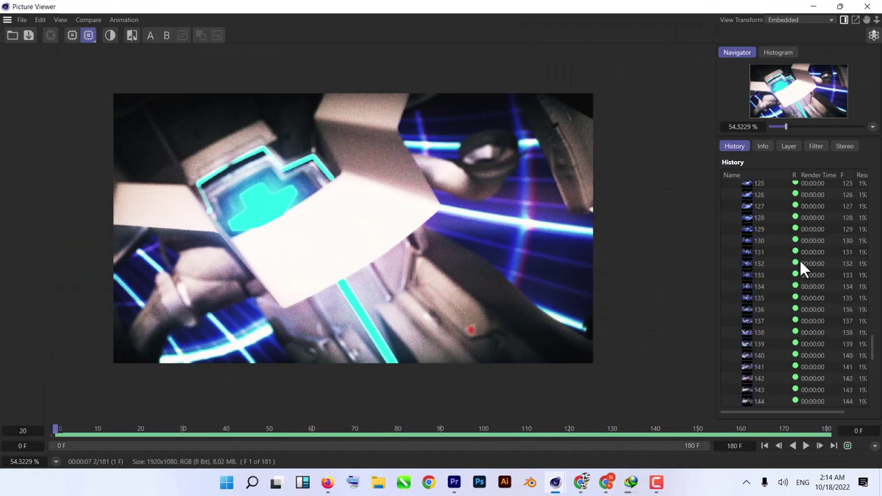
scroll(800, 263, down, 18)
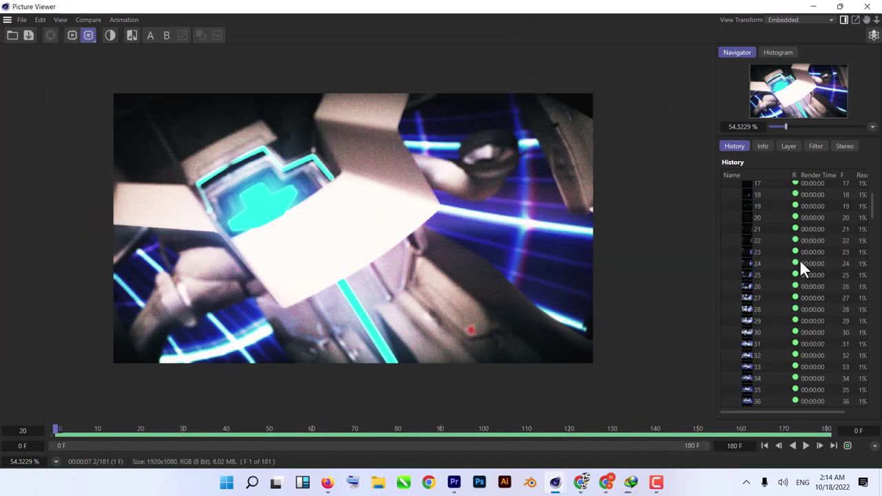
scroll(801, 263, down, 12)
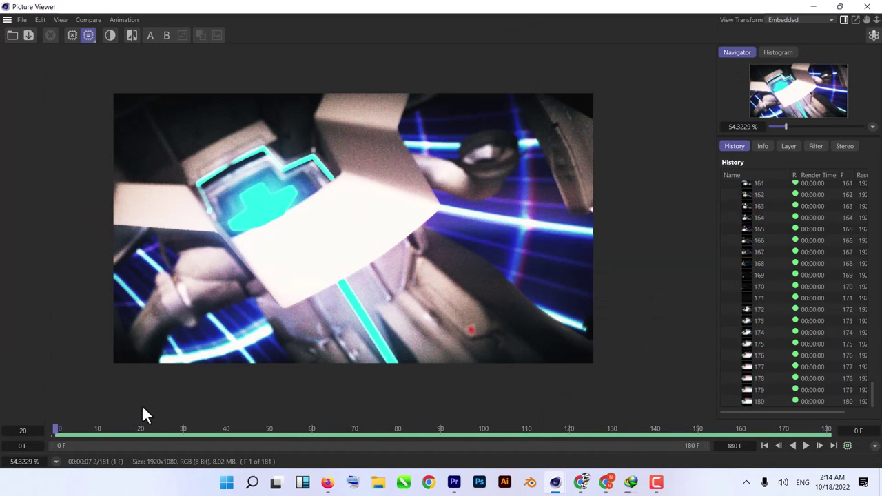
drag(85, 431, 4, 394)
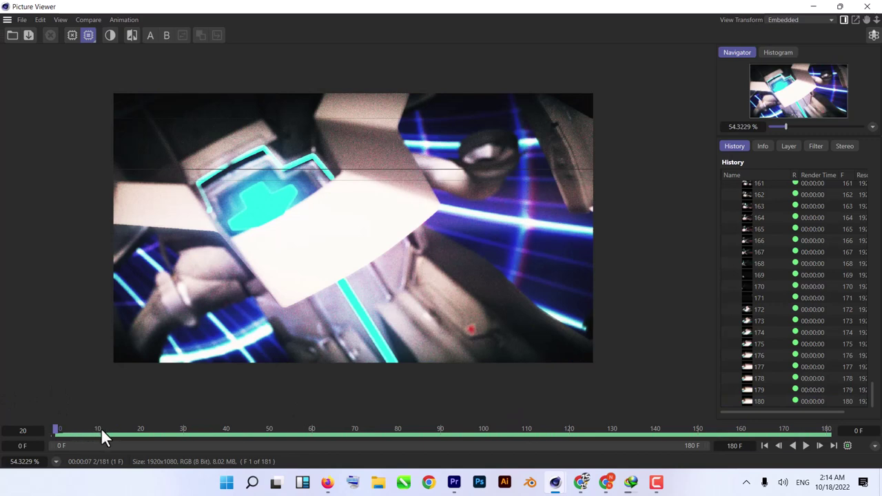
click(804, 446)
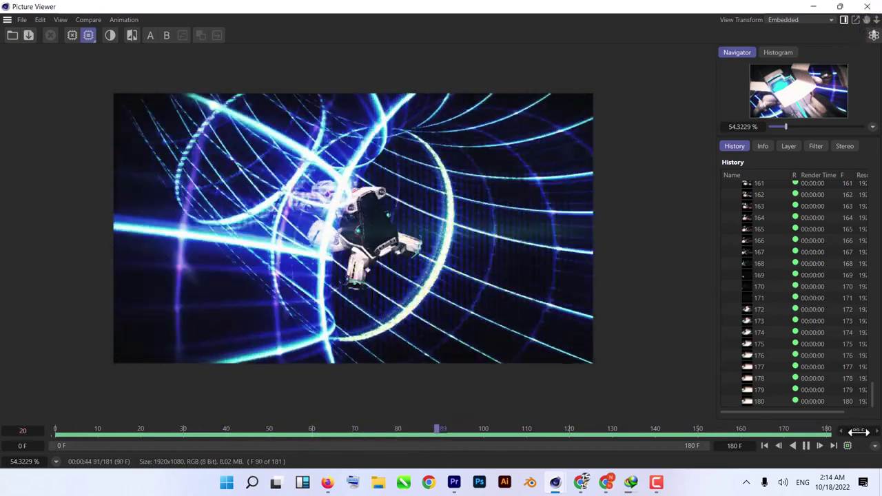
click(805, 445)
click(866, 6)
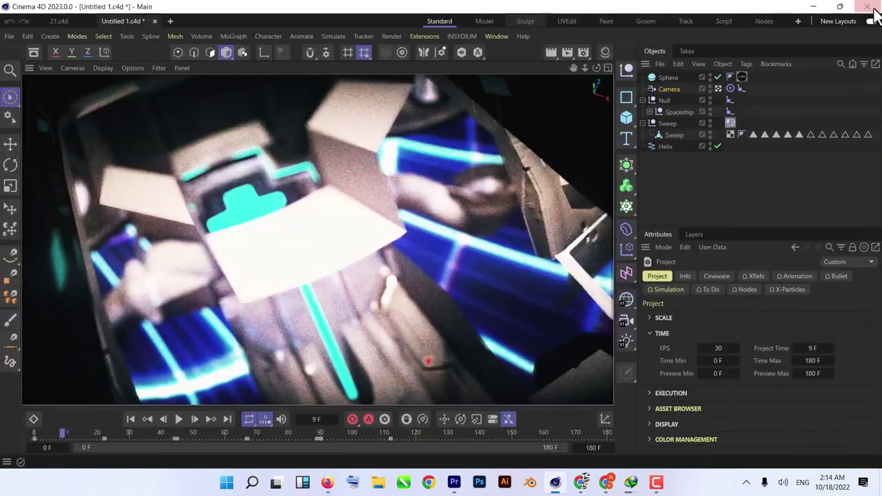
Leave the camera view and examine the helical tunnel from outside at several angles
click(719, 89)
scroll(364, 231, down, 10)
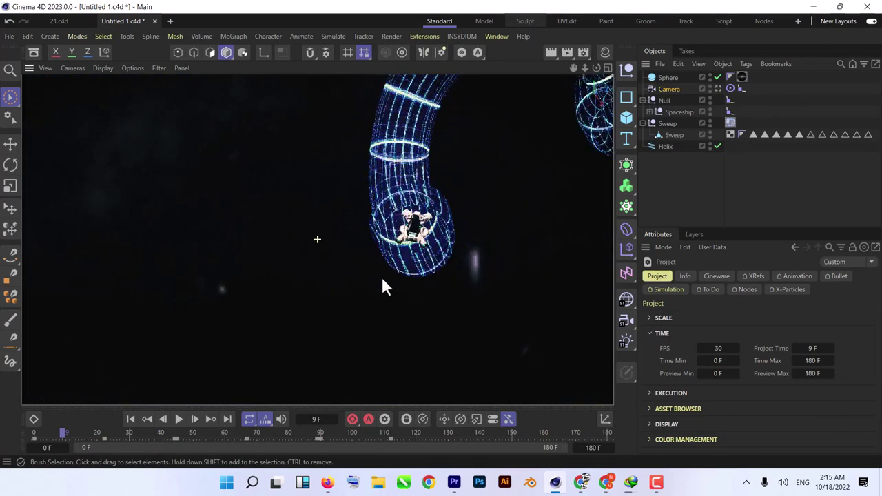
alt+drag(383, 286, 342, 279)
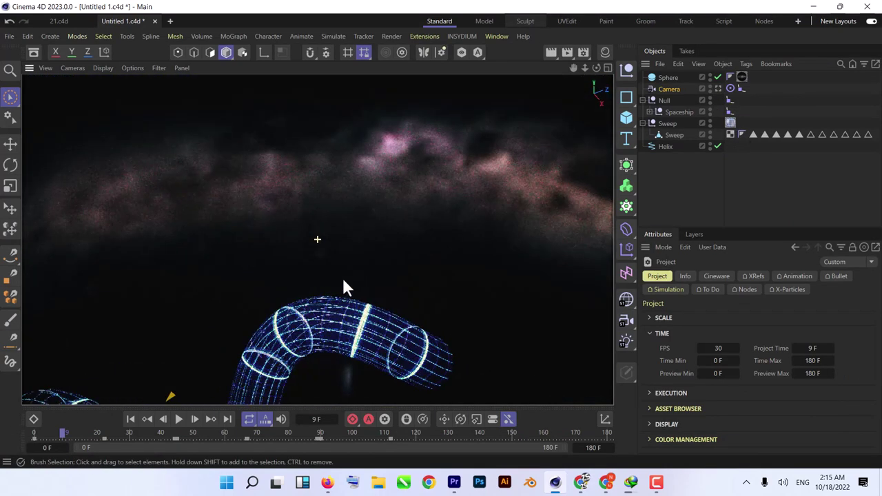
alt+drag(372, 244, 406, 205)
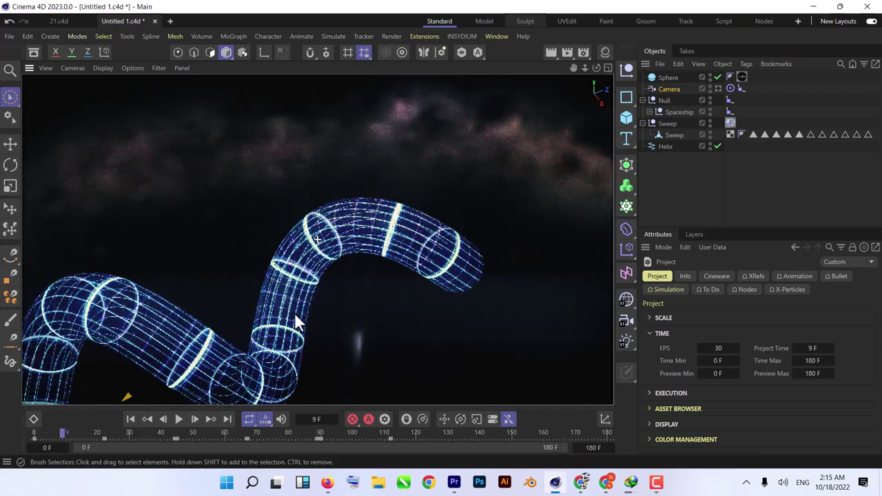
alt+drag(285, 342, 344, 340)
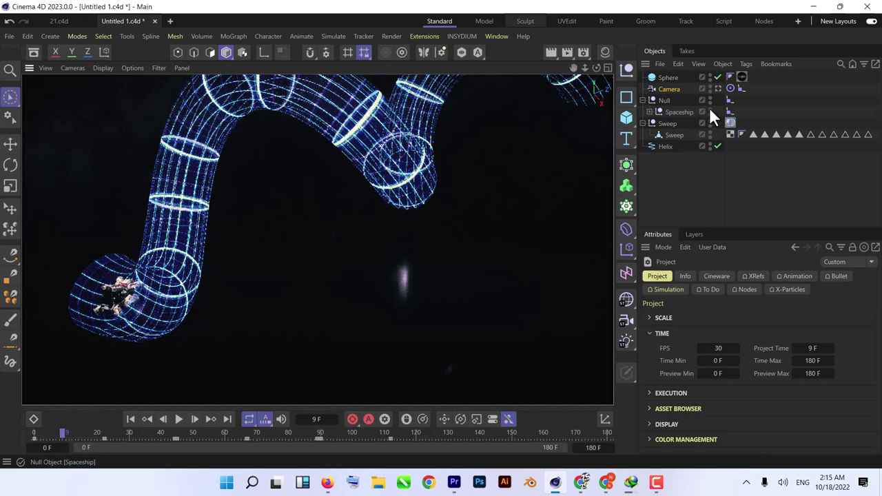
Hide the Spaceship and the background Sphere in the viewport to isolate the tunnel
double_click(710, 109)
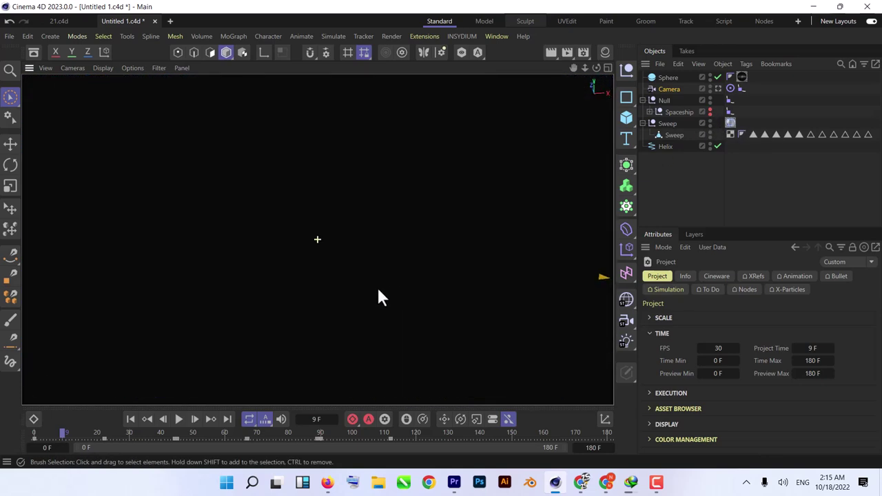
click(709, 76)
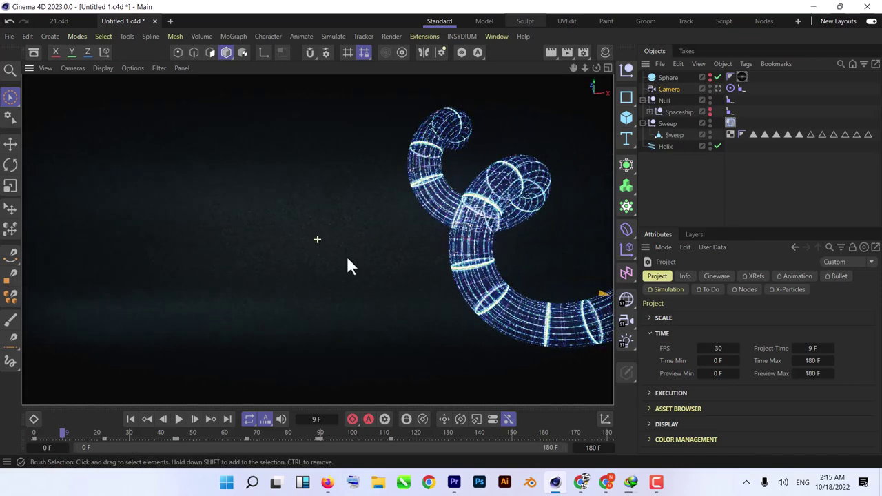
alt+drag(151, 299, 293, 287)
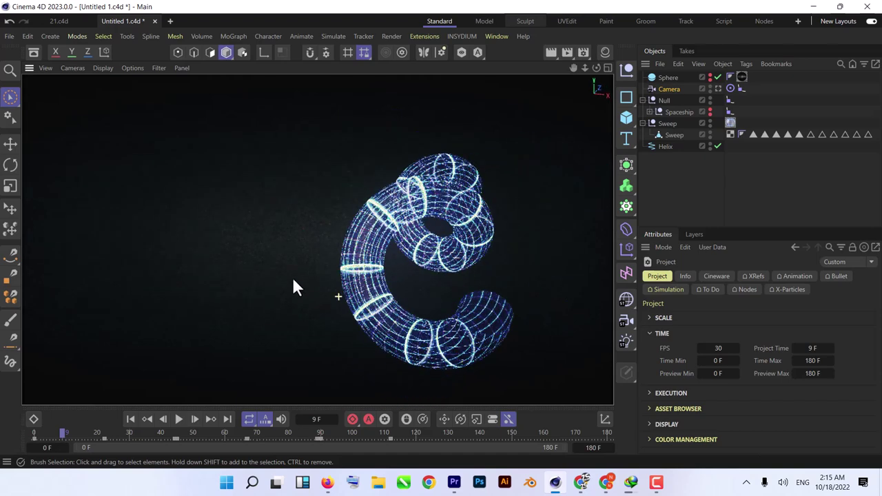
Create a new project and add a Helix spline to it
click(9, 36)
click(25, 58)
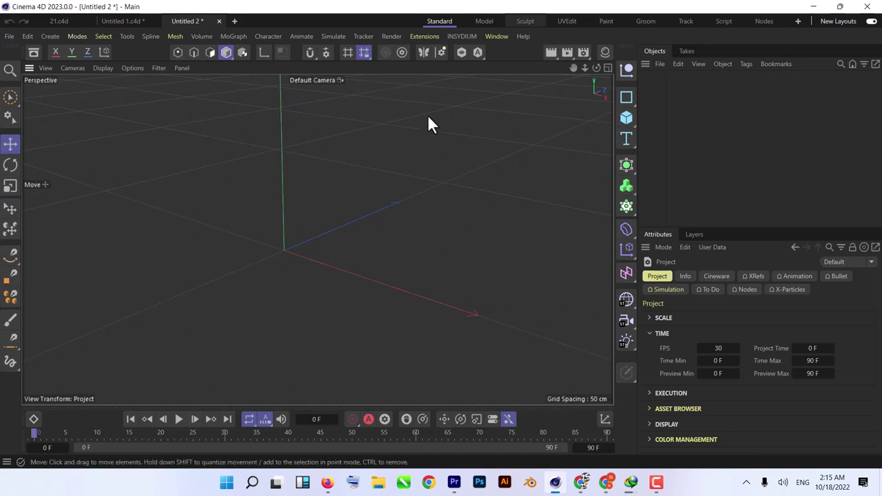
click(627, 98)
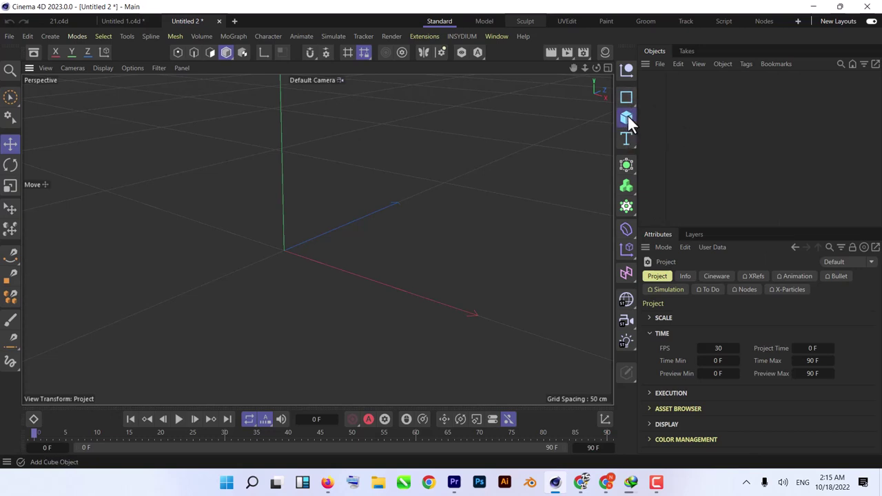
click(628, 120)
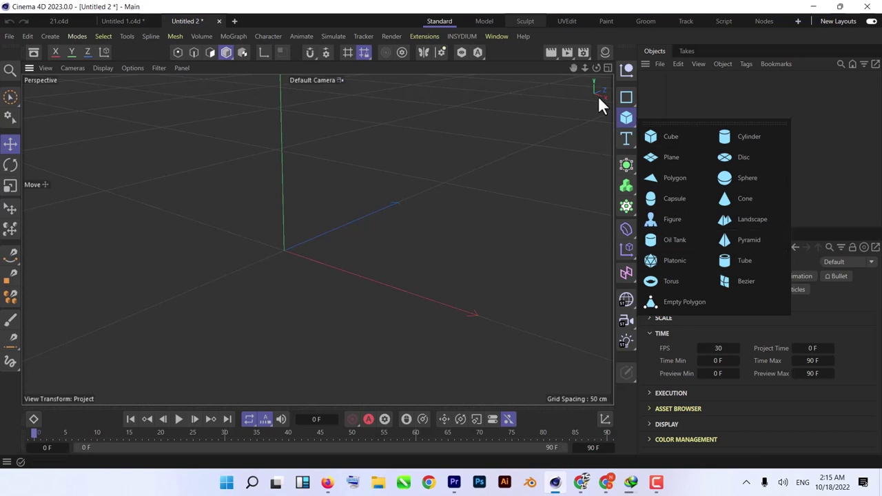
click(626, 97)
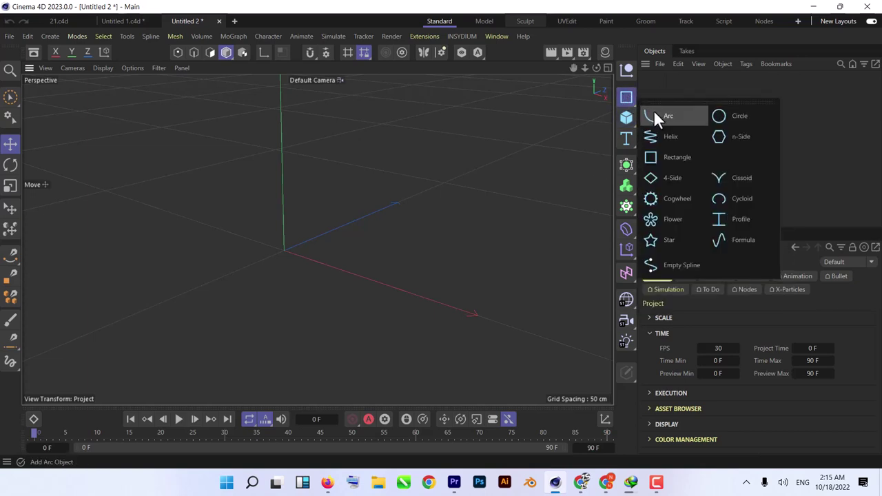
click(694, 143)
alt+drag(443, 179, 431, 262)
scroll(389, 229, down, 6)
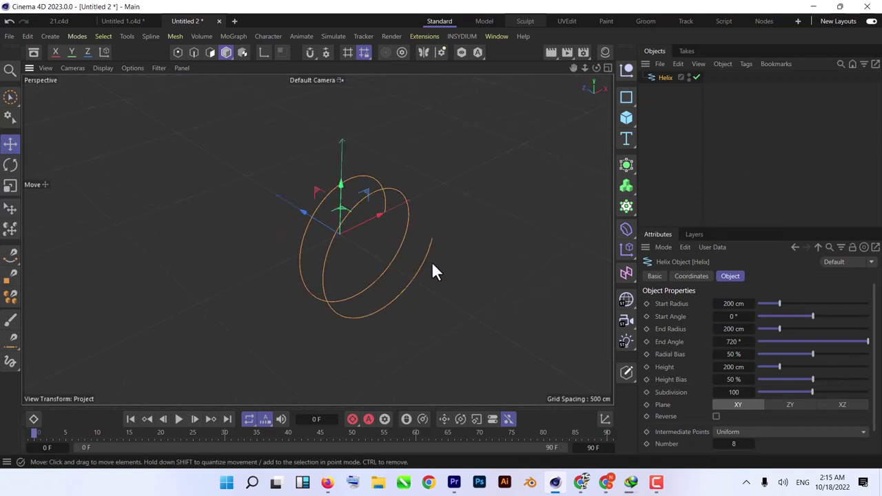
click(624, 100)
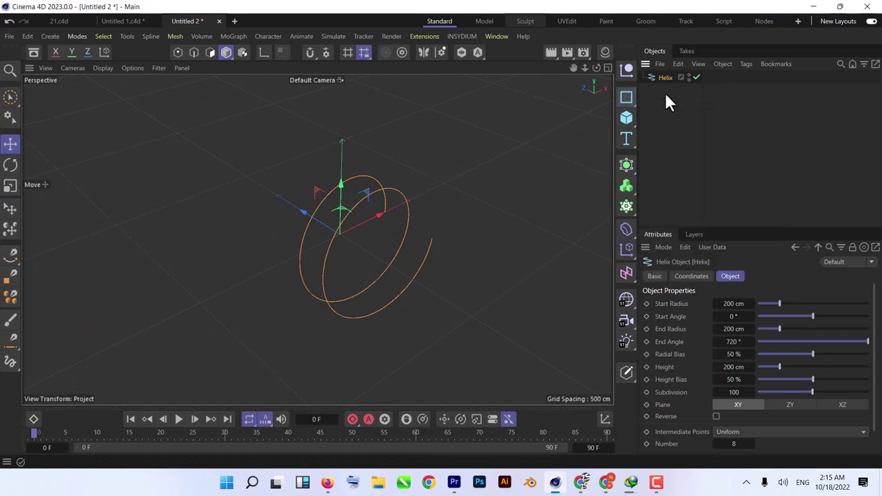
click(626, 98)
click(671, 96)
click(667, 81)
alt+drag(504, 165, 382, 250)
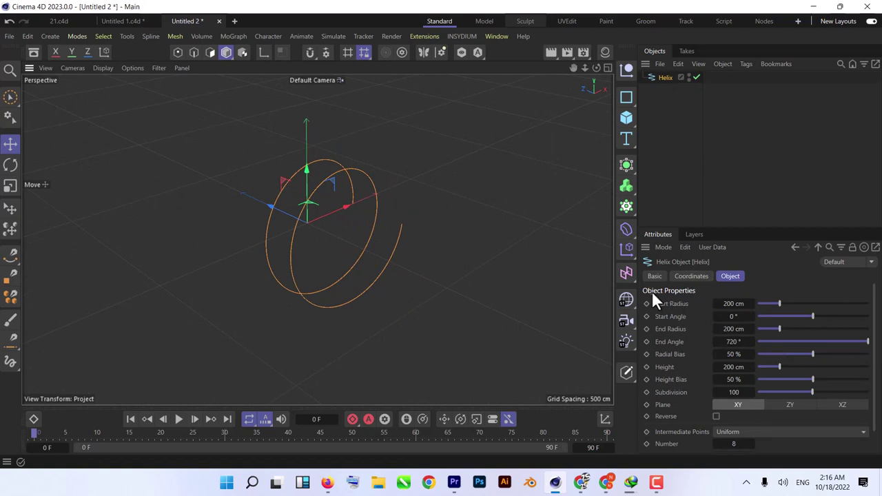
alt+drag(351, 242, 372, 245)
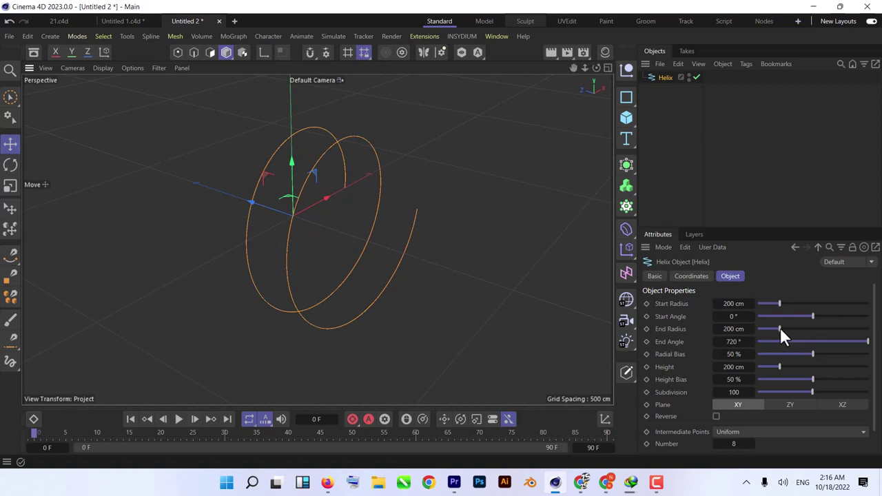
Set the helix's height to 2912 cm and its start radius to 417 cm
drag(780, 328, 794, 336)
drag(793, 367, 871, 367)
drag(751, 367, 848, 367)
scroll(545, 319, down, 5)
scroll(451, 286, down, 4)
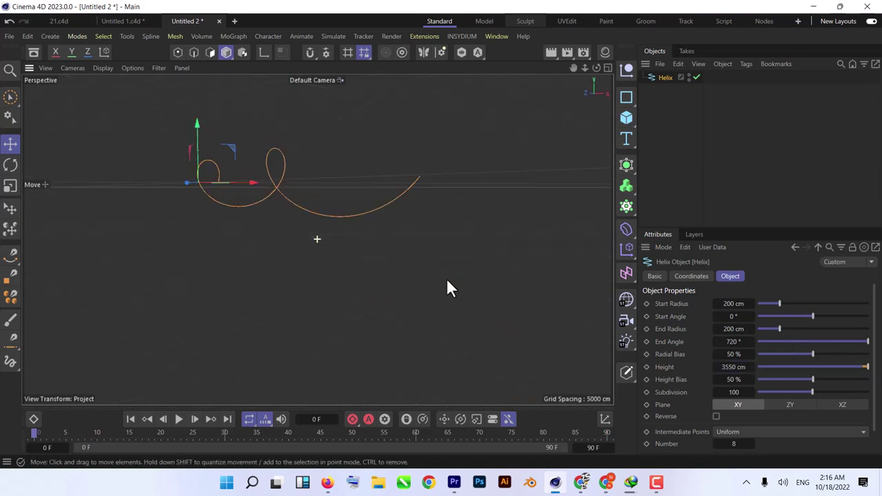
click(866, 368)
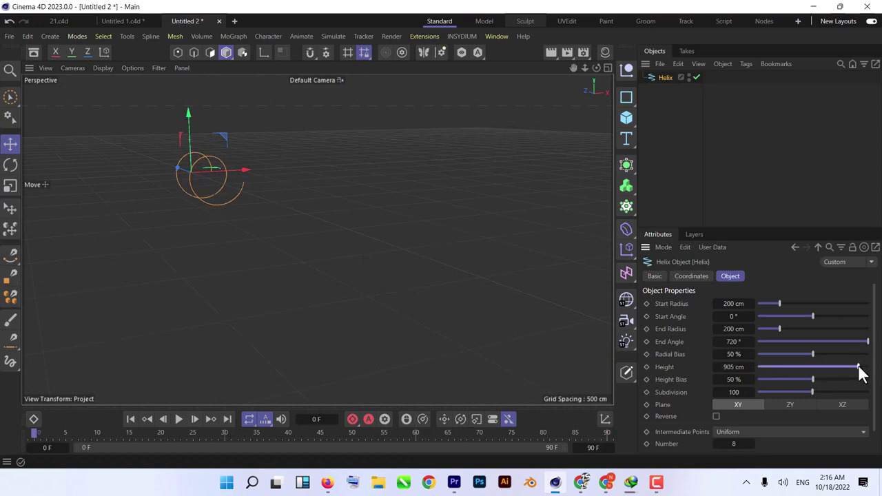
key(ctrl+z)
drag(728, 365, 704, 367)
alt+drag(369, 255, 450, 291)
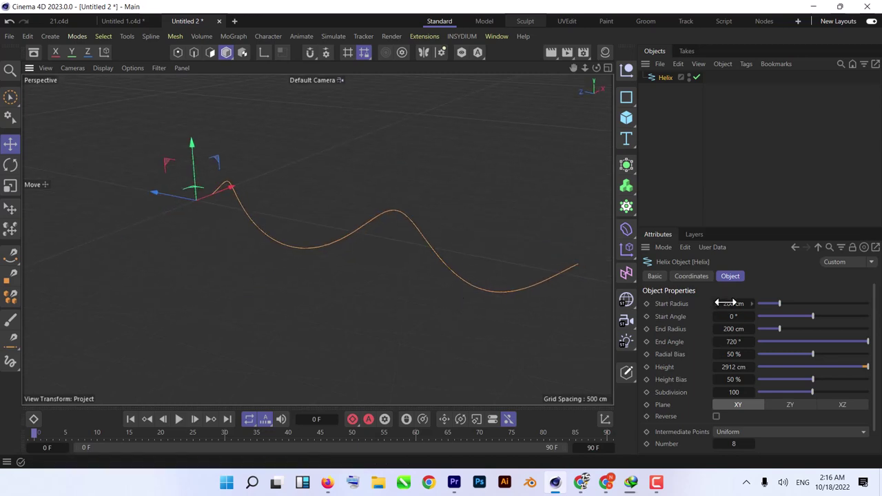
drag(725, 303, 747, 303)
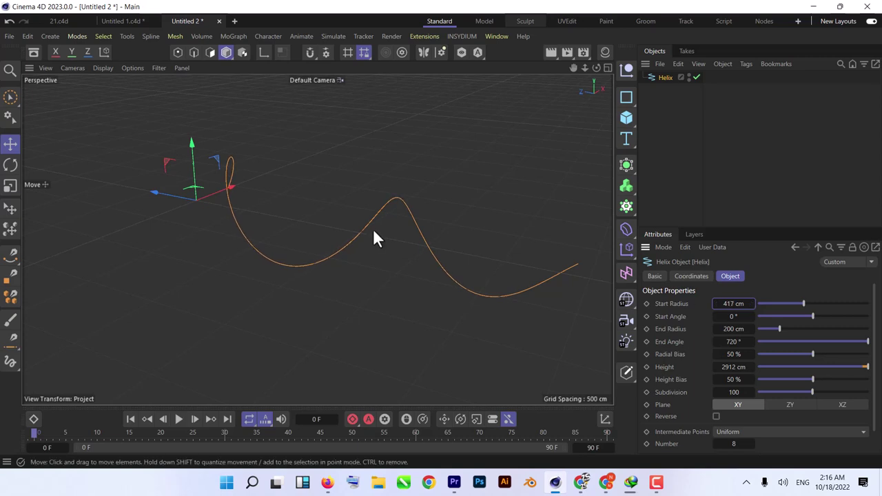
alt+drag(372, 230, 309, 239)
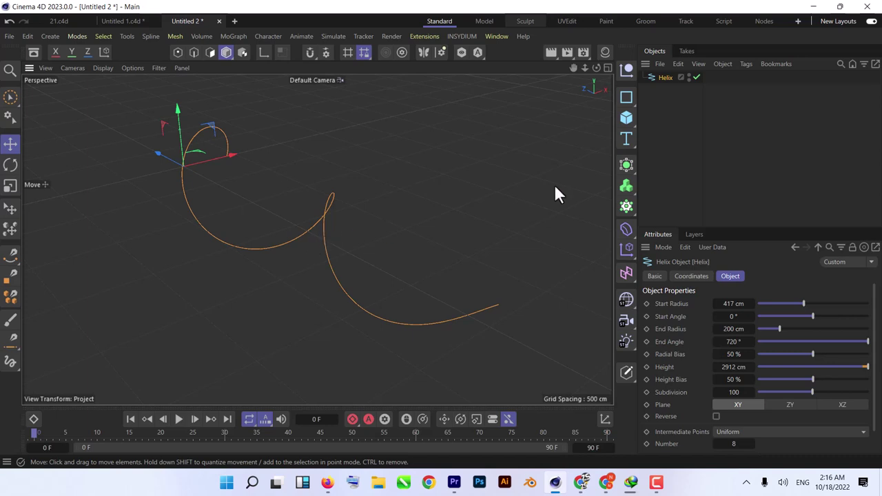
Add a Sweep generator to the scene alongside the helix
click(625, 168)
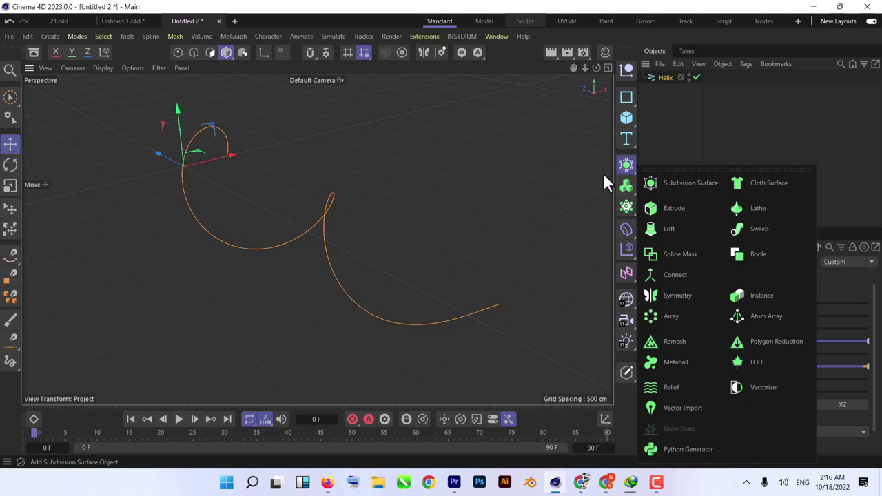
click(758, 230)
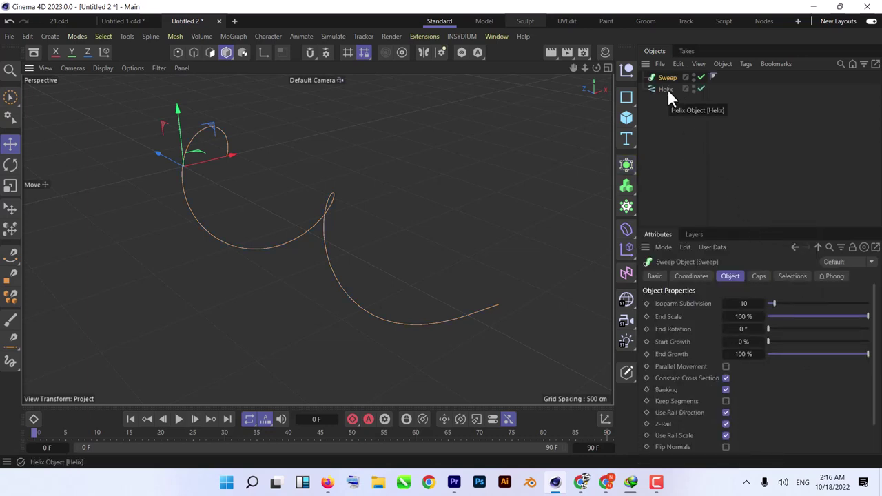
alt+drag(445, 317, 512, 284)
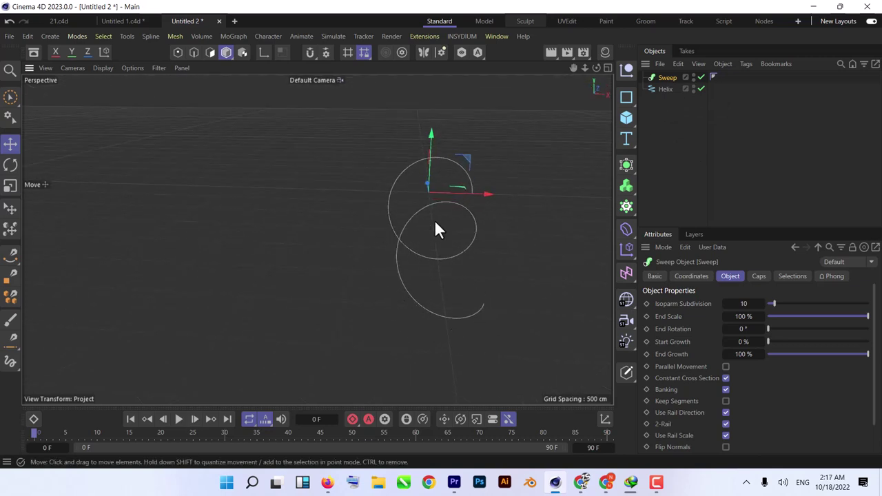
alt+drag(435, 222, 501, 241)
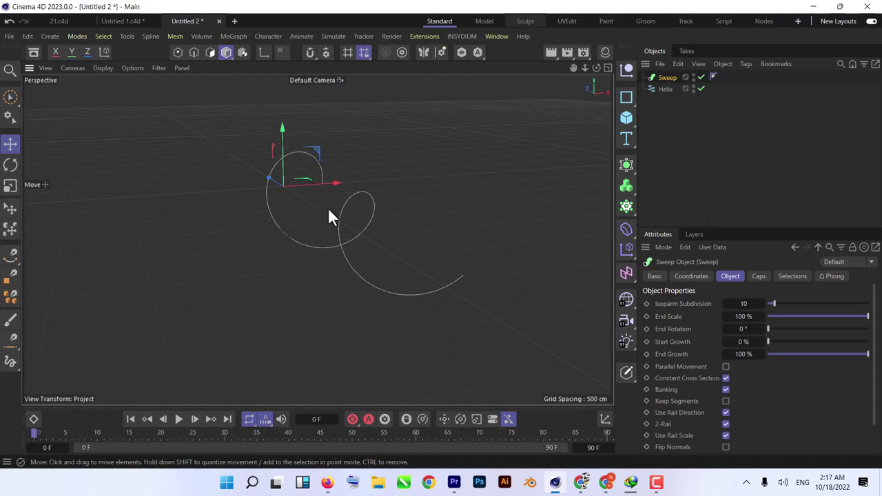
alt+drag(329, 212, 524, 260)
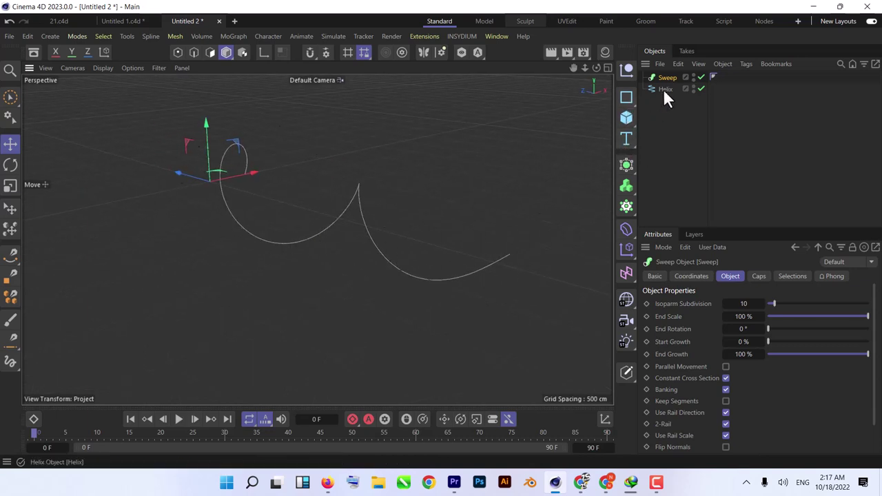
Make the Helix a child of the Sweep generator
mouse_move(663, 89)
mouse_down()
mouse_move(675, 88)
mouse_move(666, 79)
mouse_move(663, 91)
mouse_move(676, 81)
mouse_up()
drag(676, 81, 676, 80)
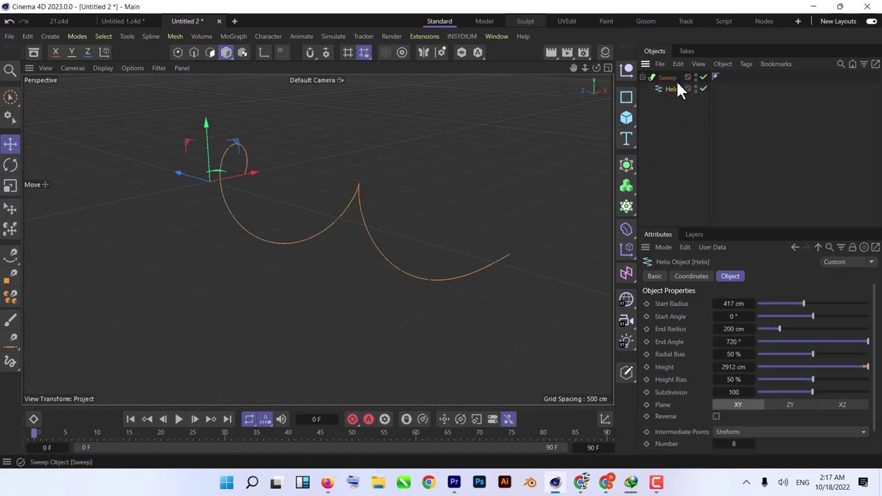
alt+drag(338, 220, 417, 195)
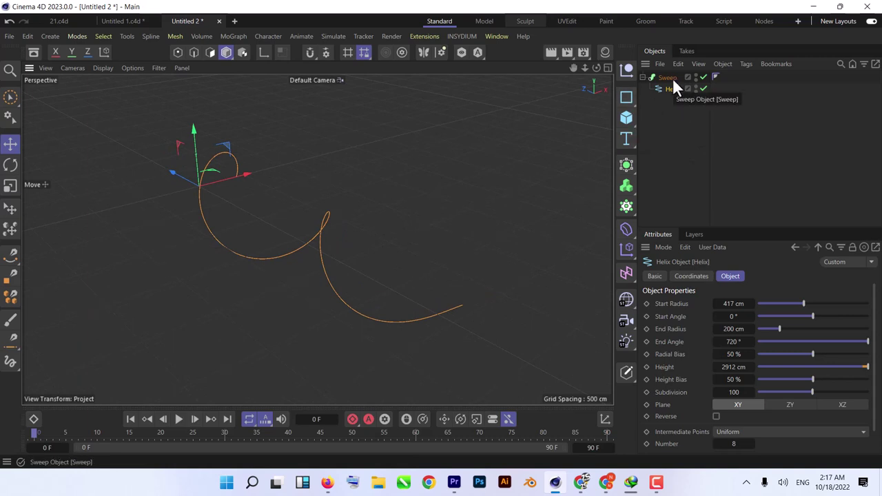
click(628, 98)
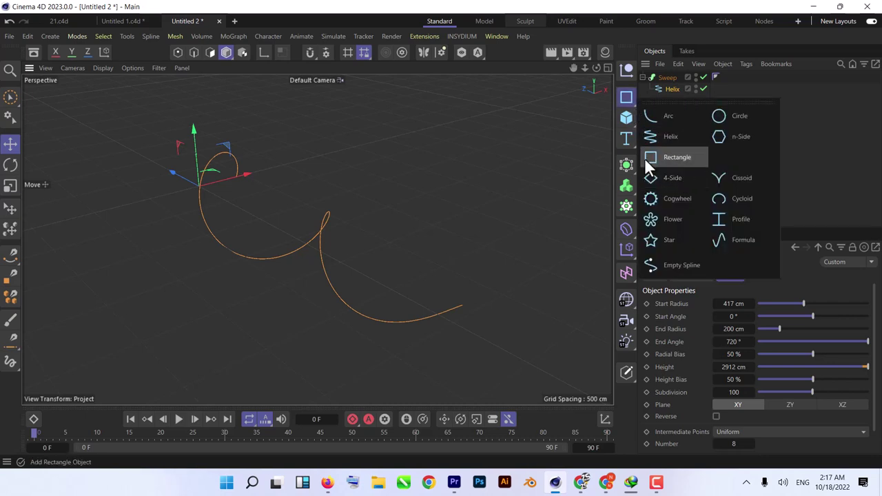
click(627, 119)
click(629, 98)
click(673, 155)
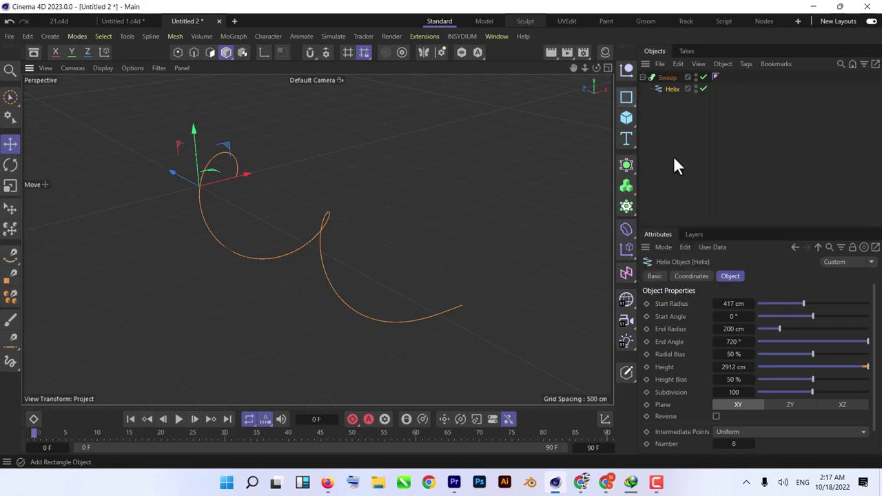
drag(674, 79, 675, 93)
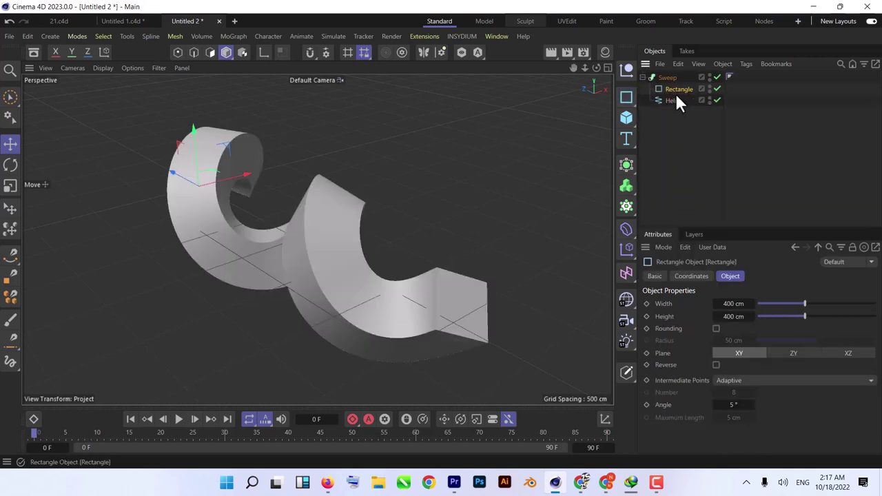
alt+drag(385, 213, 399, 200)
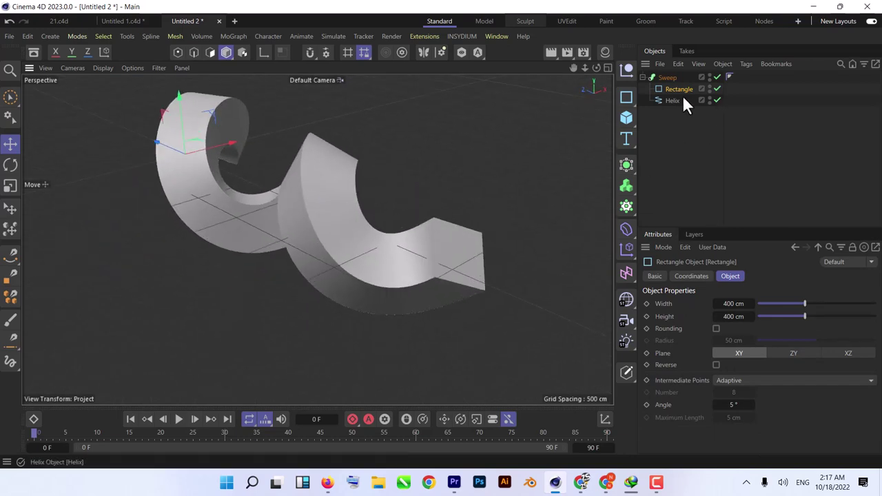
alt+drag(317, 199, 290, 260)
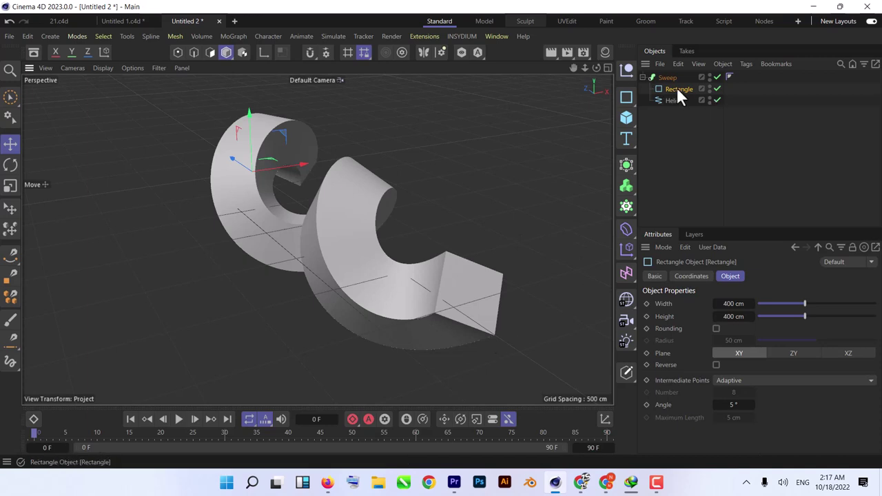
key(Delete)
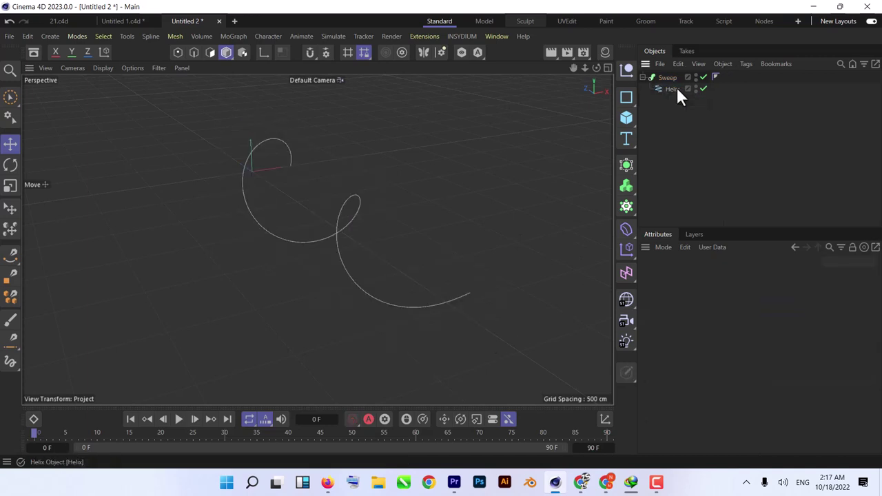
click(626, 96)
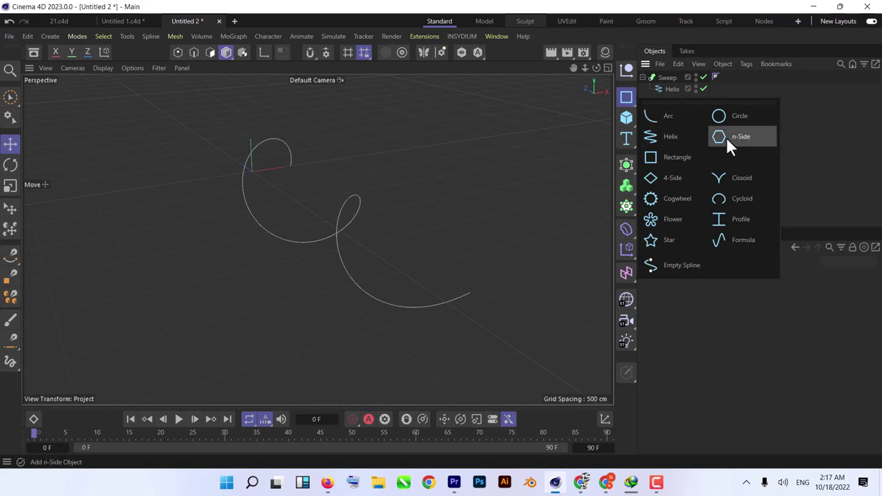
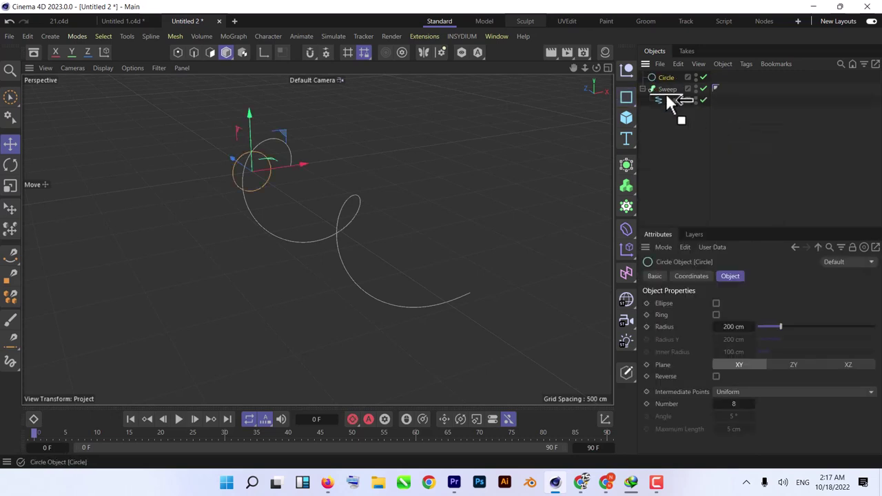
scroll(366, 330, up, 3)
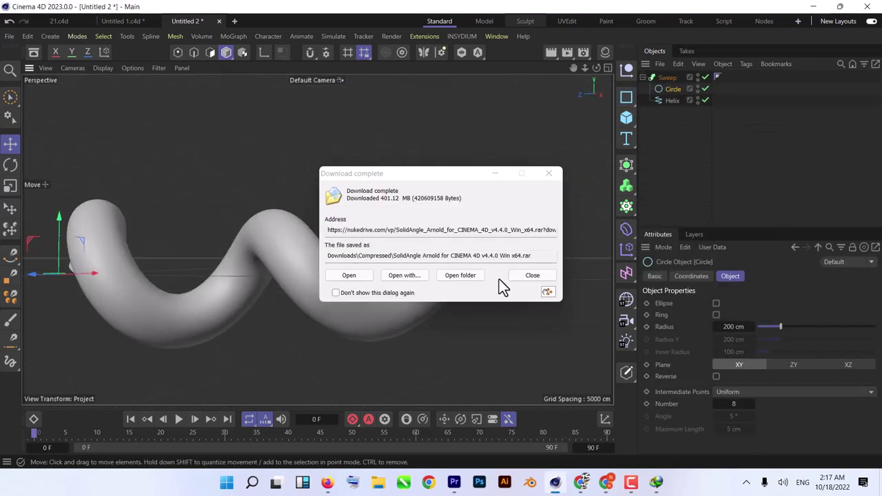
click(513, 276)
alt+drag(398, 295, 429, 235)
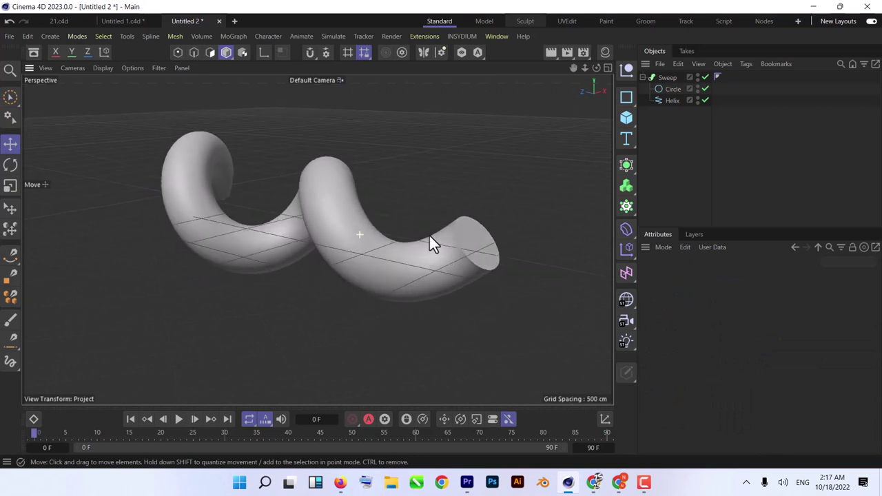
click(673, 89)
key(Delete)
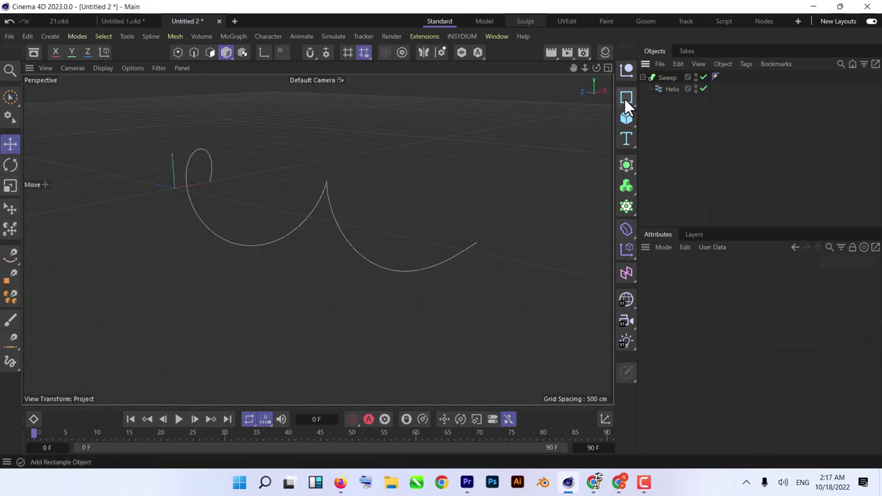
click(626, 97)
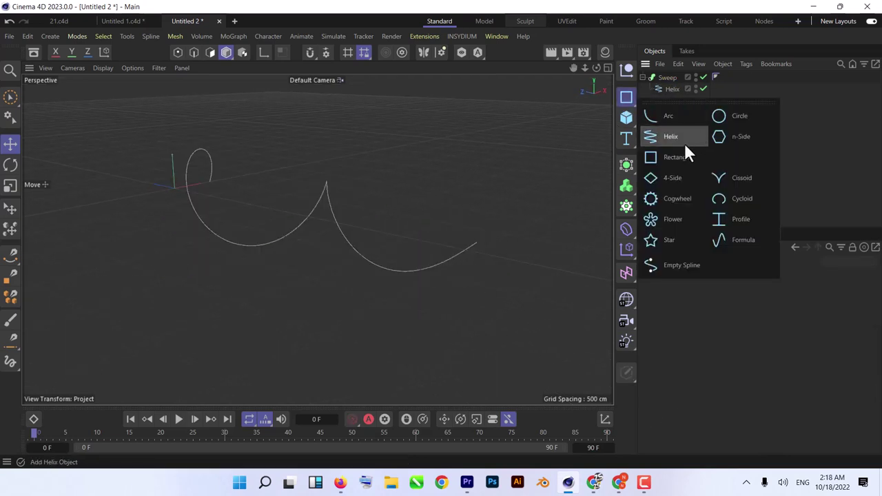
click(733, 141)
drag(674, 75, 674, 92)
alt+drag(495, 167, 473, 190)
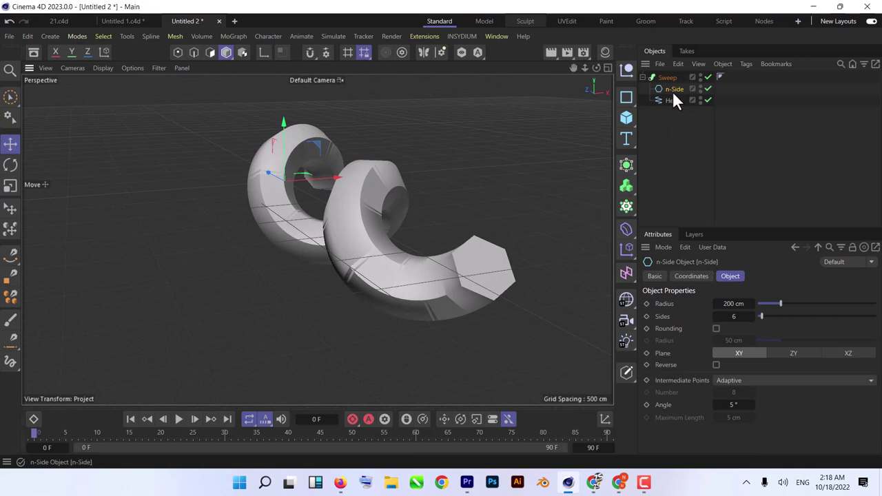
drag(755, 319, 780, 310)
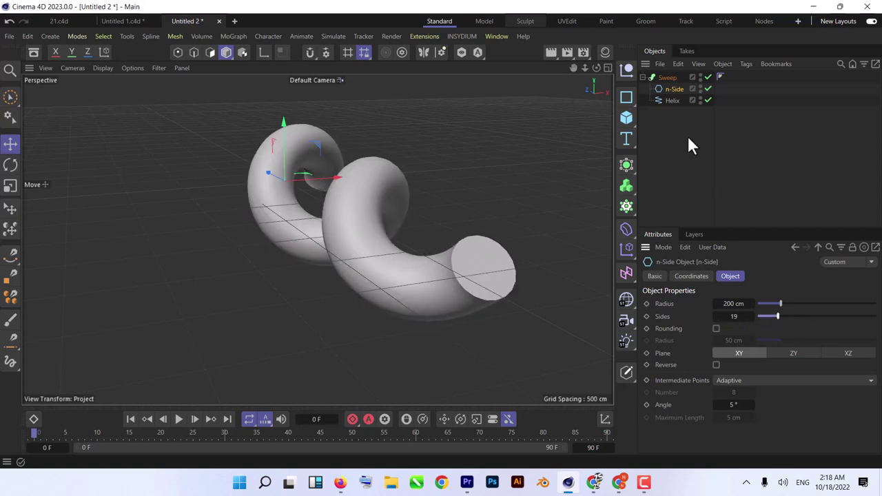
click(671, 89)
key(Delete)
Add a Circle spline inside the Sweep above the Helix to serve as the tunnel's profile
click(665, 77)
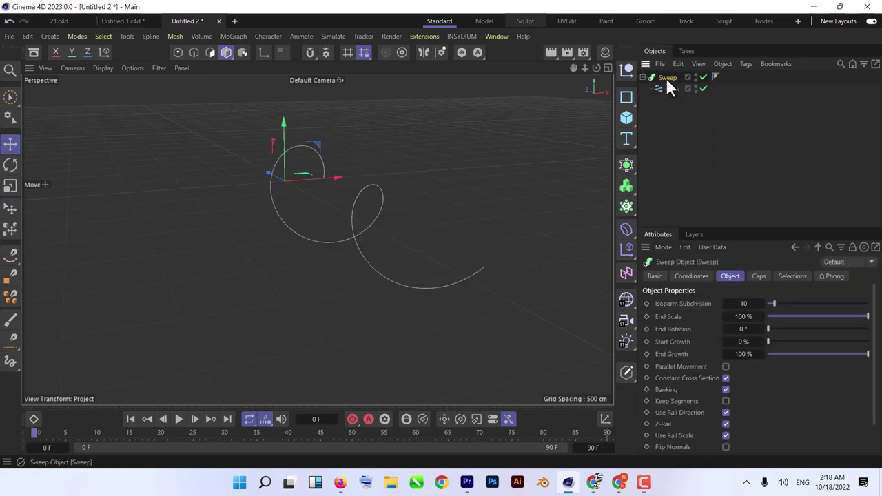
click(626, 97)
click(723, 114)
drag(674, 82, 672, 95)
alt+drag(570, 142, 568, 258)
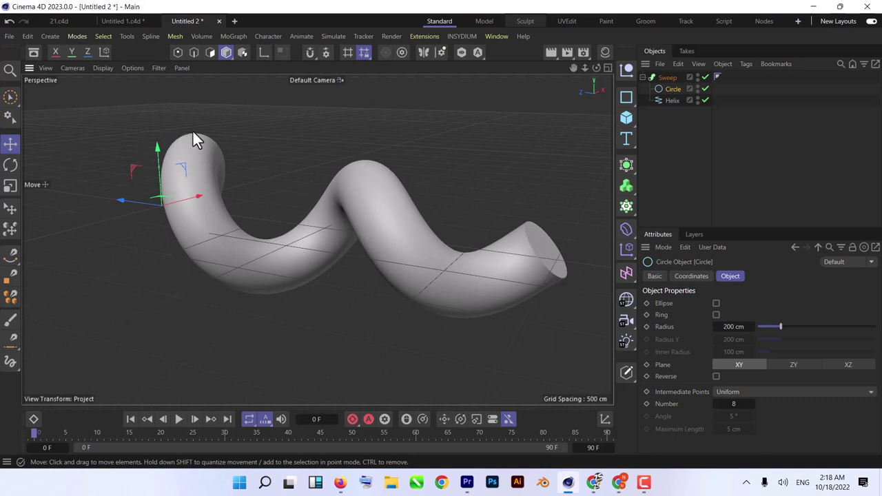
alt+drag(555, 283, 357, 284)
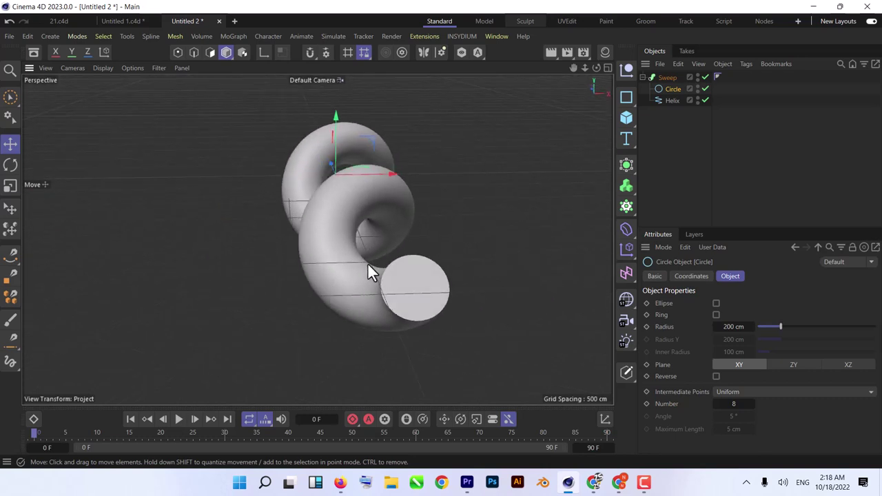
Disable the Sweep's start cap and end cap so both ends of the tunnel are open
click(667, 77)
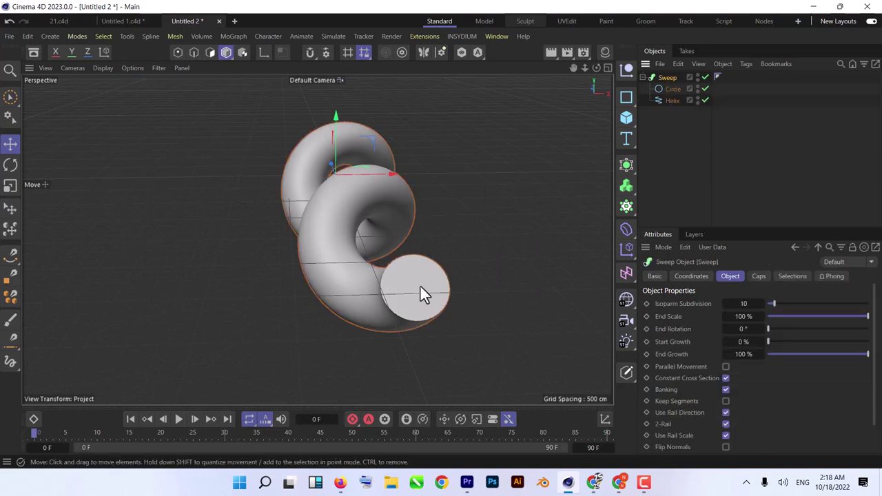
alt+drag(328, 231, 340, 288)
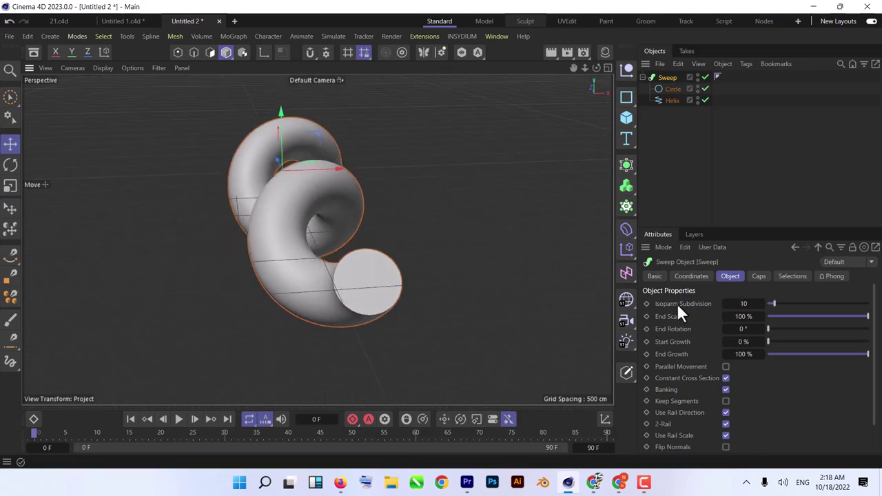
click(758, 276)
click(727, 303)
click(728, 315)
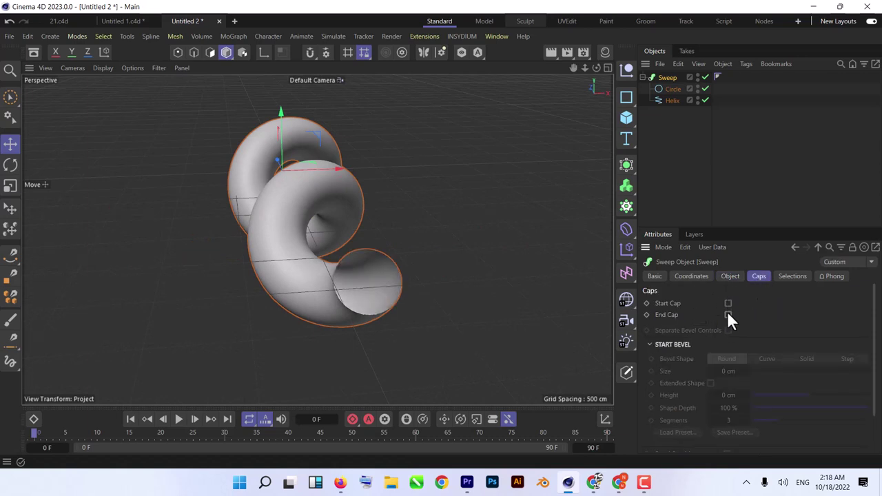
alt+drag(449, 287, 398, 196)
click(727, 304)
click(728, 303)
scroll(434, 245, down, 3)
alt+drag(477, 183, 380, 271)
scroll(380, 271, down, 2)
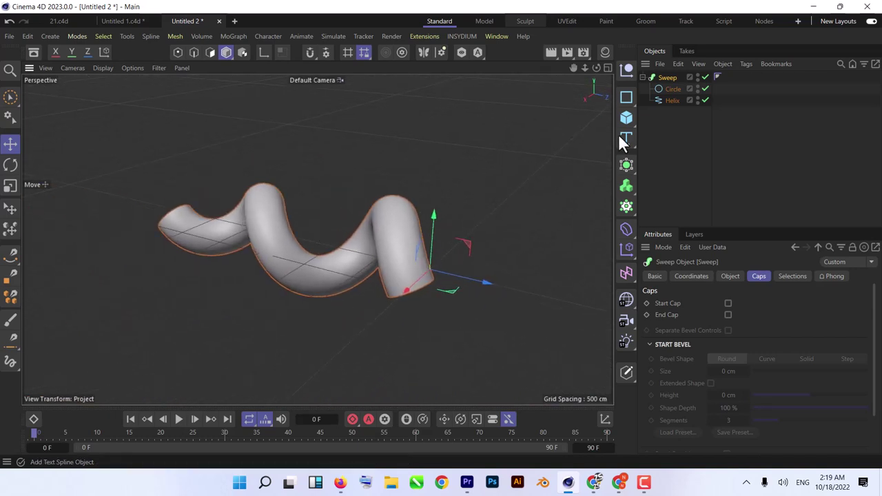
Scale up the Circle profile inside the Sweep to make the tunnel wider
click(668, 88)
key(t)
drag(372, 337, 399, 295)
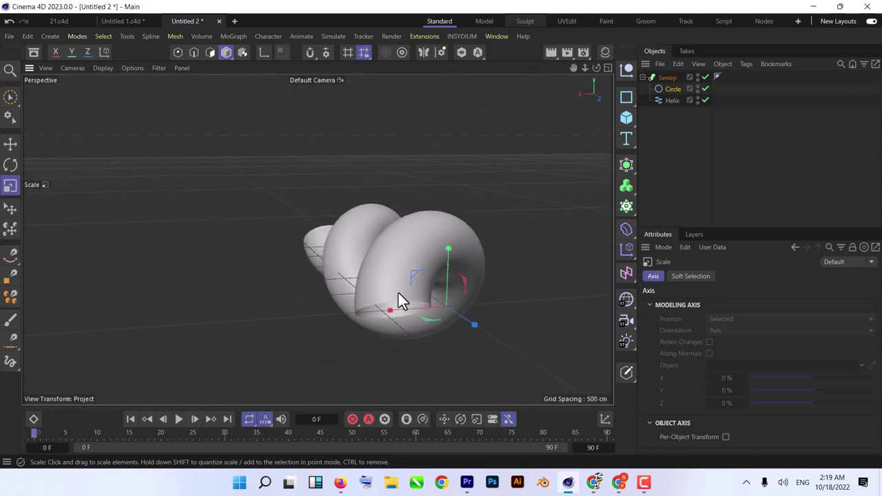
Copy the Helix out of the Sweep to the top level of the object hierarchy
click(667, 115)
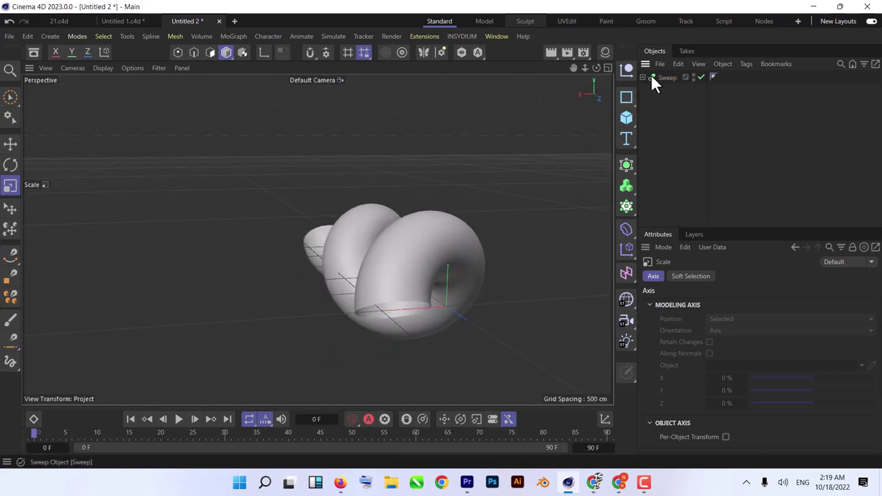
click(672, 101)
drag(667, 101, 639, 79)
Rename the Sweep generator as Tube
double_click(667, 78)
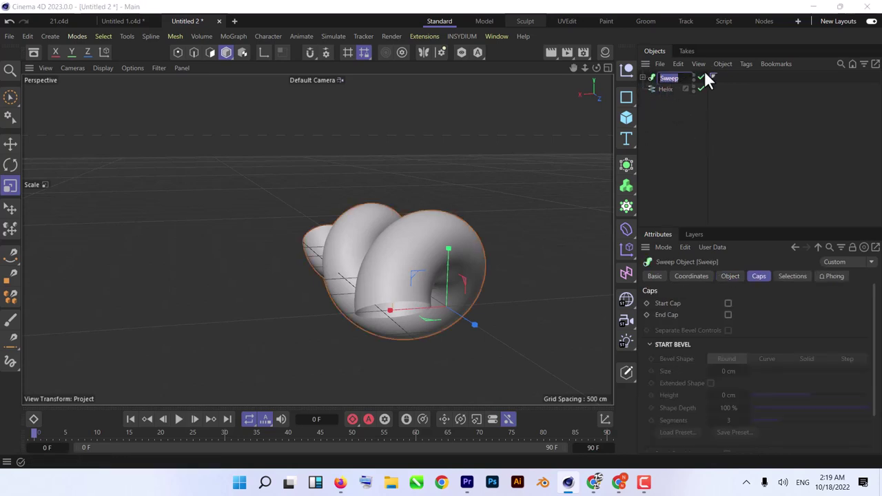
text(Tube)
key(Return)
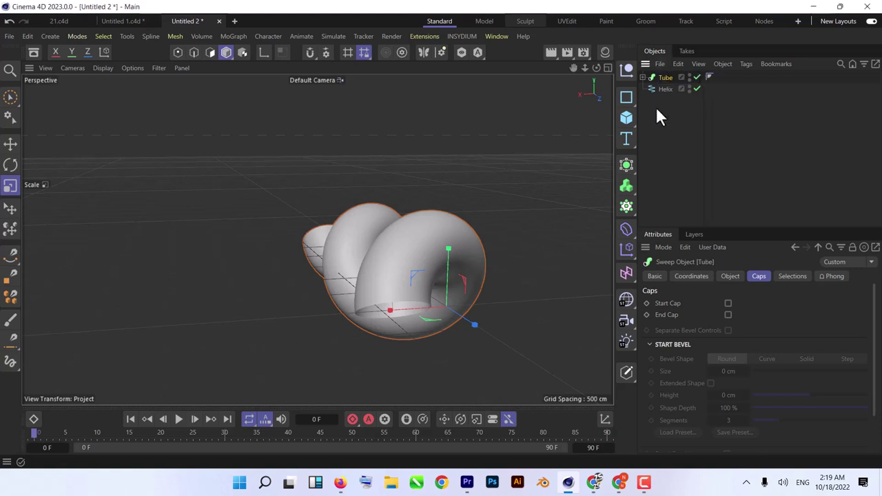
Hide the Tube in the viewport and in renders so that only the separate Helix shows
click(666, 89)
mouse_move(434, 238)
alt+mouse_down()
mouse_move(388, 216)
mouse_move(462, 194)
mouse_move(404, 237)
mouse_move(400, 189)
mouse_move(342, 249)
mouse_move(437, 249)
alt+mouse_up()
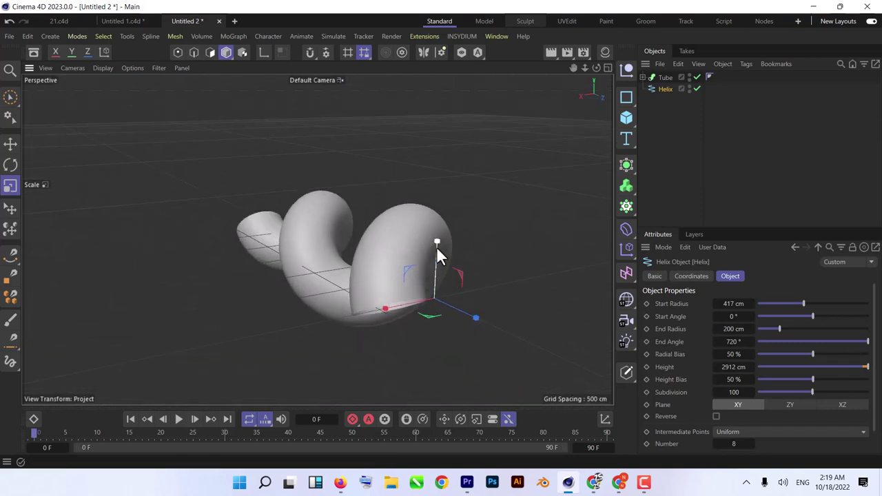
alt+drag(385, 329, 418, 311)
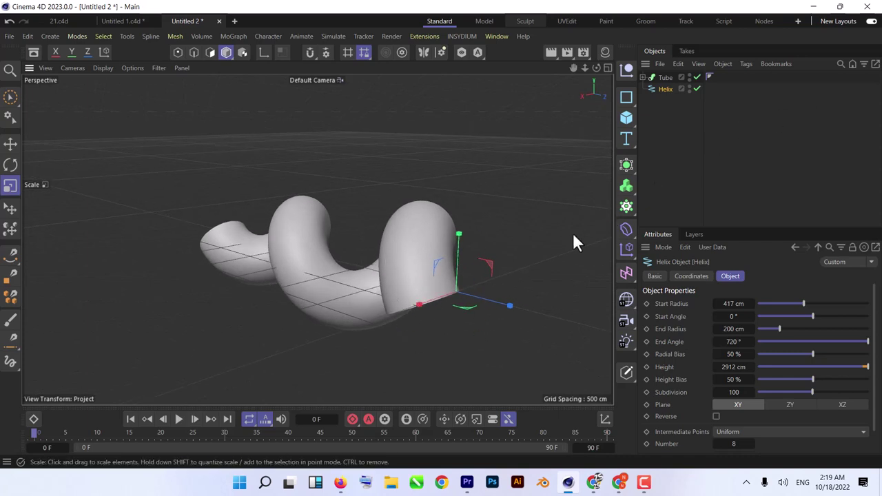
alt+drag(420, 253, 367, 224)
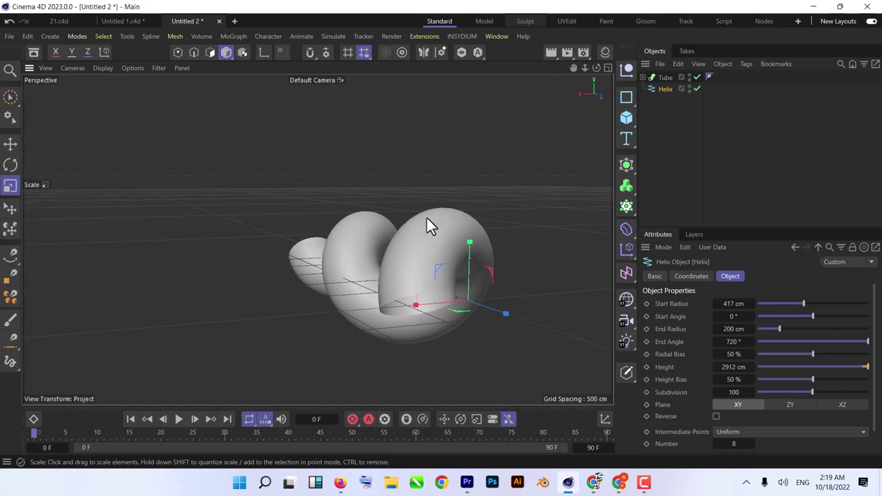
click(688, 77)
alt+drag(551, 193, 458, 305)
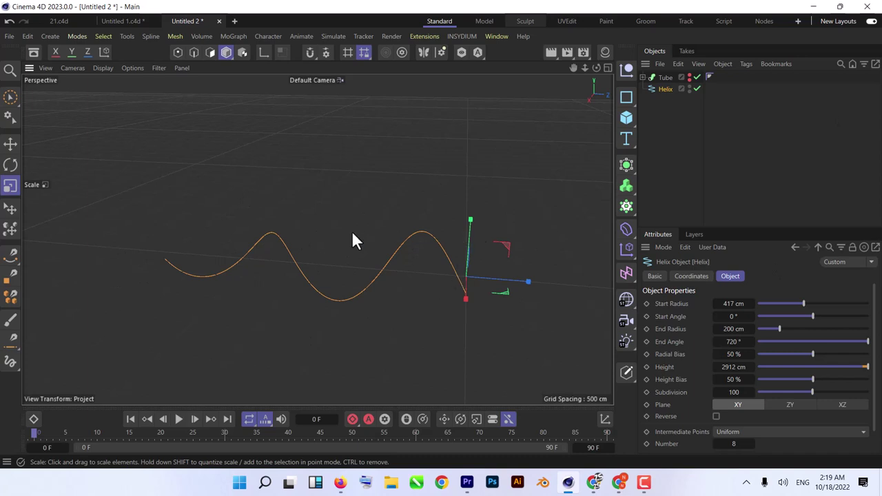
Add a Null object and move it along the X axis to the Helix's starting point
click(625, 68)
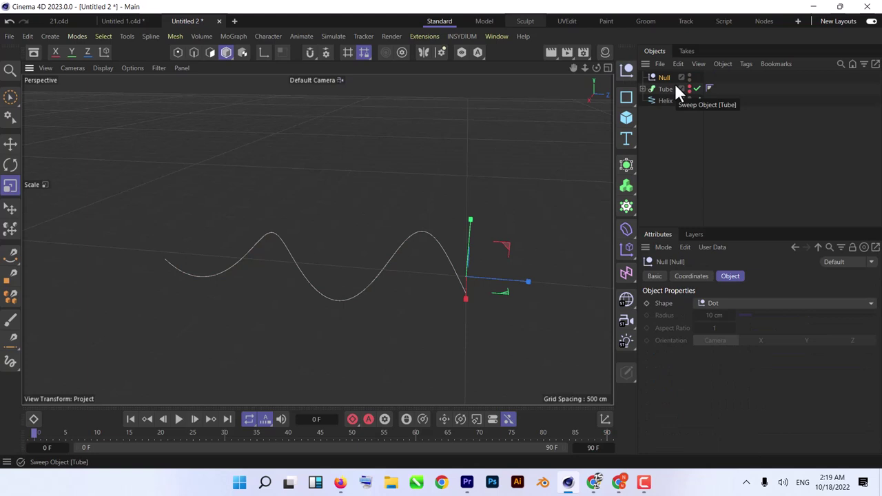
alt+drag(459, 276, 337, 315)
key(e)
Set the Null's display shape to Sphere
click(664, 77)
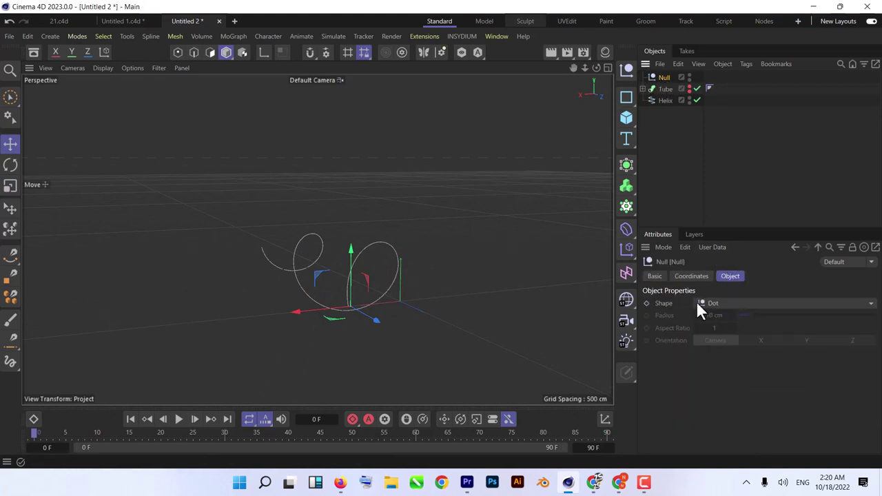
click(731, 303)
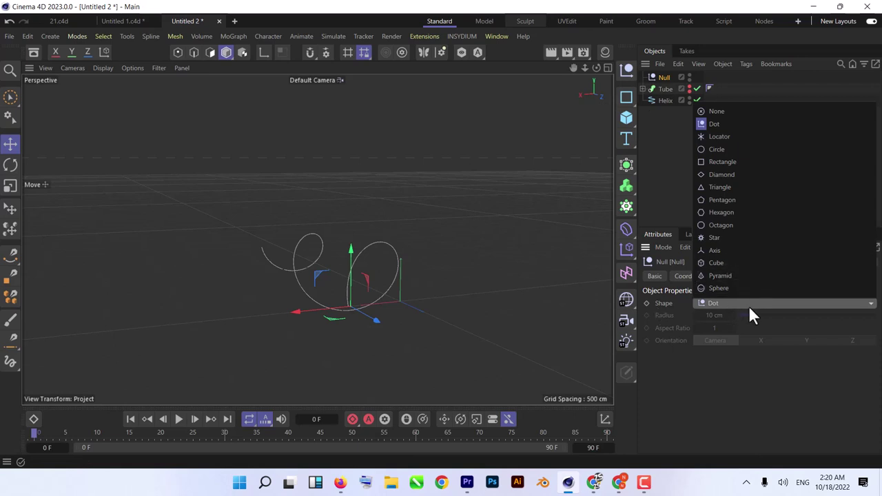
click(733, 288)
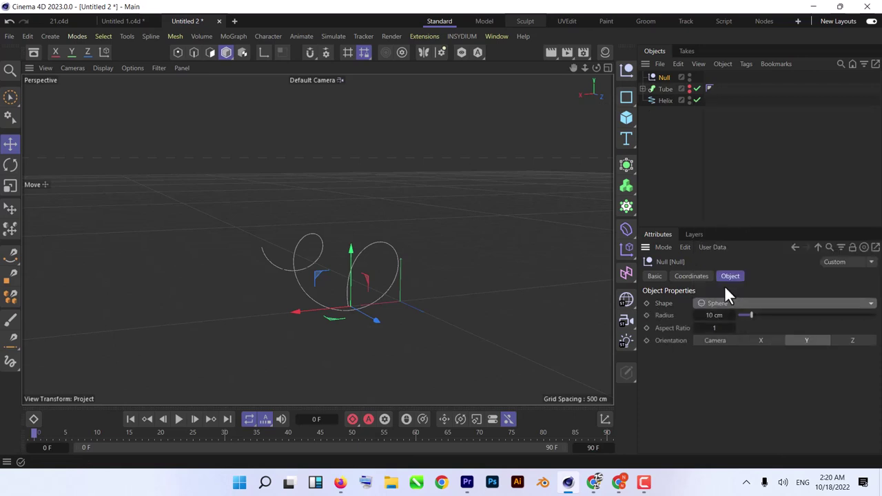
Scale the Null's display sphere up to a radius of about 16.5 cm at the Helix's starting point
drag(466, 303, 442, 286)
scroll(401, 299, up, 10)
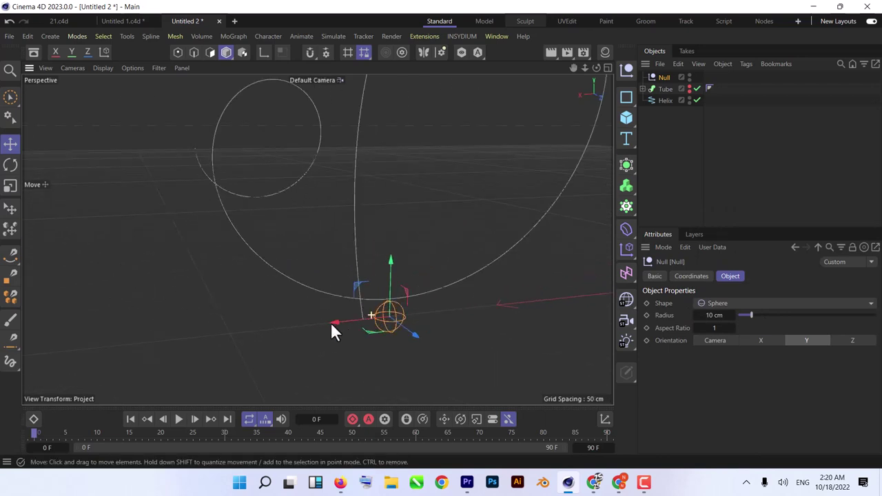
key(t)
drag(374, 348, 323, 330)
key(ctrl+z)
key(e)
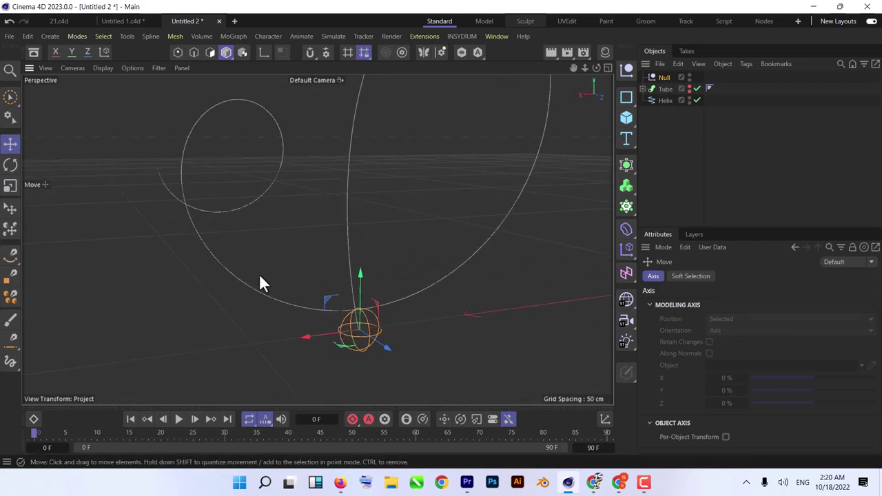
alt+drag(378, 286, 374, 345)
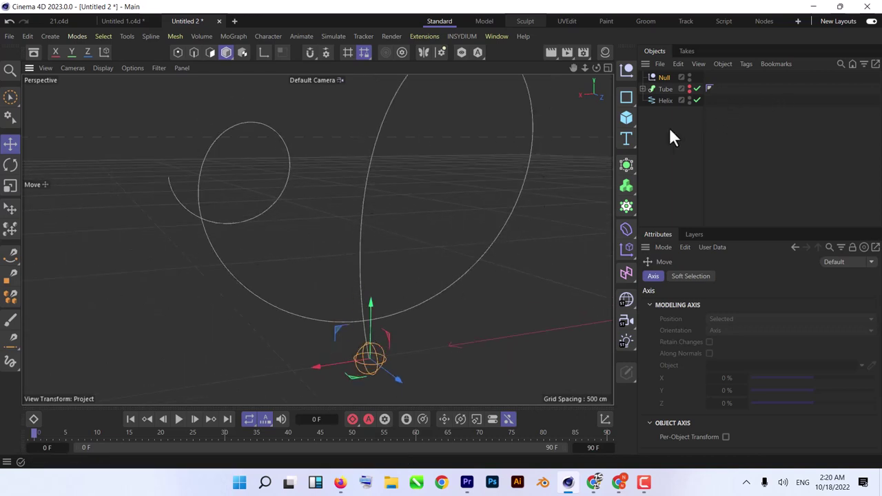
Add an Align to Spline tag to the Null and assign the Helix as its Spline Path
right_click(661, 77)
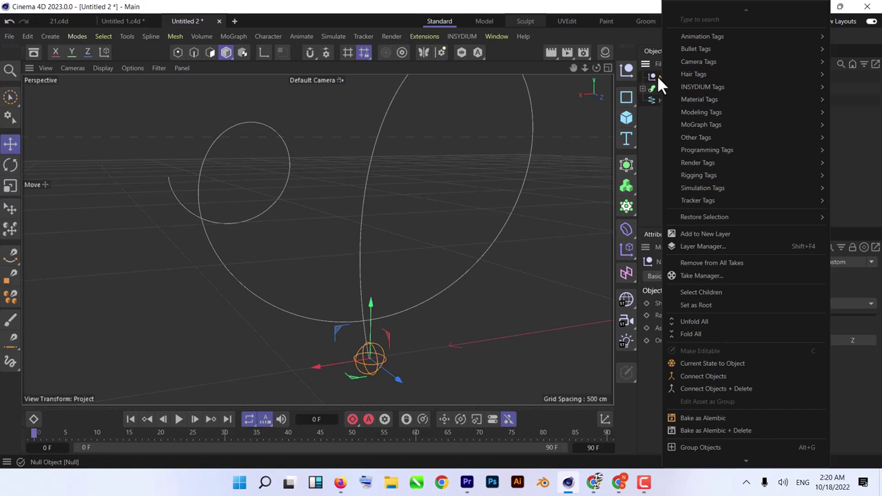
mouse_move(723, 40)
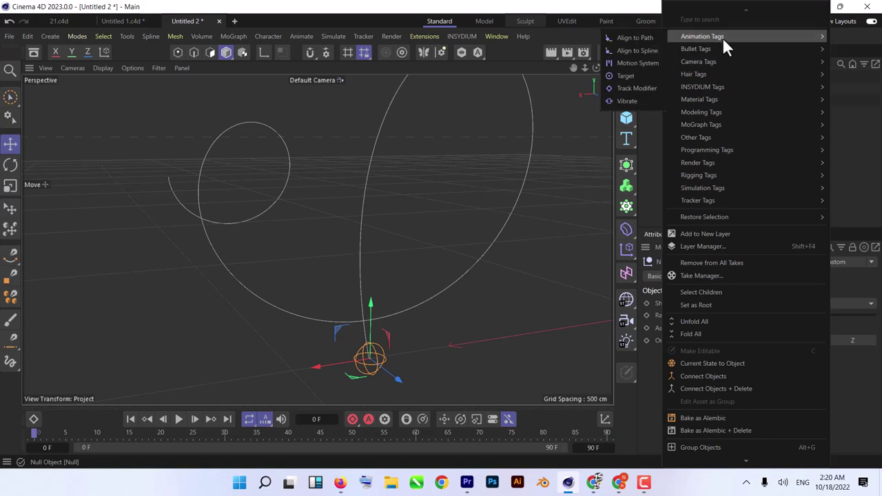
click(633, 50)
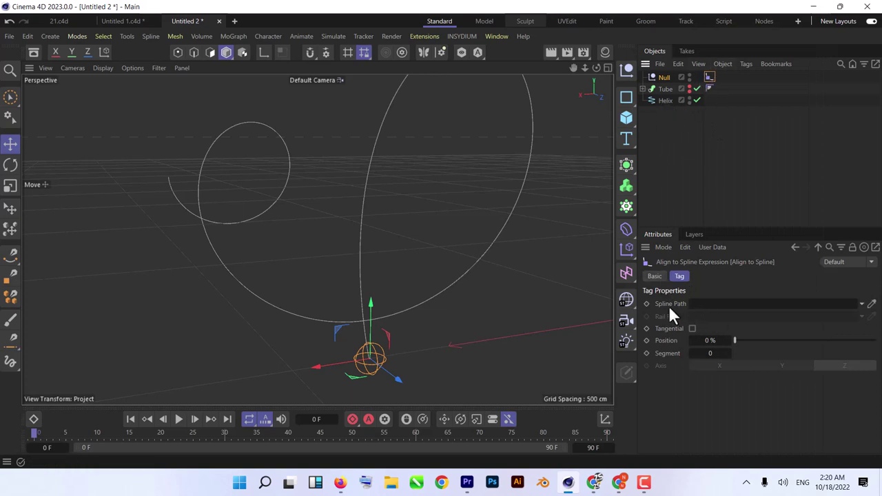
click(710, 76)
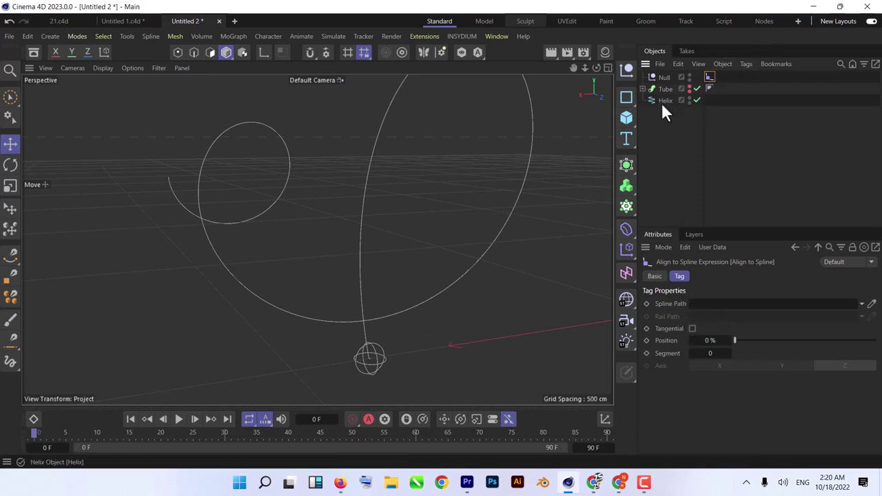
drag(665, 101, 718, 311)
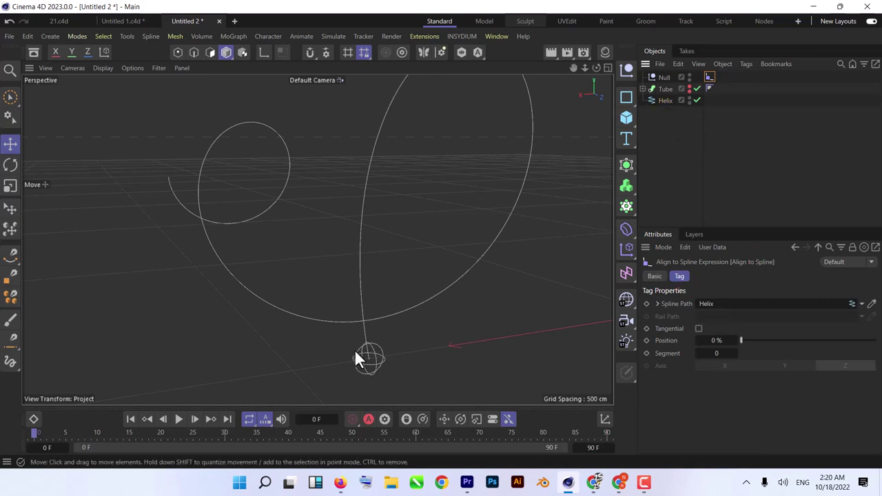
Preview the Null's travel along the Helix with the tag's Position value and return it to 0 %
alt+drag(320, 344, 346, 336)
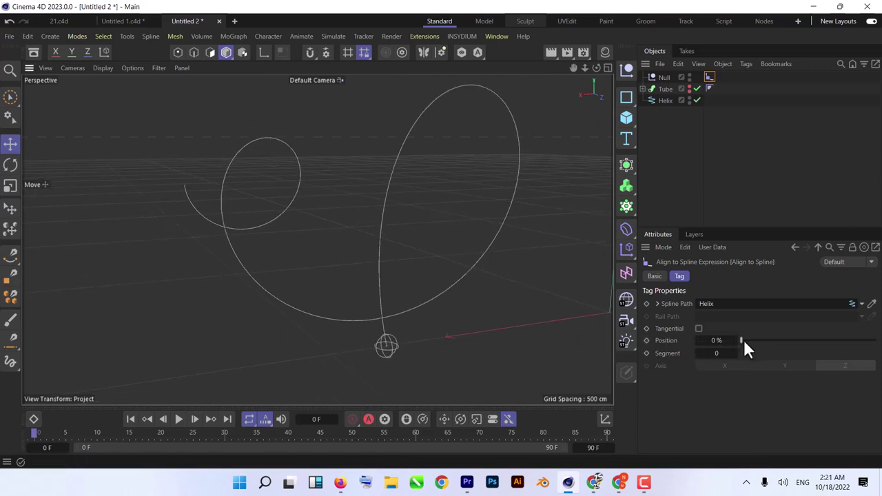
drag(740, 337, 540, 347)
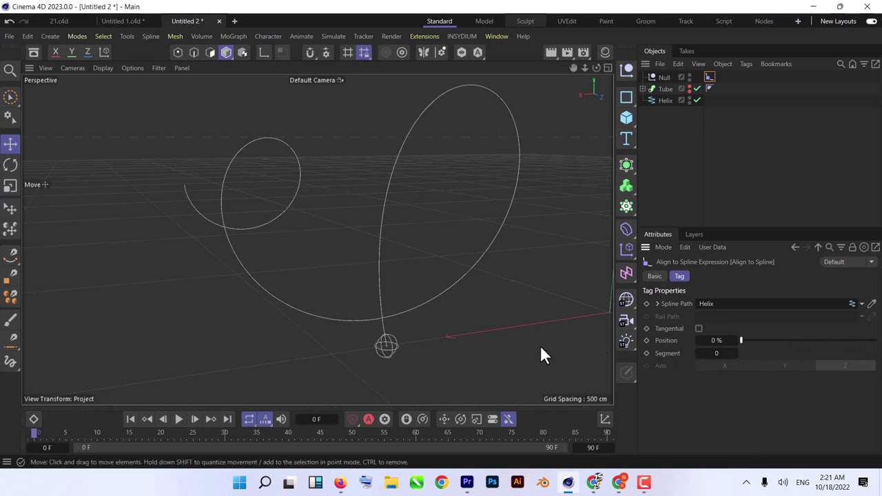
alt+drag(394, 345, 381, 326)
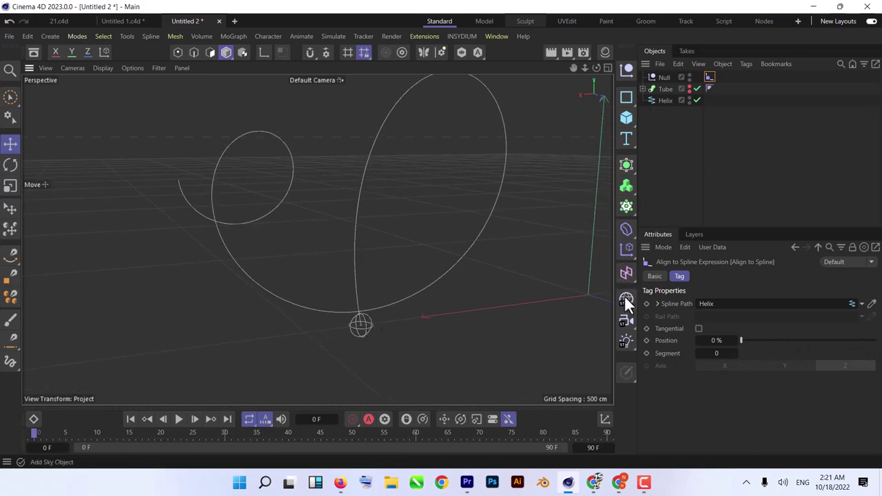
Add a Target Camera to the scene and view it beside the Helix
click(625, 320)
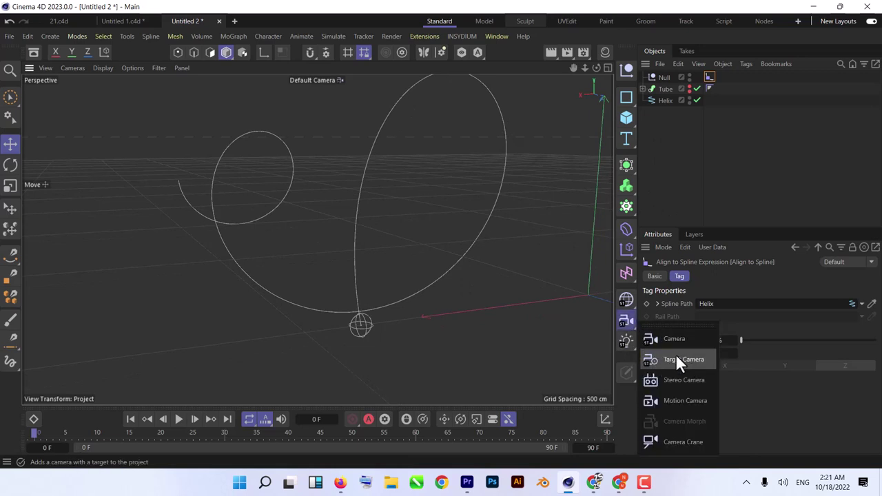
click(627, 319)
click(675, 359)
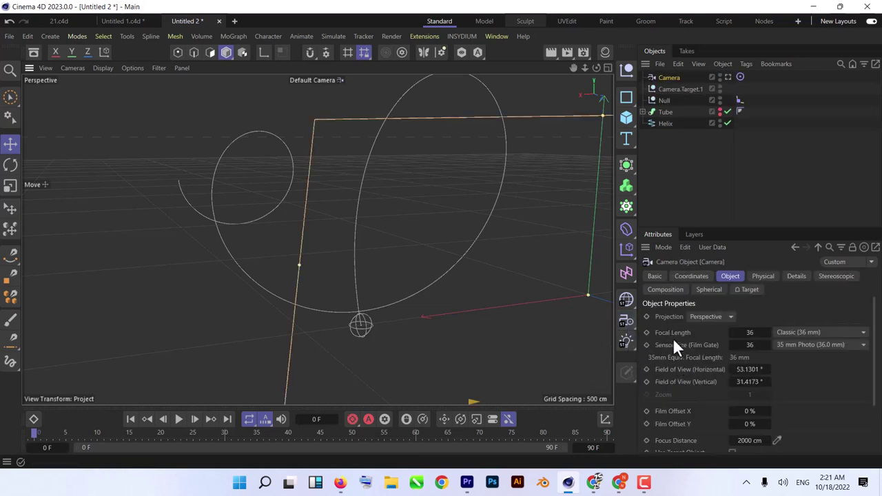
alt+drag(358, 207, 453, 227)
alt+drag(413, 181, 413, 231)
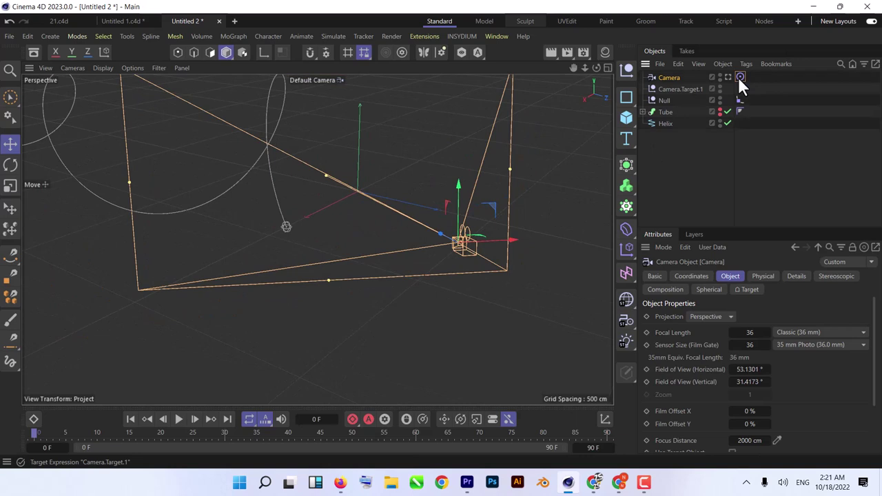
Set the Null as the Target Object of the Camera's Target tag and delete the unused Camera.Target.1 object
click(740, 77)
drag(656, 100, 754, 308)
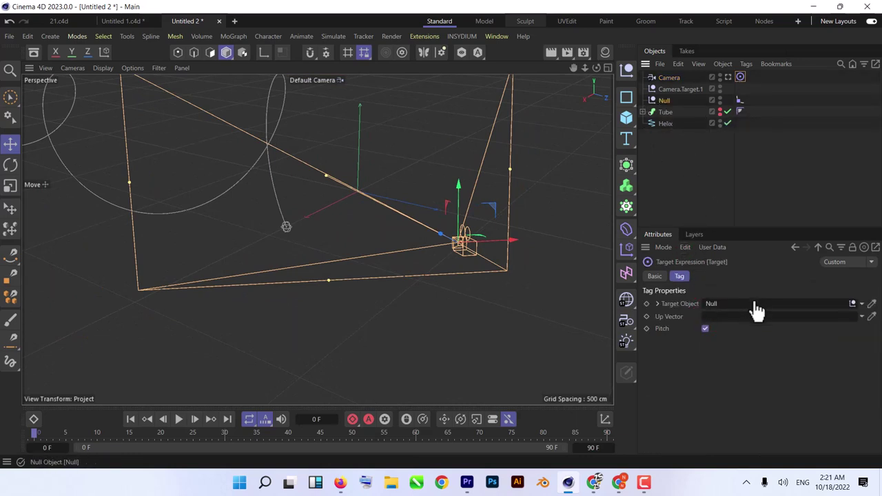
click(672, 88)
key(Delete)
alt+drag(354, 228, 509, 206)
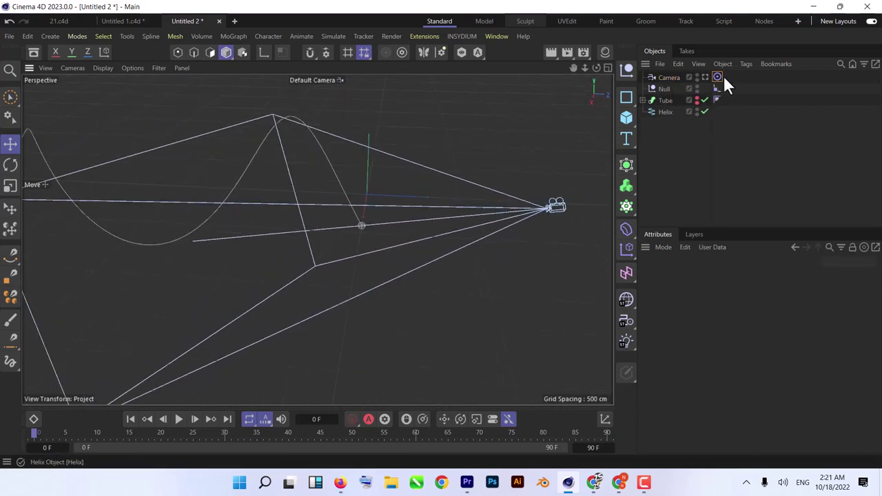
click(659, 111)
click(661, 89)
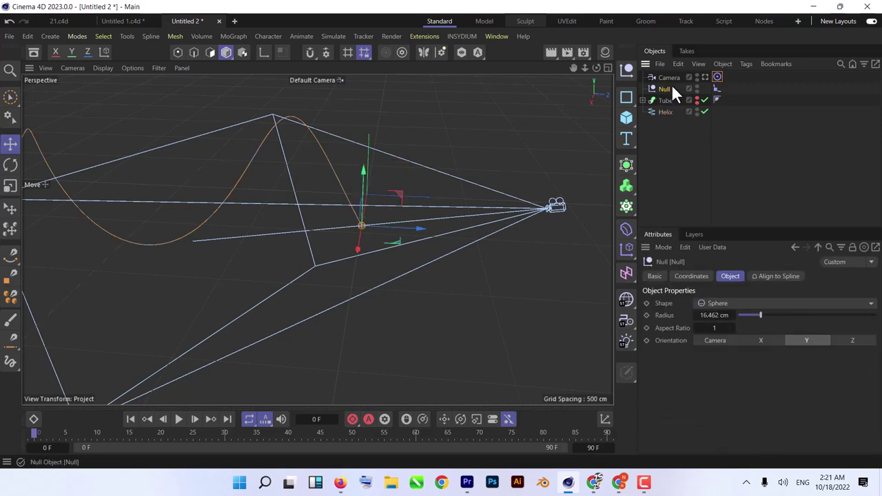
alt+drag(324, 196, 434, 213)
drag(757, 315, 781, 326)
key(ctrl+z)
key(ctrl+z)
Check how the Camera tracks the Null by varying the Null's spline Position, and return it to 0 %
click(716, 89)
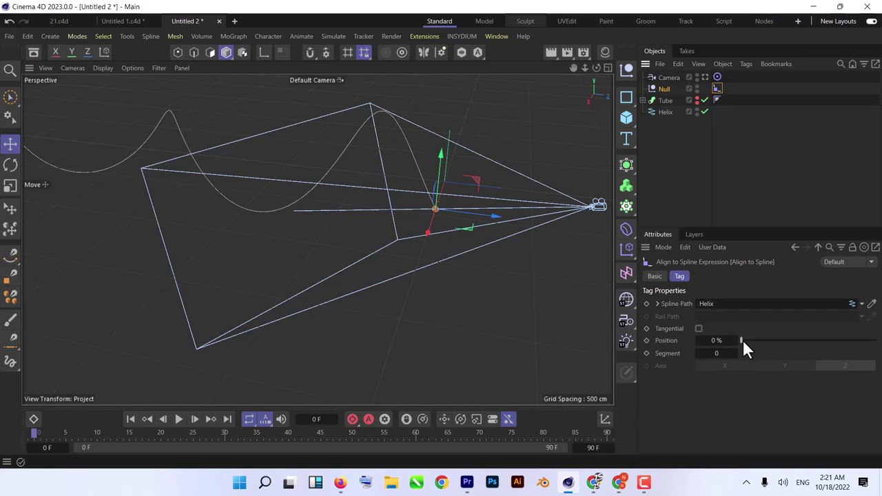
drag(740, 343, 700, 335)
alt+drag(487, 279, 385, 257)
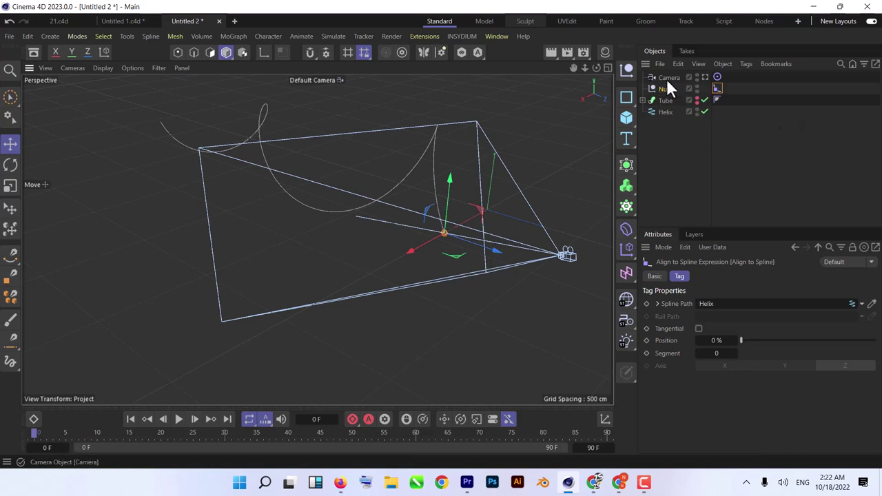
scroll(457, 221, up, 2)
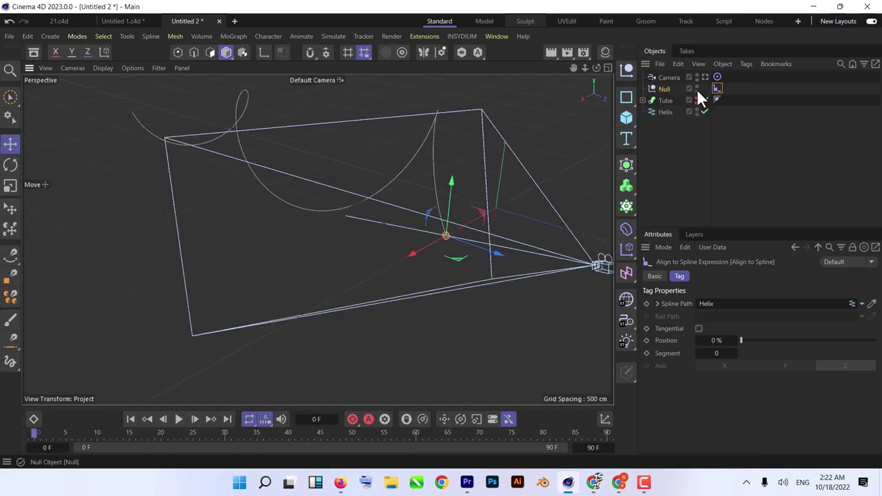
Copy the Null's Align to Spline tag onto the Camera so it also sits on the Helix, and select the Camera
mouse_move(713, 92)
ctrl+mouse_down()
mouse_move(740, 83)
mouse_move(735, 75)
mouse_move(721, 82)
mouse_move(737, 75)
mouse_move(729, 78)
ctrl+mouse_up()
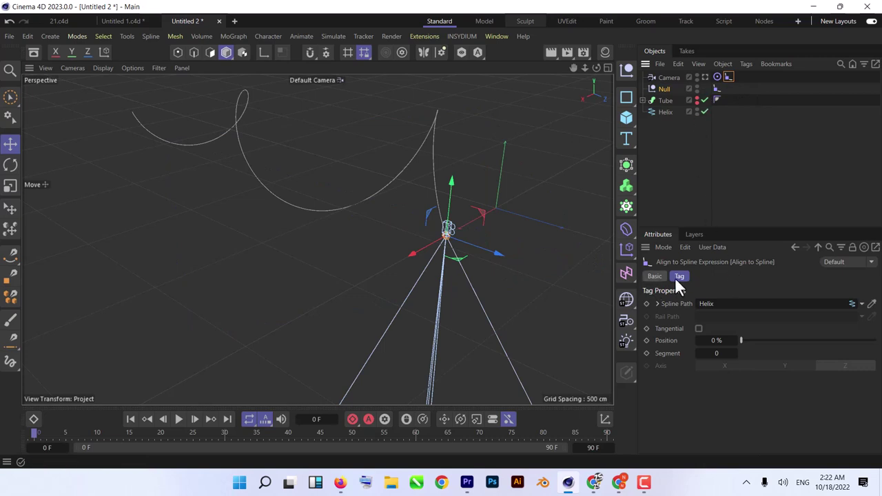
alt+drag(419, 247, 298, 294)
scroll(331, 220, up, 5)
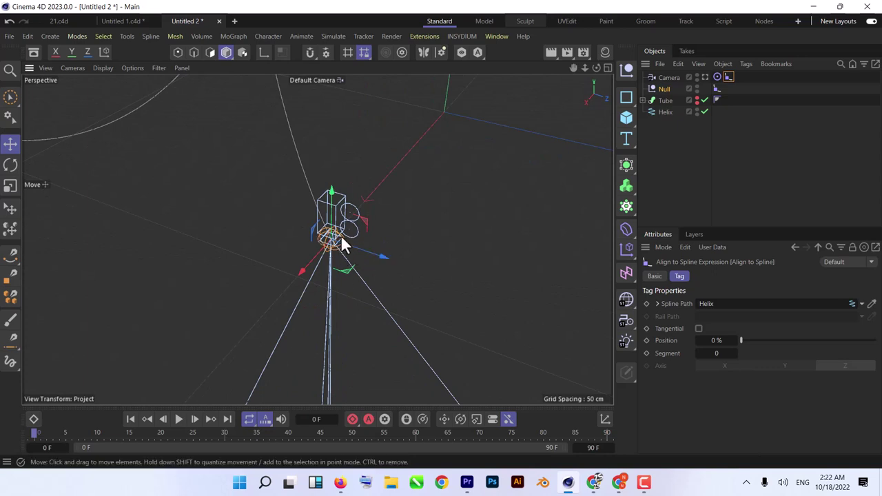
alt+drag(344, 262, 406, 267)
click(668, 77)
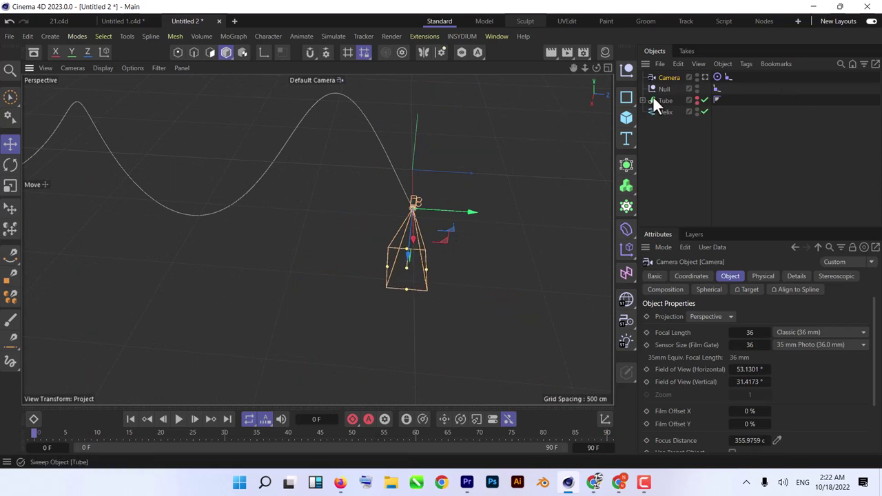
Move the Null ahead along the Helix to 13 % to check the Camera's aim, and return its Position to 0 %
click(717, 89)
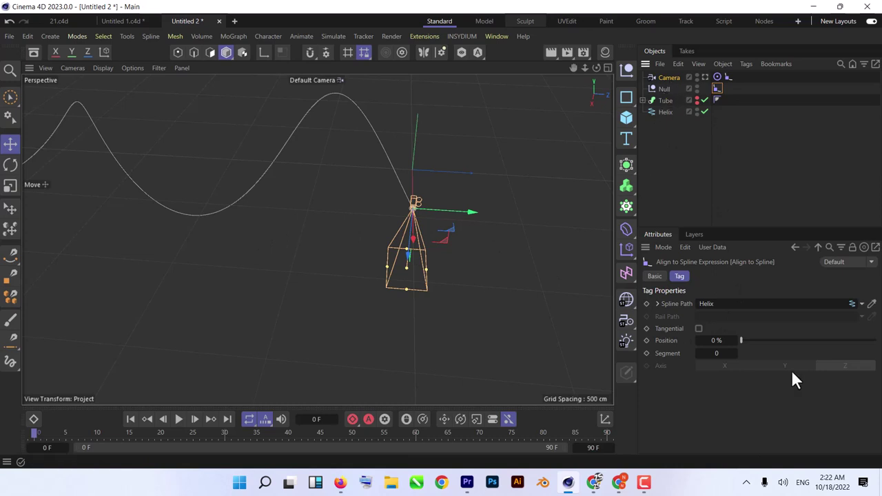
drag(746, 343, 758, 340)
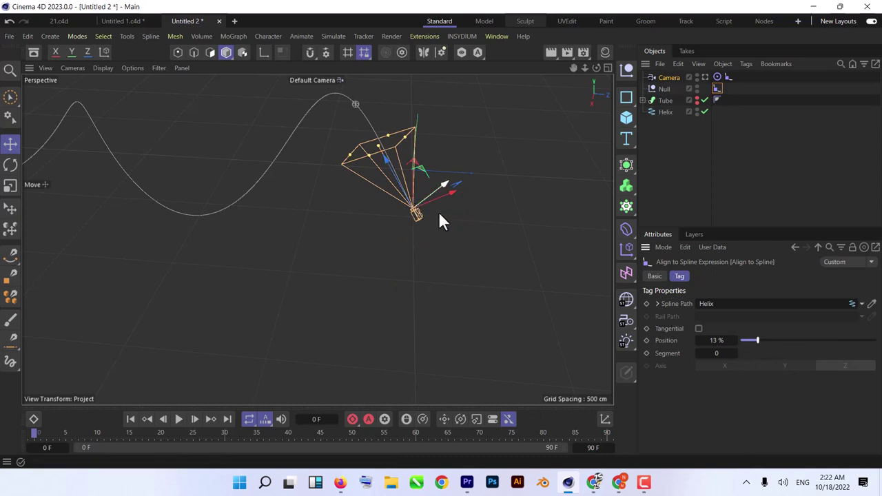
mouse_move(739, 336)
mouse_down()
mouse_move(754, 338)
mouse_move(721, 334)
mouse_move(796, 334)
mouse_move(737, 328)
mouse_move(771, 345)
mouse_move(744, 349)
mouse_move(737, 340)
mouse_up()
click(725, 77)
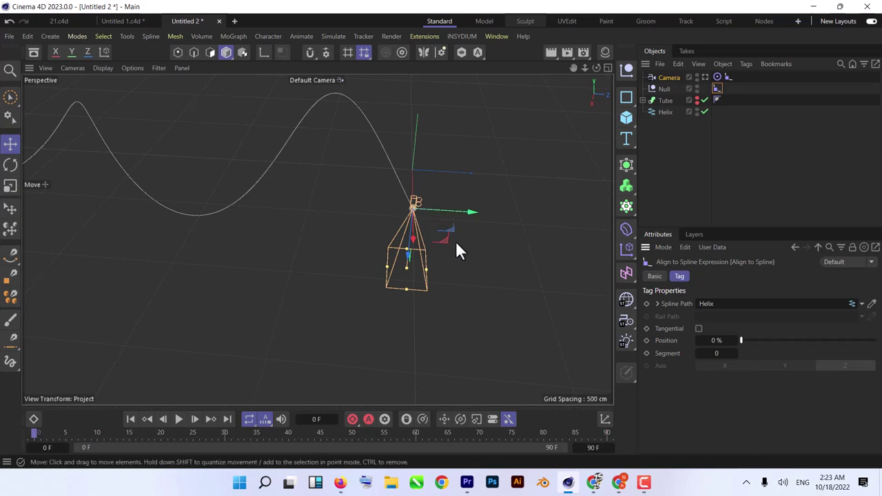
Extend the animation length to 180 frames
click(578, 449)
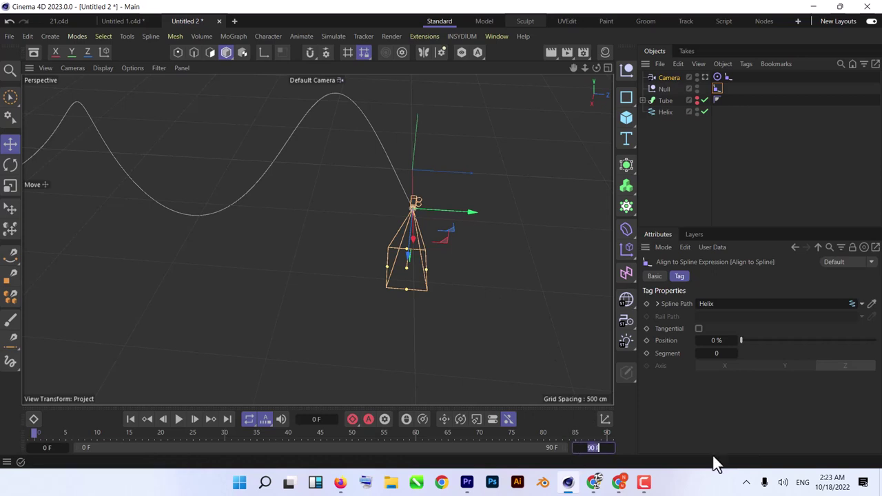
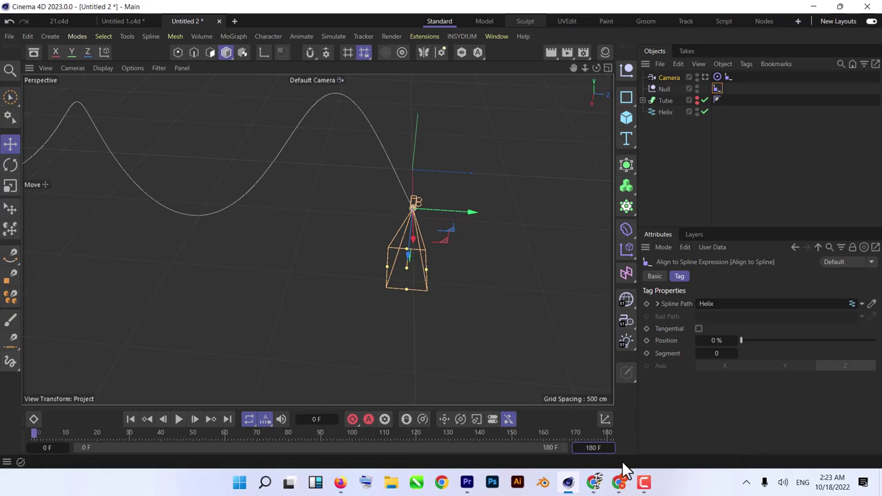
click(643, 481)
click(646, 481)
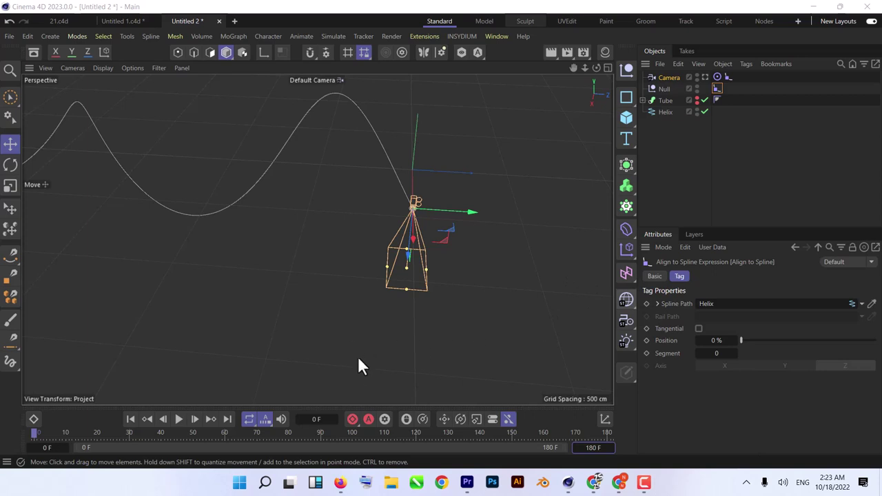
drag(74, 432, 4, 417)
alt+middle_drag(389, 253, 416, 266)
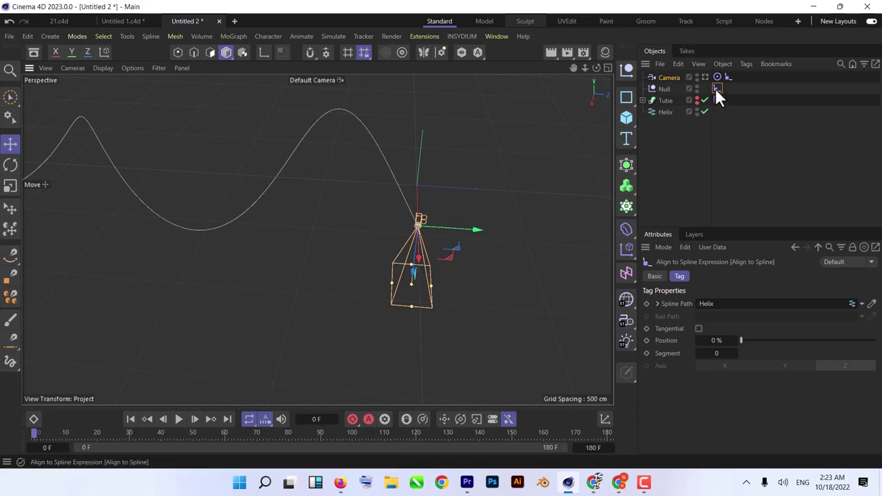
Examine the Tube's Sweep object properties, including its growth settings
mouse_move(715, 84)
ctrl+mouse_down()
mouse_move(692, 91)
mouse_move(716, 101)
ctrl+mouse_up()
click(659, 104)
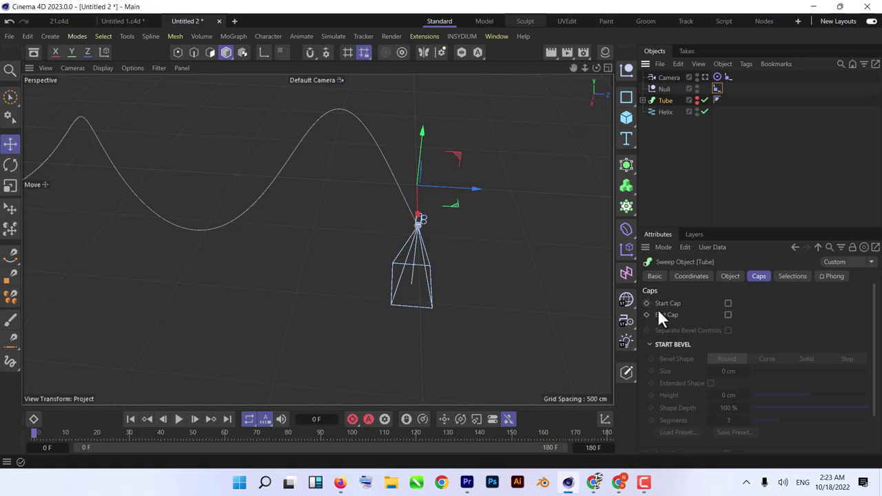
click(730, 276)
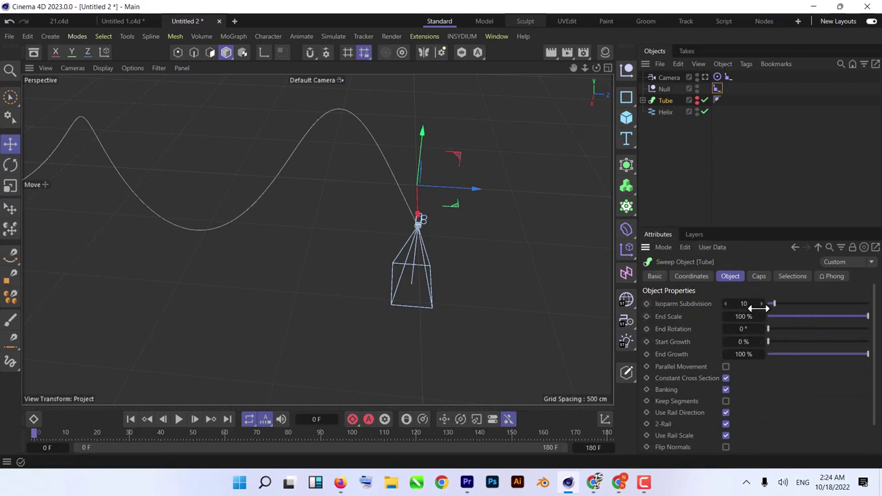
Test the Null's Position along the Helix, play the animation briefly and return to the first frame
click(717, 78)
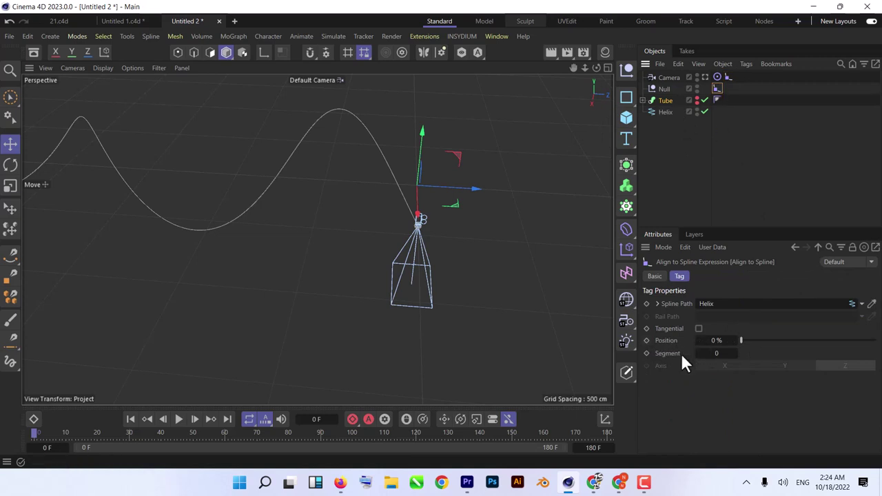
drag(742, 341, 723, 350)
click(179, 419)
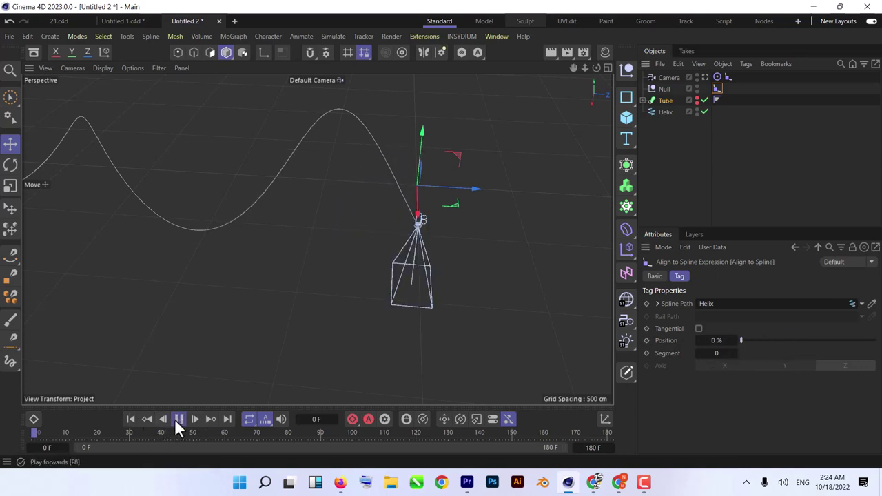
click(176, 419)
click(126, 418)
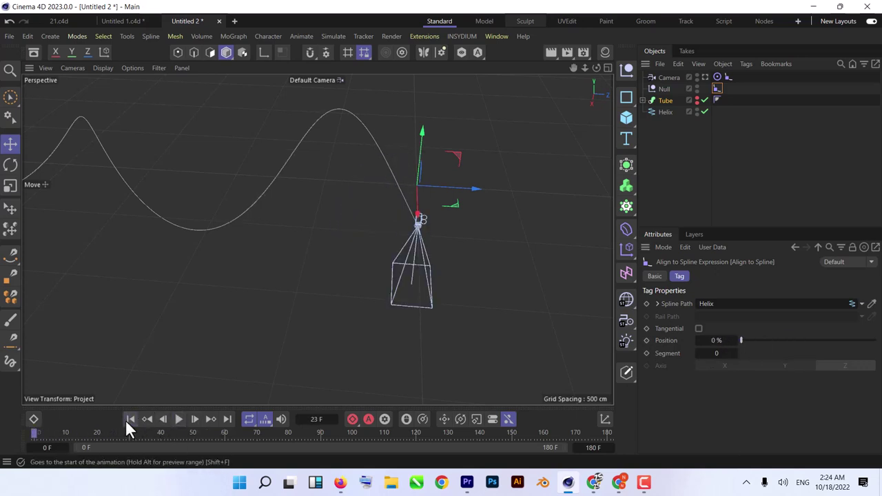
Keyframe the Null's Position along the Helix at 0 % on frame 0 and 100 % on frame 129
click(646, 340)
drag(93, 433, 445, 432)
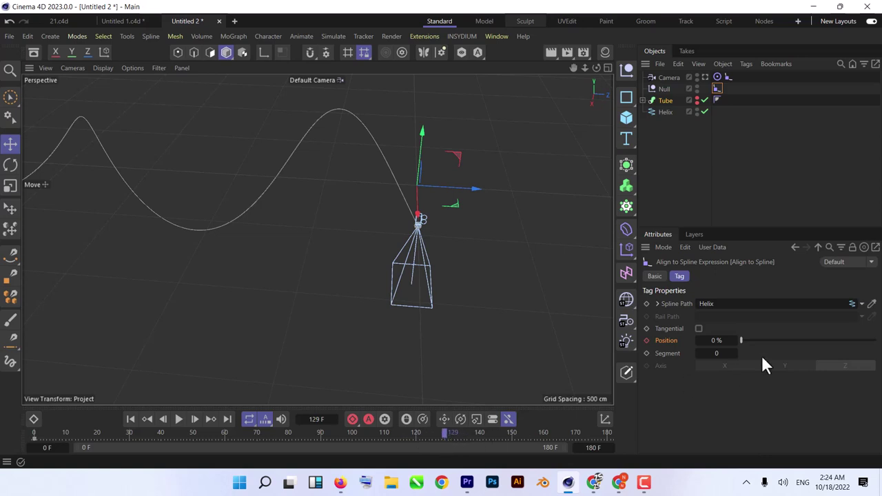
click(735, 342)
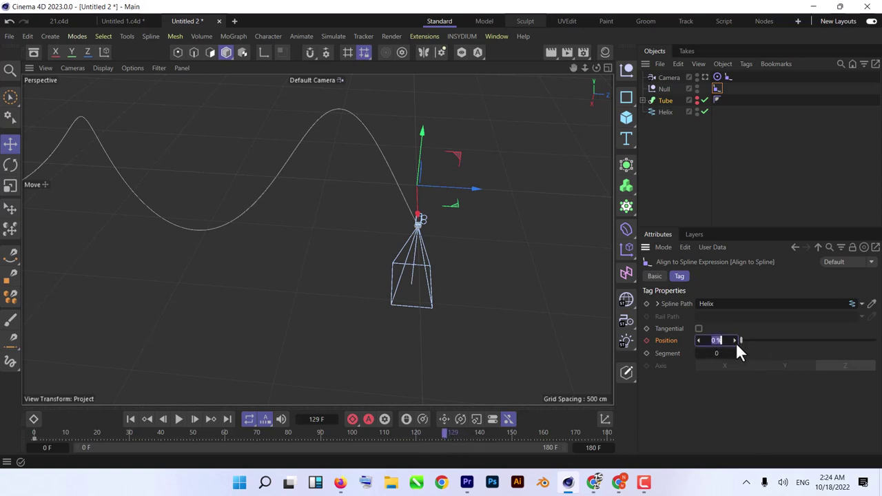
text(100)
key(Return)
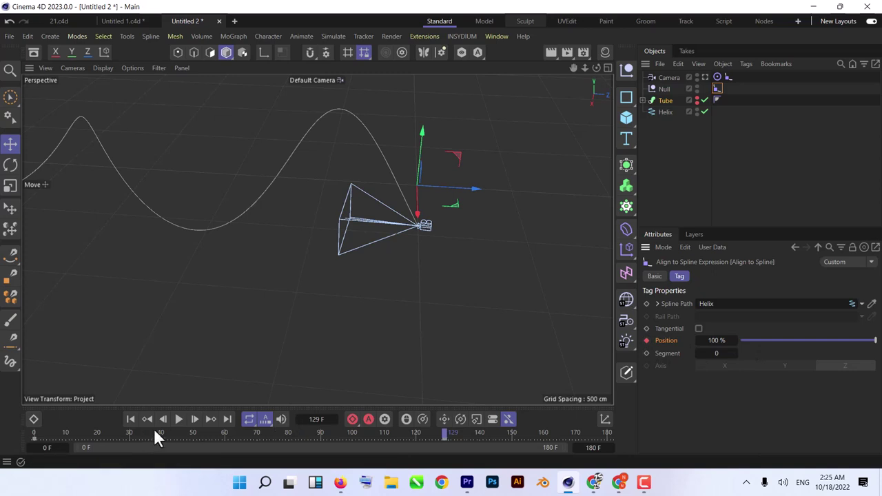
Play the animation with the whole Helix in view to check the Null's travel, and return to the first frame
scroll(254, 306, down, 3)
middle_drag(257, 302, 387, 306)
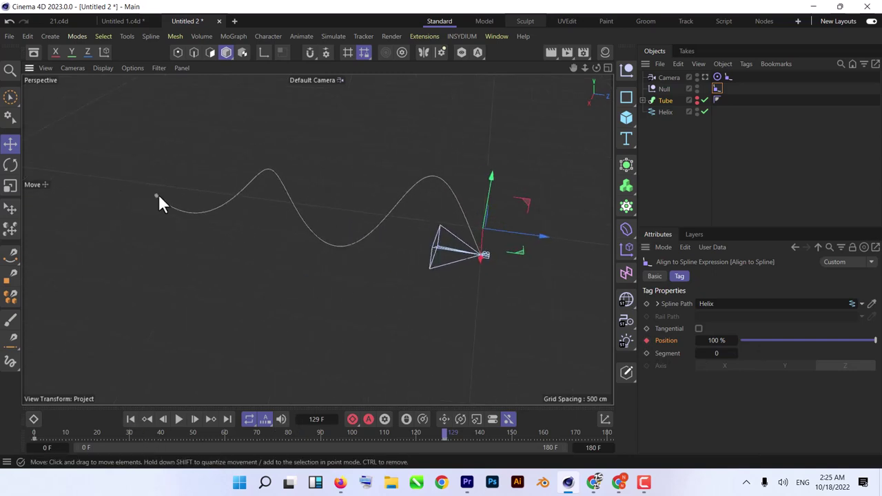
click(130, 419)
click(178, 419)
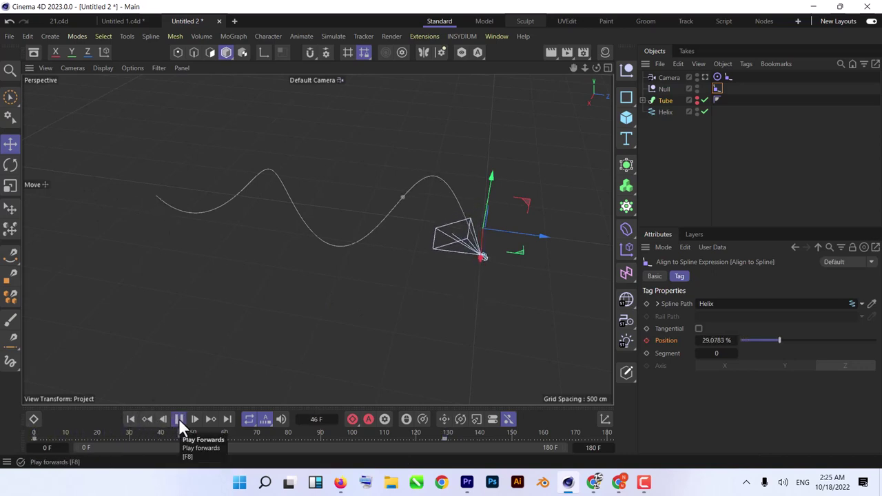
click(179, 418)
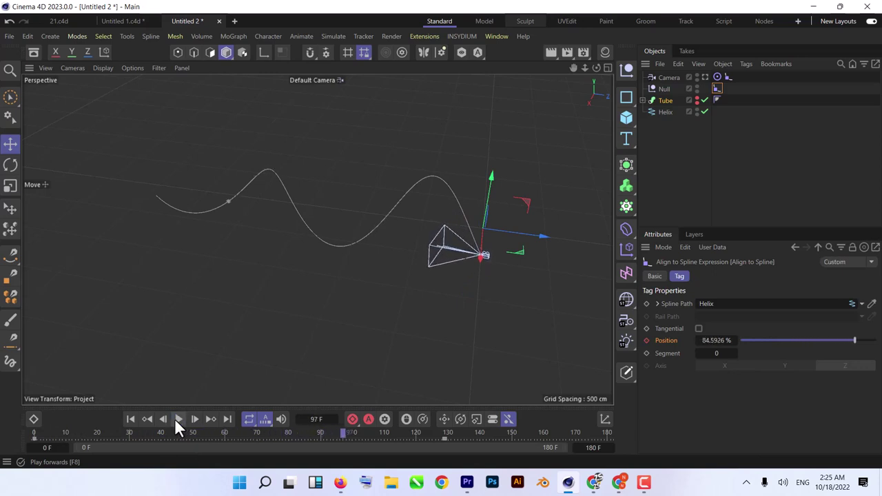
click(130, 419)
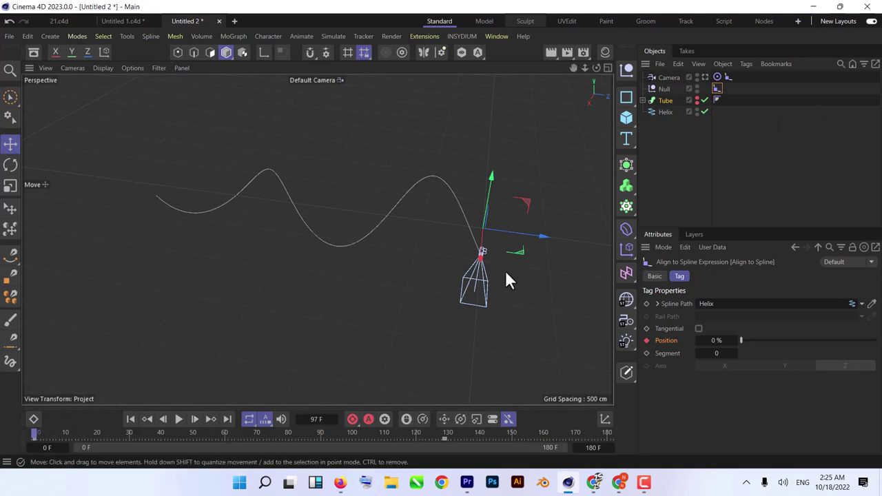
Keyframe the Camera's Position along the Helix at 0 % on frame 0 and 100 % on frame 180
click(728, 76)
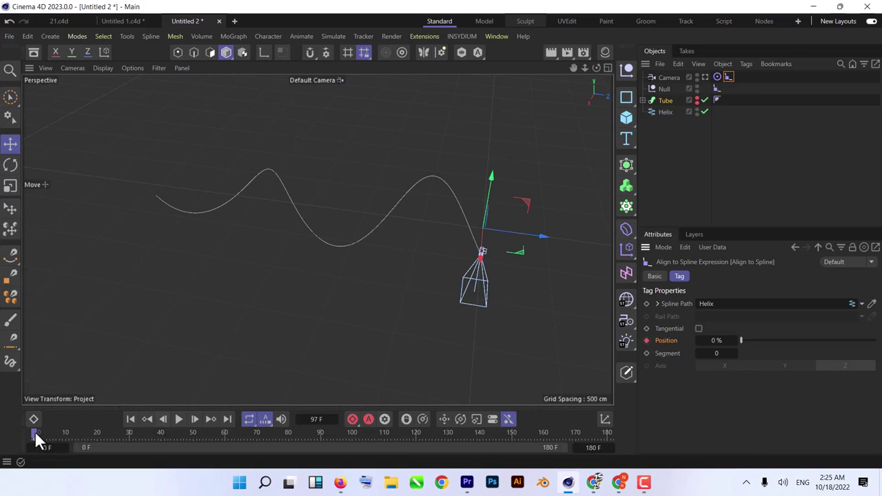
drag(33, 434, 760, 422)
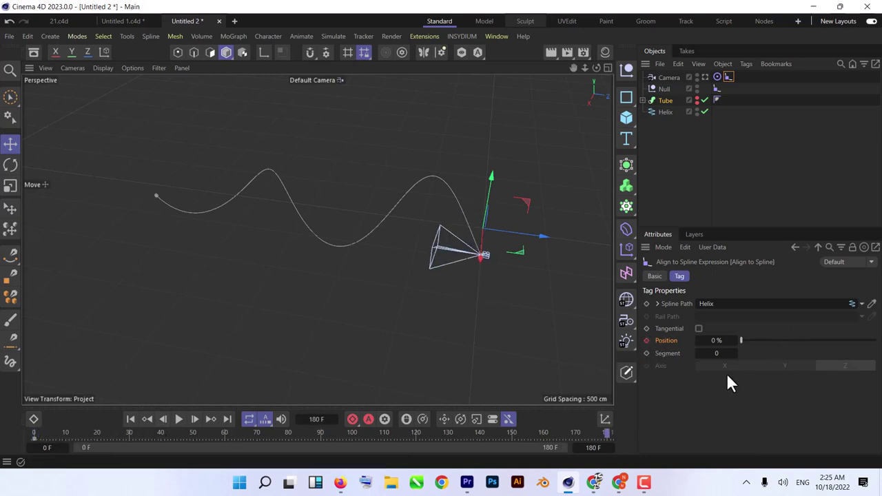
click(716, 340)
text(100)
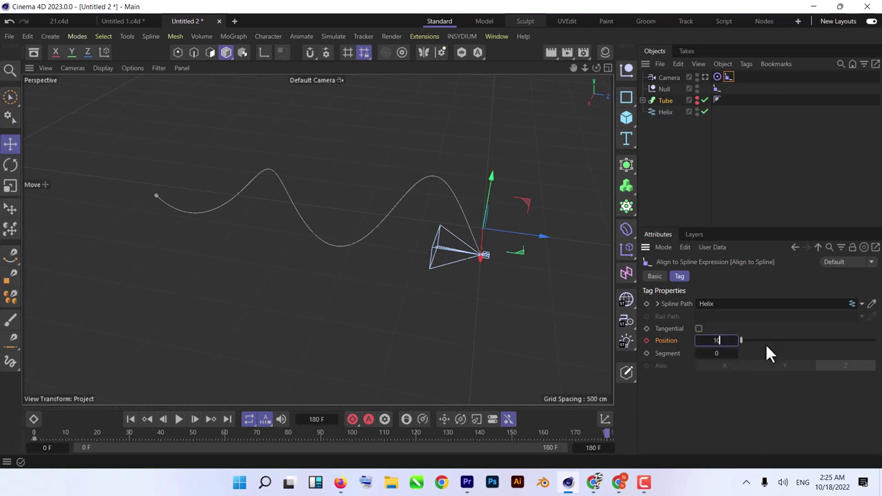
key(Return)
click(646, 340)
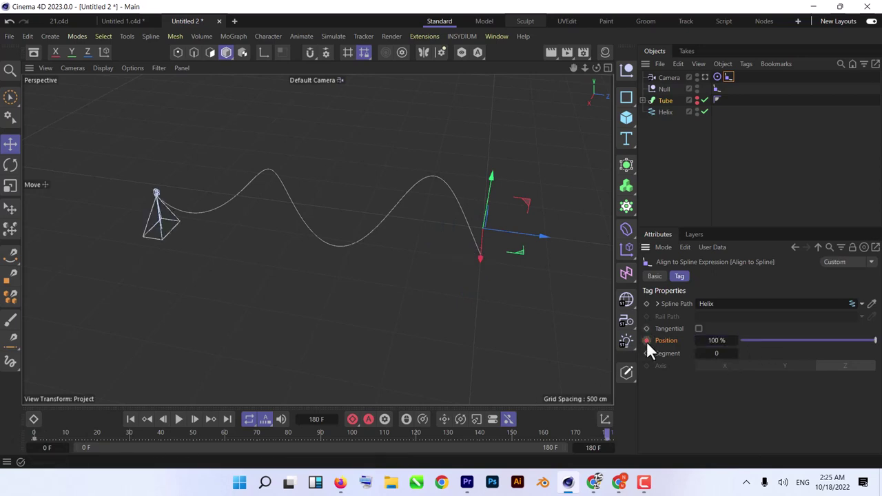
Play the animation twice from the start to check how the Camera follows the Null along the Helix
click(128, 419)
click(180, 420)
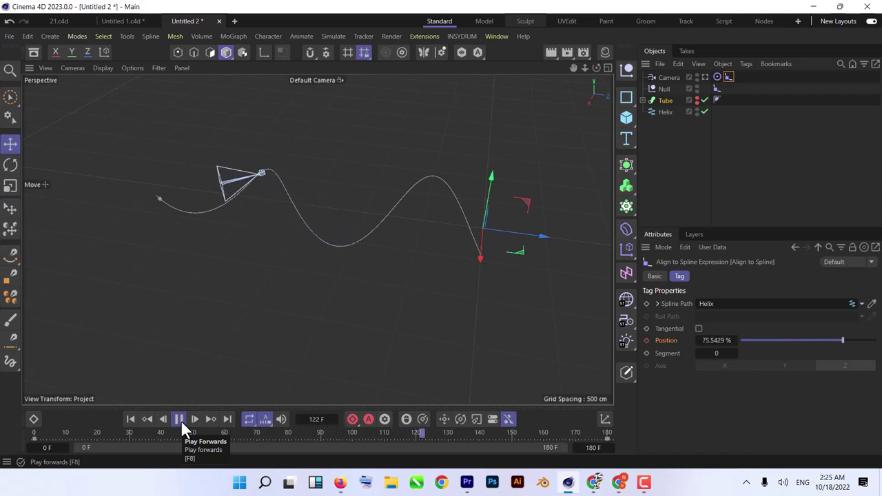
click(180, 419)
click(131, 419)
click(178, 419)
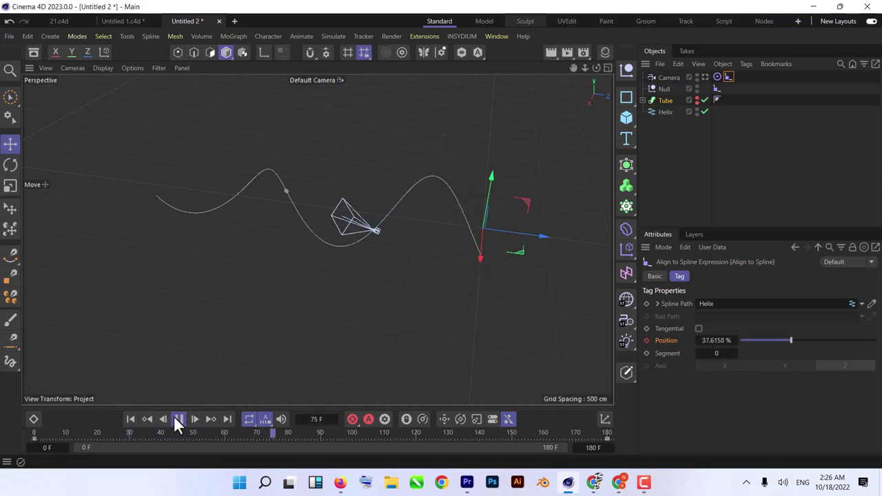
click(181, 419)
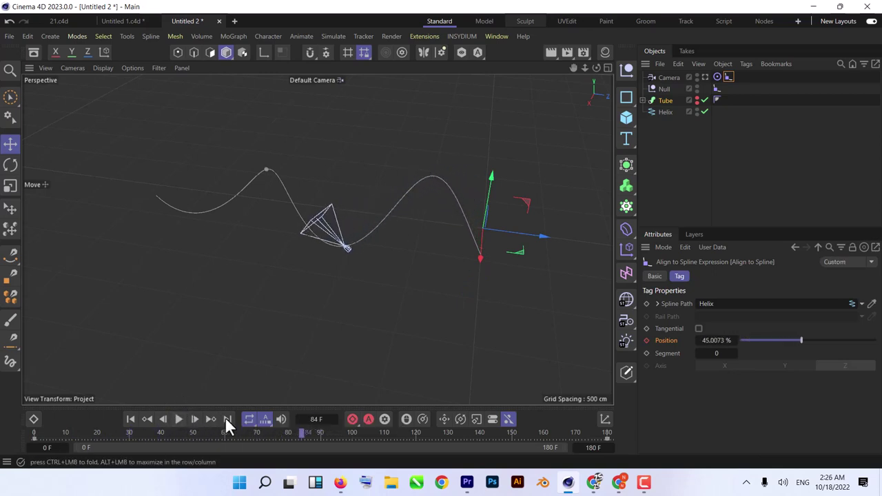
Show the Camera's Position curve in an enlarged timeline in F-Curve mode and set its interpolation to Linear
click(35, 420)
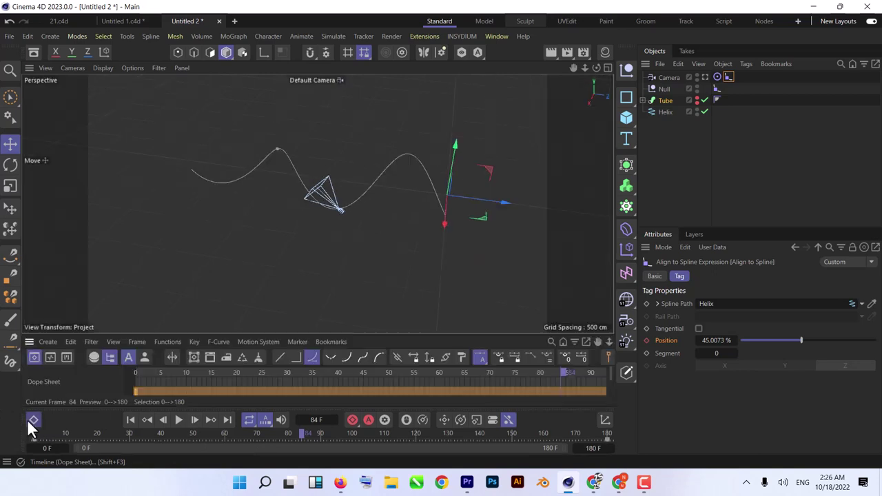
drag(304, 333, 378, 273)
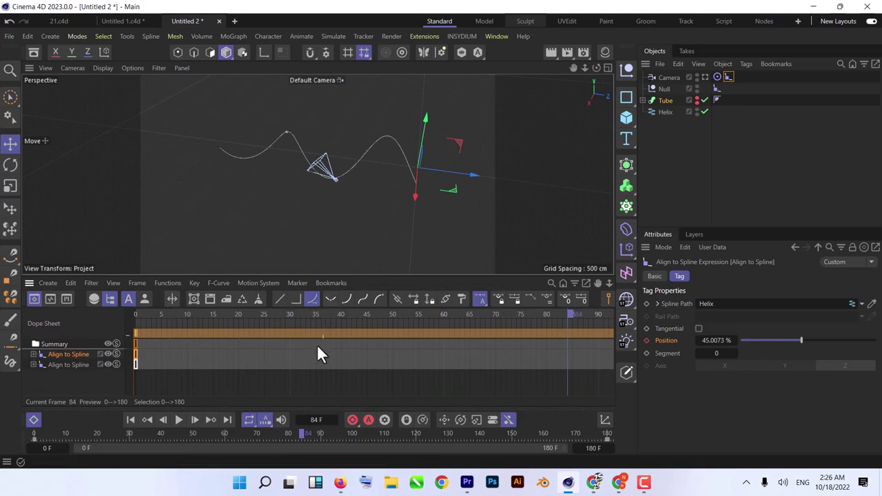
click(49, 298)
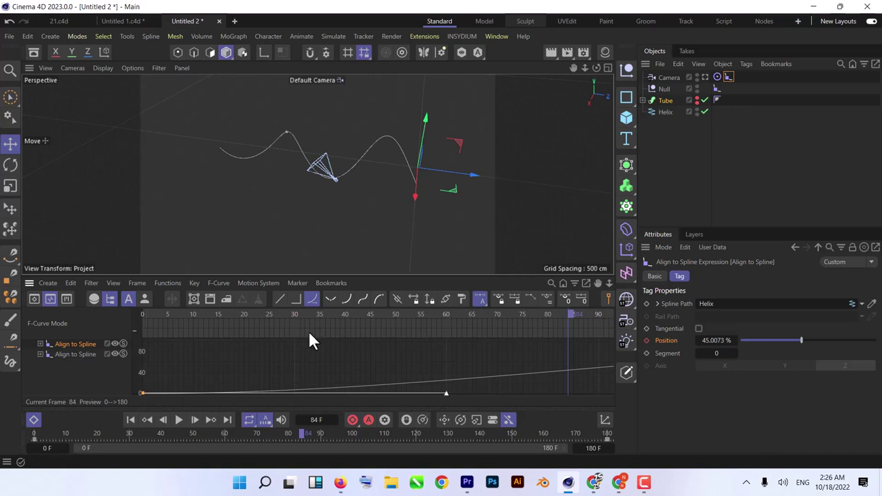
click(280, 303)
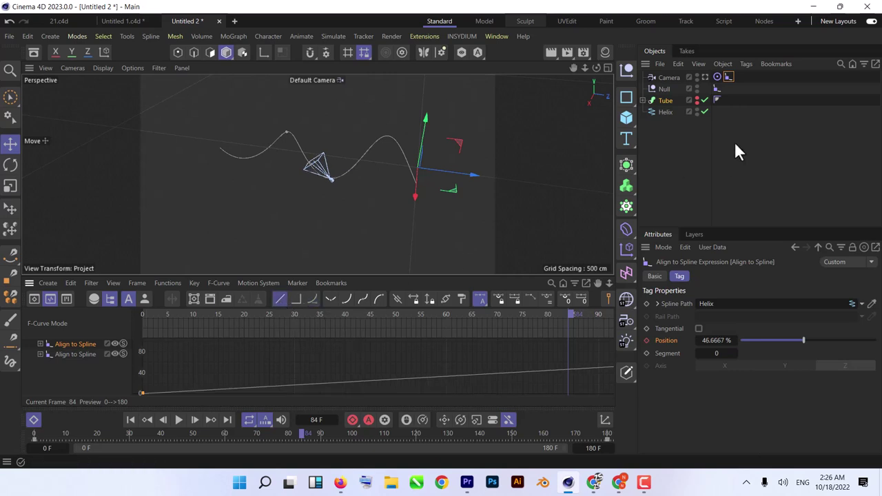
Set the Null's Position keys to Linear interpolation in the F-Curve view and close the timeline
click(717, 89)
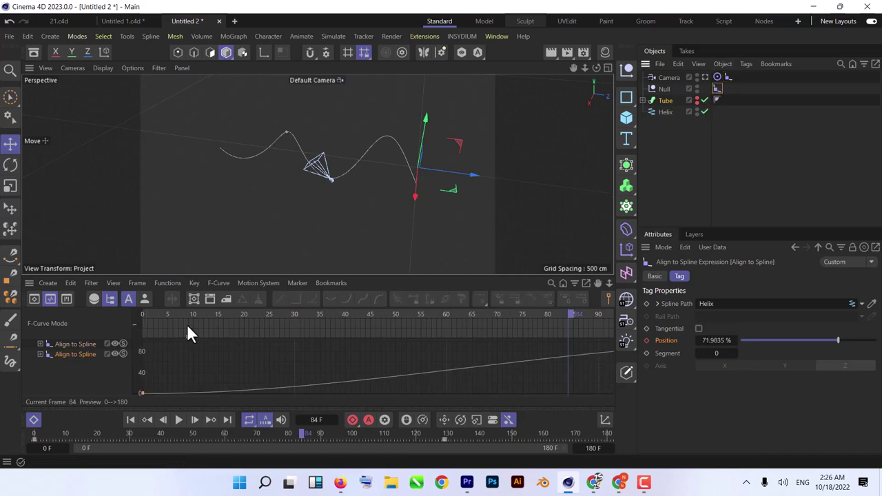
drag(160, 432, 296, 436)
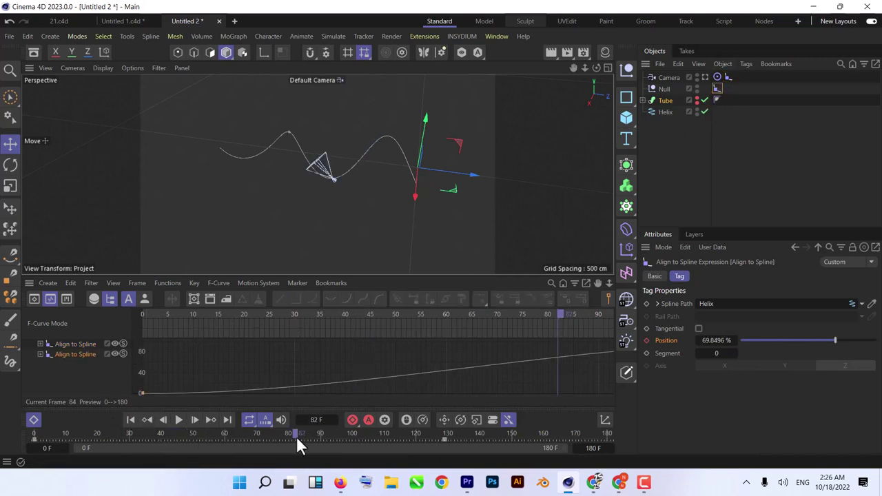
click(262, 387)
click(76, 355)
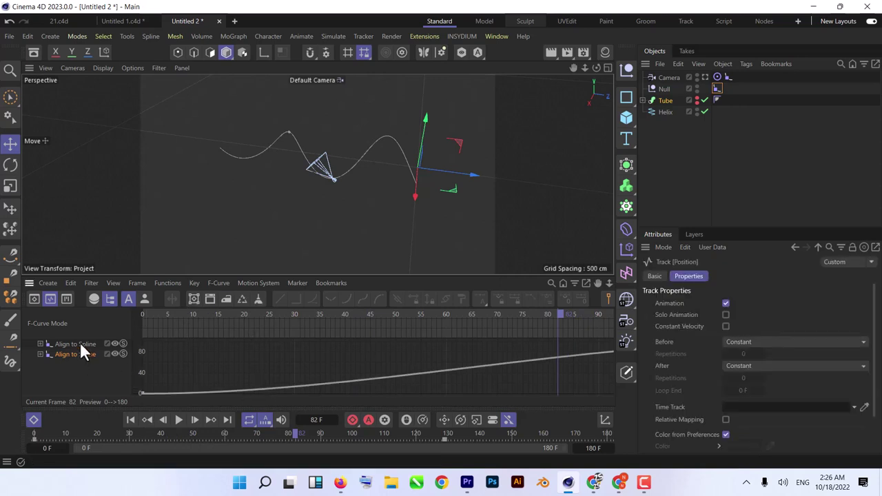
double_click(67, 355)
click(169, 391)
click(142, 392)
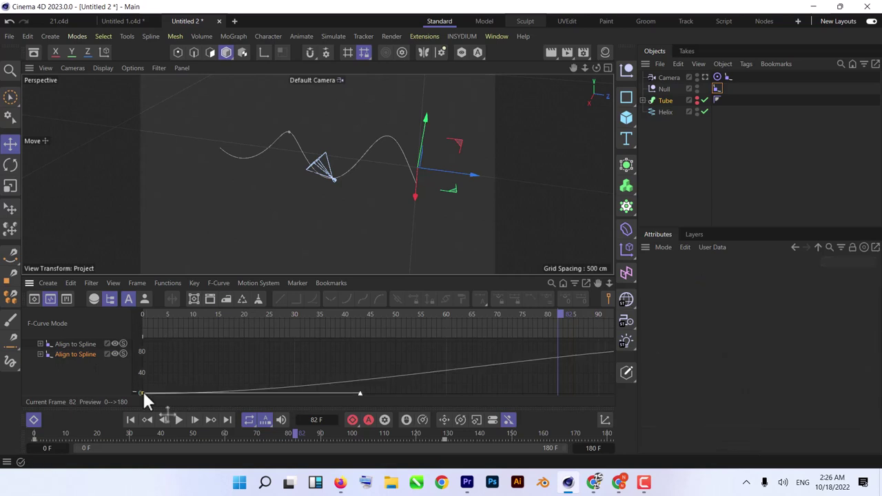
click(281, 299)
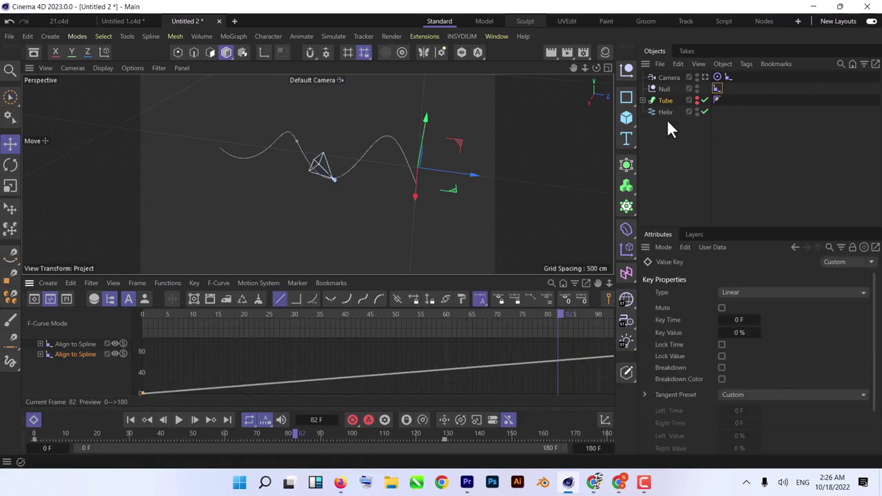
click(33, 419)
Play the animation from the start to check the linear motion of Camera and Null, and return to frame 0
click(130, 420)
click(179, 419)
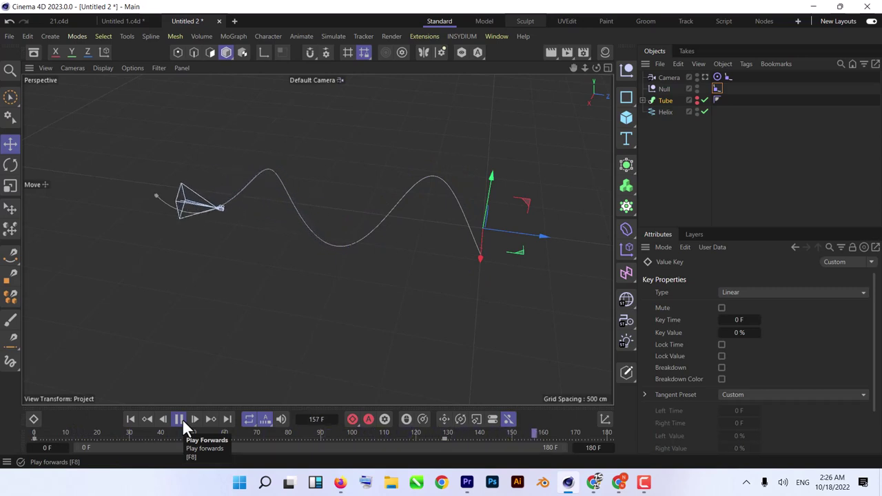
click(179, 419)
click(130, 422)
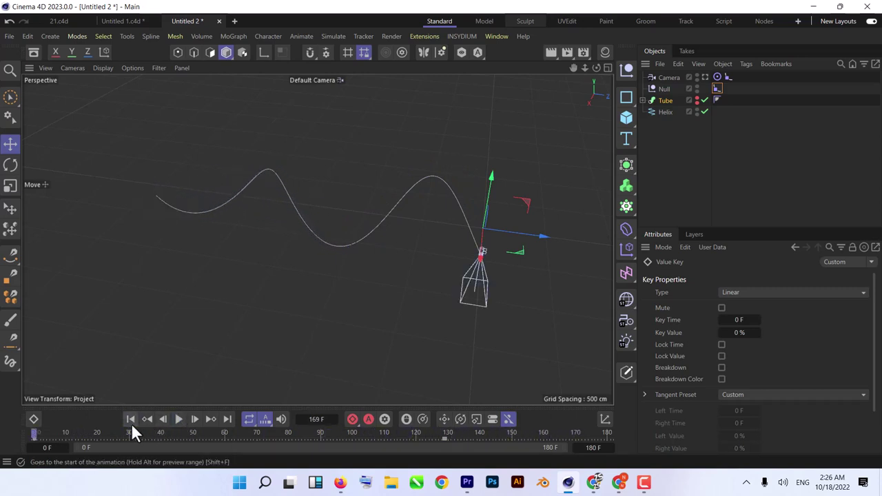
Make the Tube visible in the viewport again and switch the view to look through the Camera
alt+drag(485, 284, 455, 276)
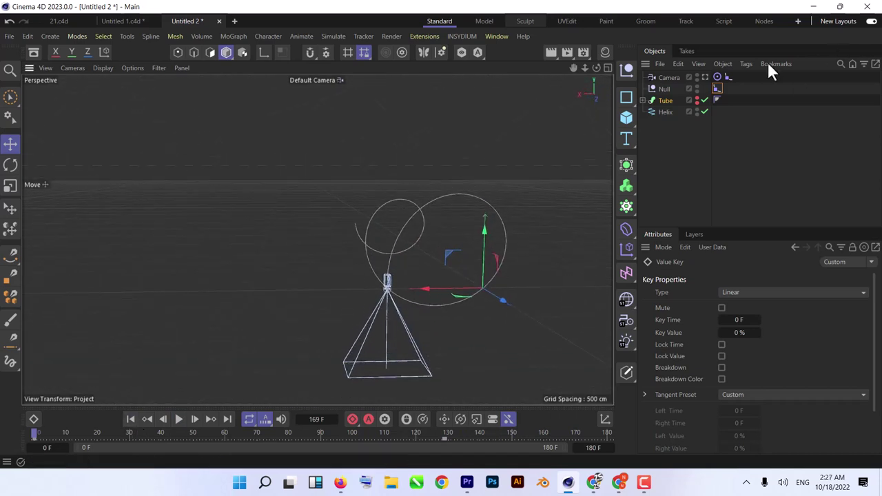
click(696, 101)
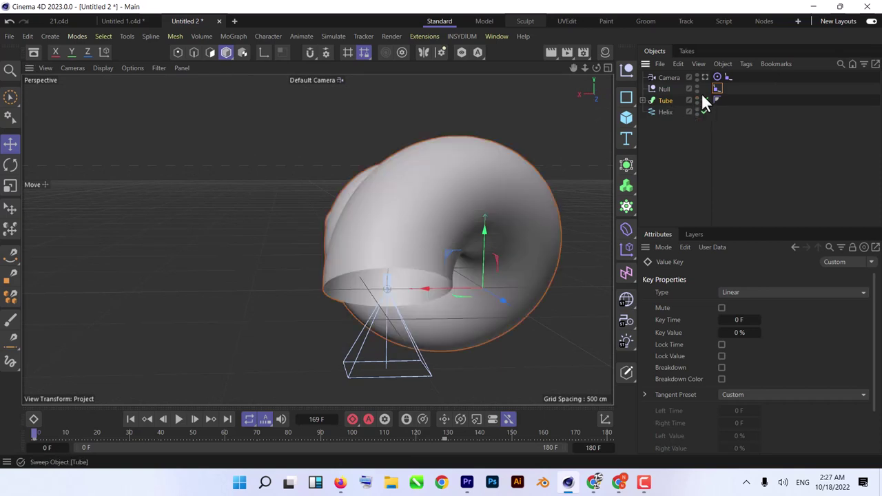
click(704, 76)
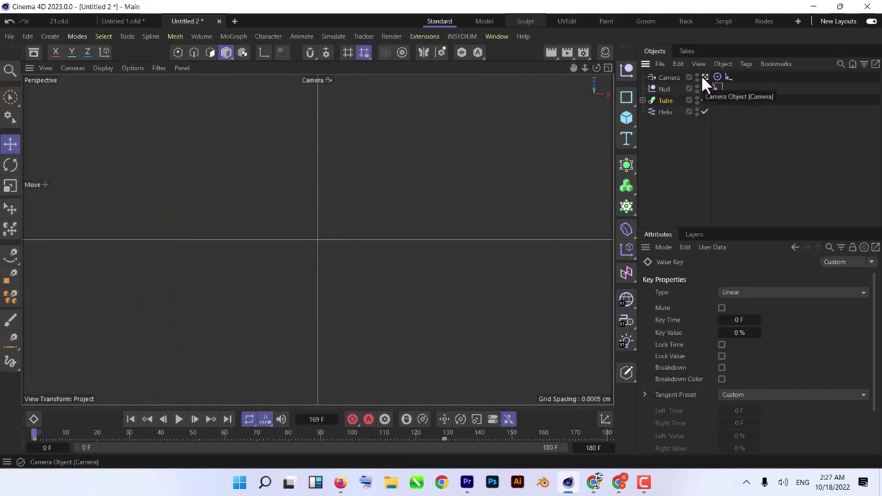
Play the flight through the Tube from the Camera's view, stopping on frame 37
click(175, 416)
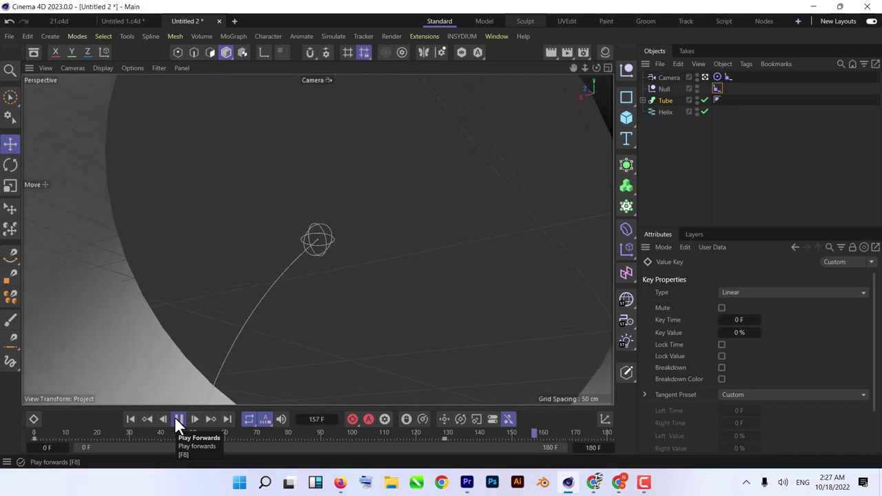
click(177, 419)
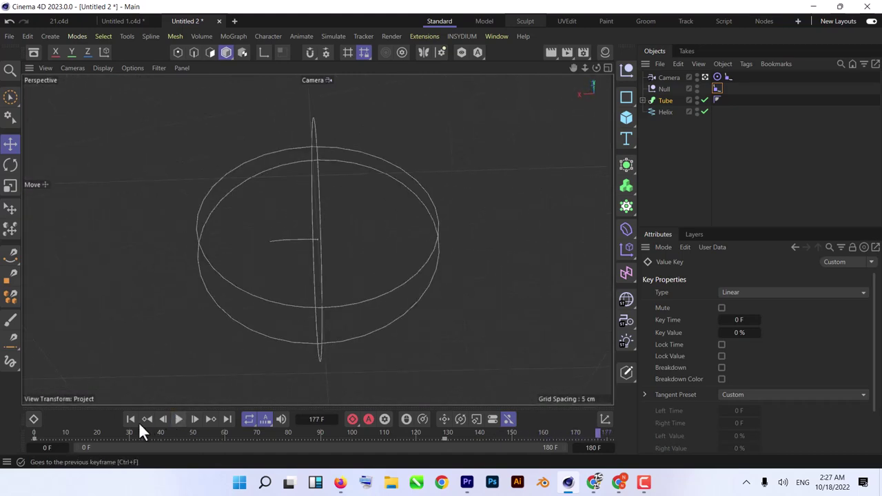
click(178, 418)
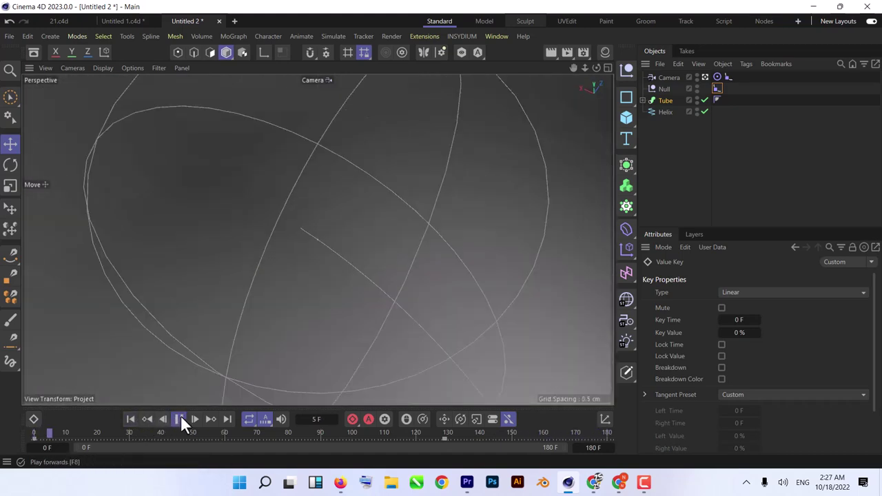
click(180, 417)
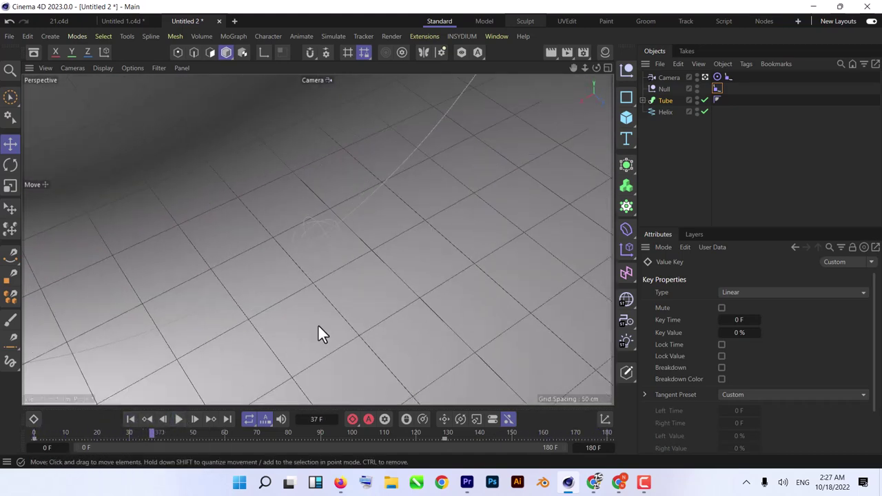
Display the viewport shading with mesh lines and replay the tunnel flight from the first frame
click(107, 67)
click(127, 113)
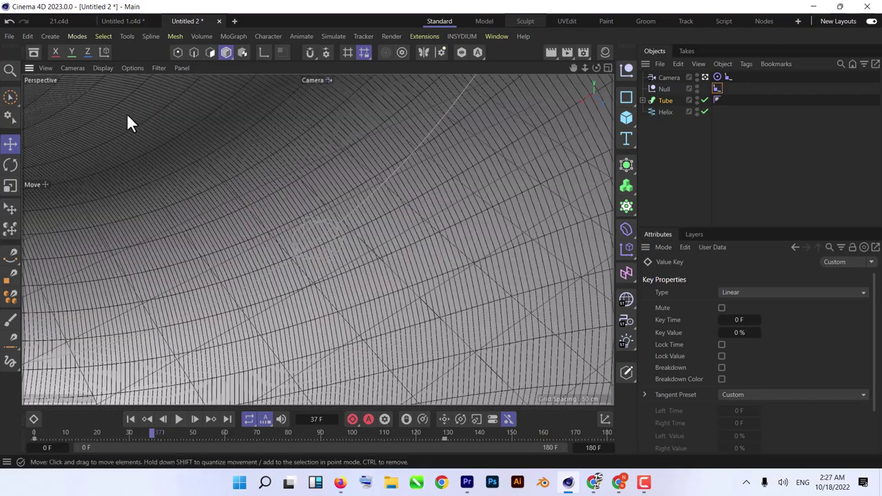
click(130, 419)
click(178, 419)
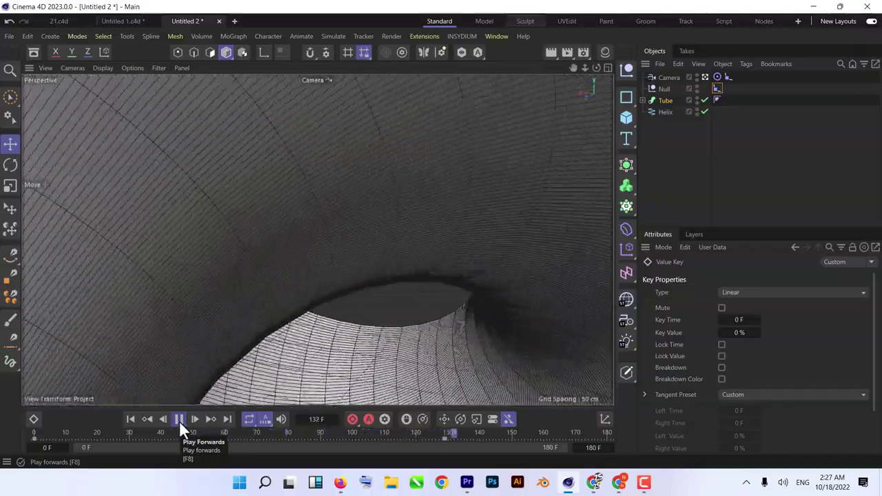
click(179, 419)
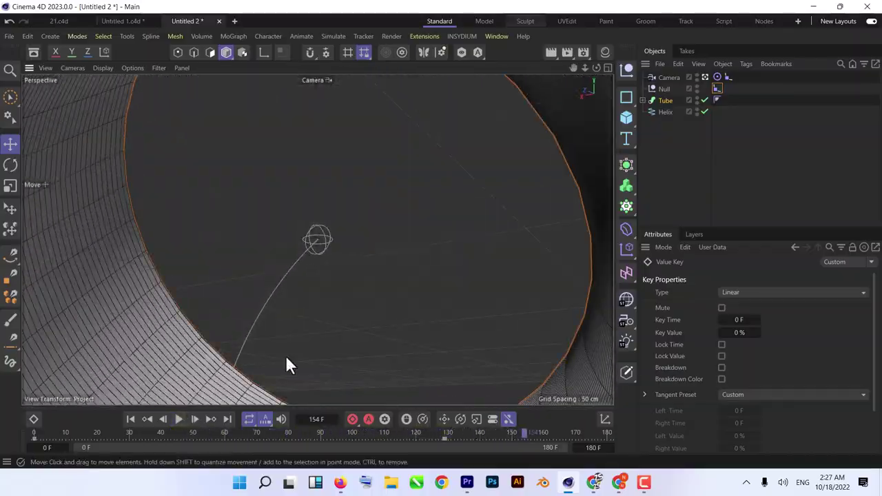
Return to the default camera view of the whole Tube and set the display to Gouraud Shading without mesh lines
scroll(285, 354, down, 5)
scroll(285, 355, down, 5)
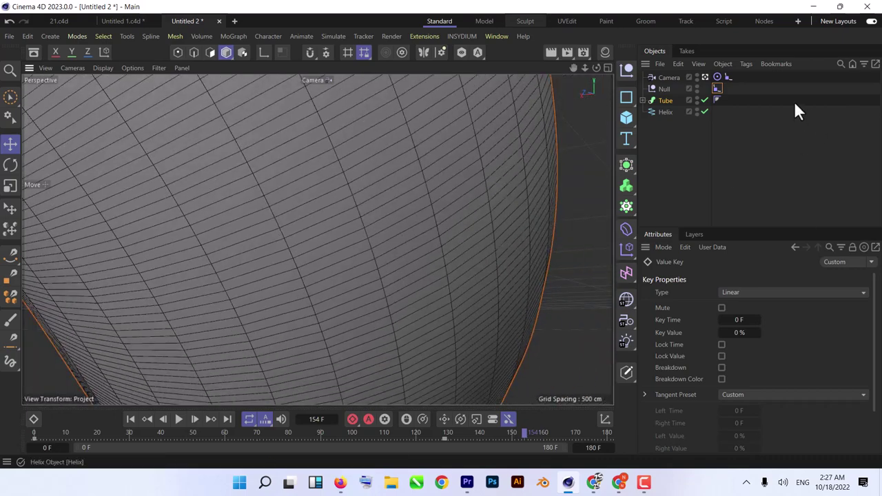
click(703, 76)
scroll(484, 209, down, 3)
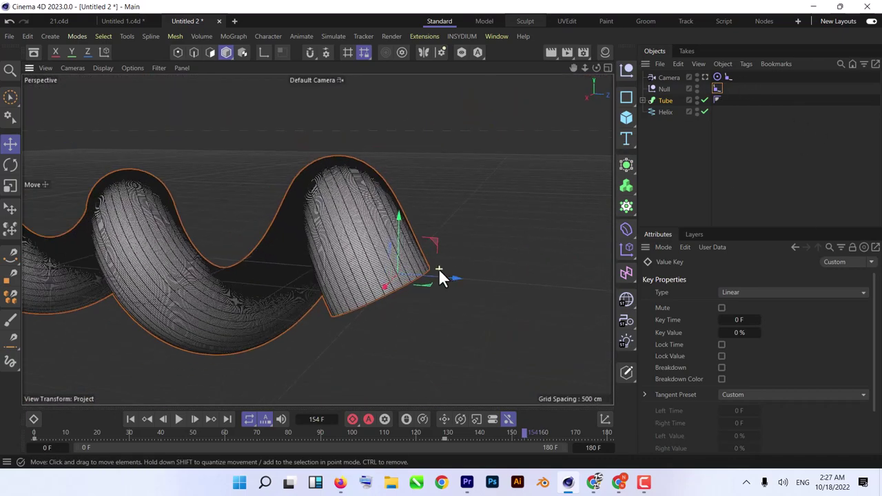
alt+middle_drag(248, 295, 427, 295)
click(102, 67)
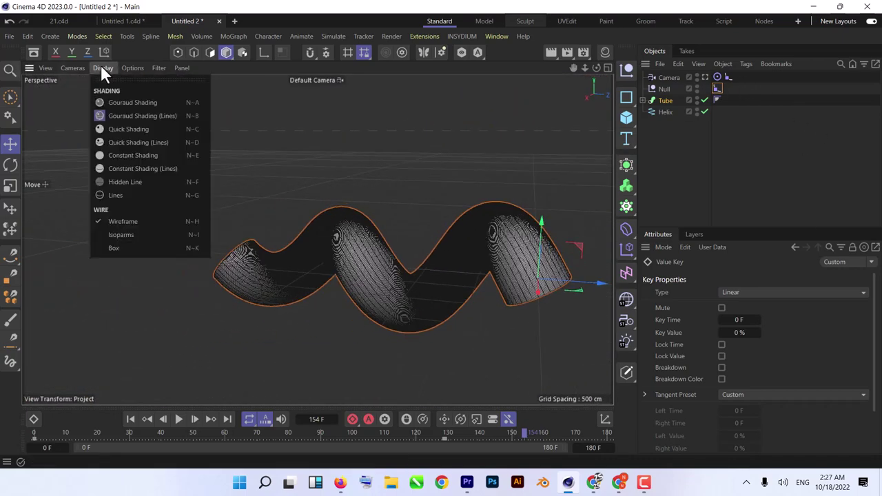
click(117, 103)
mouse_move(406, 276)
alt+mouse_down()
mouse_move(437, 295)
mouse_move(473, 350)
mouse_move(469, 375)
mouse_move(393, 197)
mouse_move(390, 233)
alt+mouse_up()
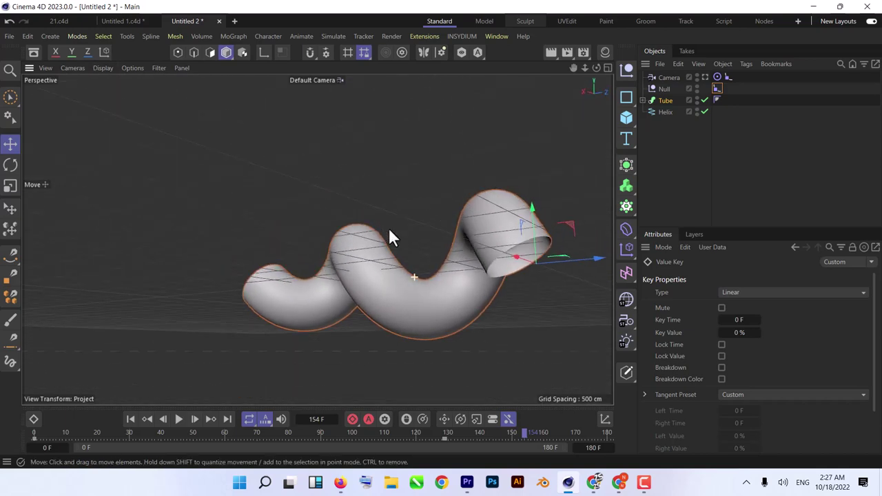
Select both the standalone Helix and the Helix inside the Tube so their properties can be edited together
click(664, 113)
drag(799, 329, 779, 329)
click(641, 100)
ctrl+click(670, 124)
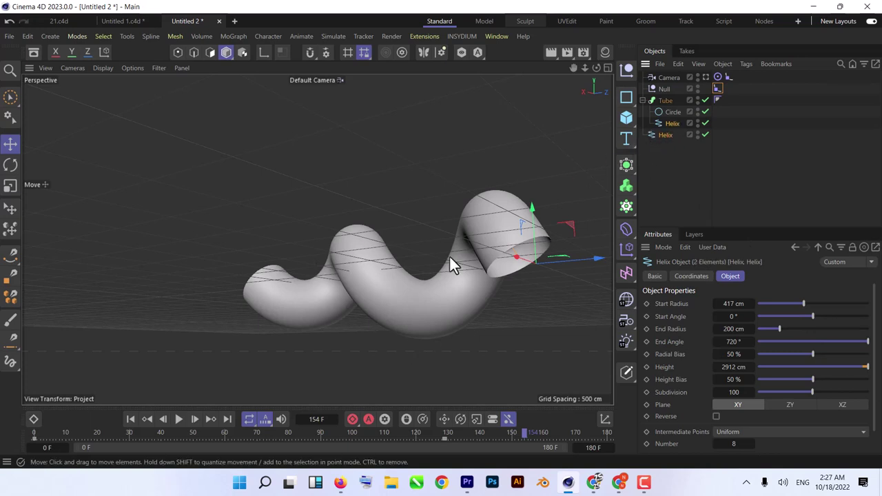
alt+drag(498, 241, 525, 234)
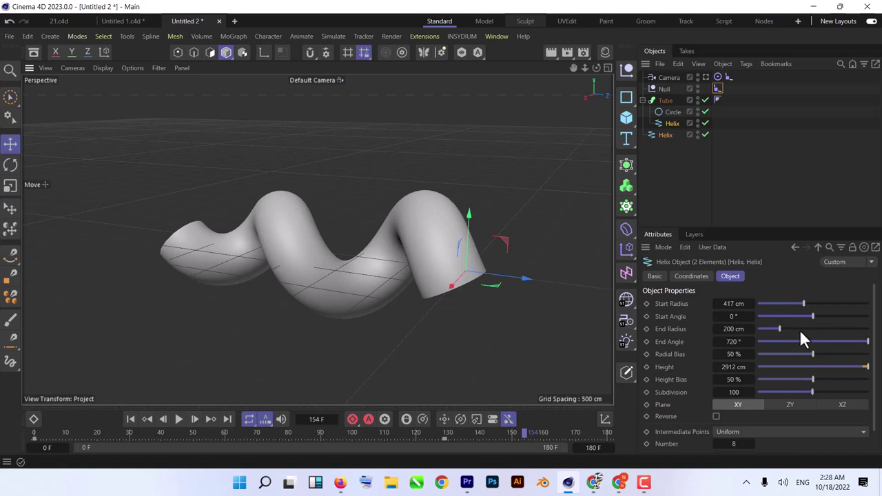
Try an End Radius of 1000 cm on both Helix splines and play the flight from the Camera's view, returning to frame 0
drag(779, 328, 873, 330)
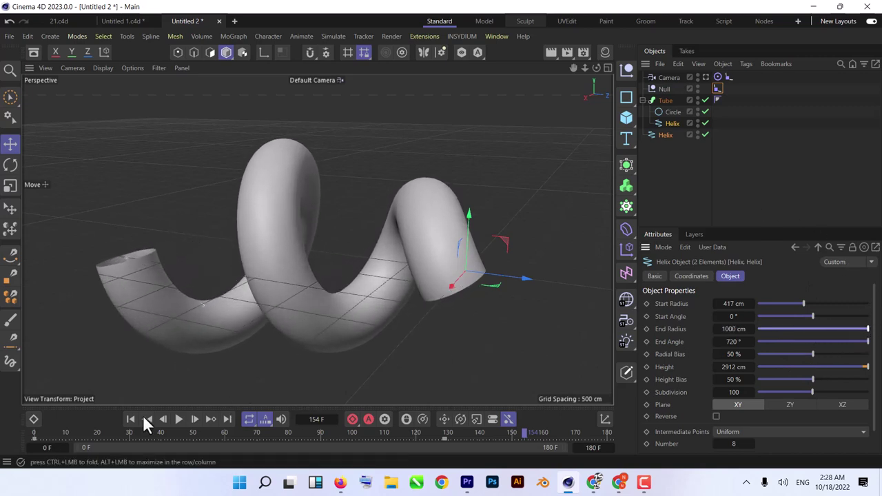
click(705, 77)
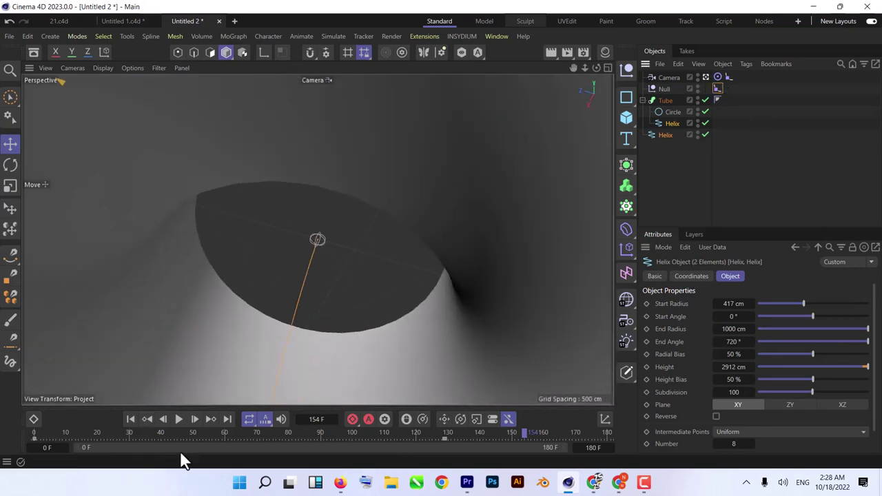
click(176, 422)
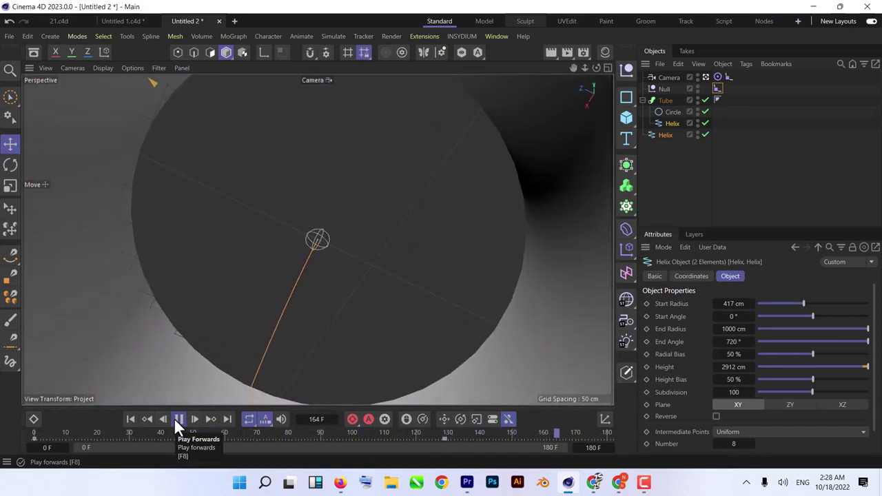
click(176, 419)
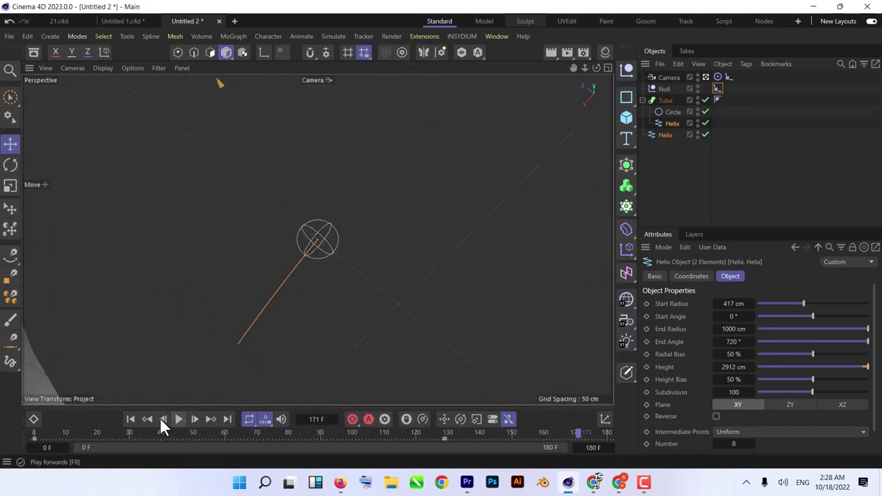
click(130, 419)
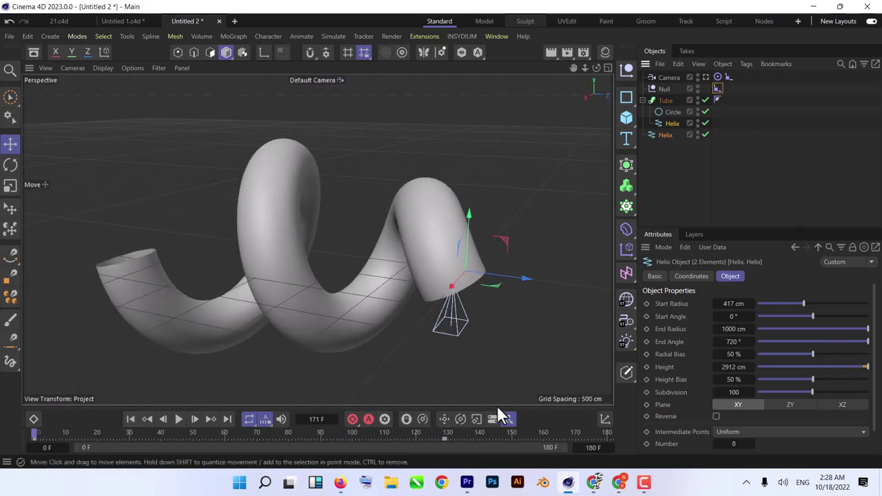
Set the End Radius of both Helix splines to 7 cm and their Height to 4802 cm
drag(735, 366, 752, 360)
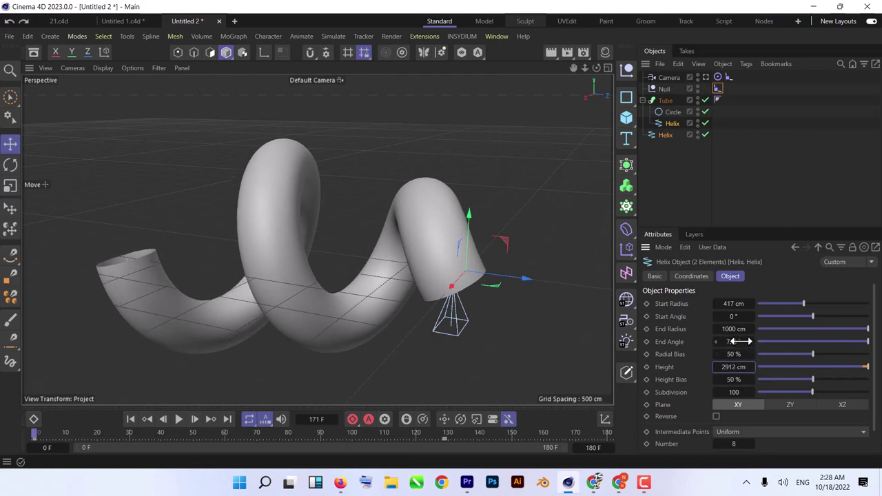
drag(730, 330, 676, 329)
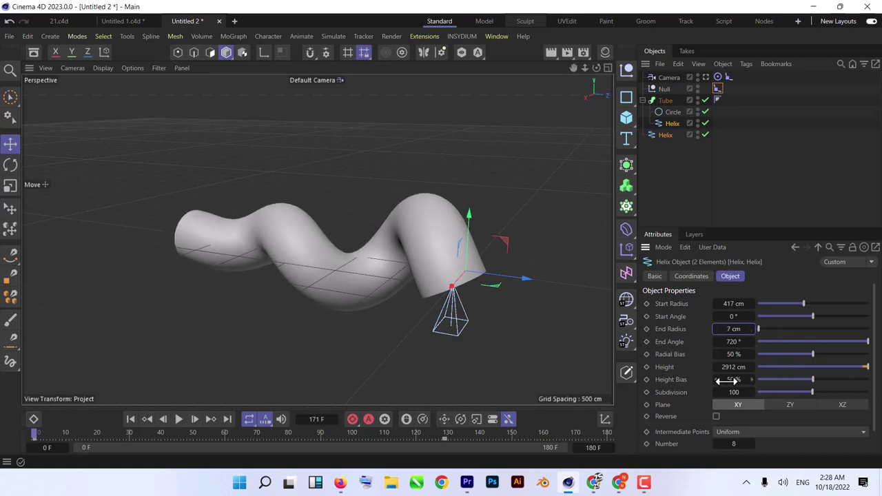
drag(732, 368, 765, 368)
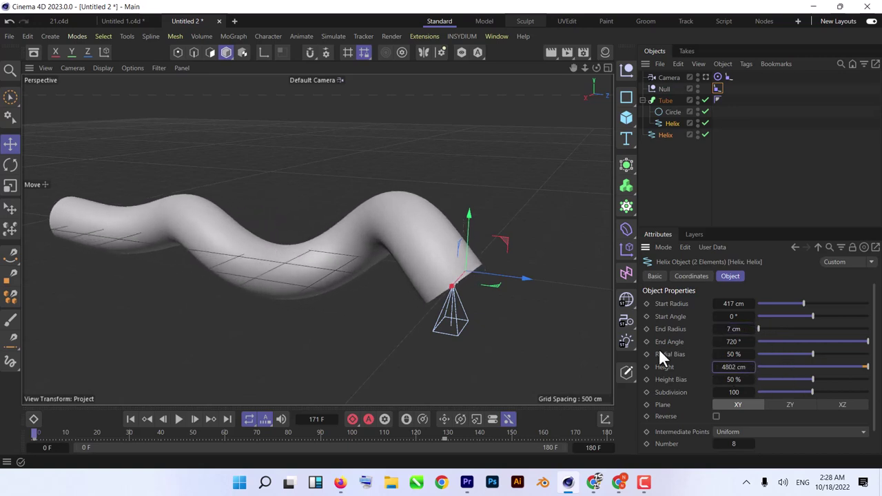
Check the first frame from the Camera, and set both Helix splines' Start Radius to 343 cm and Start Angle to 100°
click(704, 77)
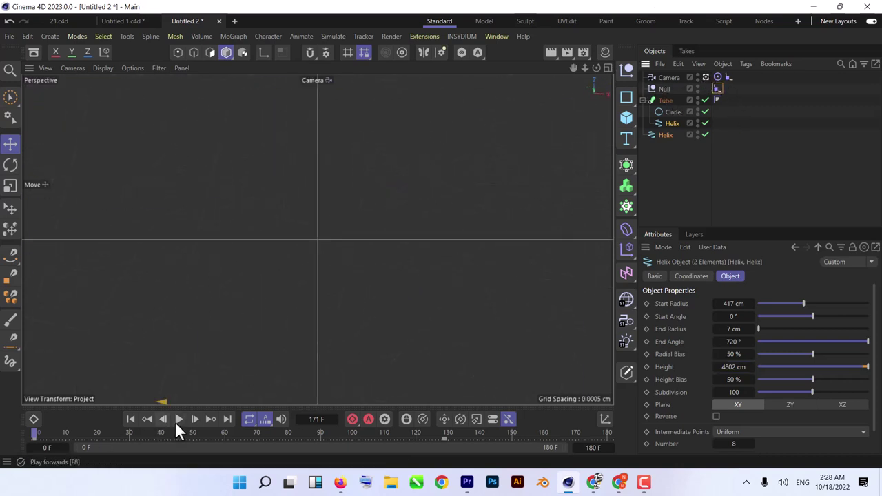
click(705, 76)
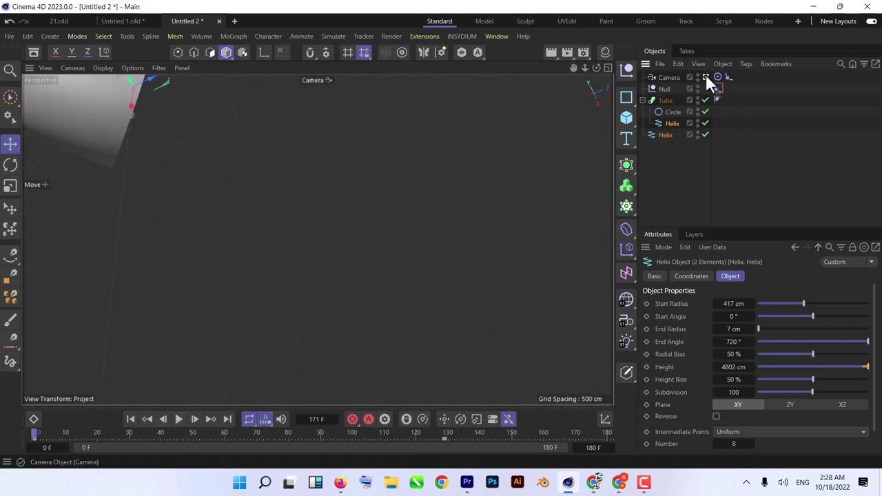
click(705, 76)
alt+drag(456, 289, 401, 283)
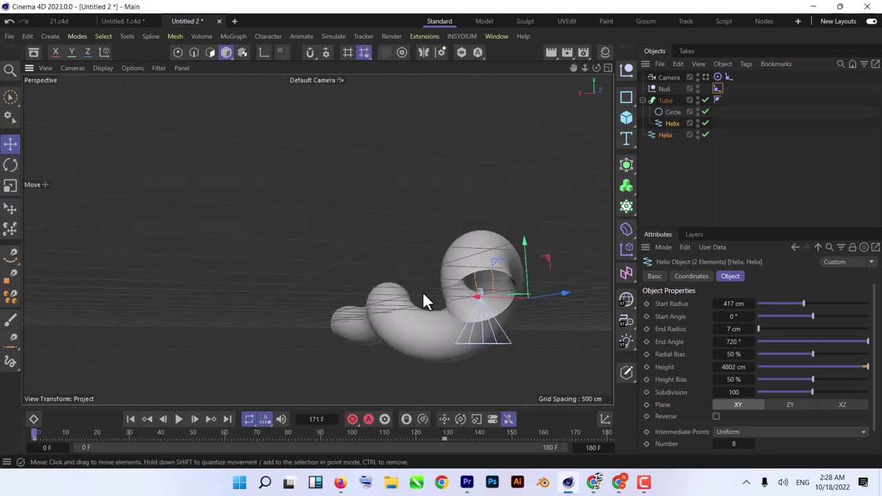
scroll(511, 303, up, 10)
scroll(486, 331, down, 4)
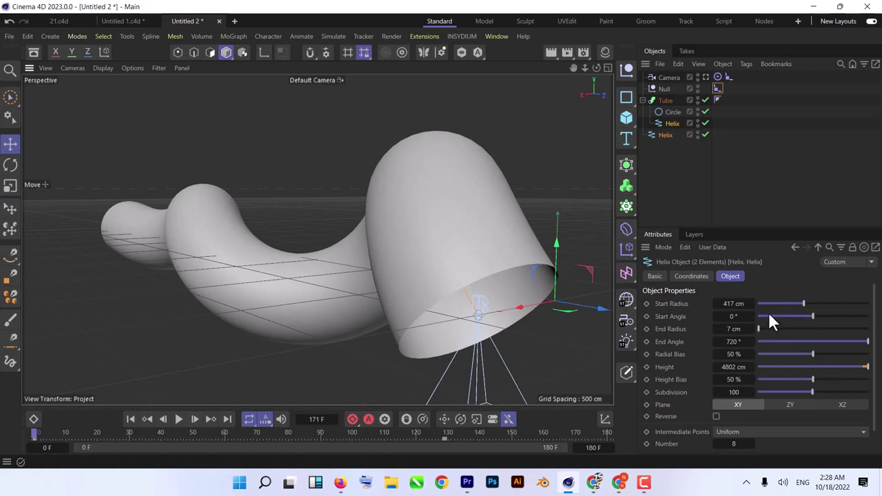
drag(805, 304, 820, 316)
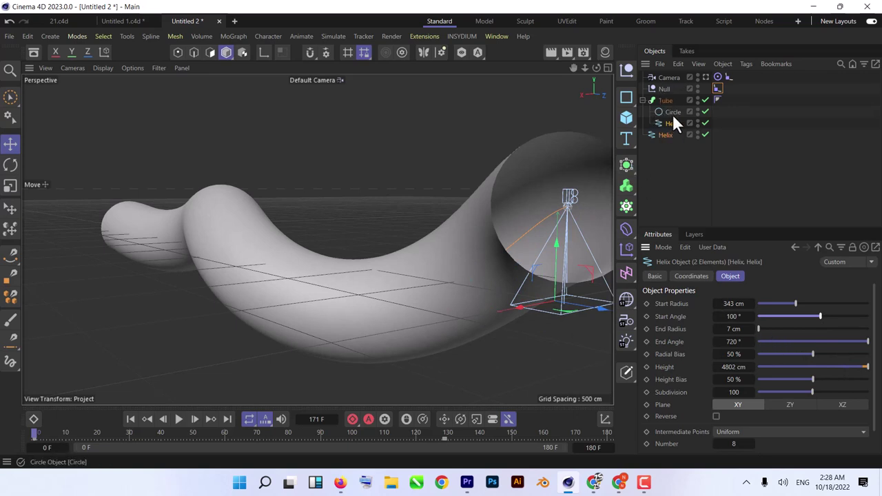
Move the Null's 0 % Align to Spline position key from frame 0 to frame 9
click(717, 89)
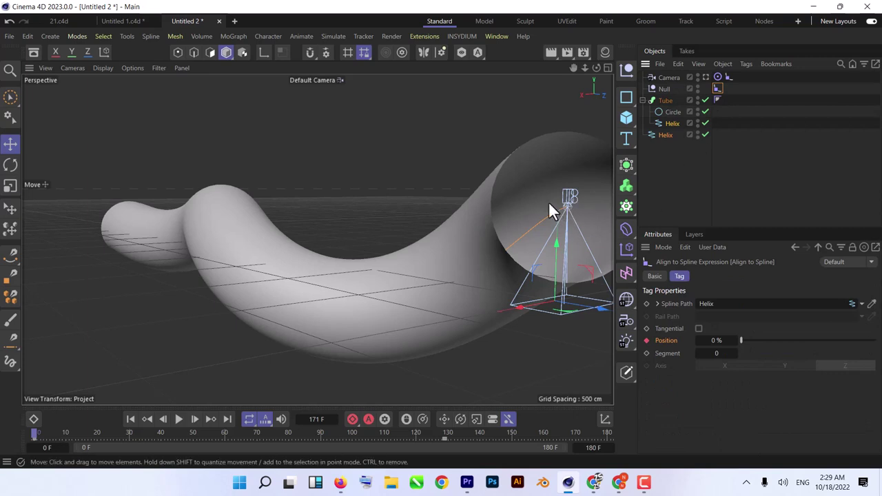
click(34, 437)
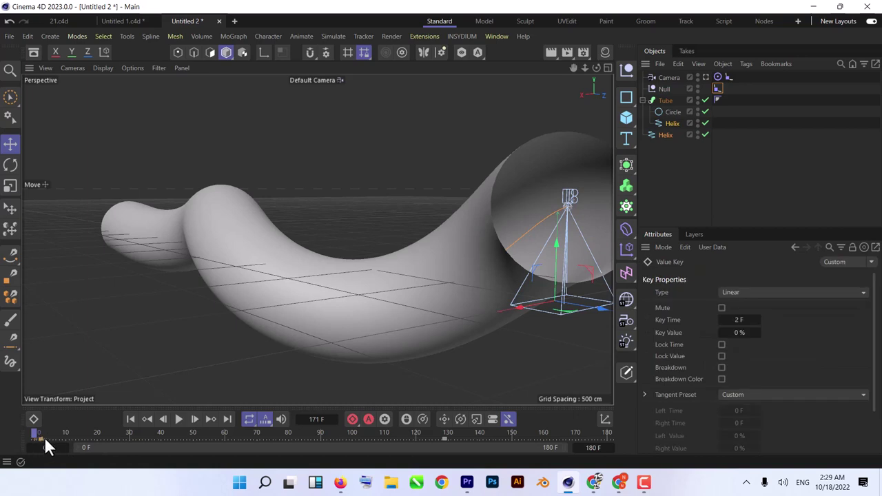
drag(74, 438, 66, 438)
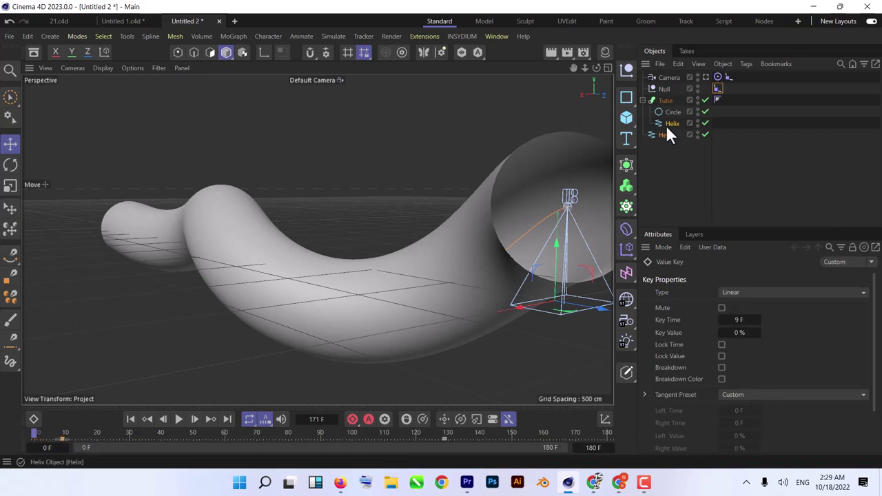
Keyframe the Null's Align to Spline position at 8 % on frame 0 and scrub the opening frames to check it
click(717, 89)
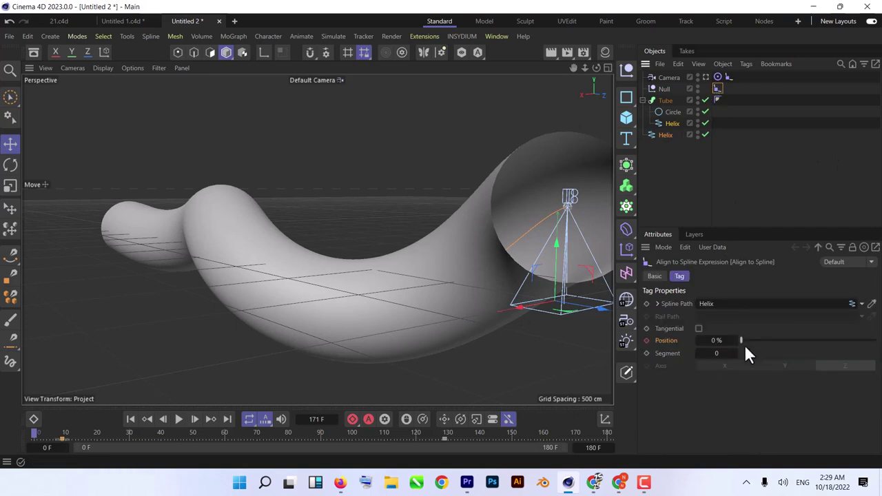
click(26, 435)
drag(739, 338, 751, 336)
click(646, 341)
mouse_move(32, 432)
mouse_down()
mouse_move(65, 432)
mouse_move(24, 434)
mouse_up()
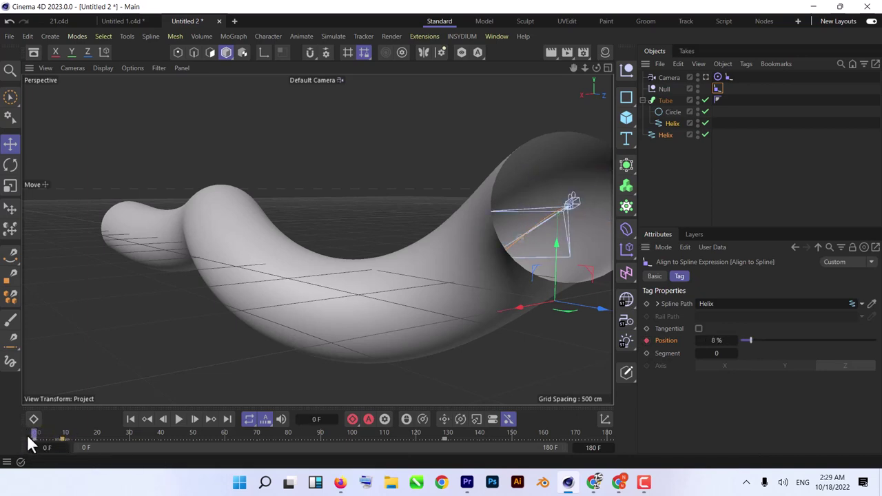
click(60, 438)
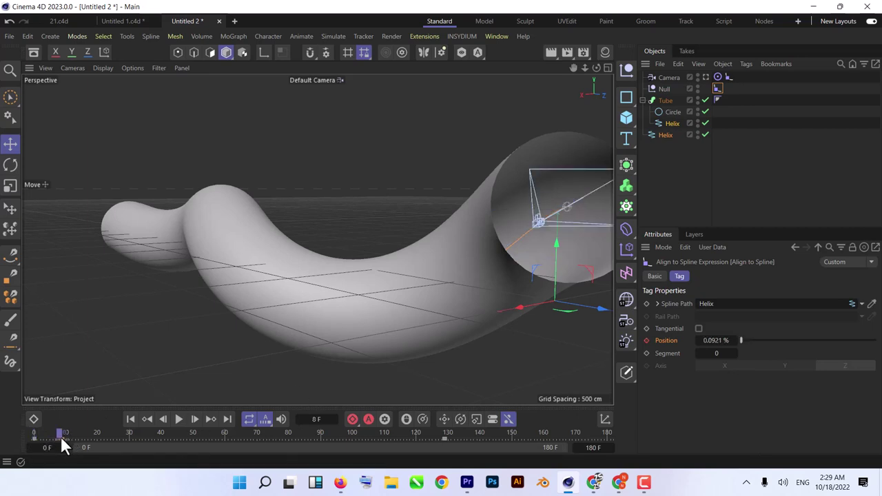
drag(61, 436, 15, 437)
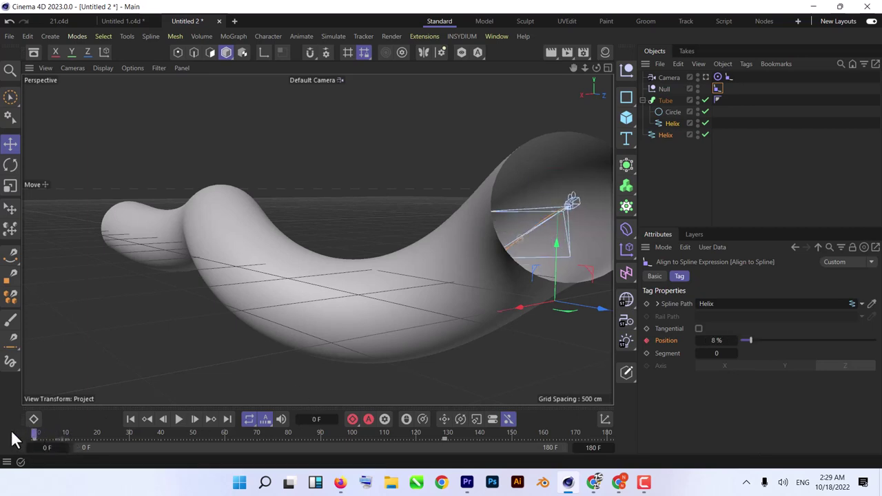
Play the tunnel flight from the Camera's view, go back to frame 0 and return to the default camera
click(705, 77)
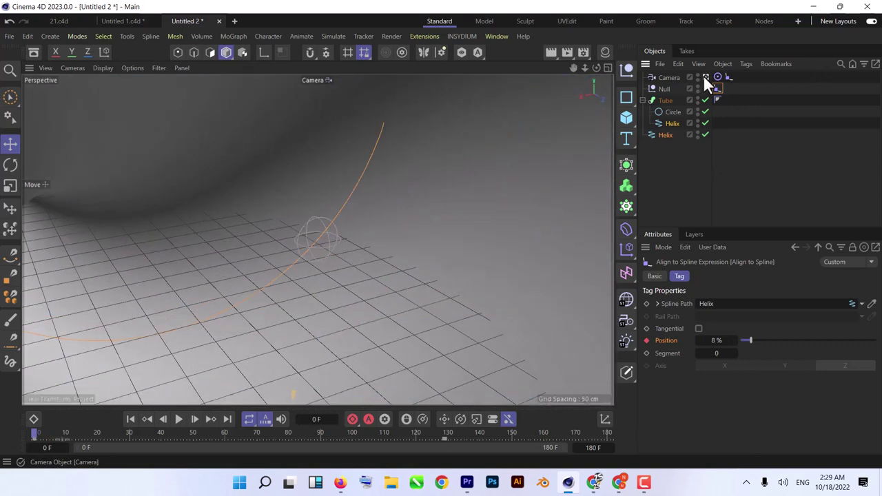
click(178, 419)
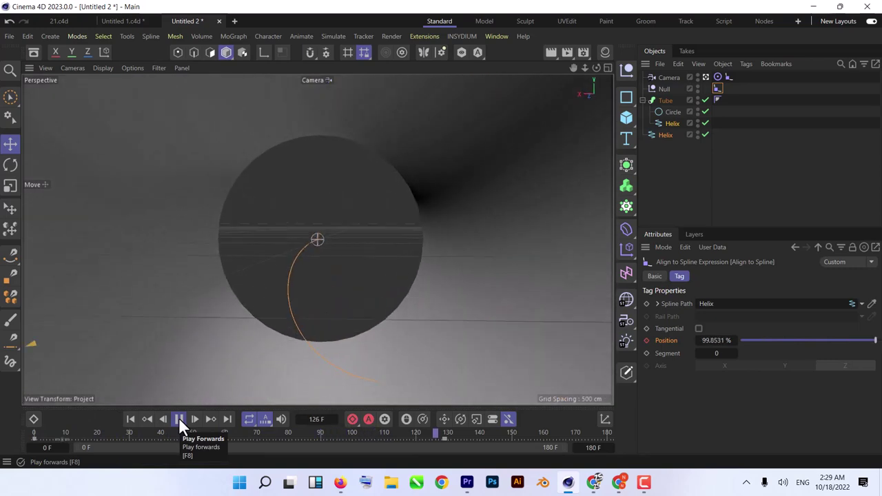
click(179, 418)
click(130, 418)
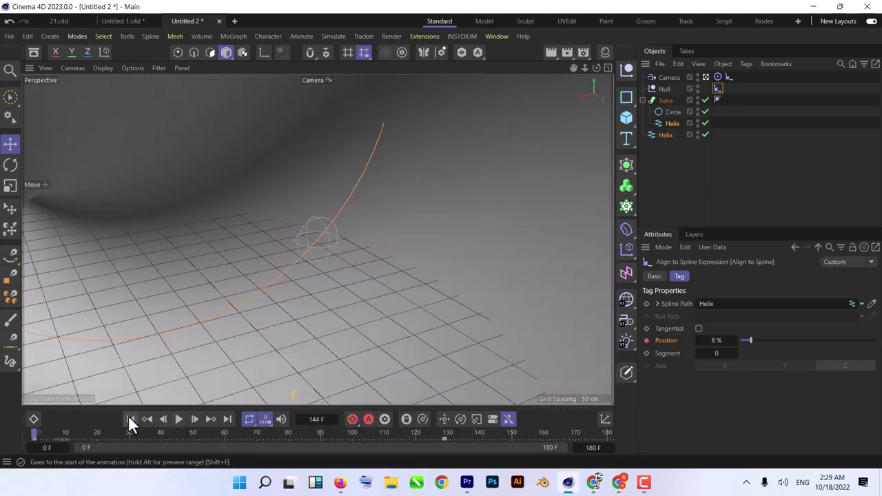
click(704, 77)
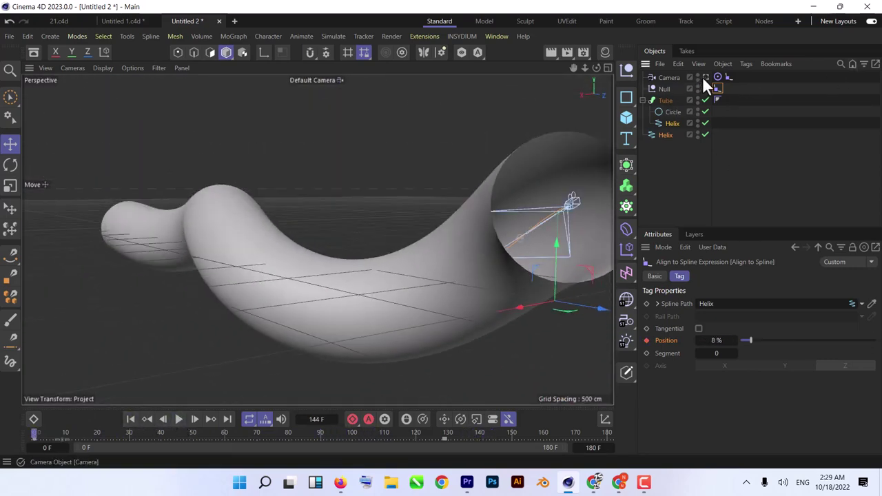
Try lengthening only the Tube's Helix to a Height of 7993 cm, and undo the change
alt+drag(248, 196, 434, 181)
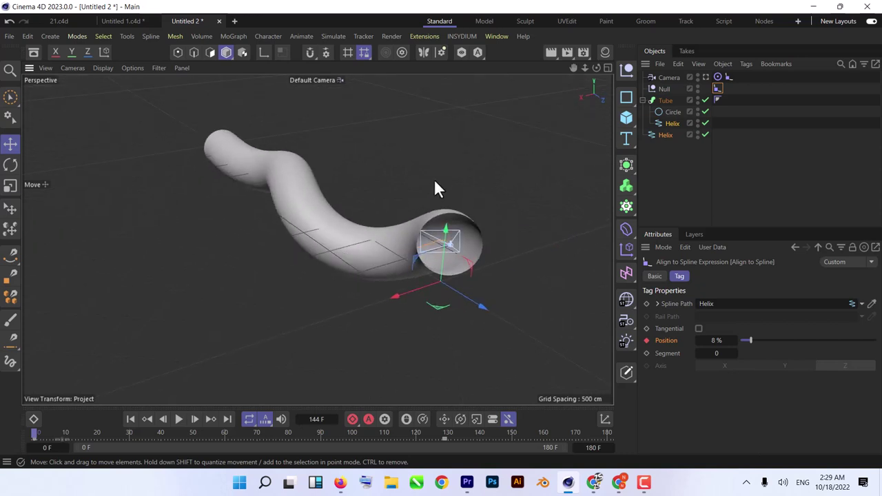
click(671, 124)
drag(751, 367, 798, 366)
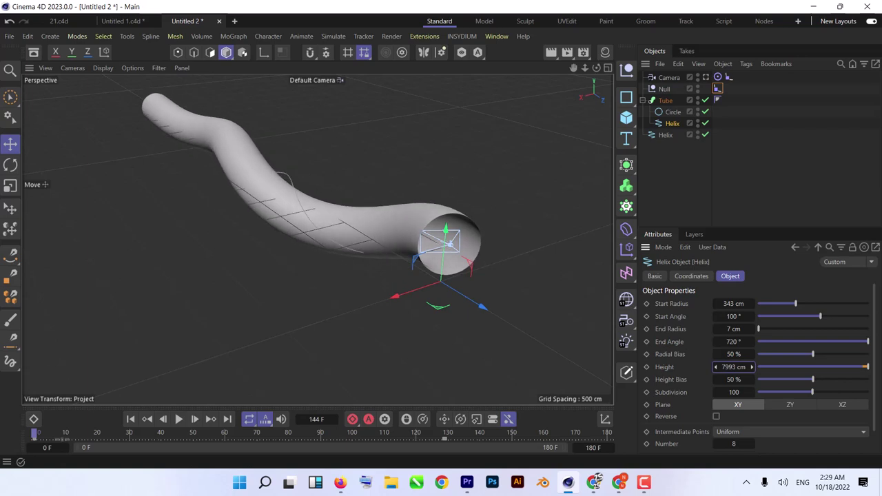
key(ctrl+z)
key(ctrl+z)
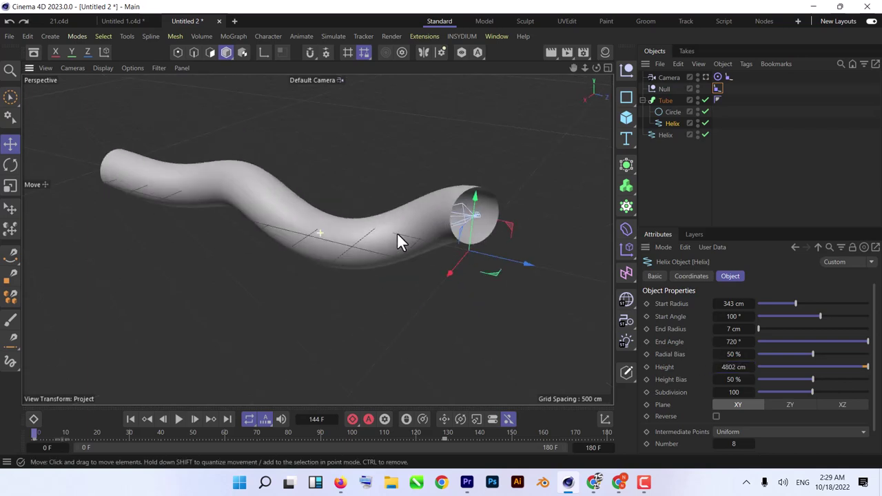
Look through the Camera again and display the Material Manager beside the viewport
click(706, 76)
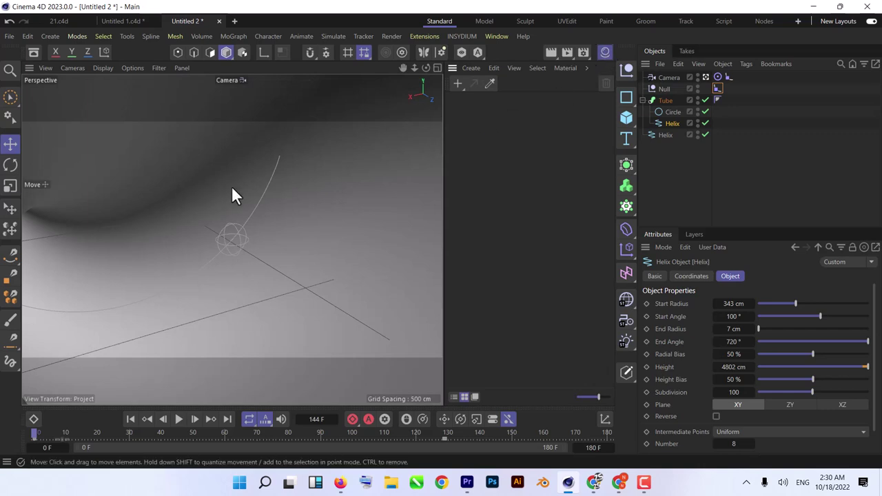
mouse_move(348, 486)
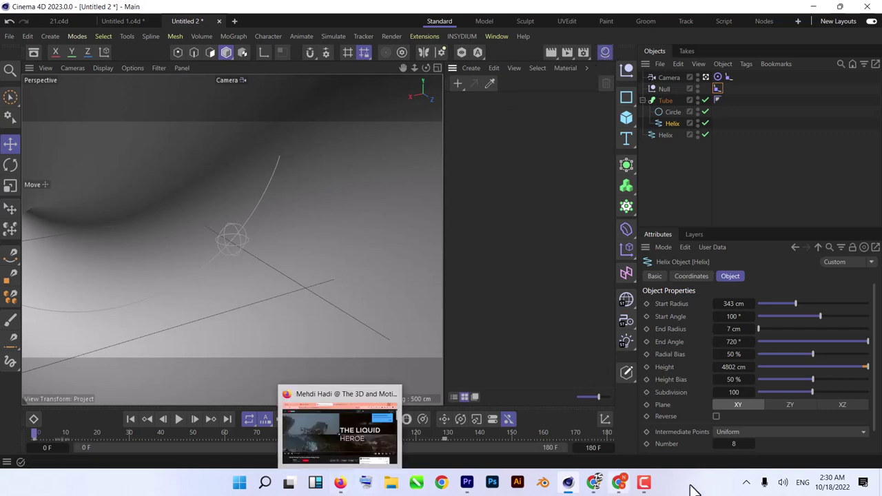
Switch to the Untitled 1.c4d project and examine its glowing tunnel from outside and through the Camera
key(v)
mouse_move(242, 216)
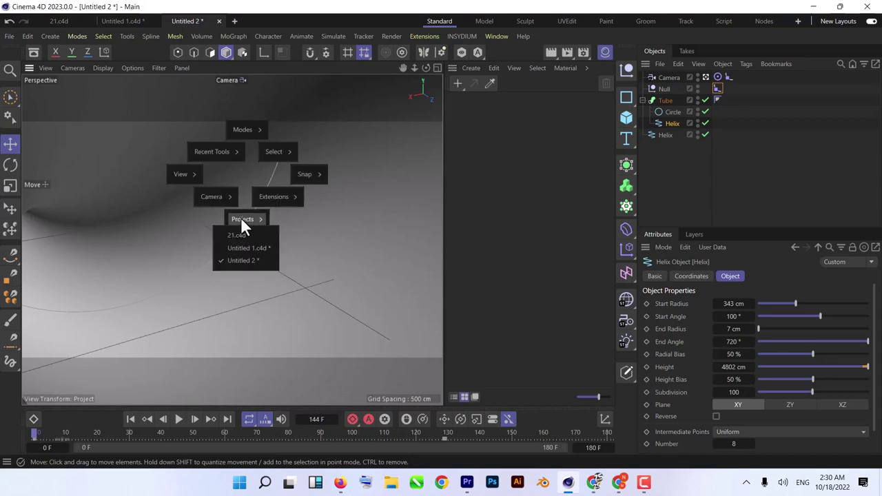
click(250, 248)
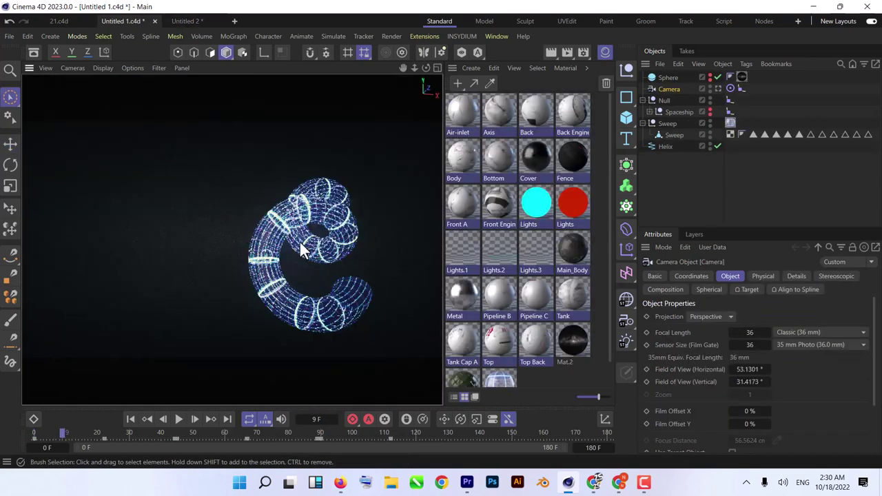
alt+drag(301, 256, 441, 207)
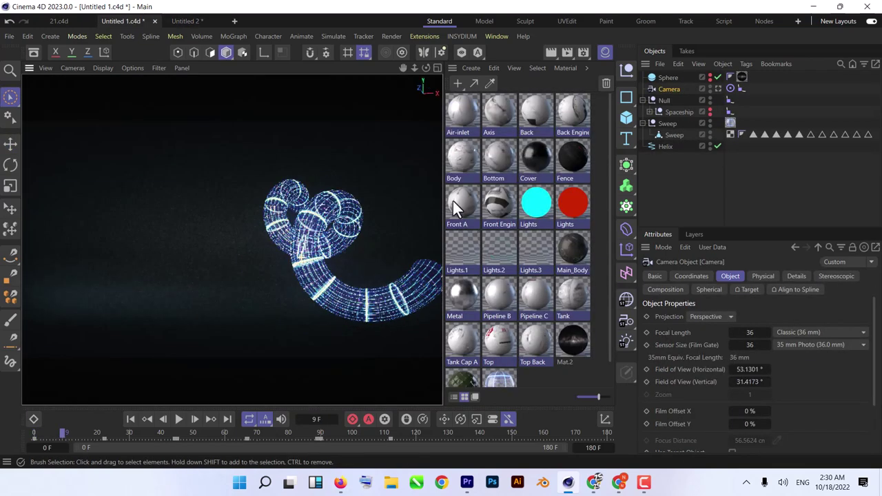
click(718, 89)
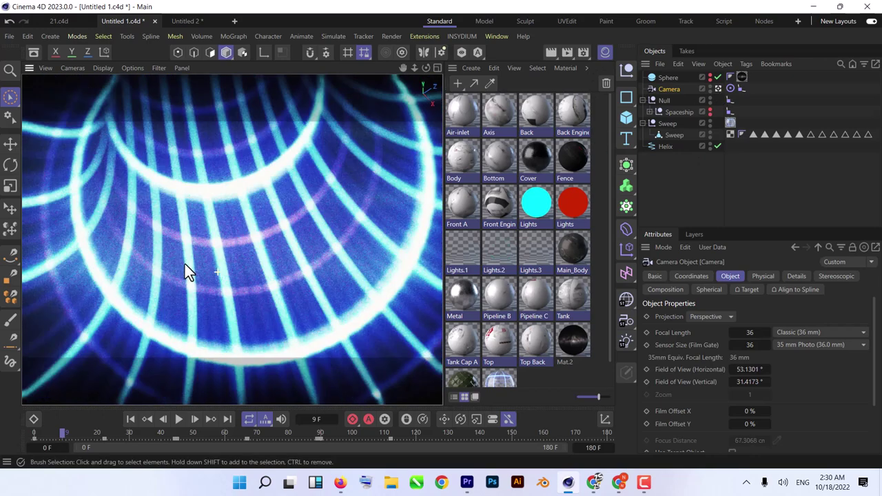
alt+drag(385, 227, 318, 303)
click(717, 88)
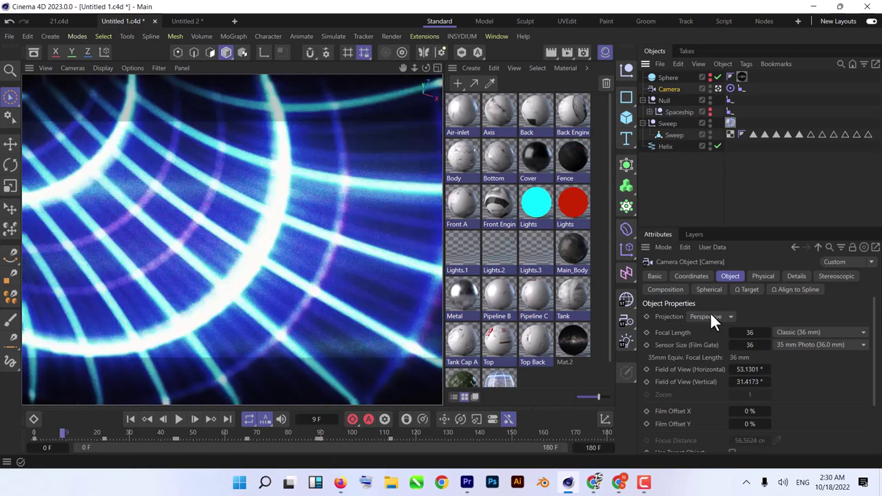
Show the Camera's Details settings and turn off Depth of Field in the viewport of the reference project
click(796, 276)
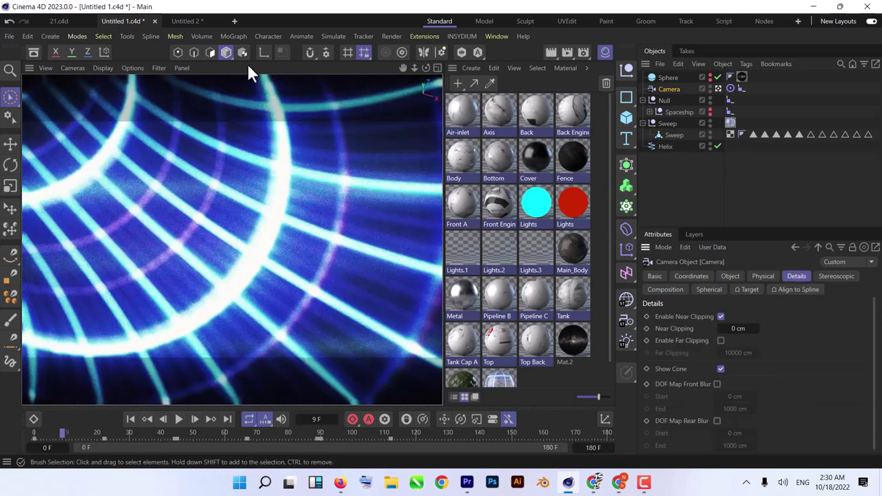
click(138, 68)
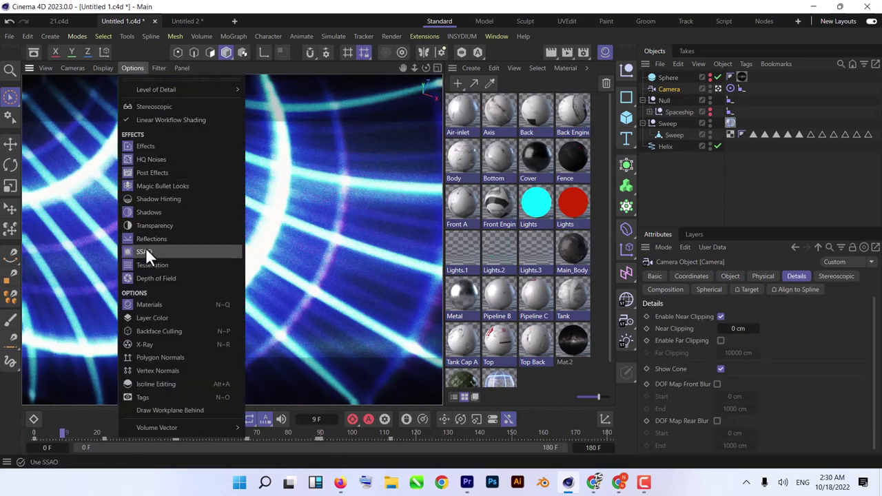
click(155, 278)
alt+drag(262, 213, 364, 219)
Return to the Untitled 2 project and create a new standard material
key(v)
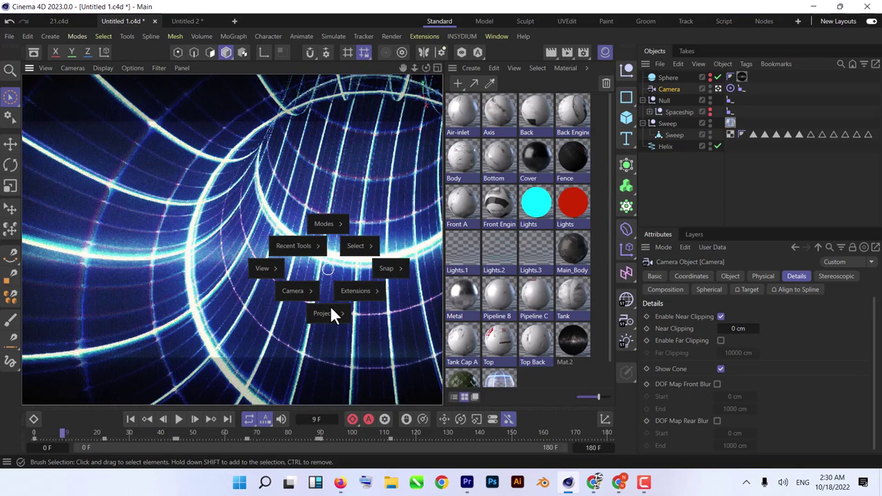
mouse_move(324, 312)
click(341, 331)
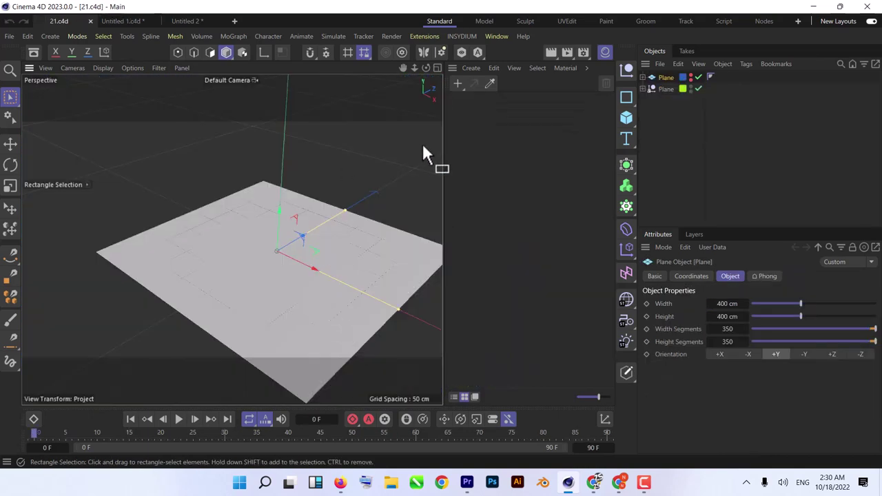
key(v)
mouse_move(315, 308)
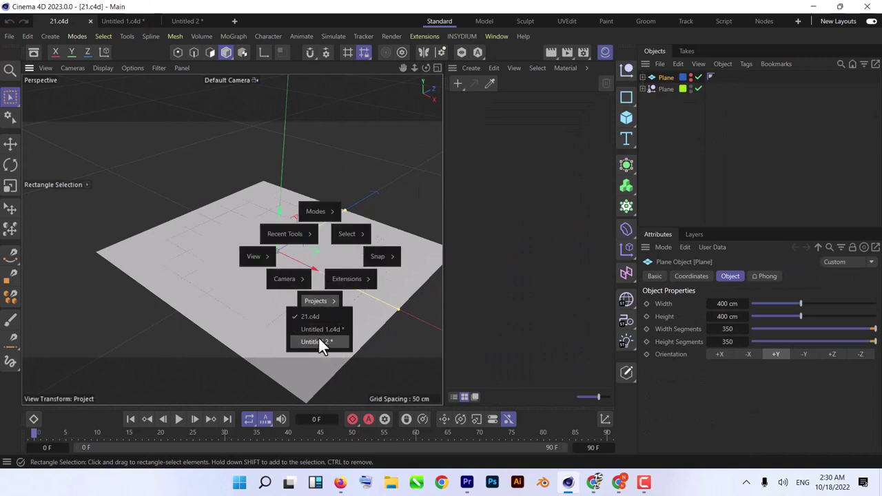
click(318, 337)
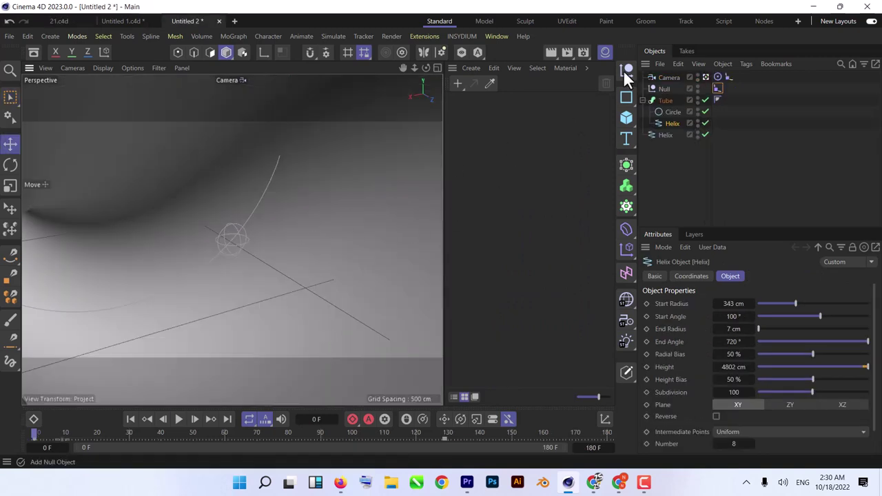
double_click(527, 128)
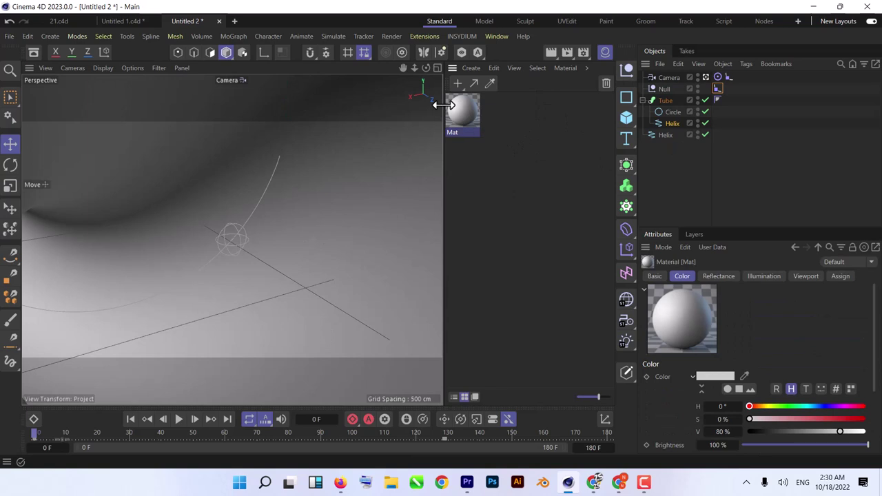
Set the renderer to Physical and enable Depth Of Field in its render settings
click(585, 50)
click(579, 69)
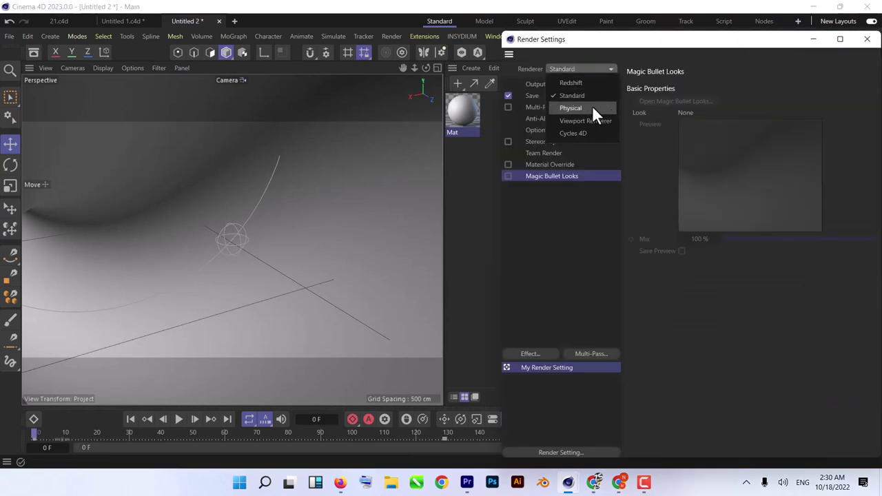
click(592, 108)
drag(614, 39, 422, 73)
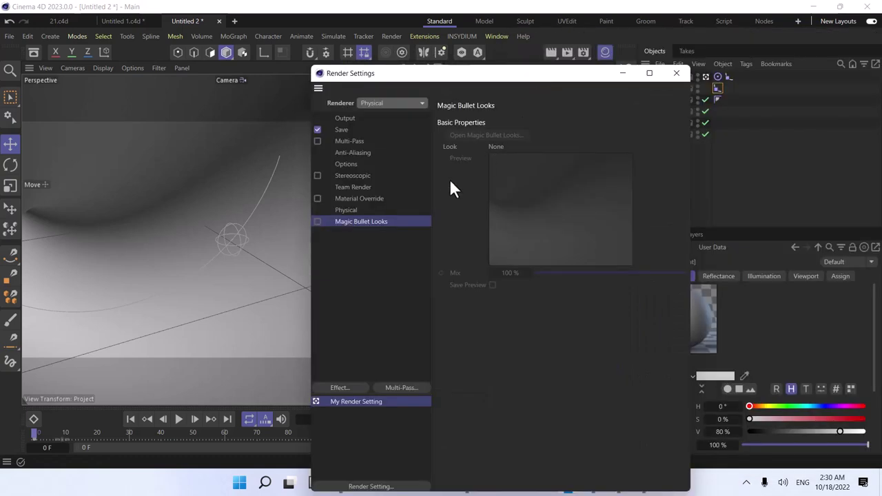
click(346, 211)
click(567, 146)
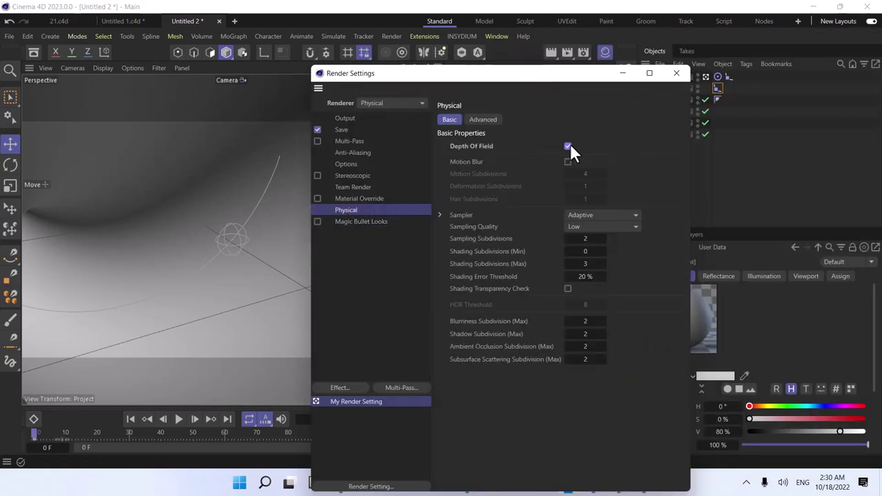
click(676, 73)
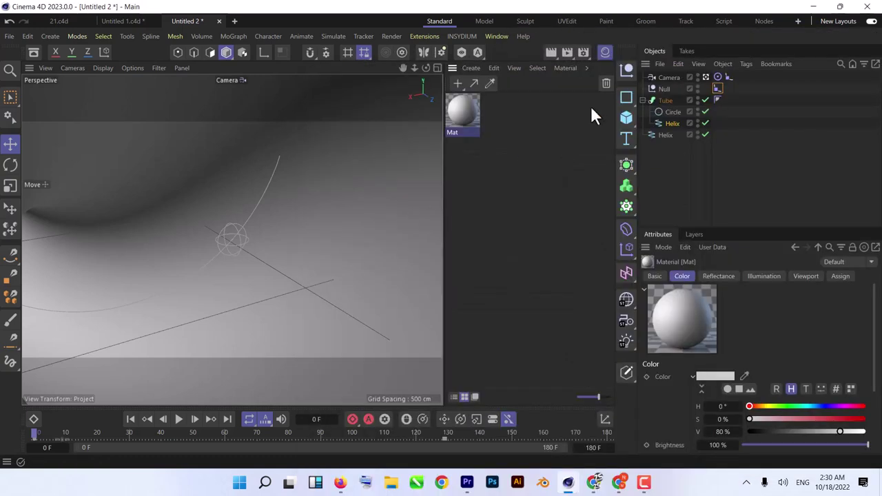
Apply the new Mat material to the Tube and open it in the Material Editor
drag(456, 118, 671, 103)
double_click(459, 117)
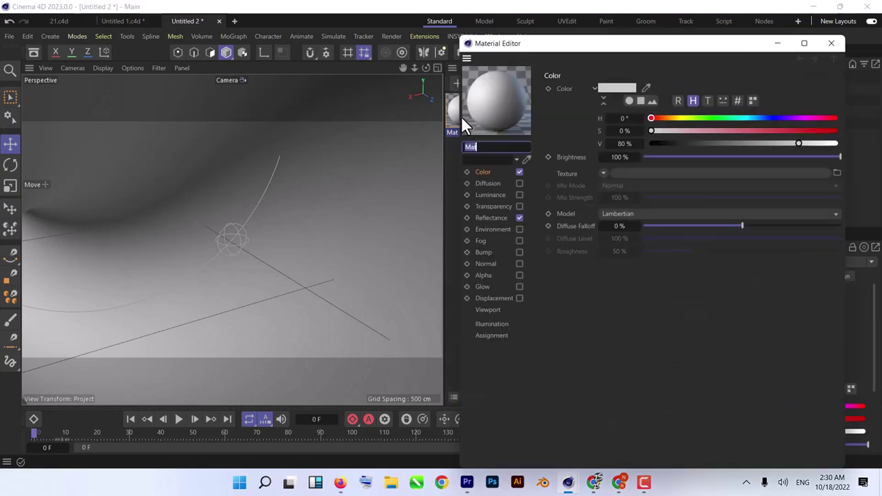
drag(590, 55, 415, 42)
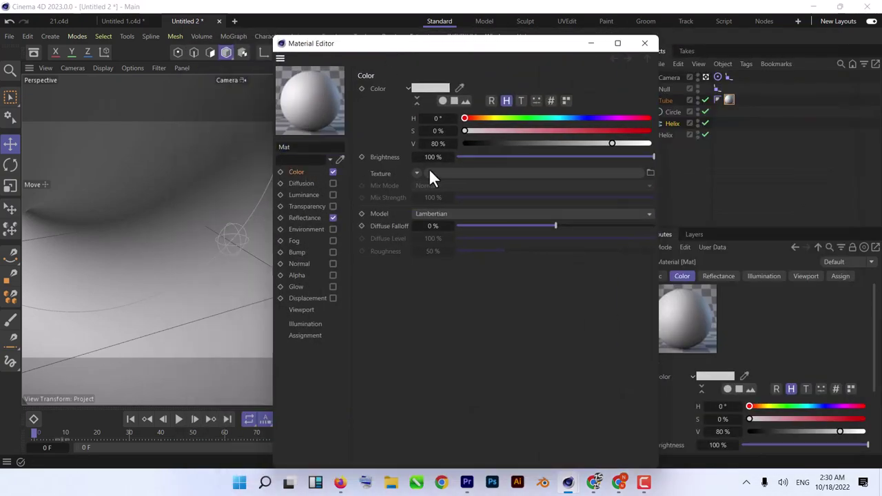
Load the blue glowing grid image maxresdefault.jpg from the Desktop as the Color texture of Mat
click(434, 173)
click(317, 183)
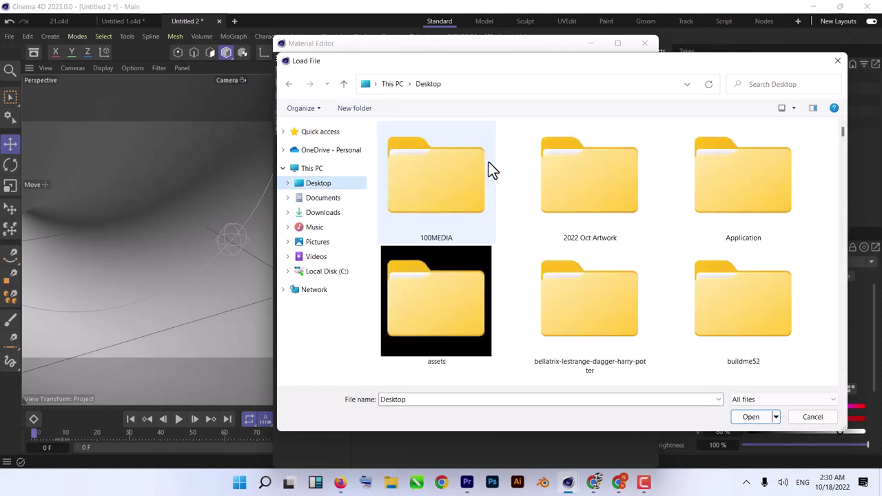
text(gp)
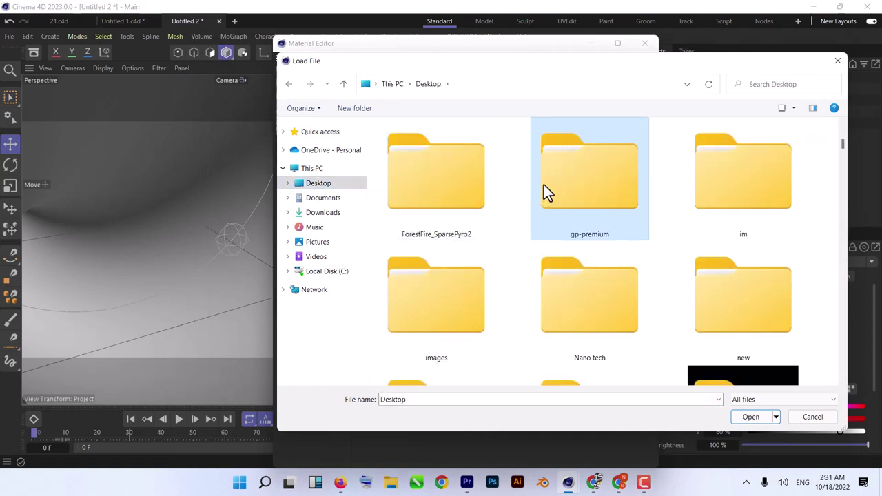
text(gp)
click(546, 202)
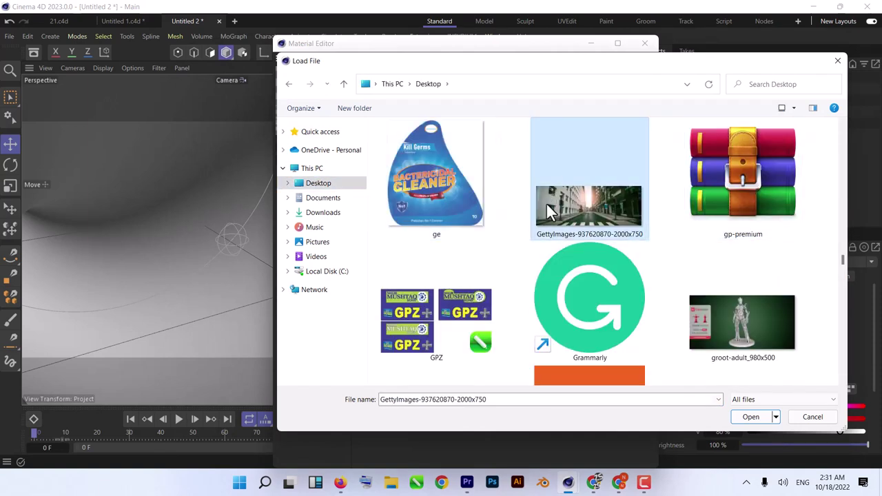
text(5f)
key(5)
key(5)
key(5)
key(5)
key(5)
key(5)
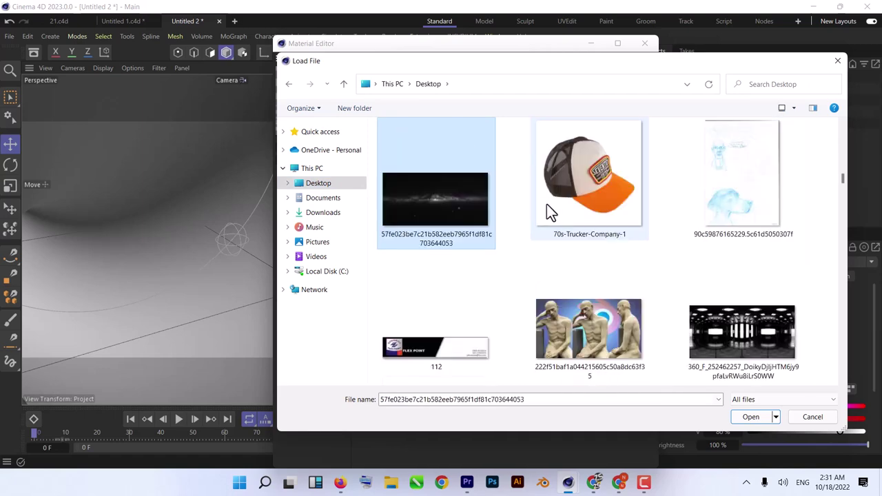
key(5)
scroll(546, 204, down, 10)
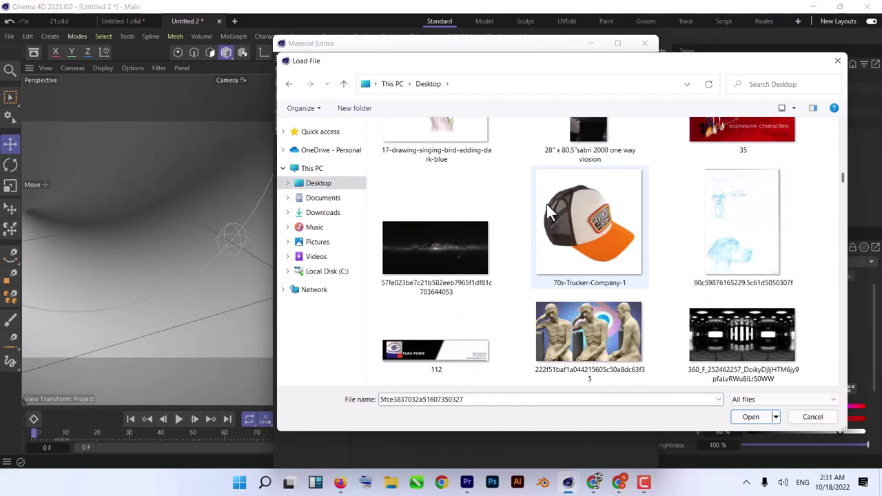
scroll(546, 203, down, 15)
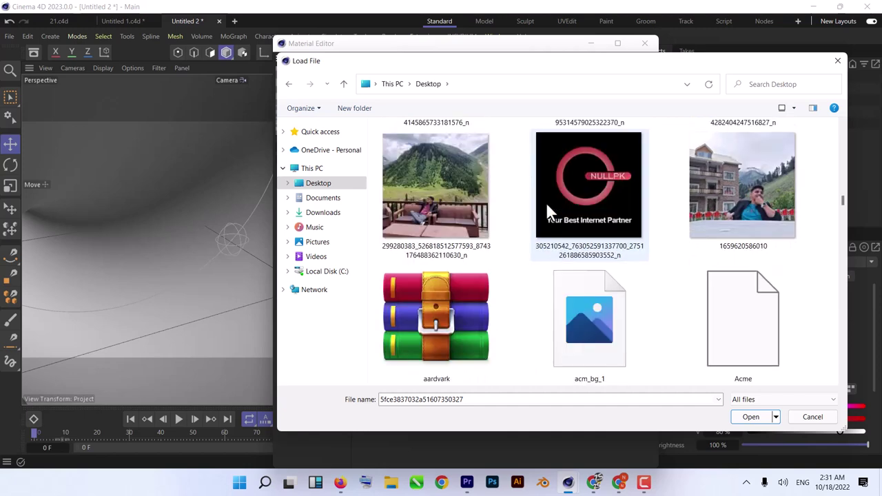
scroll(546, 204, down, 15)
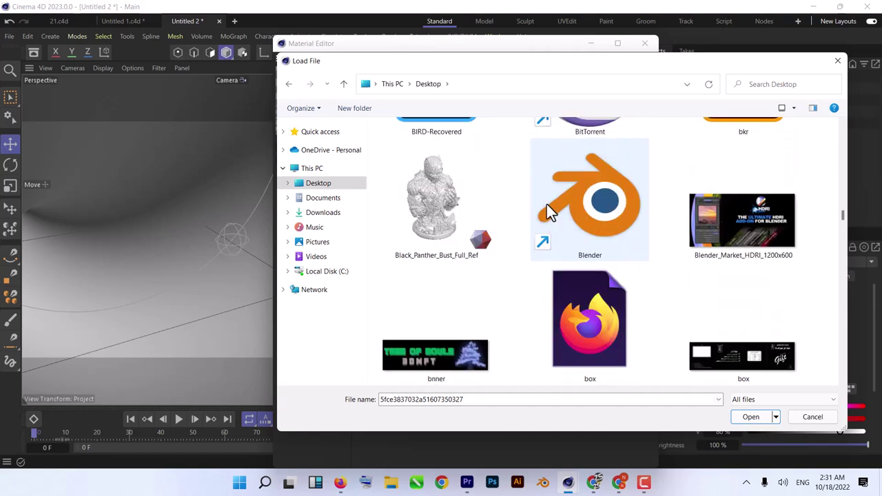
scroll(547, 212, down, 12)
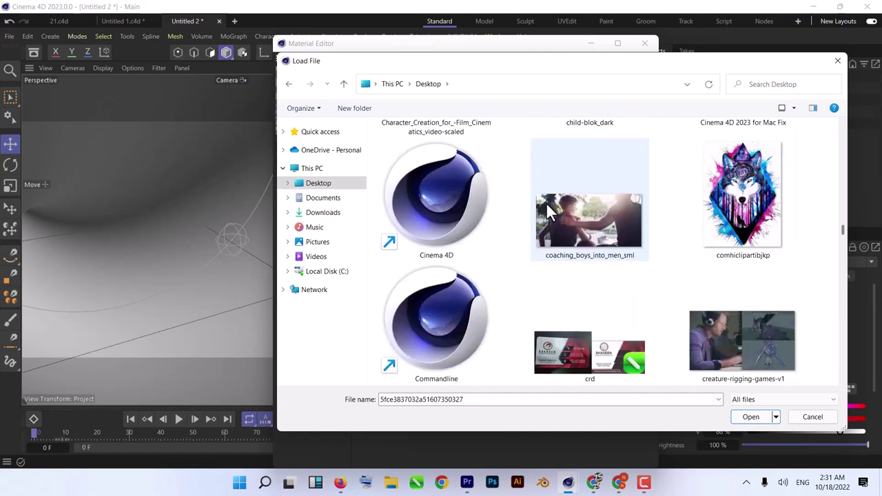
scroll(545, 212, down, 15)
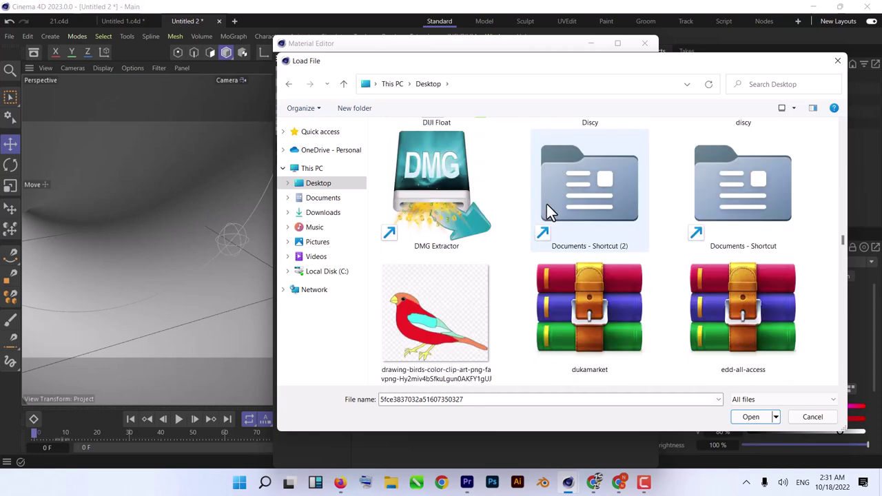
scroll(546, 213, down, 15)
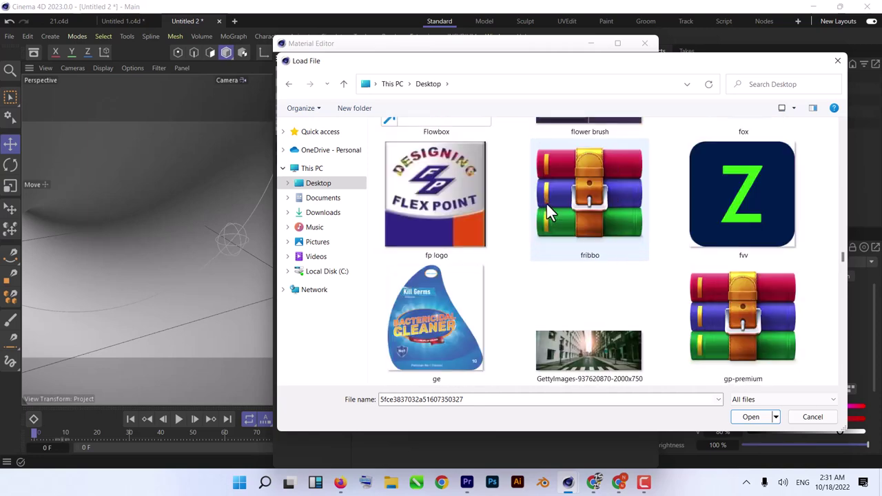
scroll(546, 213, down, 15)
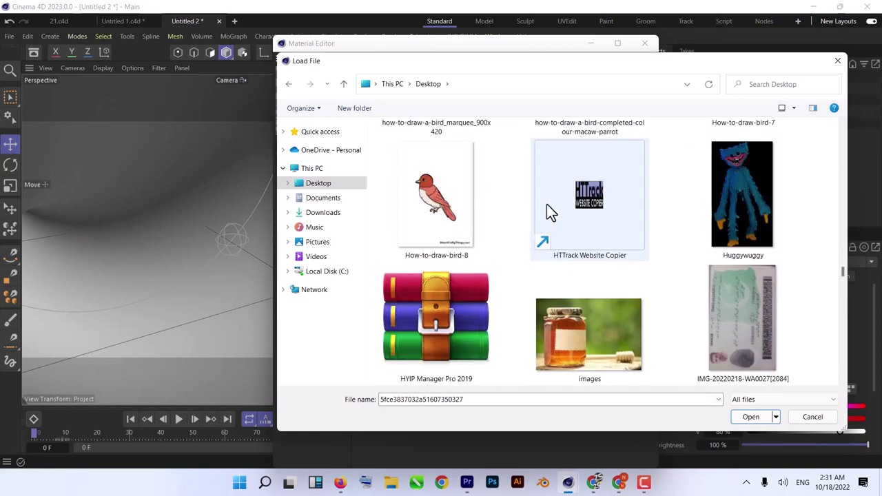
scroll(546, 207, up, 2)
scroll(673, 207, down, 5)
scroll(673, 207, down, 10)
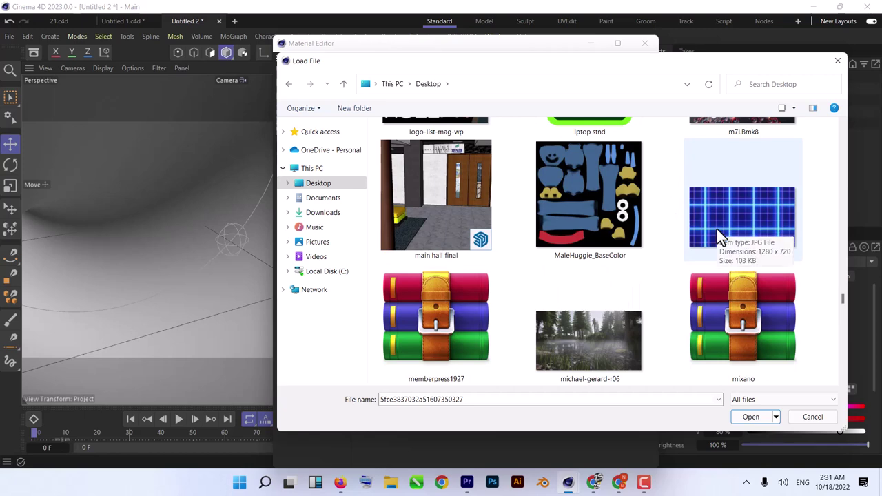
double_click(716, 226)
click(532, 292)
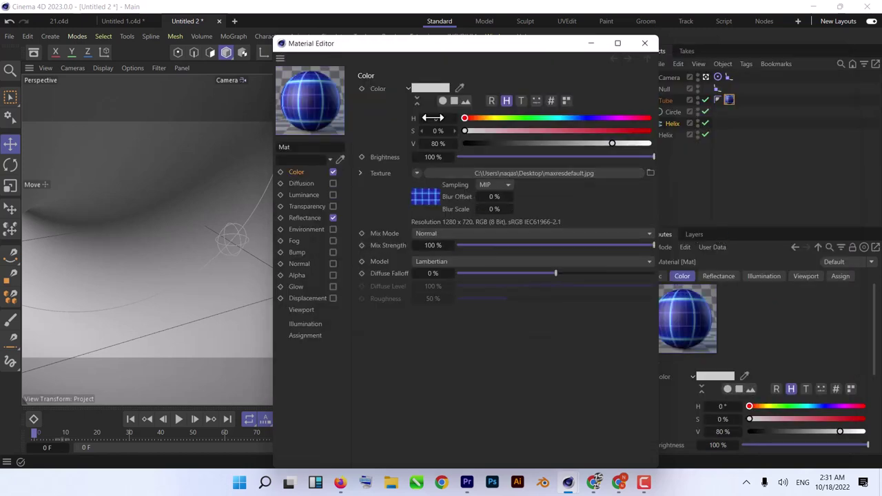
Show the tag properties of the material applied to the Tube and minimise the Material Editor
drag(455, 52, 242, 374)
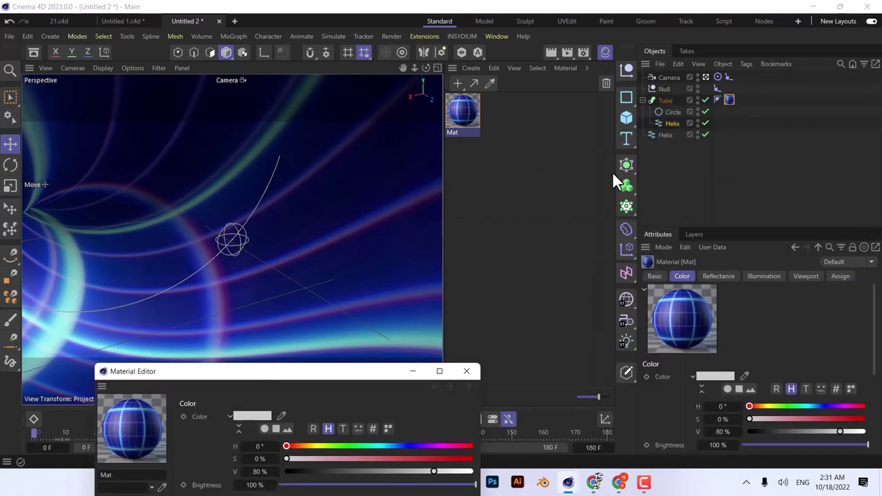
click(729, 99)
drag(236, 376, 354, 183)
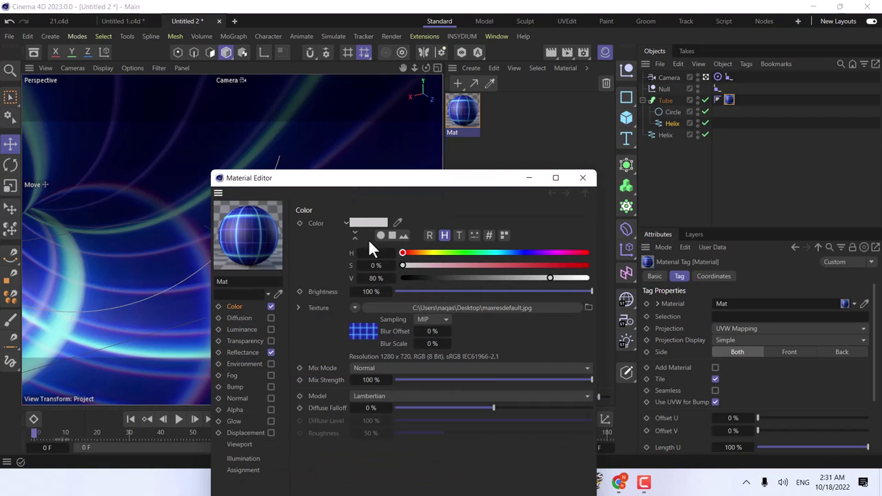
click(530, 179)
scroll(650, 402, down, 3)
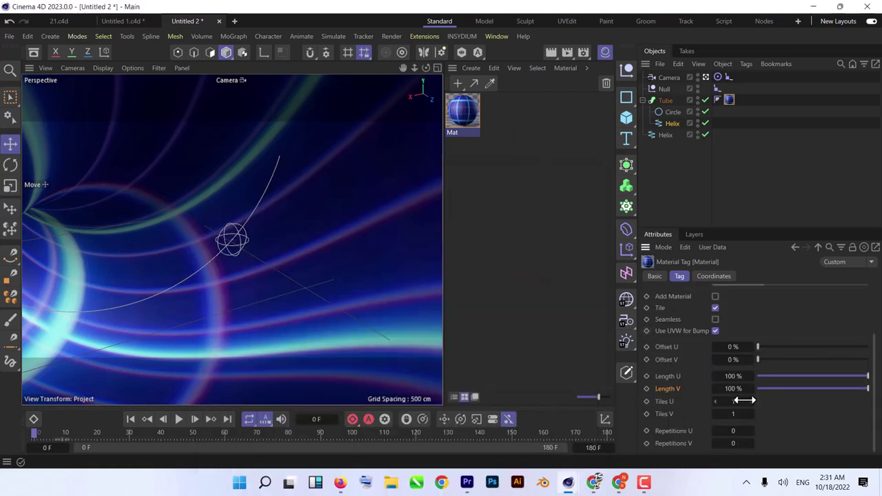
Try different Length U and Length V values for the Tube's grid texture, and undo the last changes
drag(751, 377, 854, 376)
drag(736, 378, 806, 389)
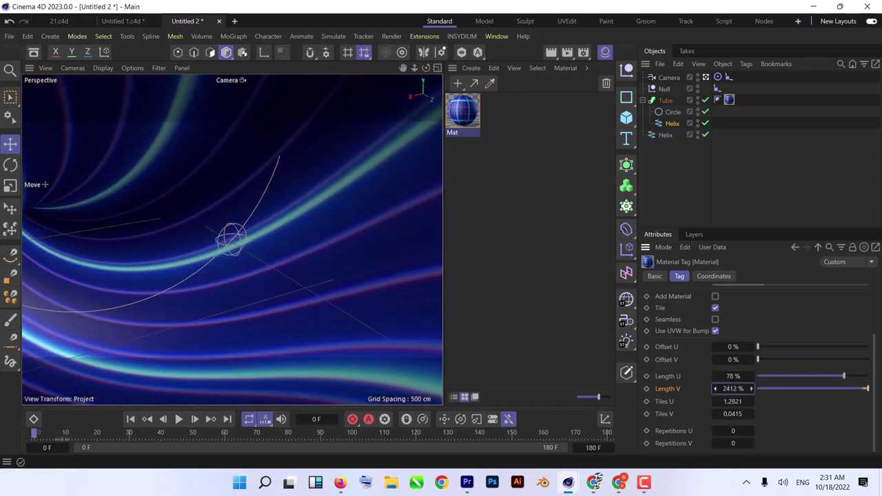
drag(806, 388, 813, 388)
drag(733, 376, 799, 376)
scroll(75, 251, down, 5)
alt+drag(334, 256, 325, 276)
key(ctrl+z)
key(ctrl+z)
key(ctrl+z)
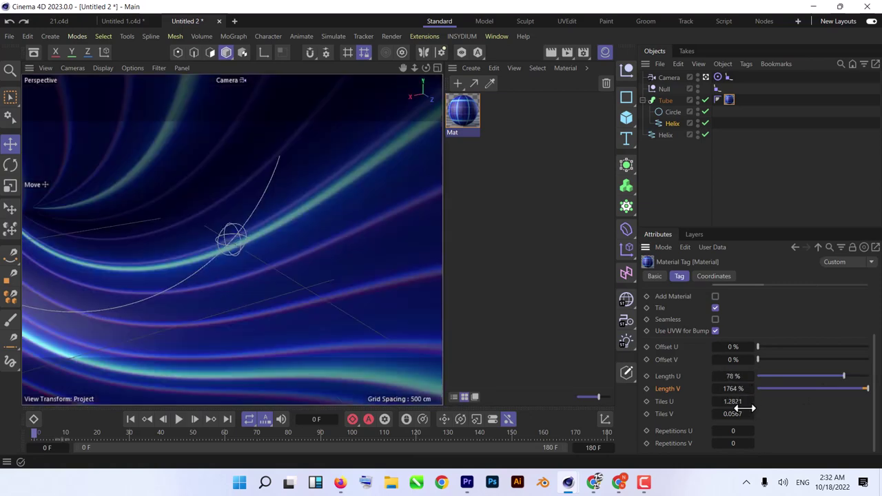
Set the texture's Tiles U to about 5.08 and Tiles V to about 10.02, and preview the animation from the start
drag(731, 404, 792, 415)
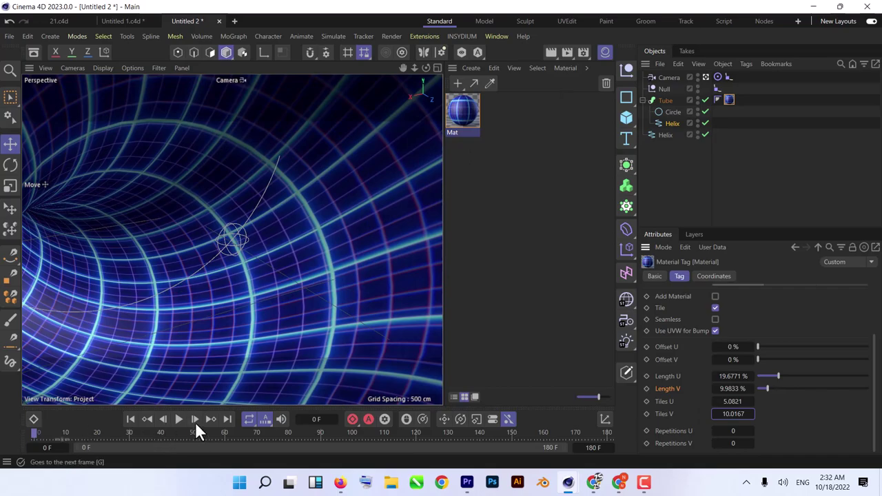
click(178, 418)
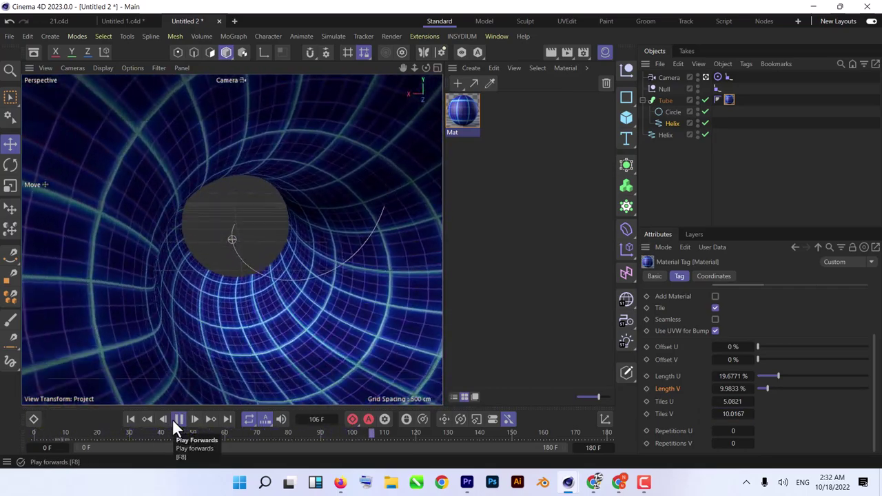
click(174, 418)
click(131, 419)
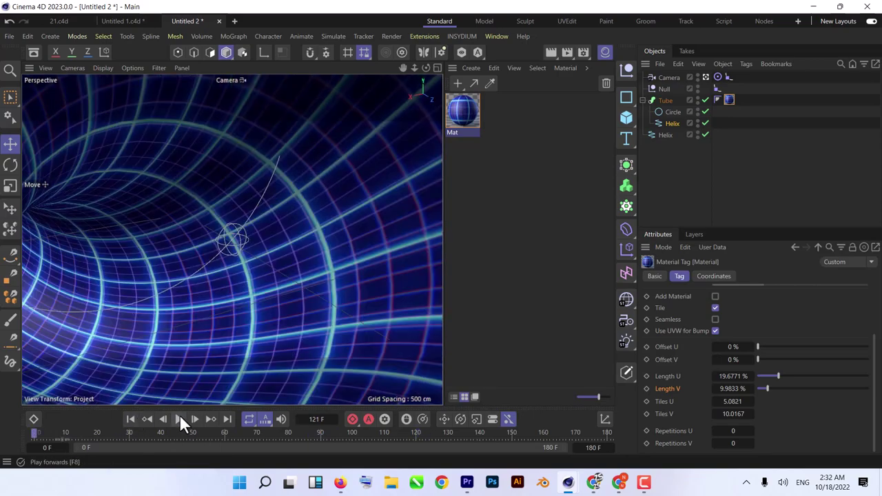
click(179, 415)
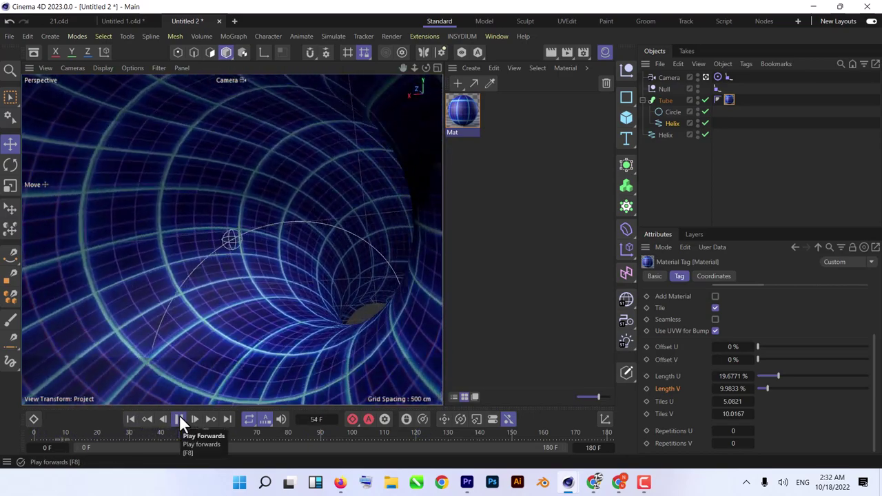
click(179, 417)
click(135, 421)
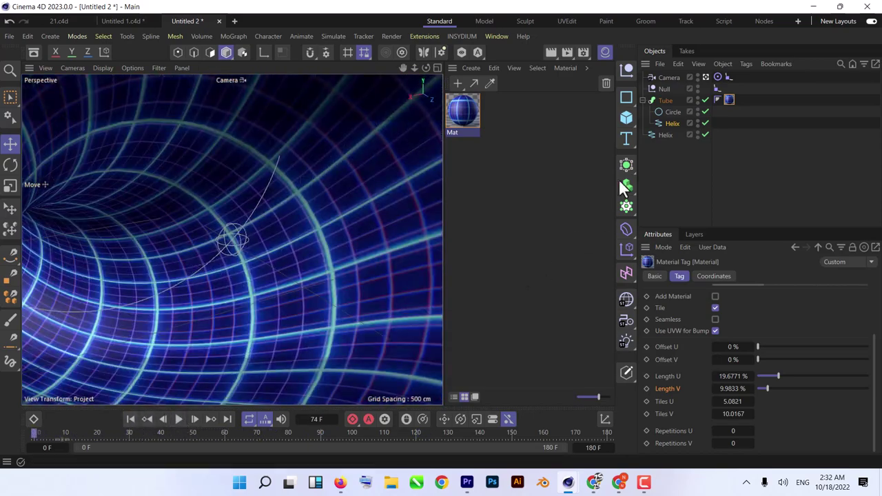
Reopen Mat in the Material Editor and disable its Reflectance channel
double_click(460, 115)
drag(444, 176, 678, 33)
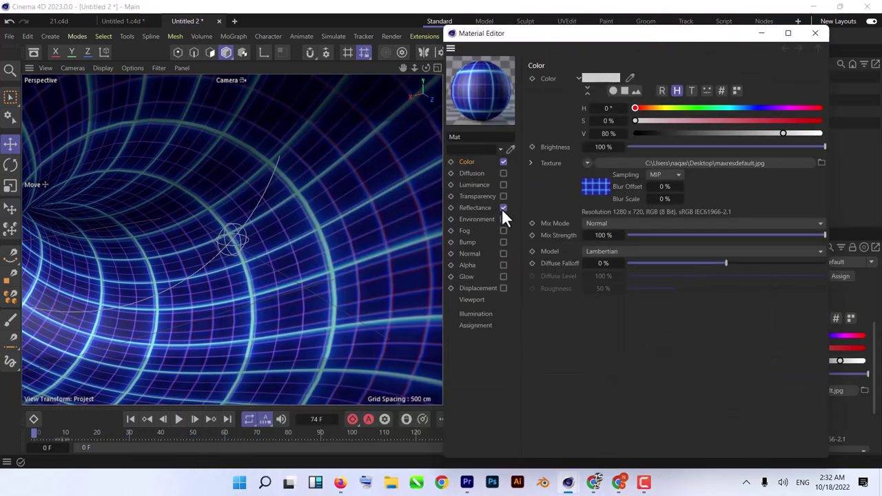
click(478, 207)
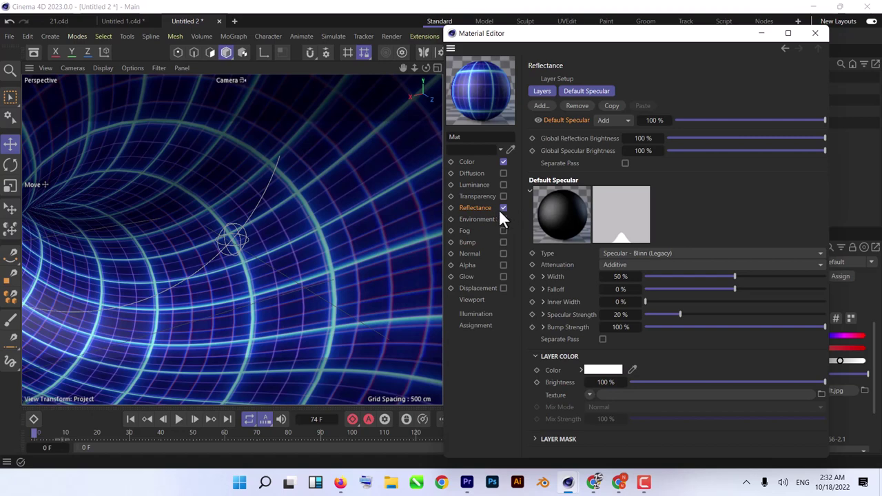
click(503, 207)
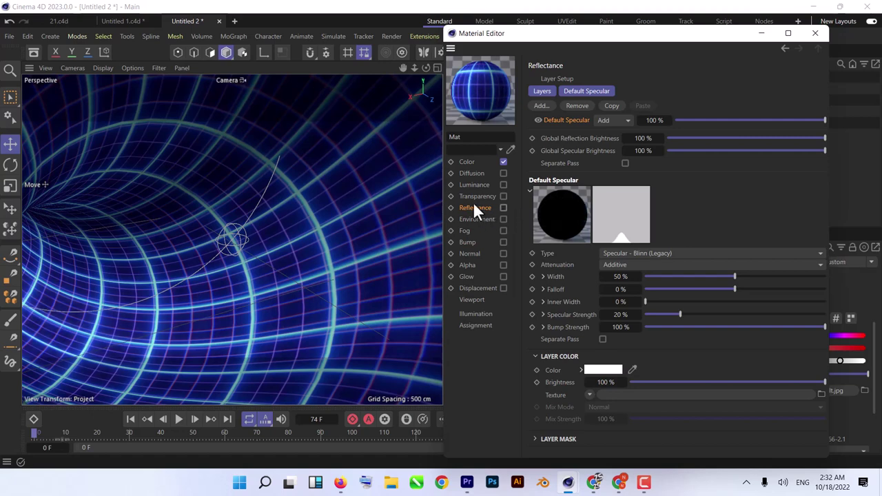
Copy the Color texture maxresdefault.jpg to Mat's Luminance channel, and enable both Luminance and Transparency
click(481, 160)
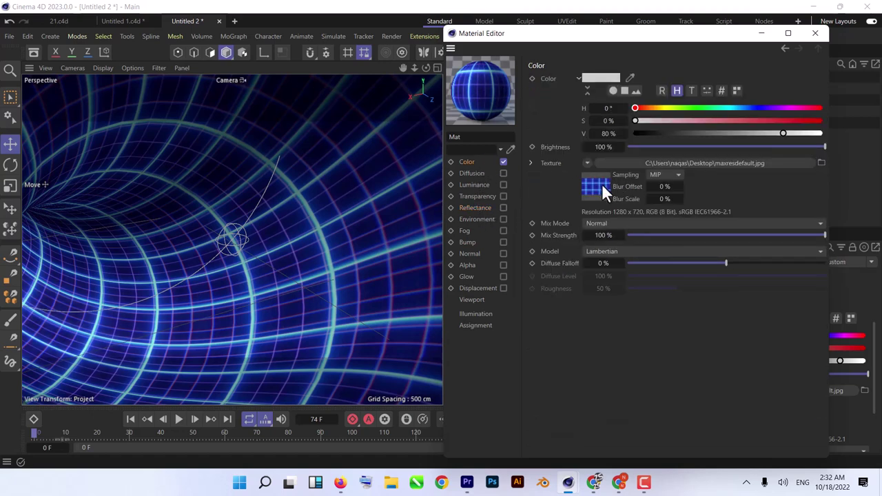
drag(600, 187, 612, 172)
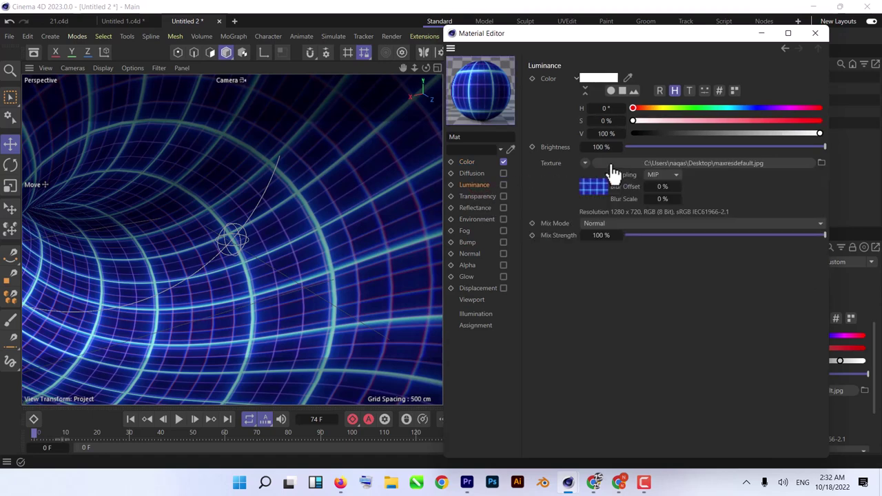
click(503, 184)
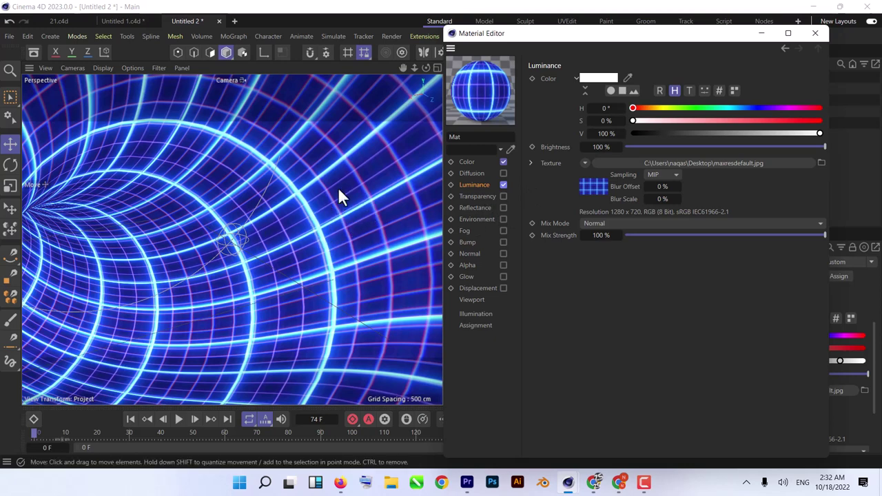
click(478, 197)
click(503, 197)
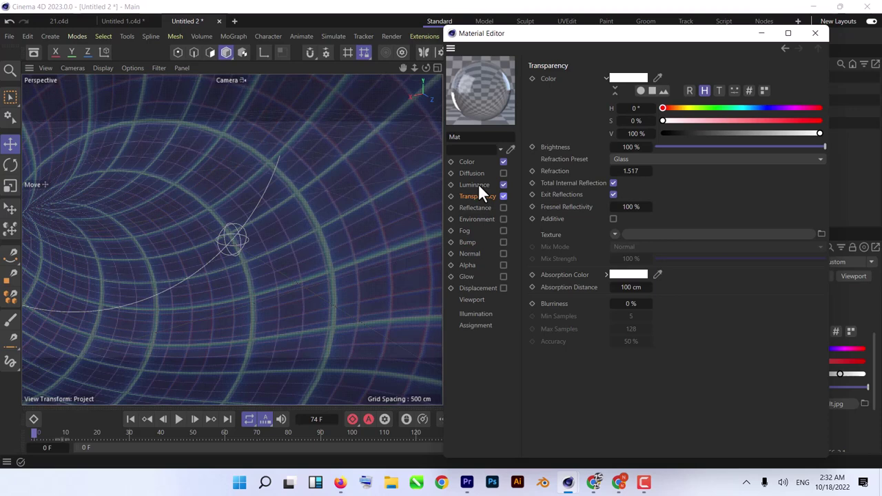
Try the Luminance texture in Mat's Transparency channel, inspect the tunnel, and undo the assignment
click(478, 184)
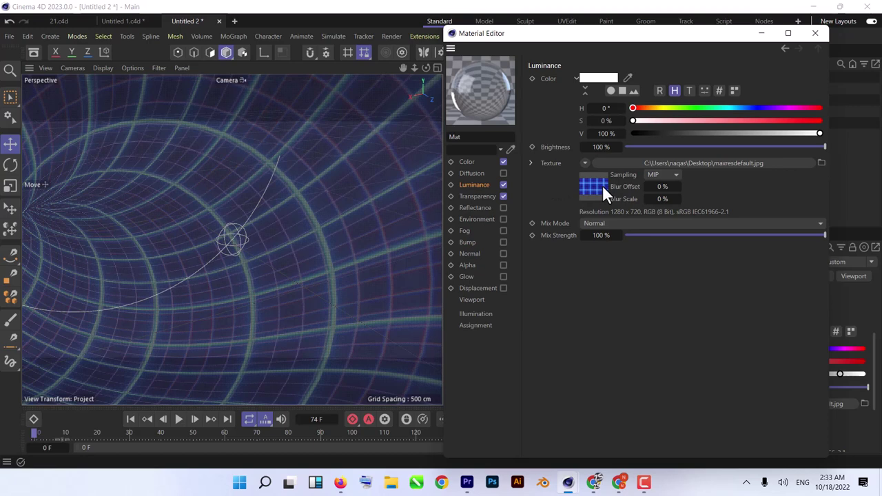
drag(602, 186, 642, 236)
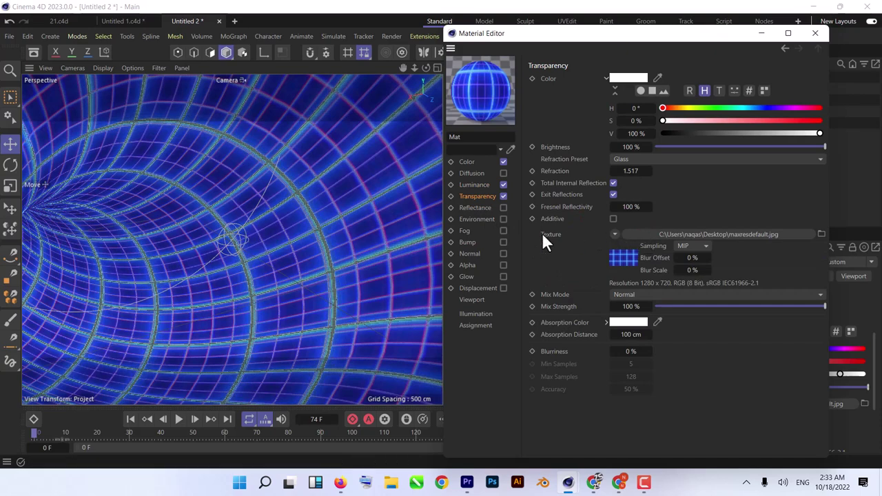
alt+drag(202, 217, 280, 224)
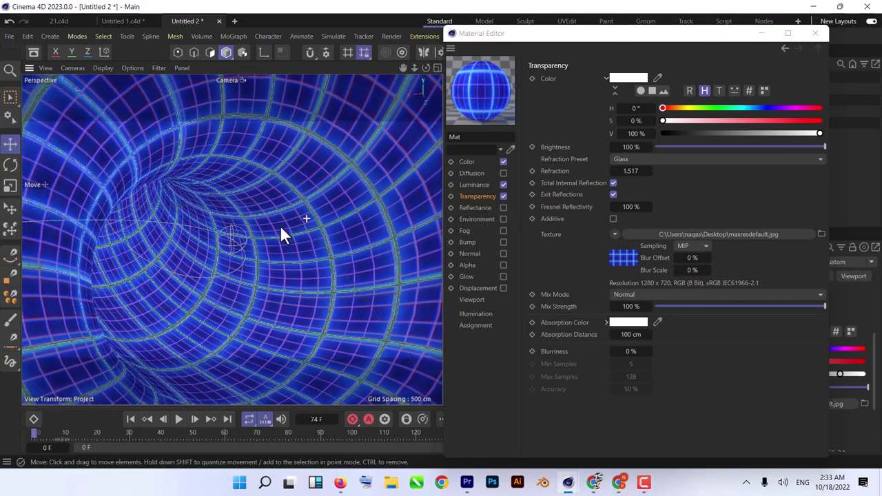
key(ctrl+z)
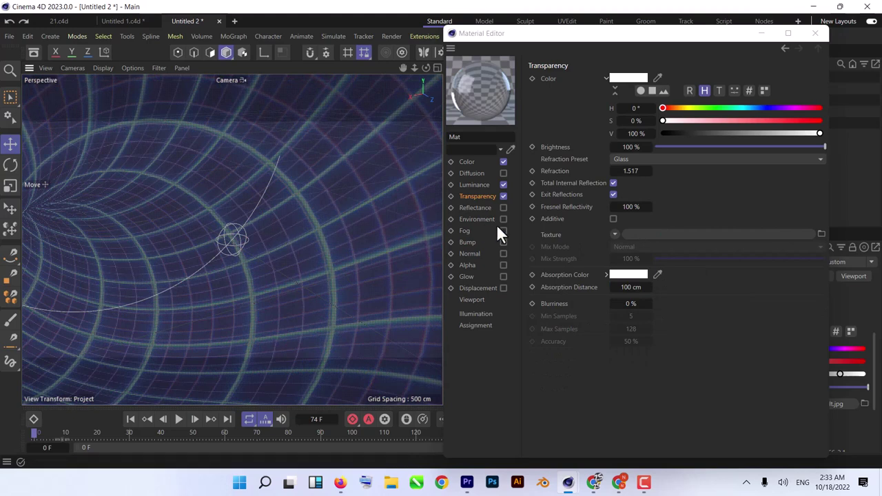
Copy the Luminance texture to Mat's Transparency channel, invert it with Black Point 1 and White Point 0, and close the Material Editor
click(469, 185)
drag(469, 197, 653, 236)
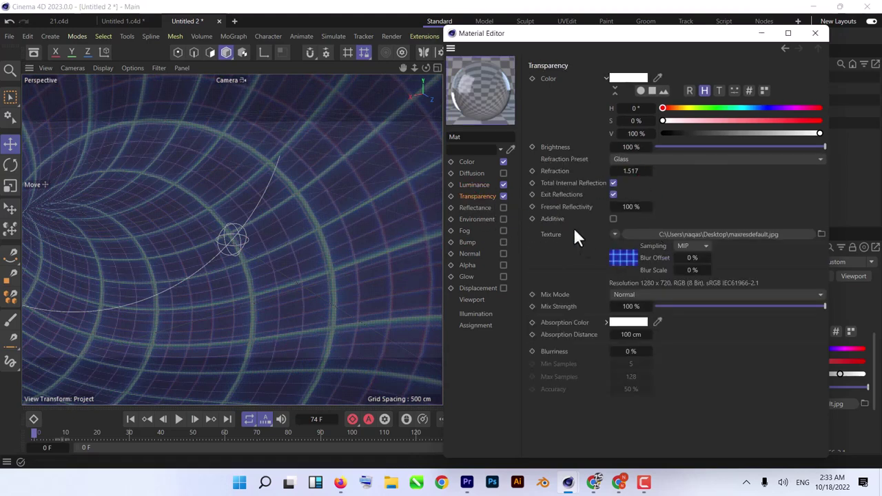
click(721, 234)
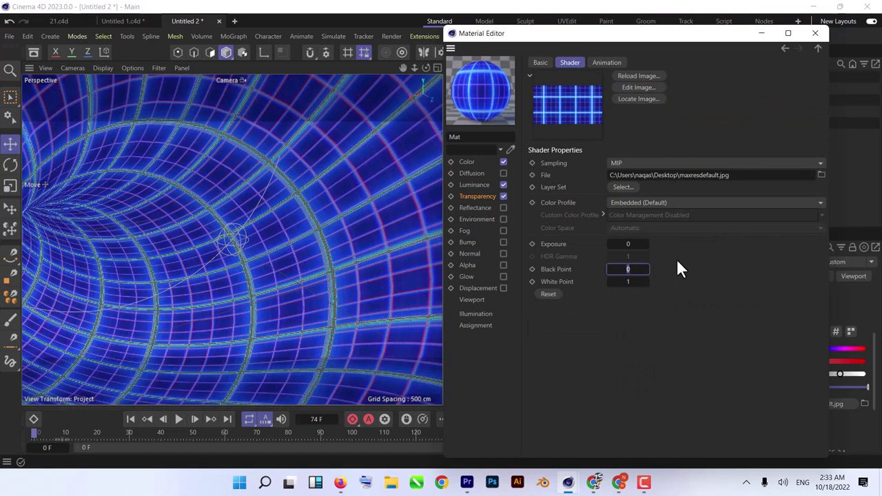
text(1)
key(Tab)
text(0)
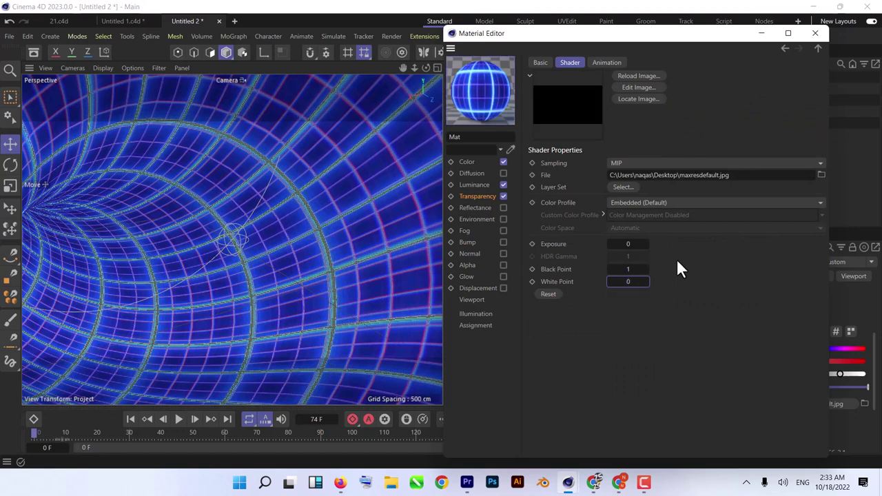
key(Return)
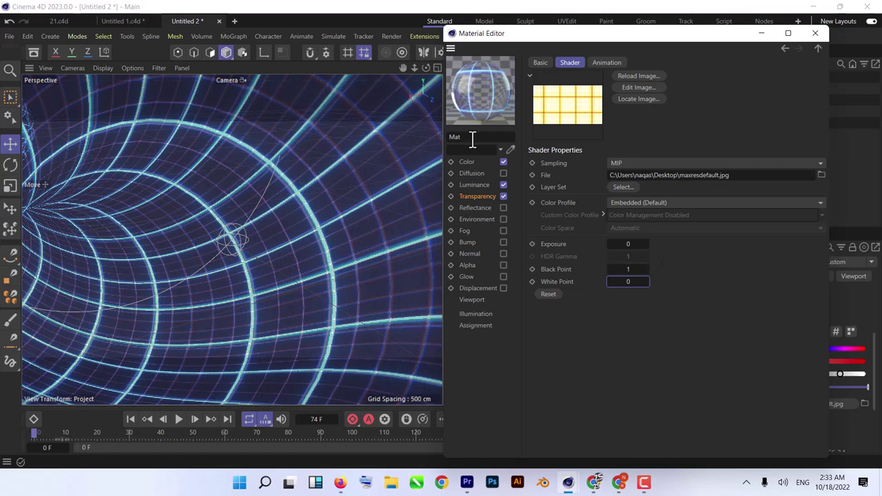
click(816, 33)
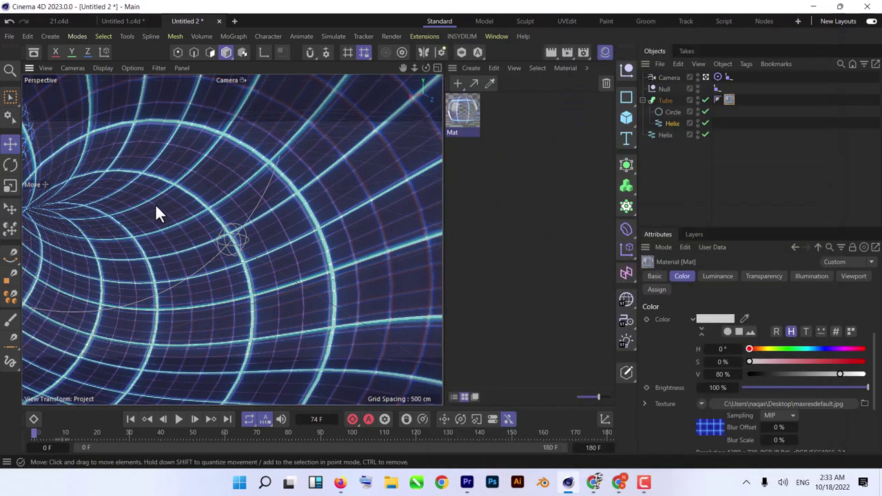
Preview the camera flight through the transparent grid tunnel and return to the first frame
click(329, 184)
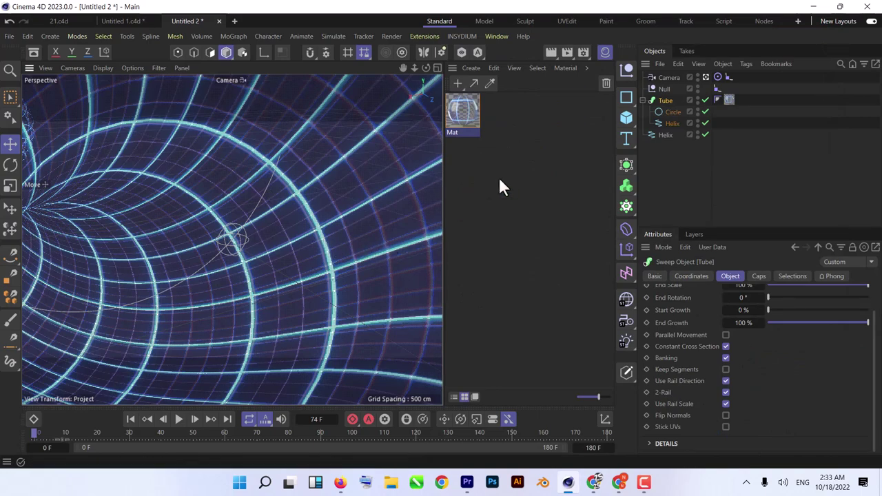
click(176, 420)
click(177, 419)
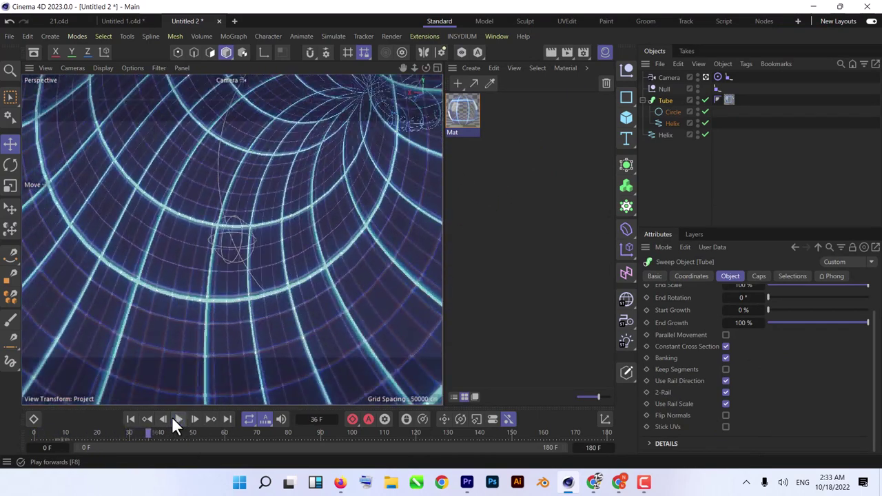
click(131, 419)
Review the spaceship animation in the Untitled 1.c4d project at several frames and return to Untitled 2
key(v)
mouse_move(181, 333)
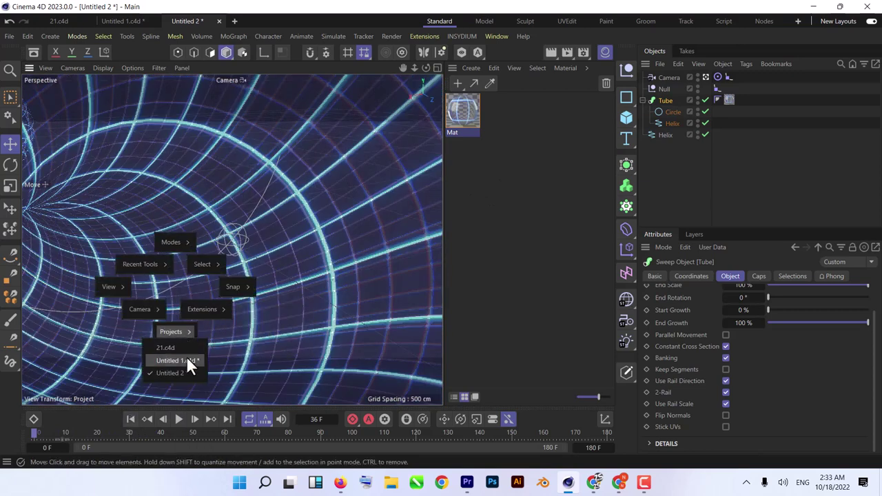
click(180, 358)
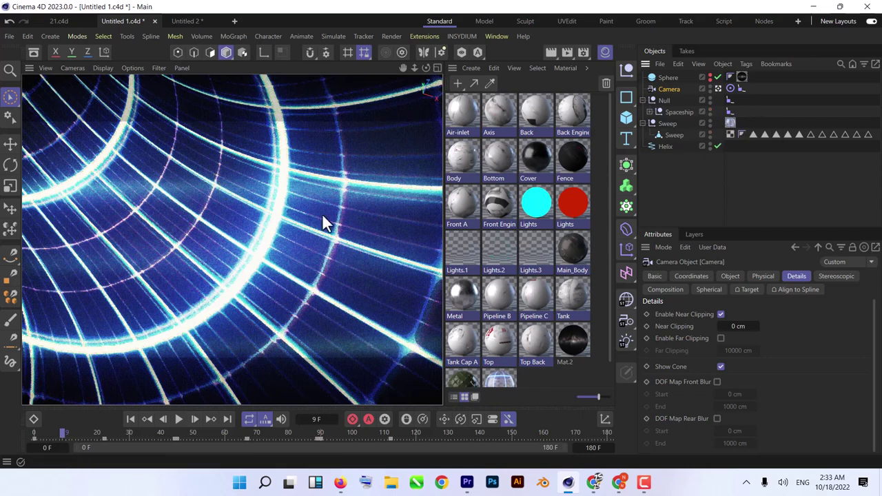
click(717, 87)
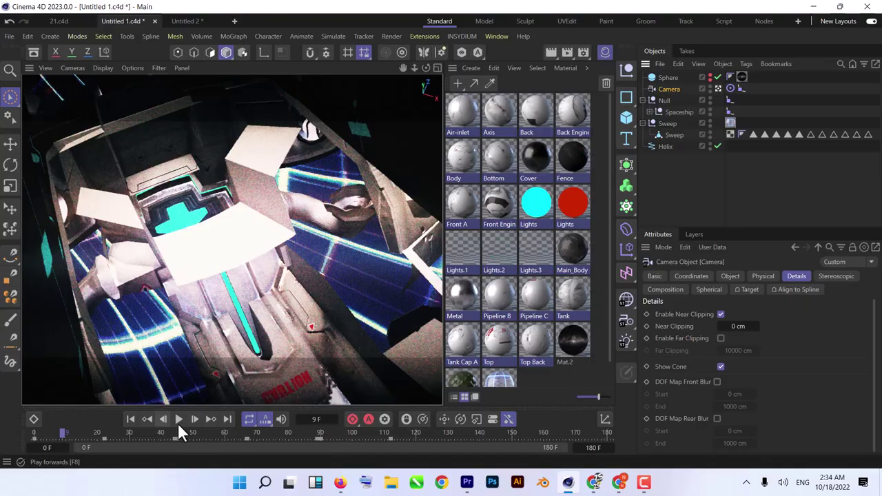
click(295, 434)
drag(289, 434, 247, 448)
key(v)
mouse_move(231, 292)
click(233, 330)
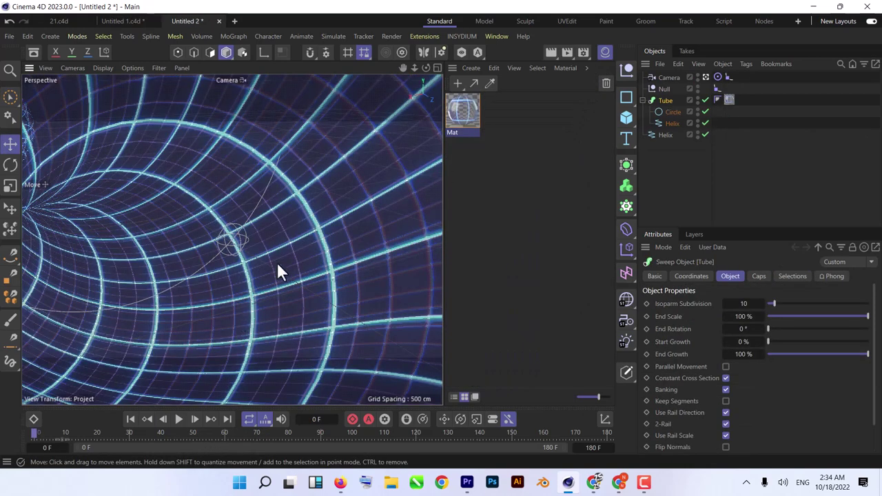
Hide the Material Manager, open the Asset Browser and search it for "spaceship"
click(609, 54)
click(33, 51)
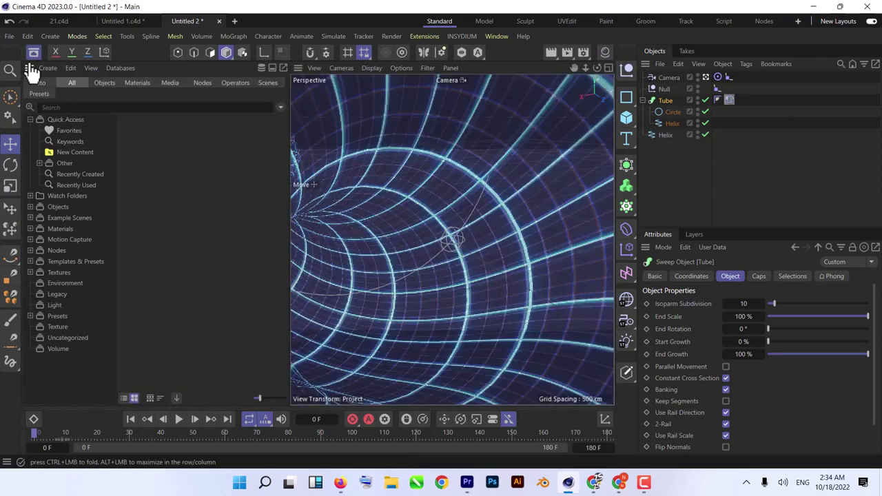
click(117, 108)
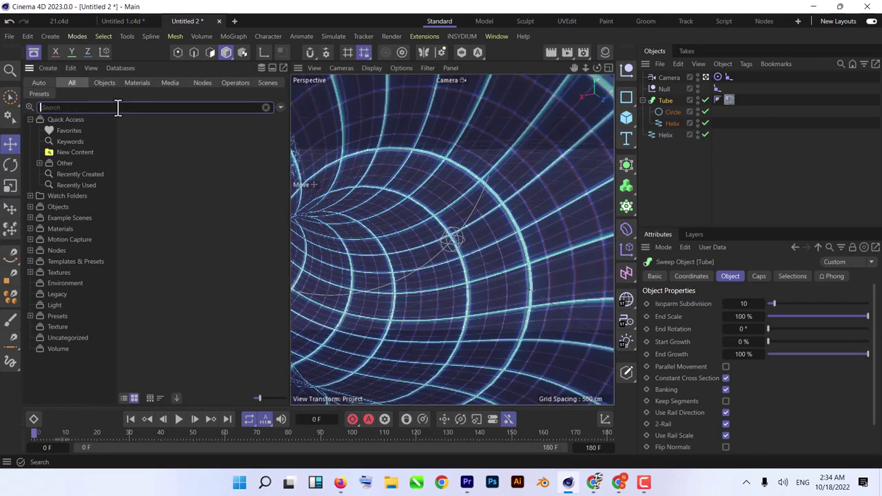
text(tpaceship)
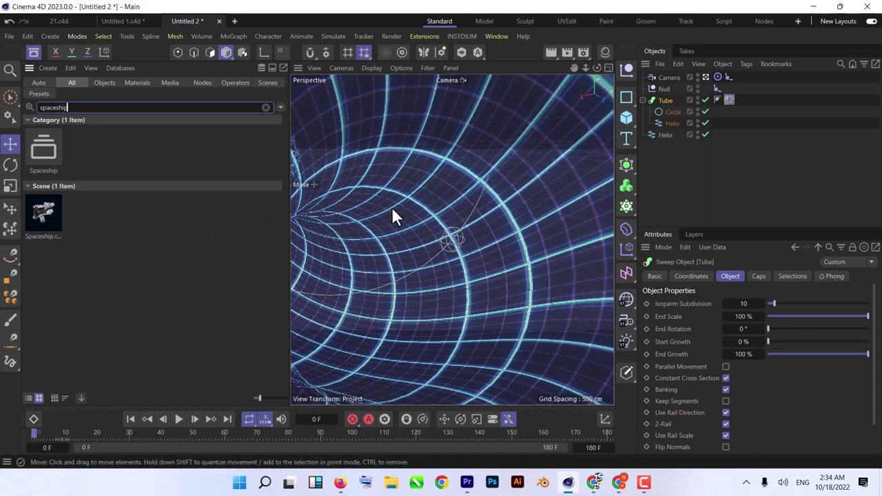
Close the Asset Browser and add a Platonic primitive to the scene in place of the spaceship
click(34, 53)
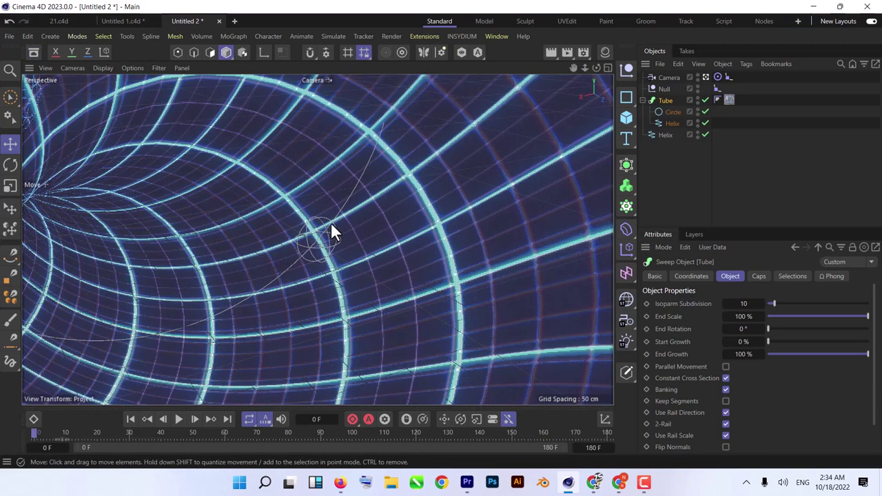
click(626, 122)
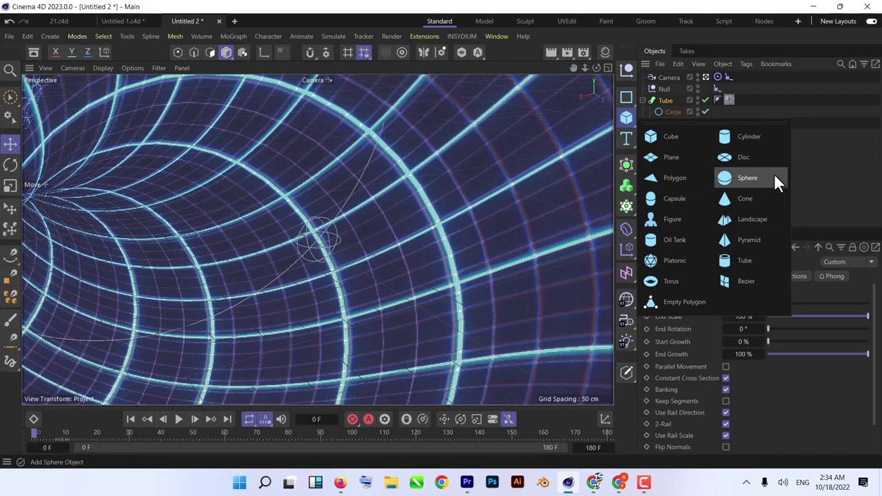
click(687, 255)
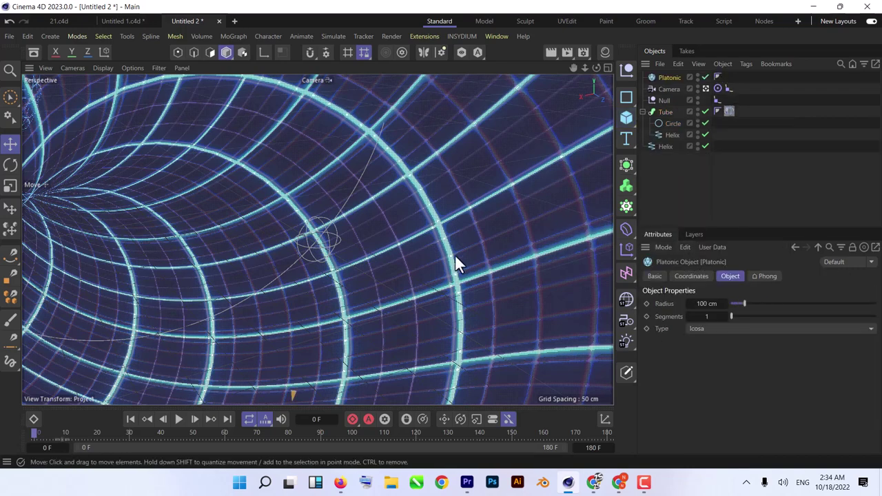
Leave the camera view and move the Platonic up from the origin towards the start of the tube
click(704, 89)
scroll(436, 258, up, 3)
scroll(436, 259, up, 2)
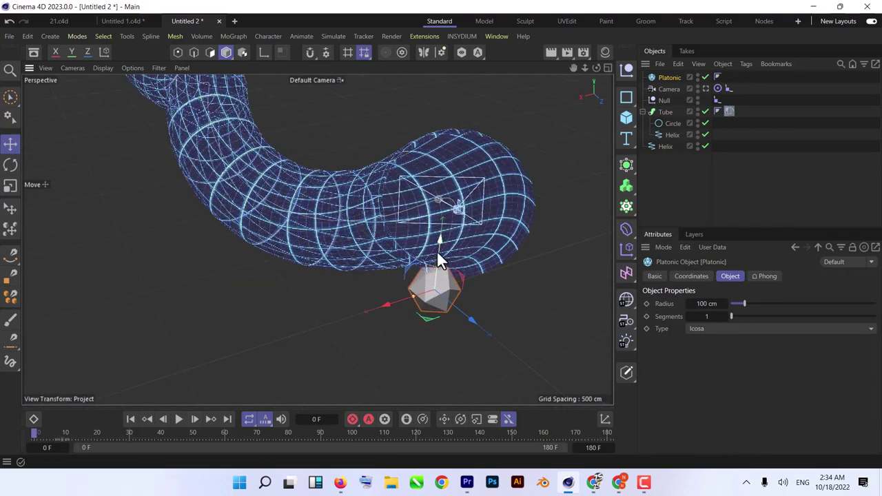
drag(435, 261, 436, 188)
drag(436, 272, 376, 193)
middle_click(365, 189)
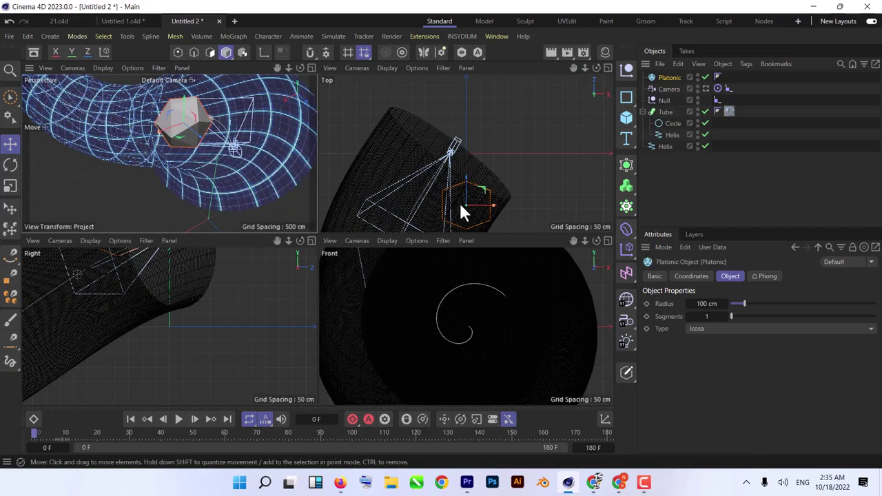
Position the Platonic in the Top view inside the tube, in front of the camera
middle_click(458, 210)
alt+middle_drag(334, 334, 449, 191)
scroll(447, 178, up, 2)
drag(490, 187, 315, 214)
middle_click(339, 214)
Adjust the Platonic's height and depth in the Right view so it sits inside the camera's frame
middle_click(441, 290)
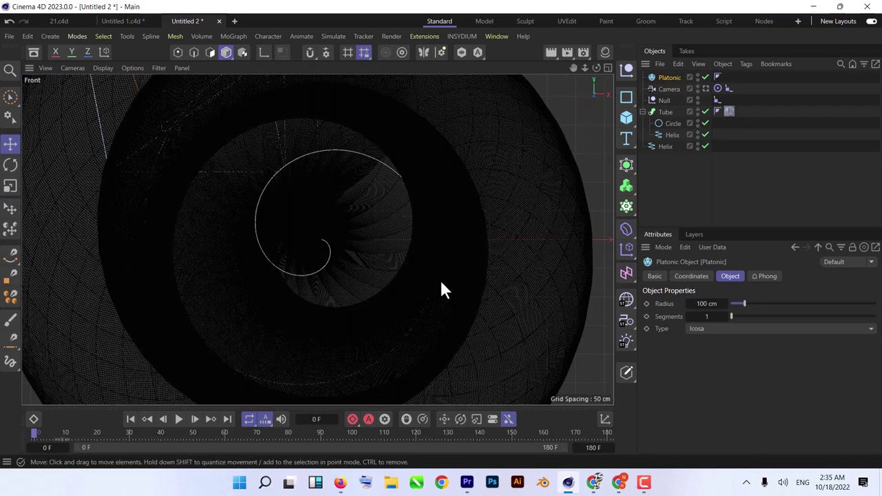
scroll(441, 289, down, 5)
middle_click(251, 272)
middle_click(253, 271)
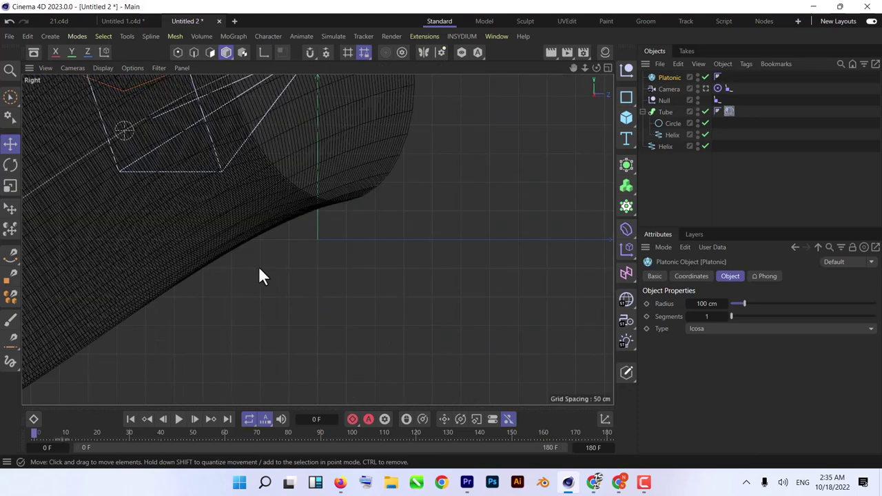
scroll(259, 276, down, 5)
drag(298, 204, 306, 292)
middle_click(480, 192)
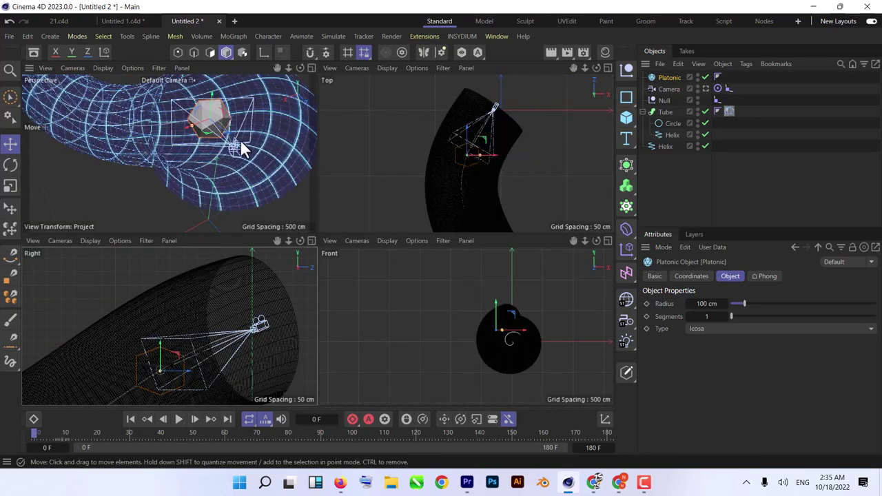
Make the Platonic a child of the Null that travels along the helix
middle_click(241, 144)
alt+drag(331, 173, 575, 114)
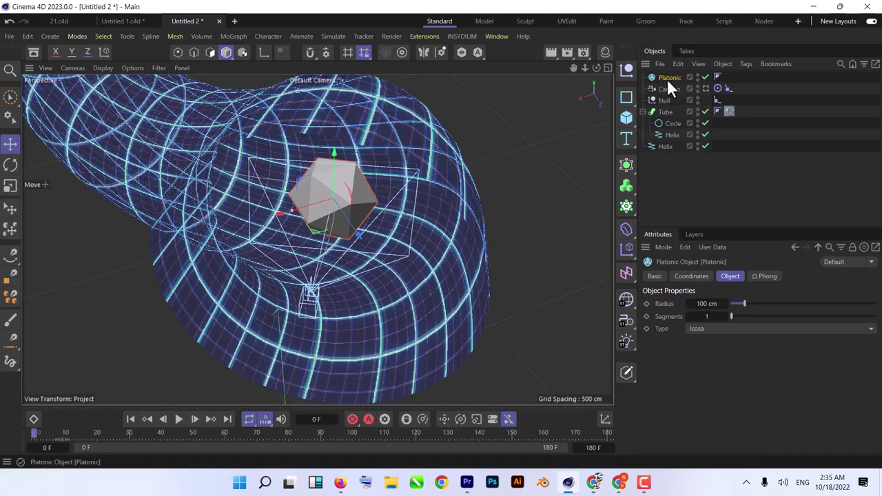
drag(668, 76, 669, 102)
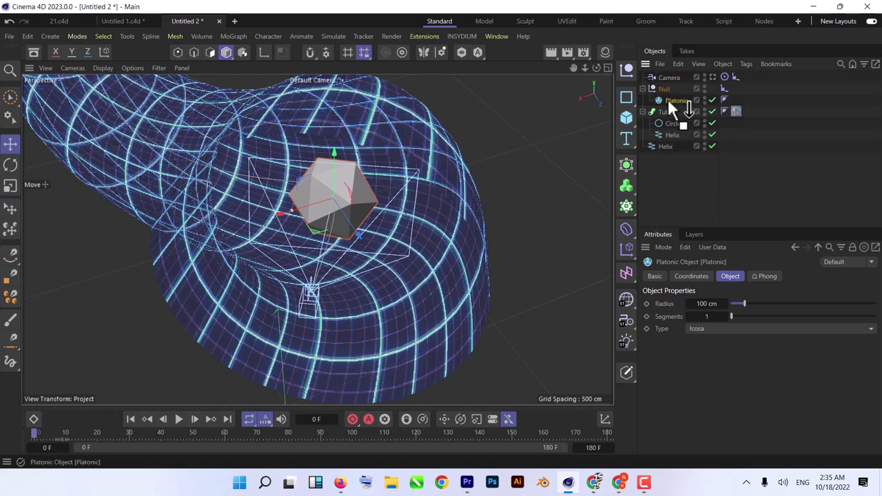
Preview the Platonic's flight through the tube from outside, return to the first frame, and play it through the camera
click(178, 419)
click(130, 419)
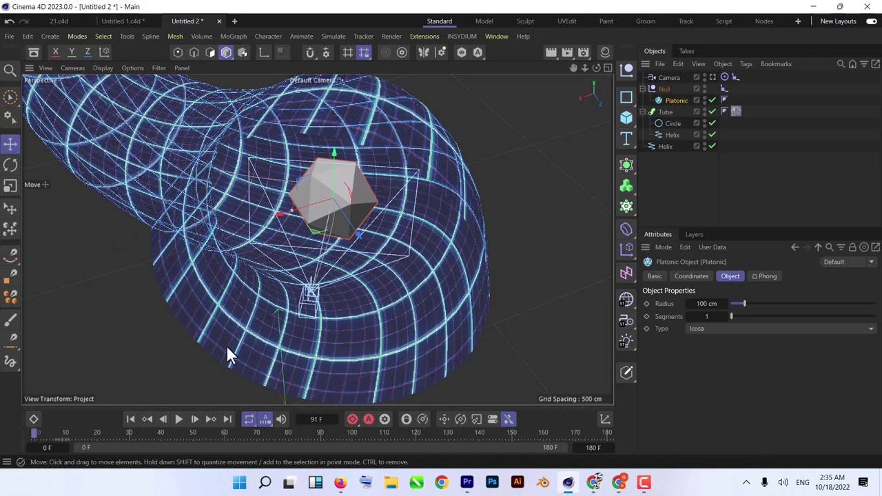
click(711, 78)
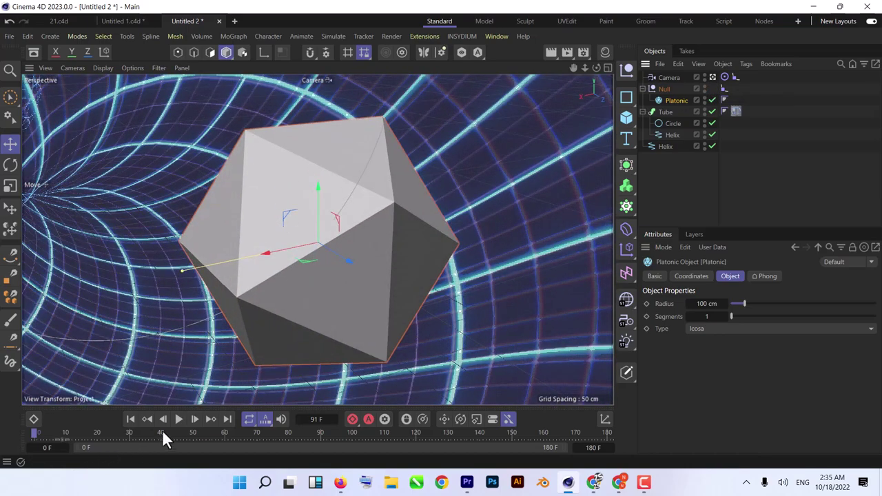
click(177, 418)
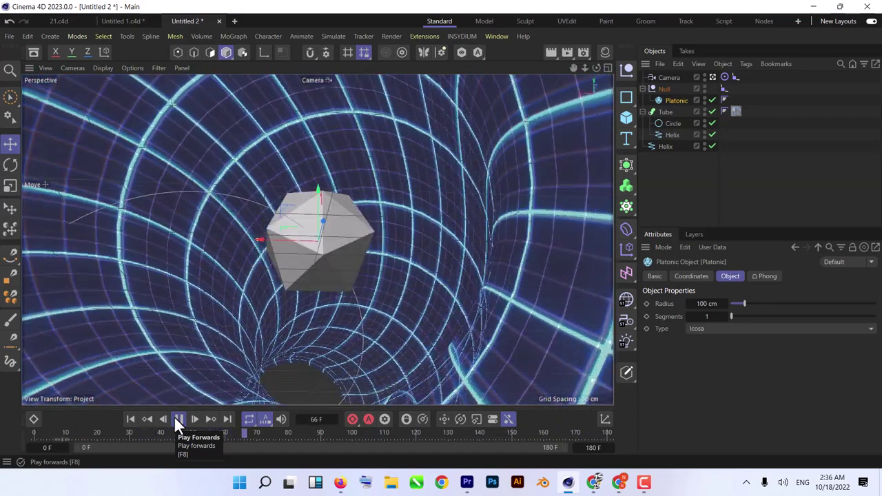
Stop the playback at frame 0 and add a sphere primitive to the scene
click(175, 418)
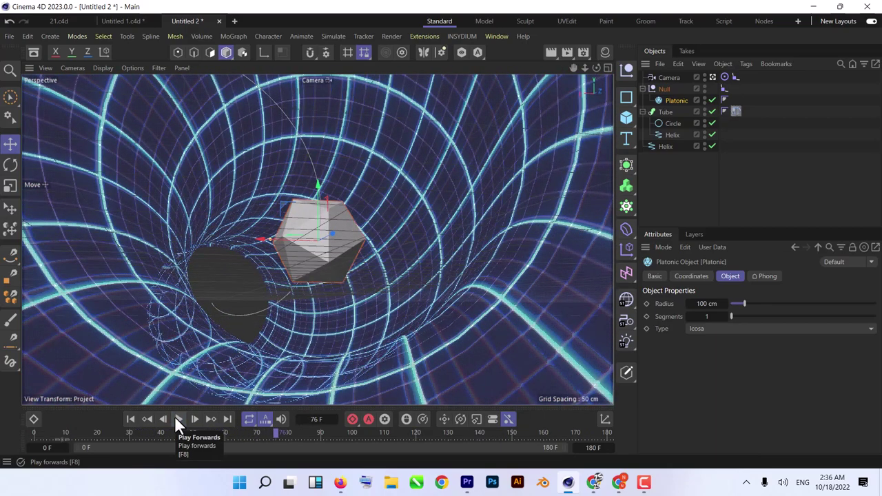
drag(255, 432, 4, 431)
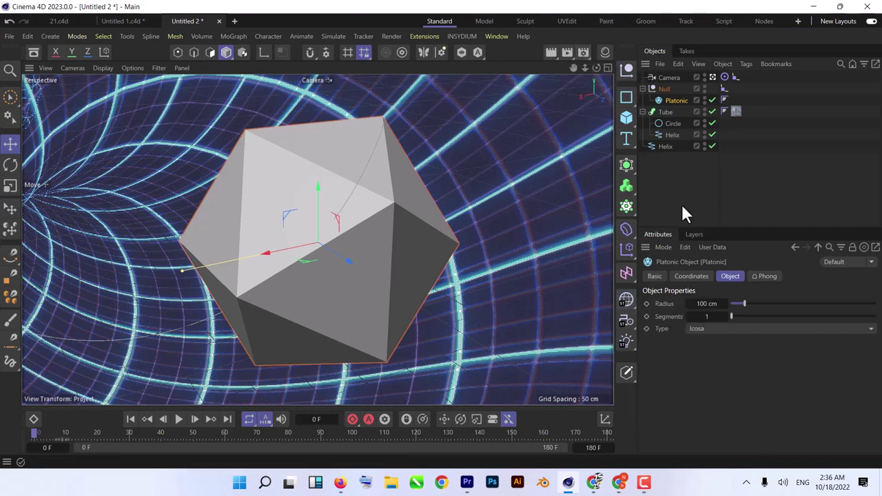
click(629, 118)
click(757, 178)
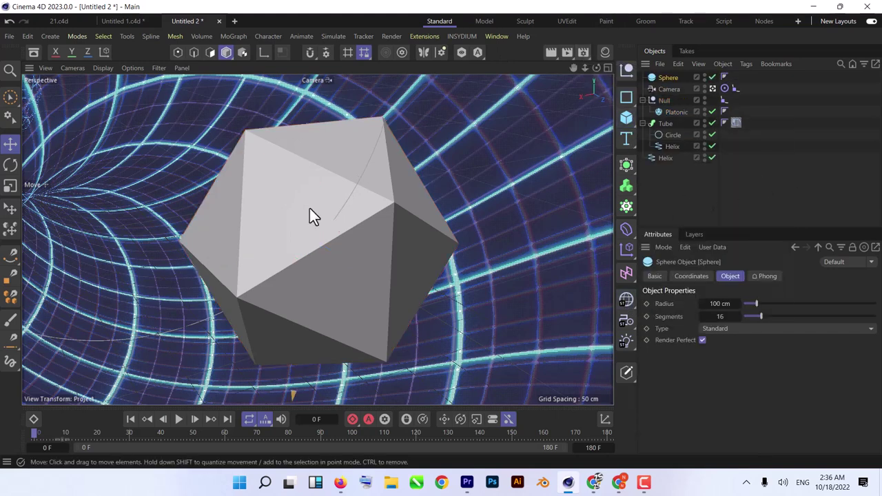
Leave the scene camera's view and scale the sphere up until it encloses the whole tube
click(711, 89)
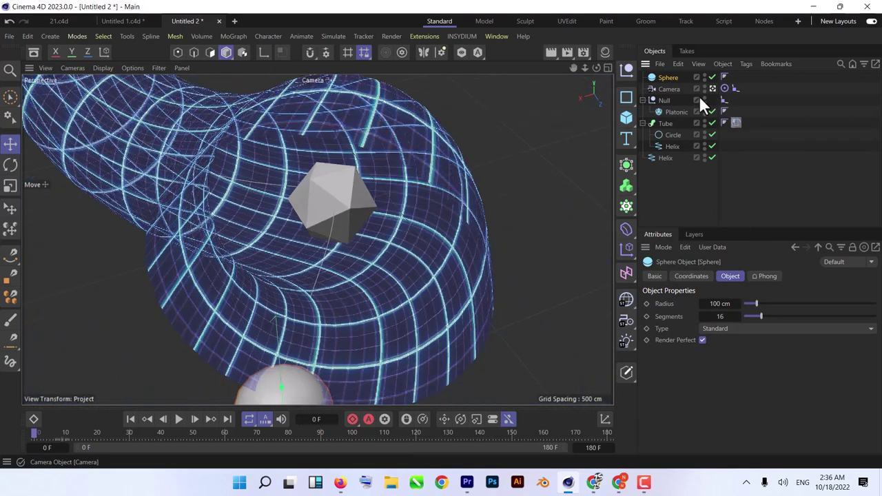
key(o)
scroll(305, 319, down, 5)
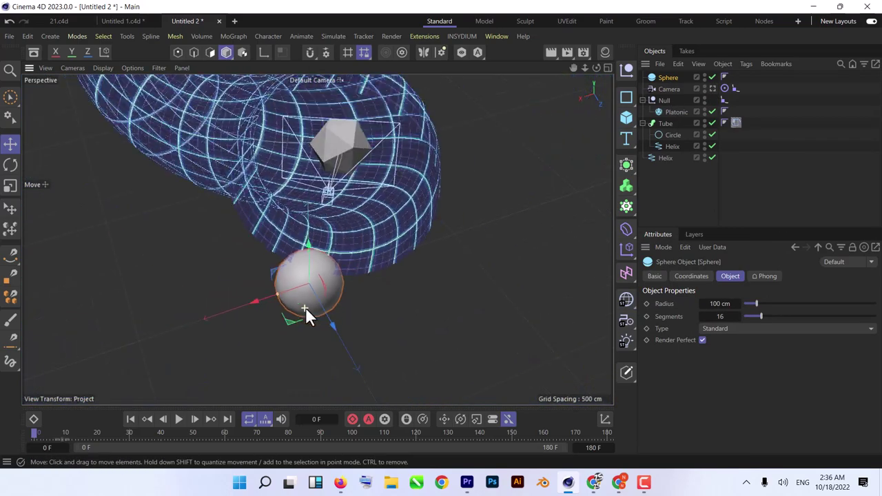
key(t)
drag(276, 320, 310, 90)
scroll(275, 207, up, 5)
scroll(290, 198, down, 5)
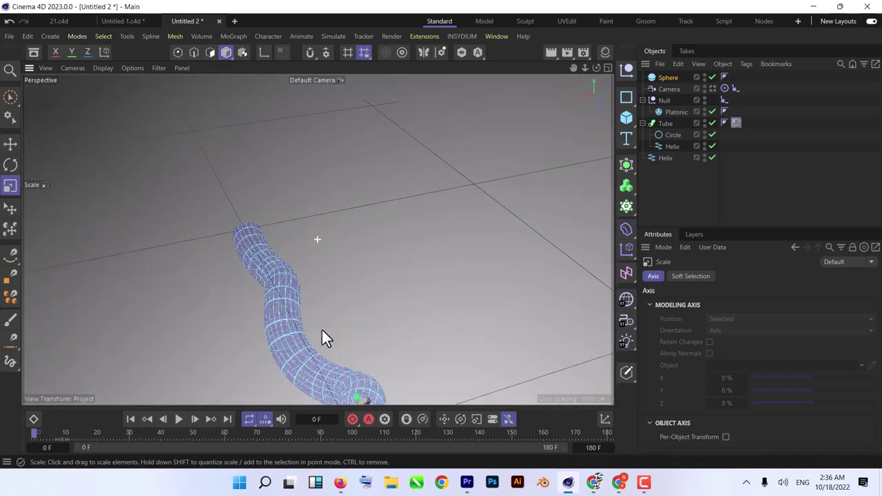
Create a new material and apply it to the sphere
click(604, 52)
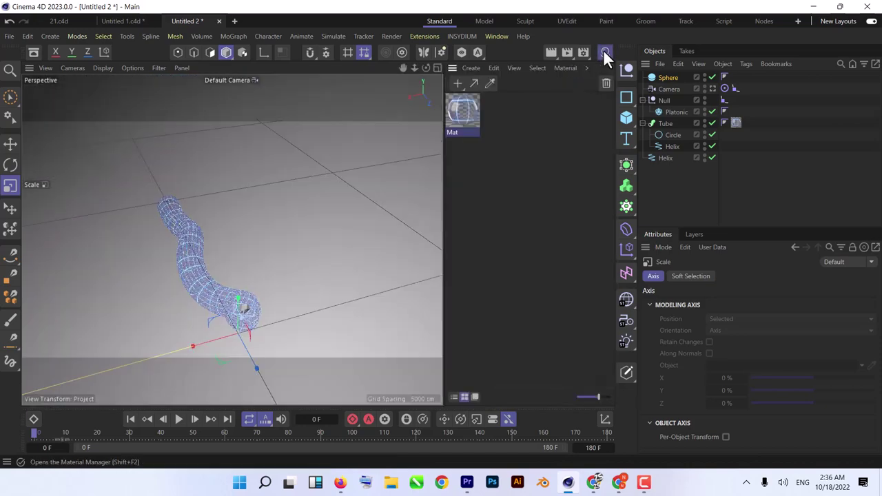
double_click(500, 159)
drag(464, 123, 659, 77)
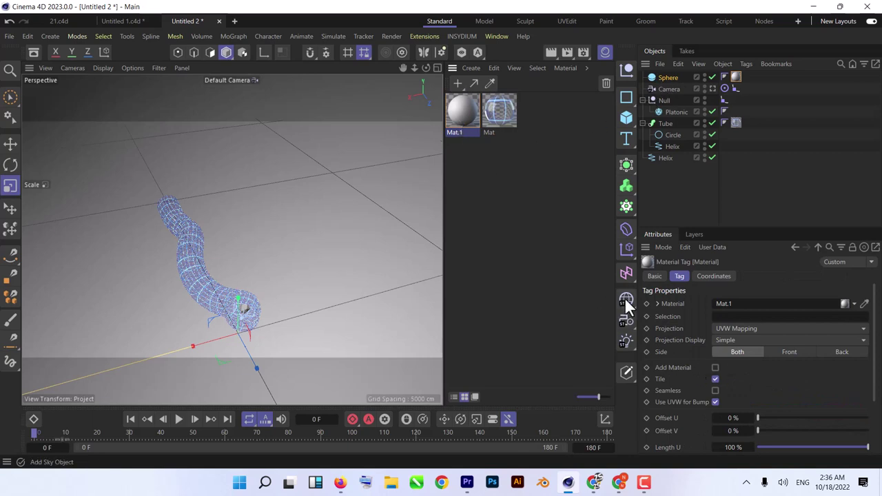
Make the sphere's material purely self-lit by disabling Color and Reflectance and enabling Luminance
double_click(466, 124)
drag(743, 42, 523, 58)
click(314, 178)
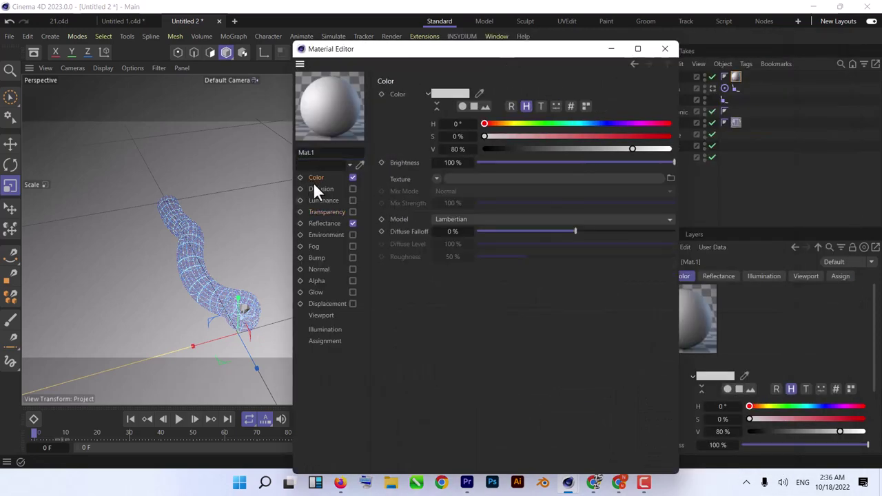
click(351, 177)
click(350, 200)
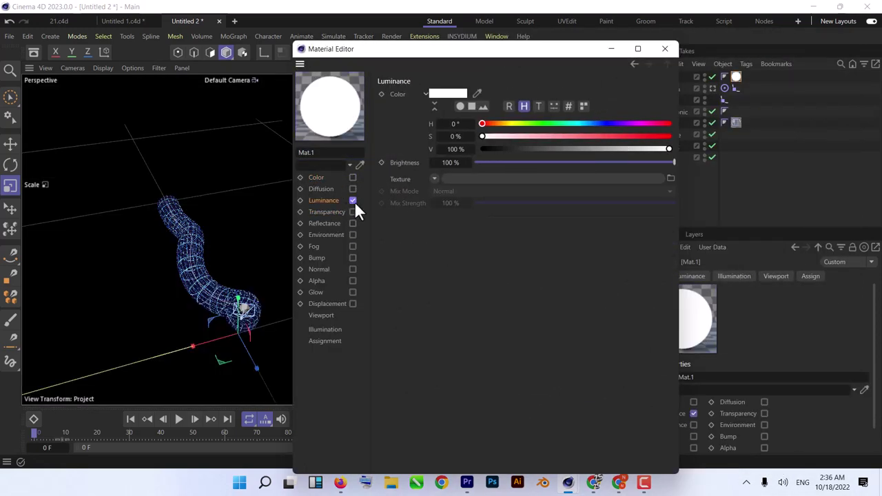
Load the desktop galaxy image 57fe023be7c21b582eeb7965f1df81c703644053.jpeg as the material's luminance texture and close the material editor
click(473, 180)
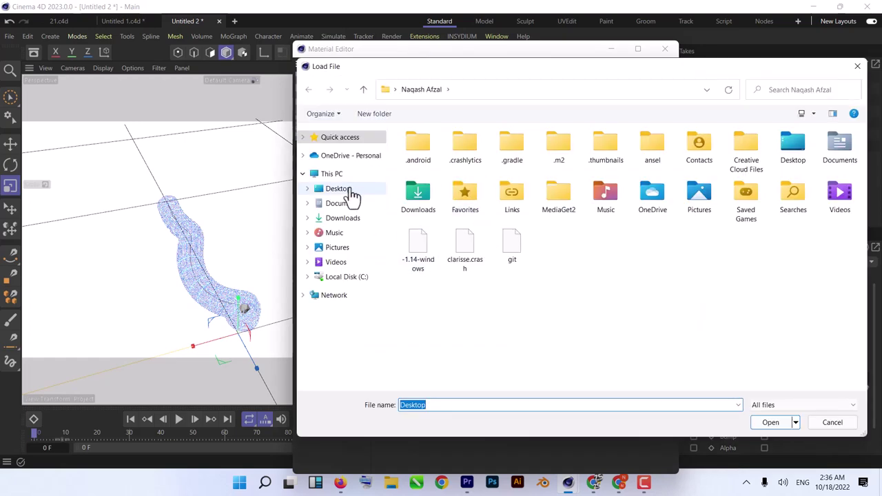
click(347, 190)
key(5)
key(5)
key(5)
key(5)
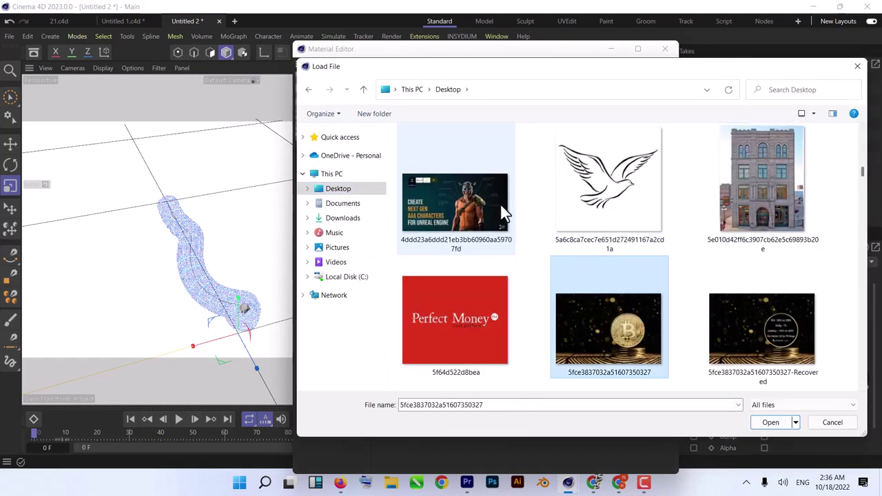
scroll(501, 205, down, 2)
key(5)
key(5)
key(5)
key(5)
key(5)
key(5)
key(5)
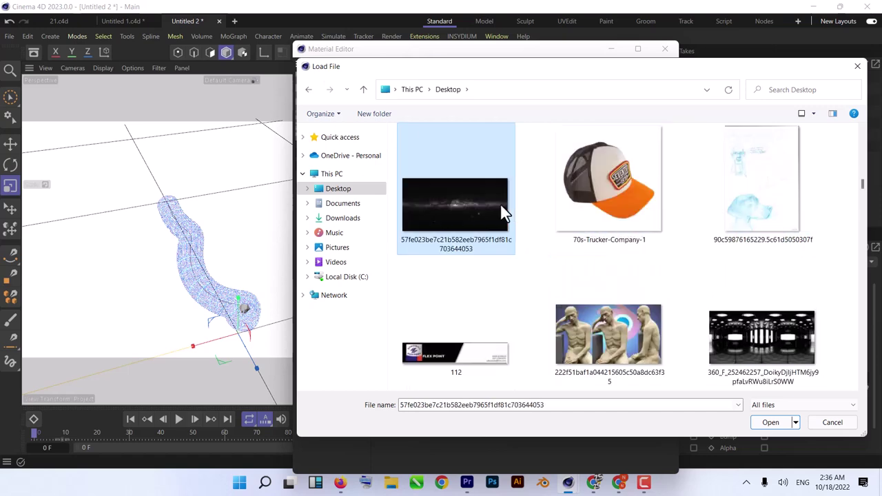
key(5)
scroll(501, 205, down, 5)
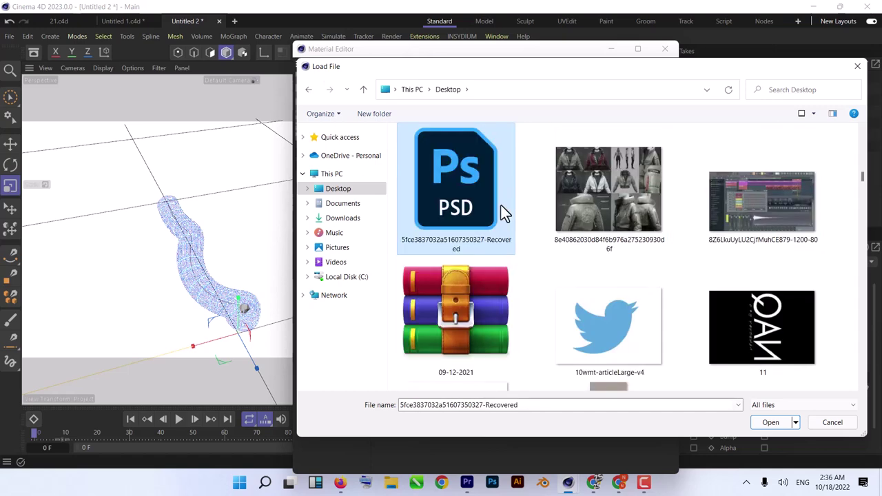
double_click(475, 310)
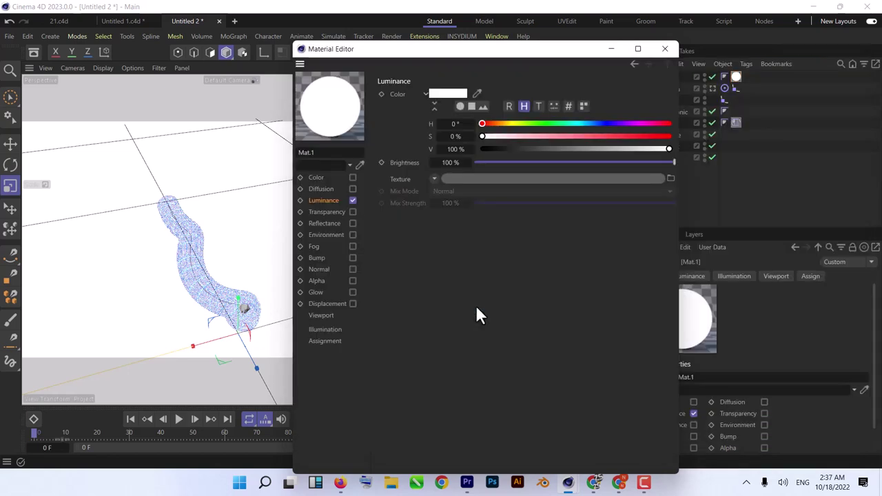
click(536, 288)
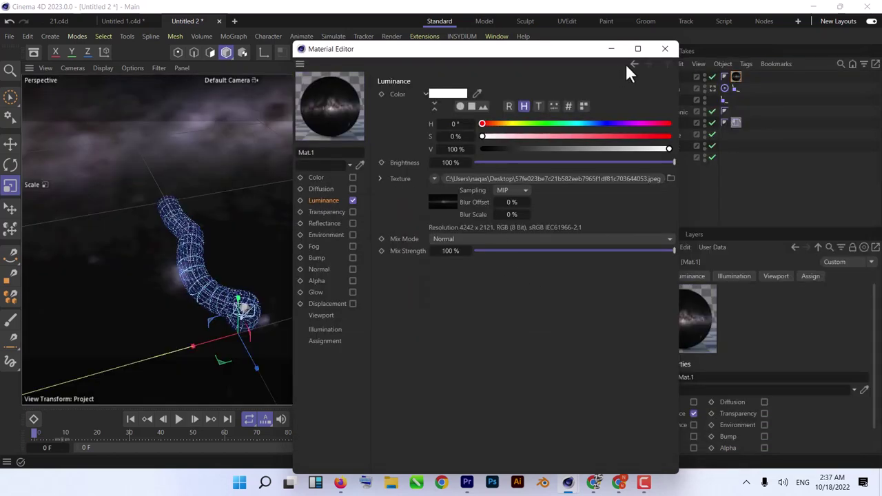
click(664, 48)
Look through the scene camera again and render a preview of the galaxy background in the viewport
drag(272, 238, 315, 253)
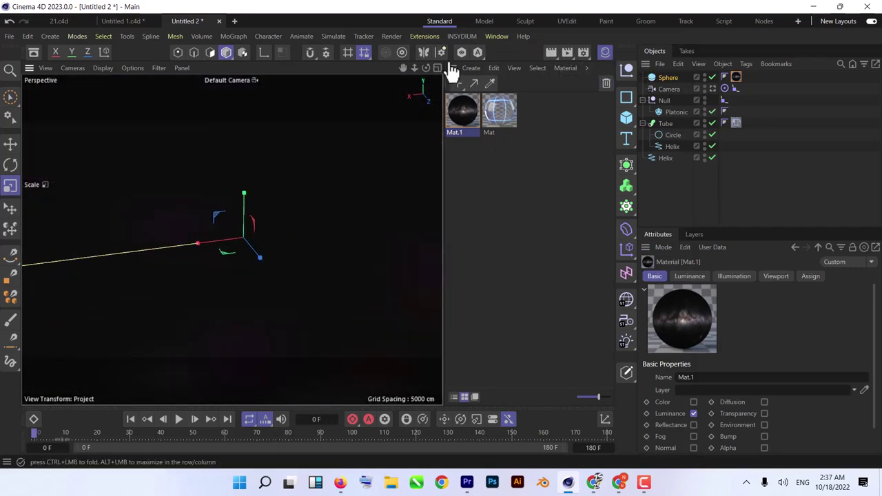
drag(414, 68, 232, 239)
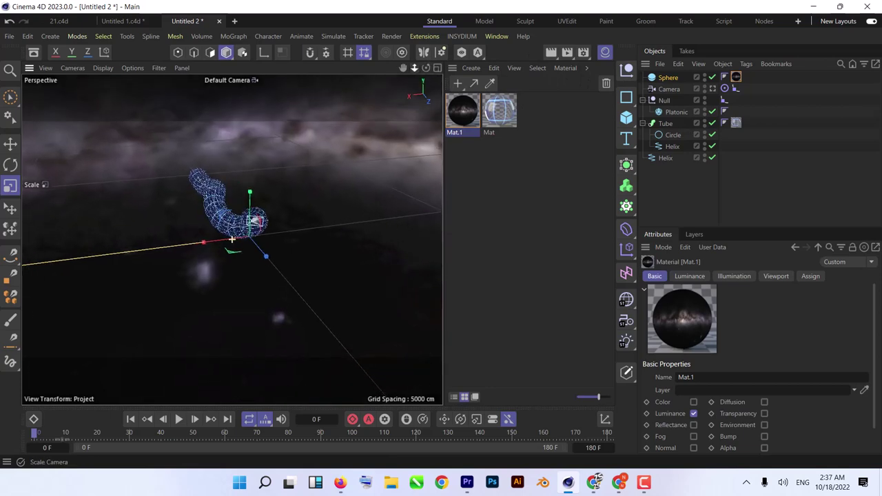
alt+drag(272, 197, 234, 201)
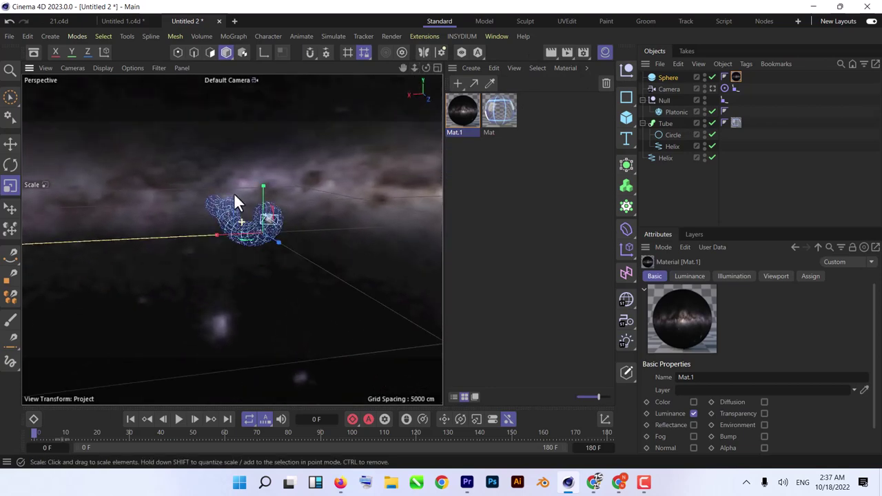
scroll(242, 194, up, 5)
scroll(289, 179, down, 4)
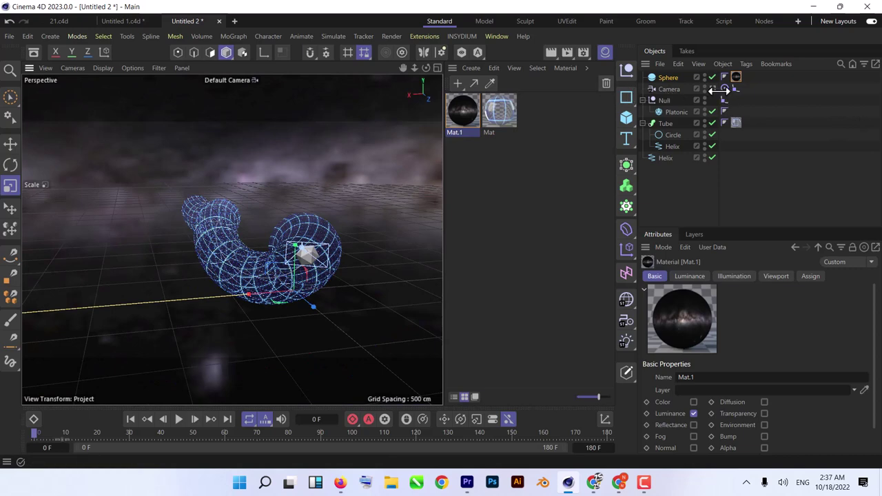
click(713, 89)
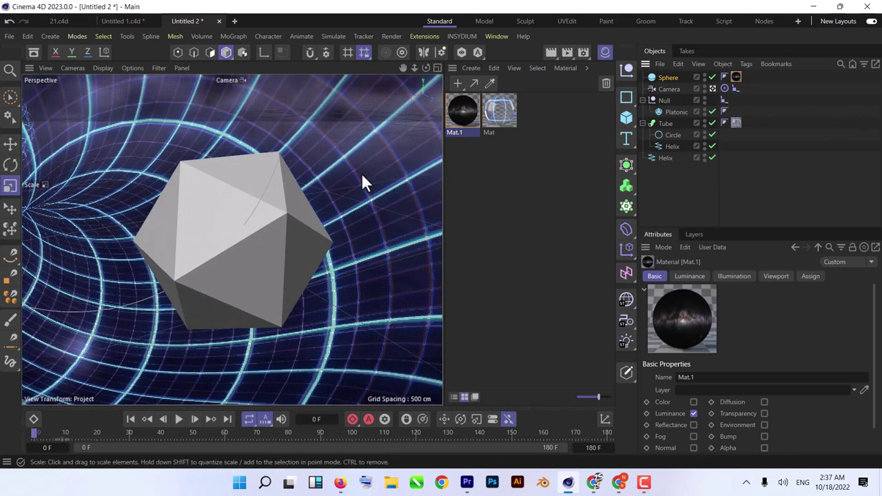
click(552, 54)
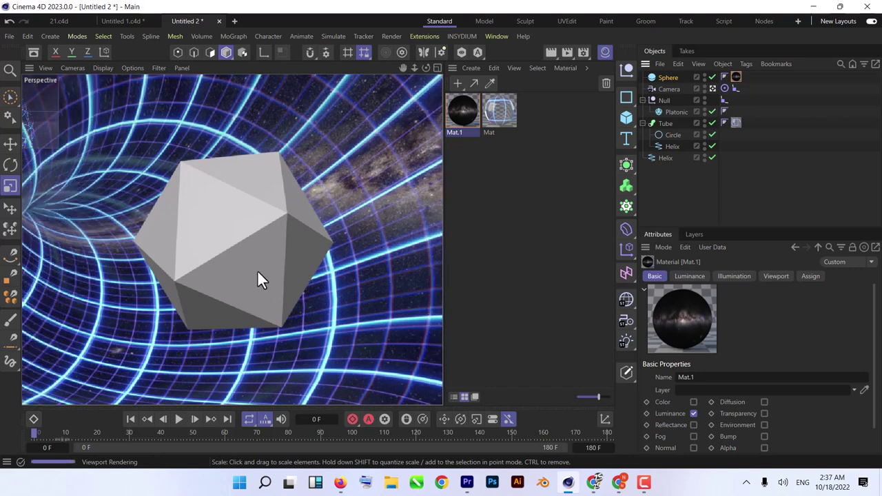
click(511, 241)
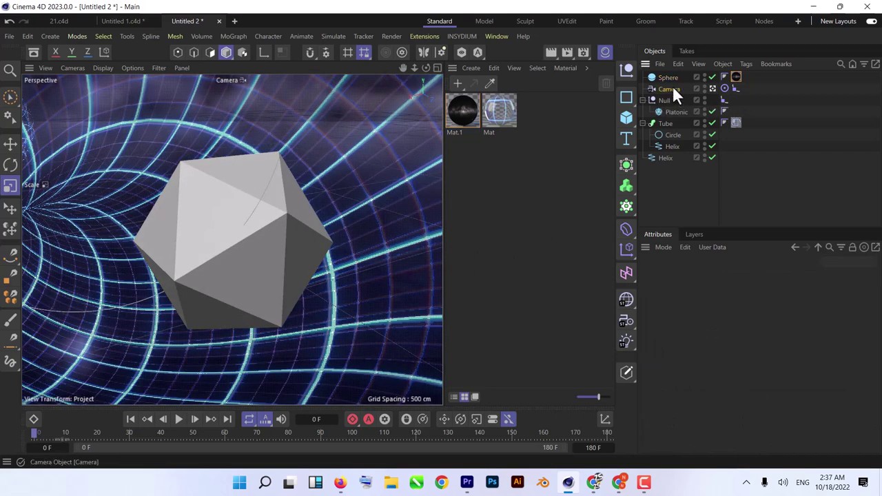
Check the Physical renderer's settings and enable the Movie Camera option on the scene camera
click(672, 86)
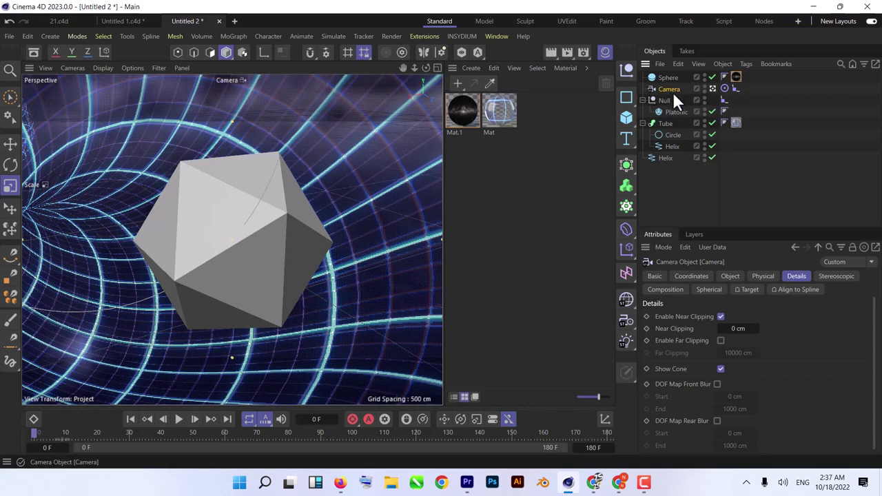
click(582, 53)
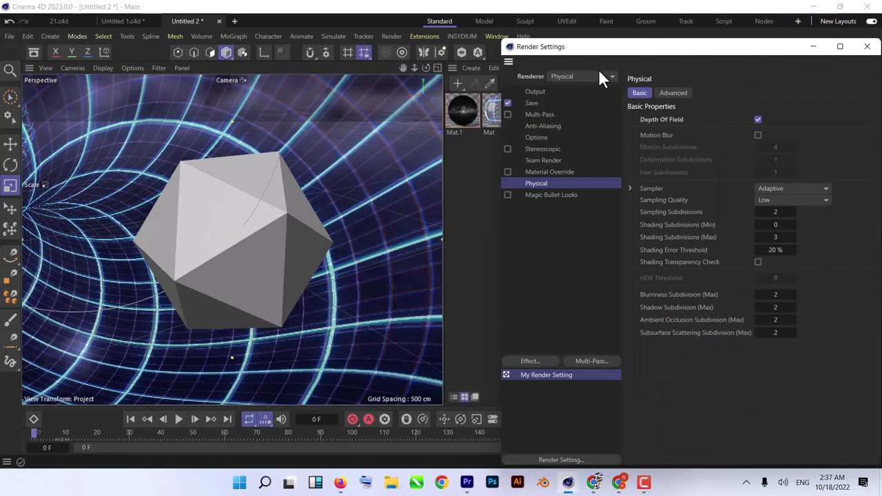
click(866, 46)
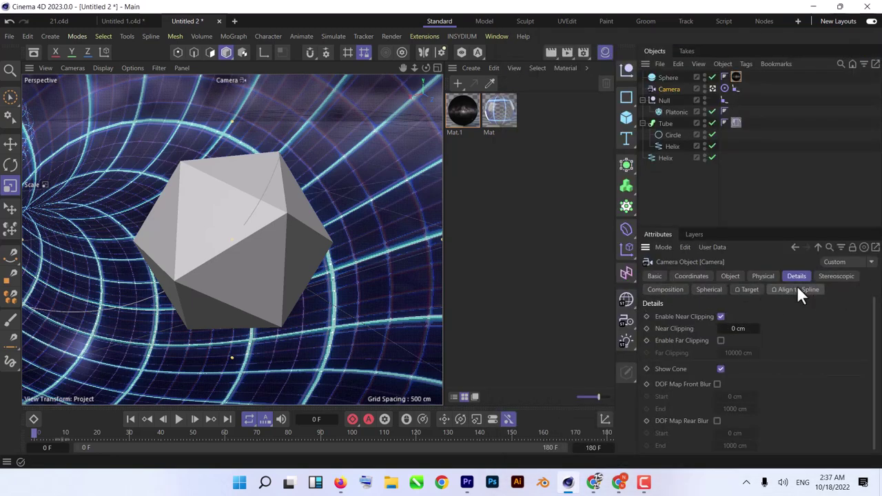
click(770, 276)
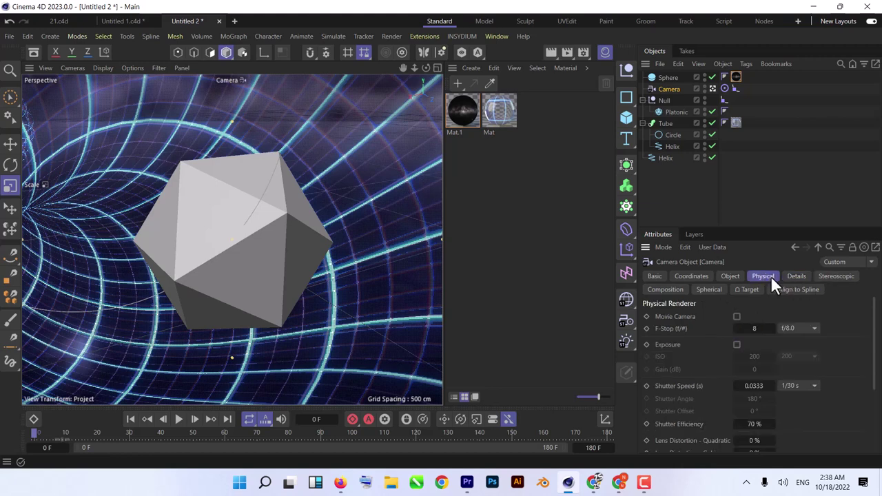
click(736, 317)
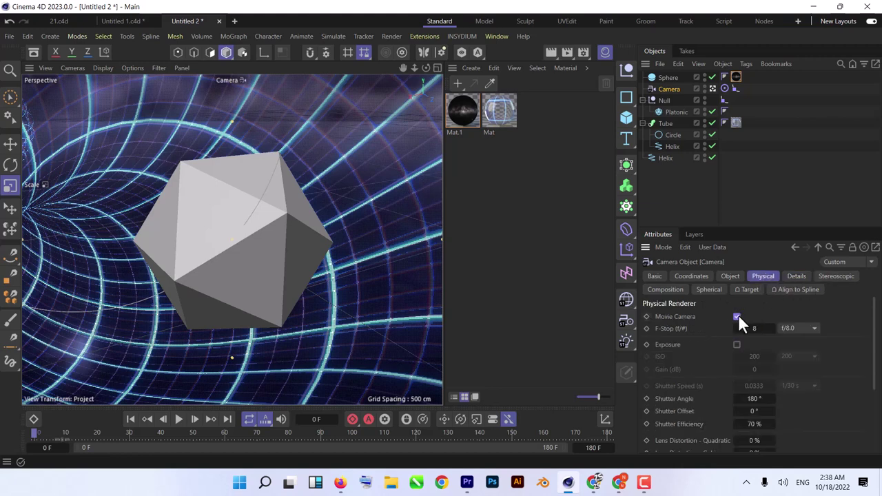
Set the Platonic object as the camera's focus object
click(731, 276)
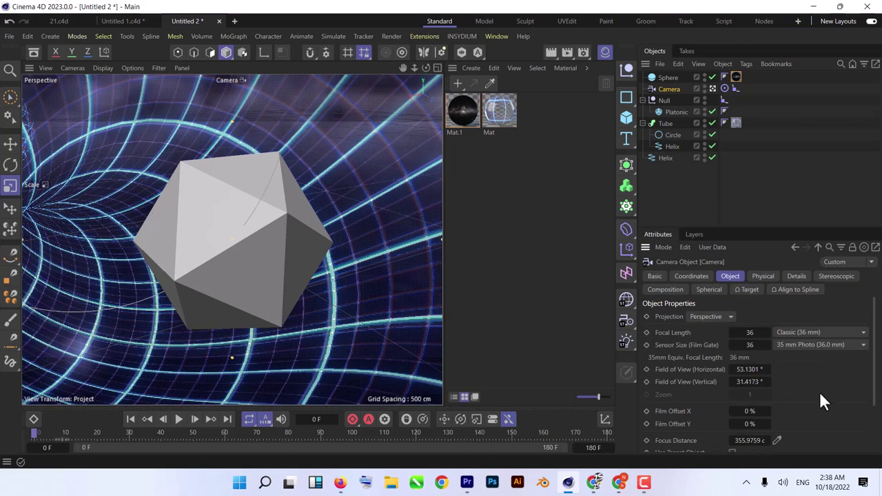
scroll(813, 401, down, 2)
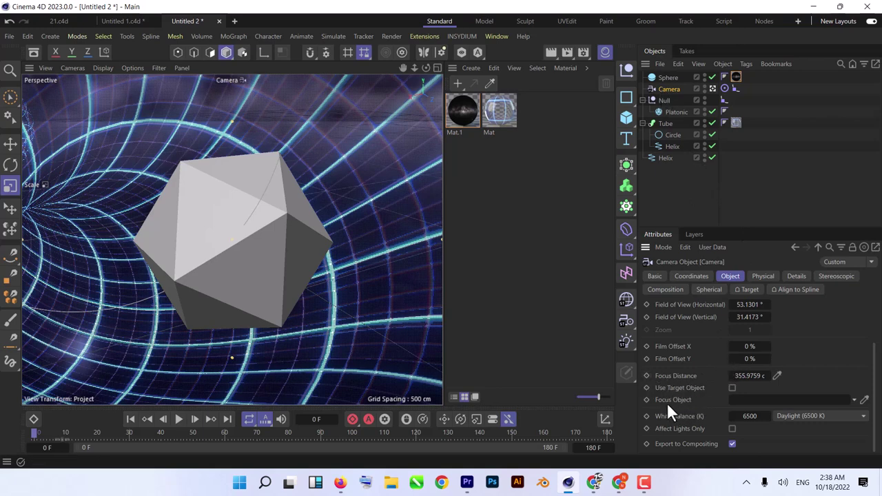
click(864, 402)
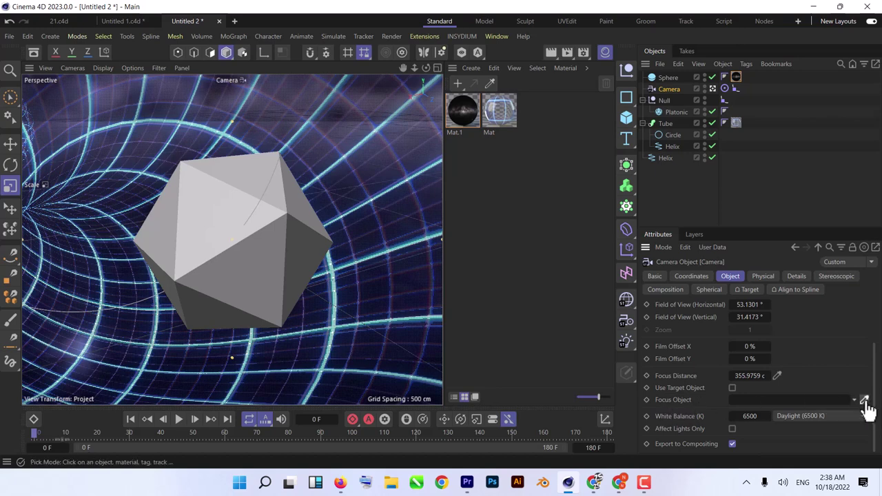
click(210, 253)
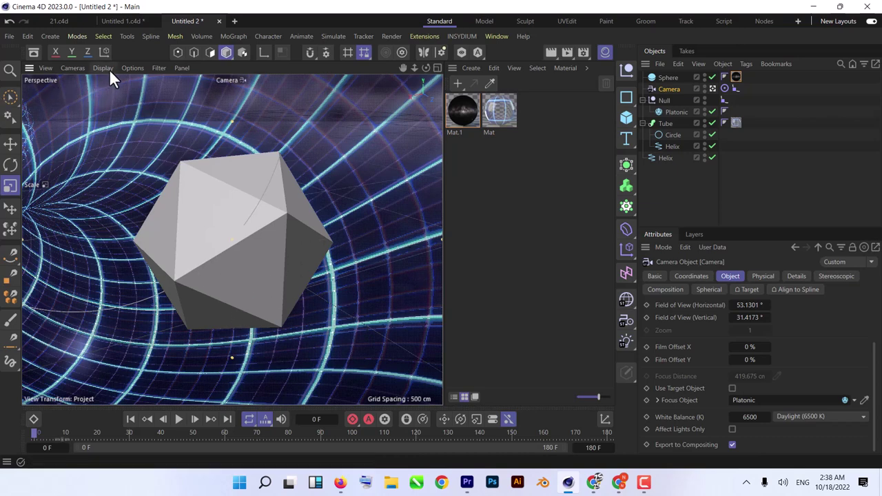
Set the render output size to 1920 x 1080 pixels
click(583, 52)
click(552, 98)
click(548, 91)
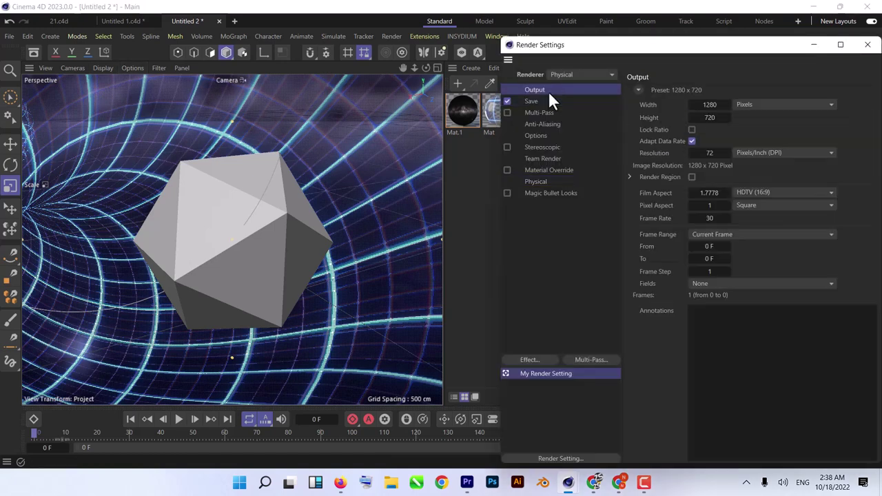
click(711, 104)
text(1920)
key(Tab)
text(10)
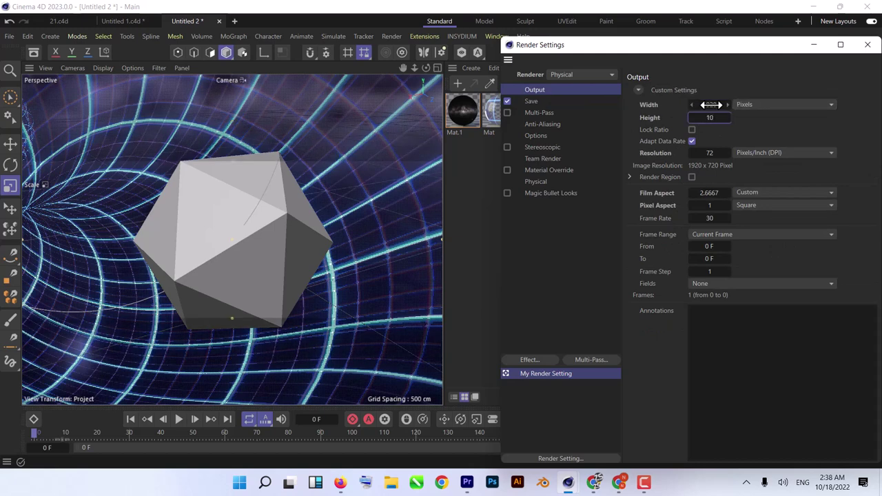
text(80)
key(Return)
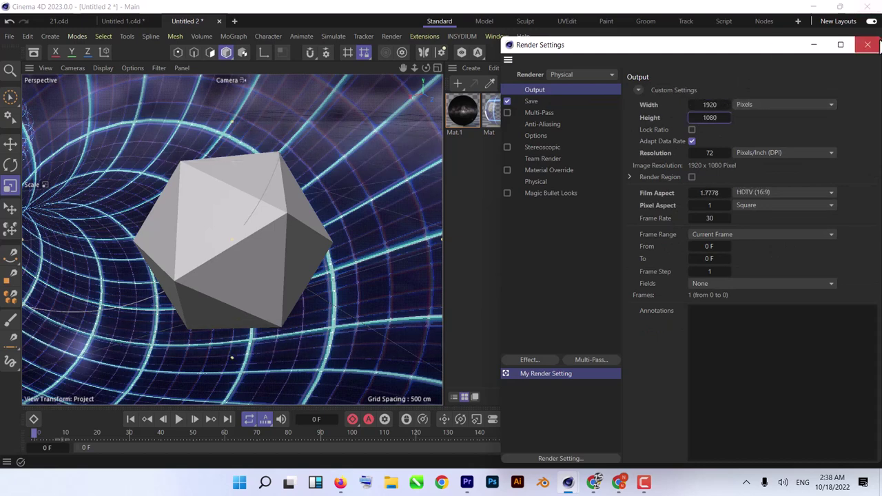
Close the render settings and set the camera's focal length to 21.6 mm
click(867, 44)
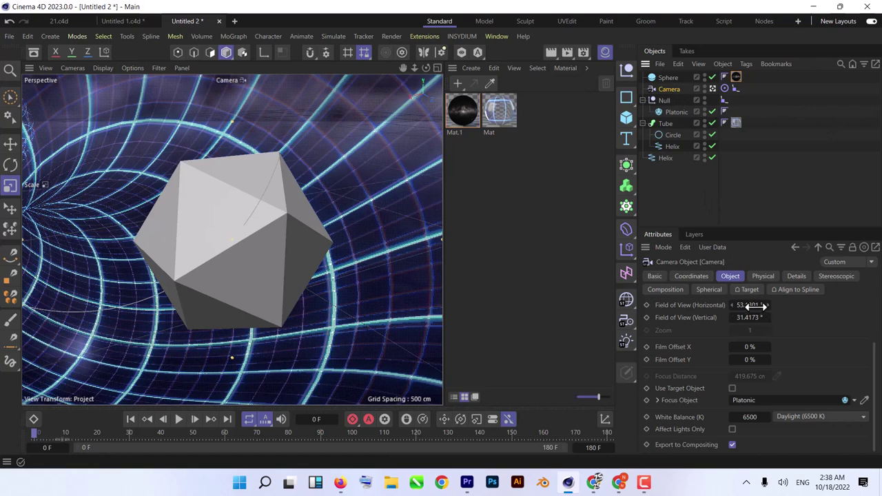
scroll(770, 322, up, 2)
drag(748, 332, 692, 332)
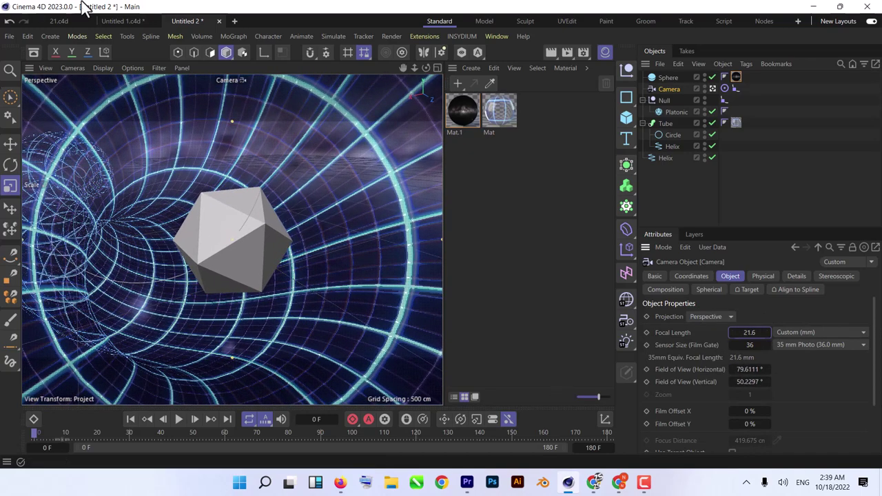
Detach the viewport display options as a floating palette and enable HQ Noises, Post Effects, Magic Bullet Looks, Shadows and Transparency
click(132, 67)
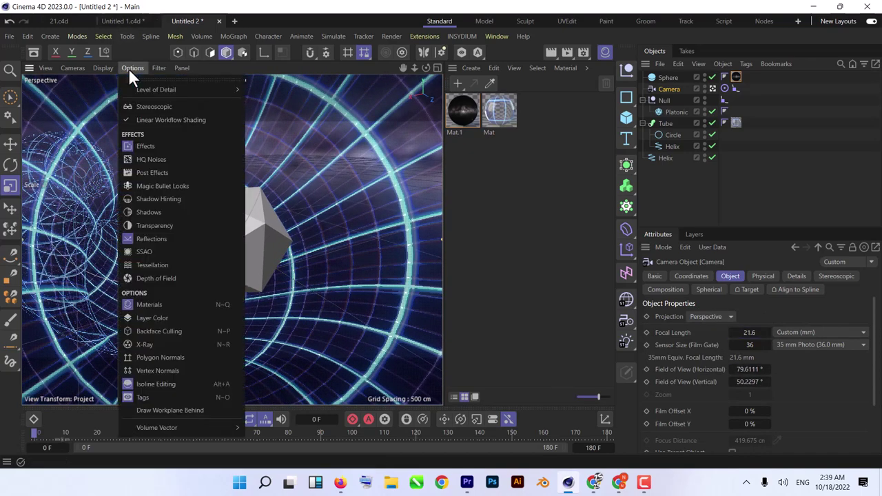
click(148, 78)
drag(146, 68, 607, 102)
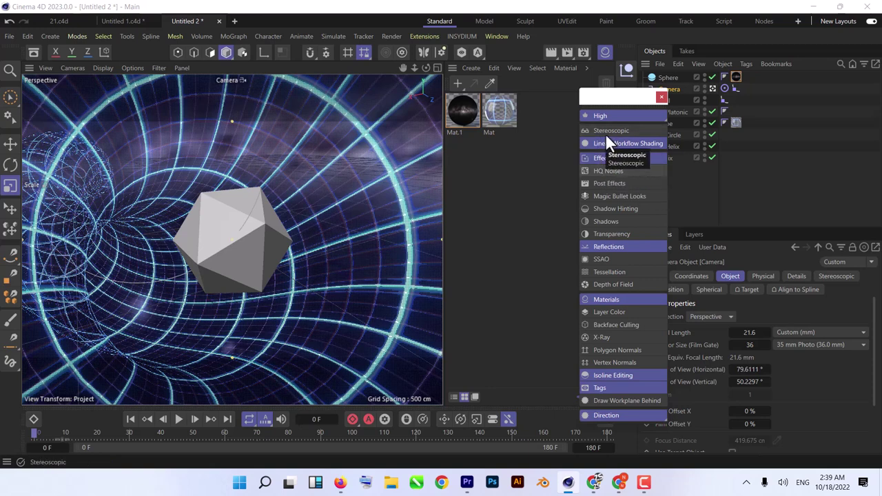
click(608, 170)
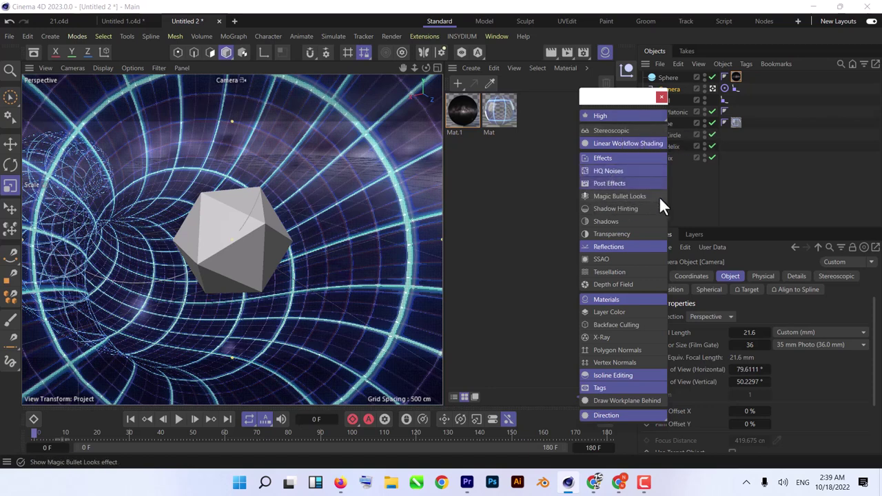
click(622, 197)
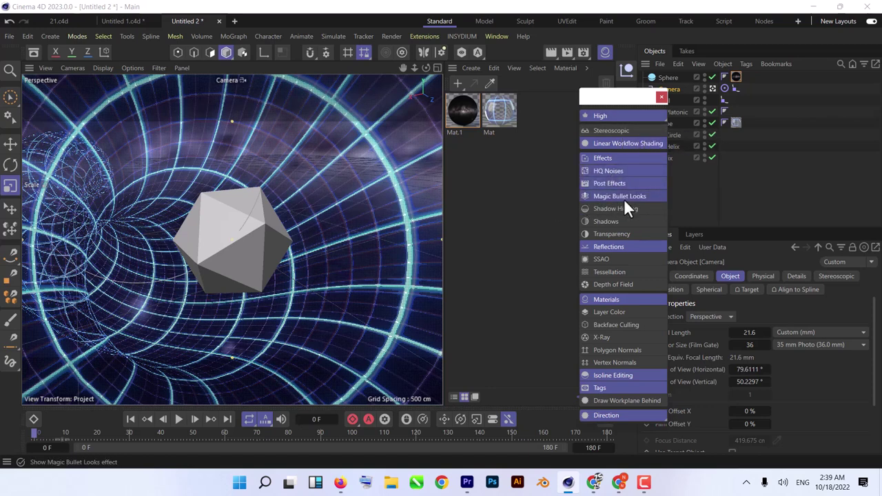
click(615, 222)
click(609, 233)
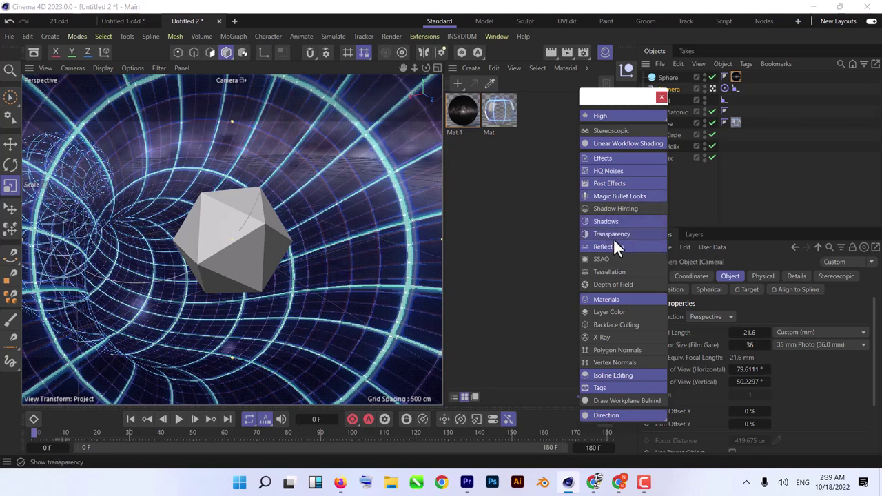
Enable SSAO, Tessellation and Depth of Field for the viewport, then close the floating options palette
click(609, 246)
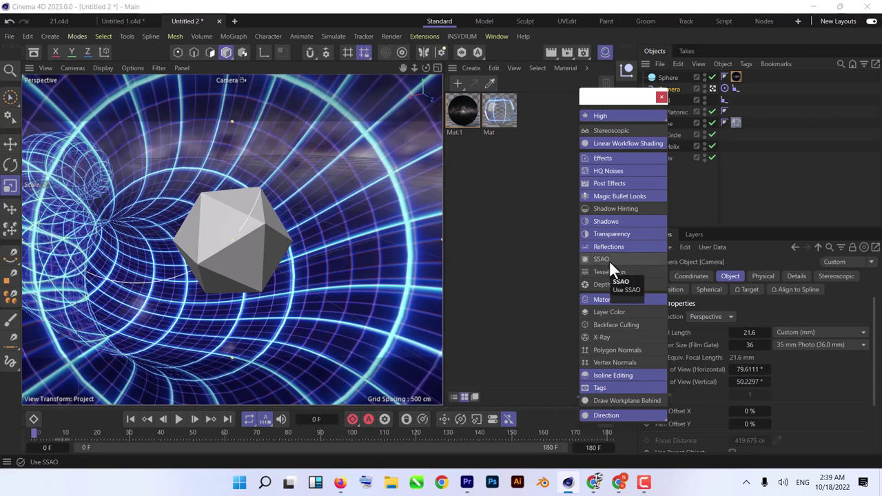
click(605, 259)
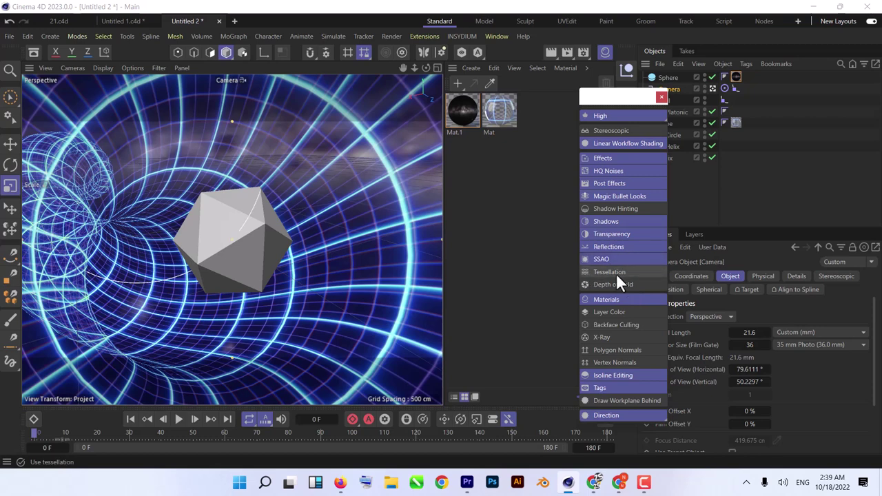
click(612, 273)
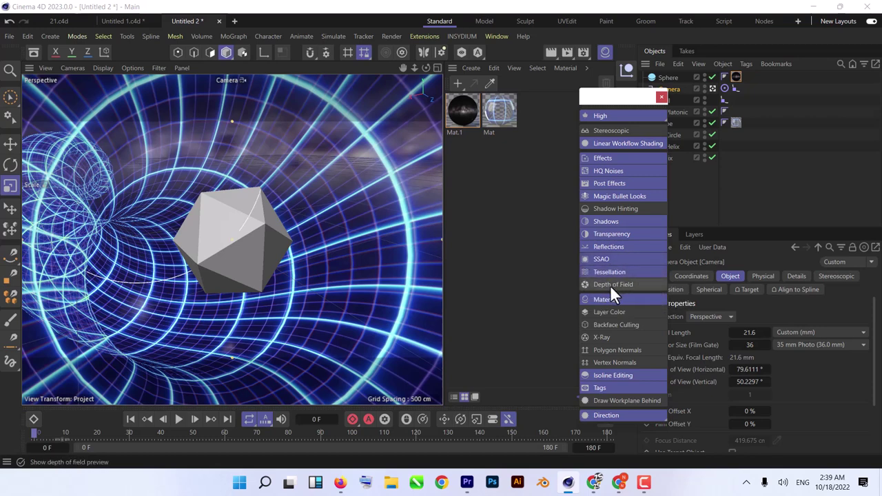
click(616, 285)
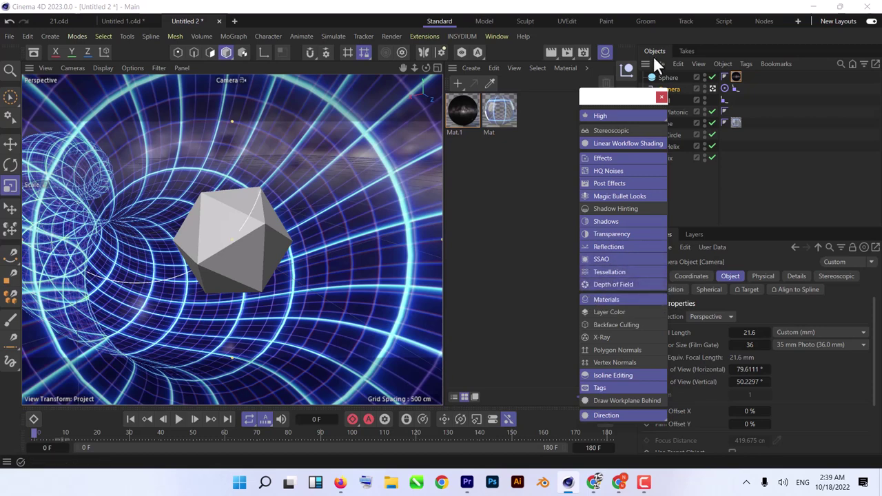
click(661, 98)
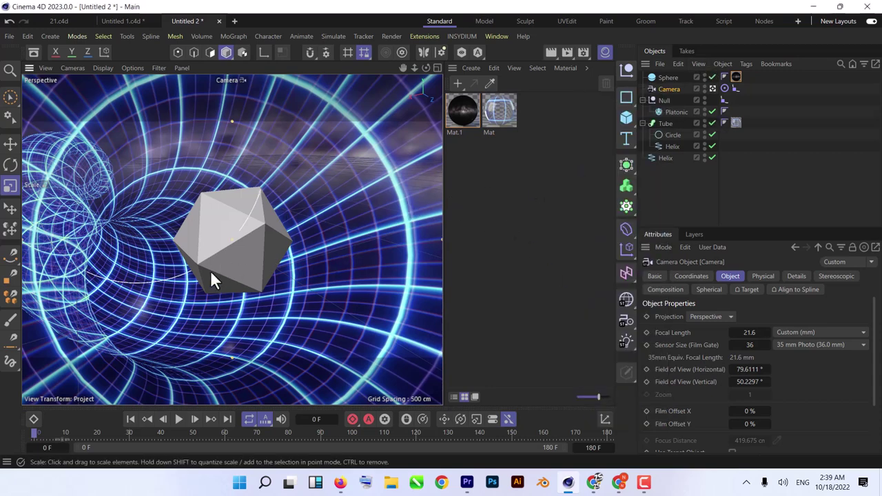
Hide the Material Manager and check the tunnel through the scene camera in a maximized viewport
click(602, 53)
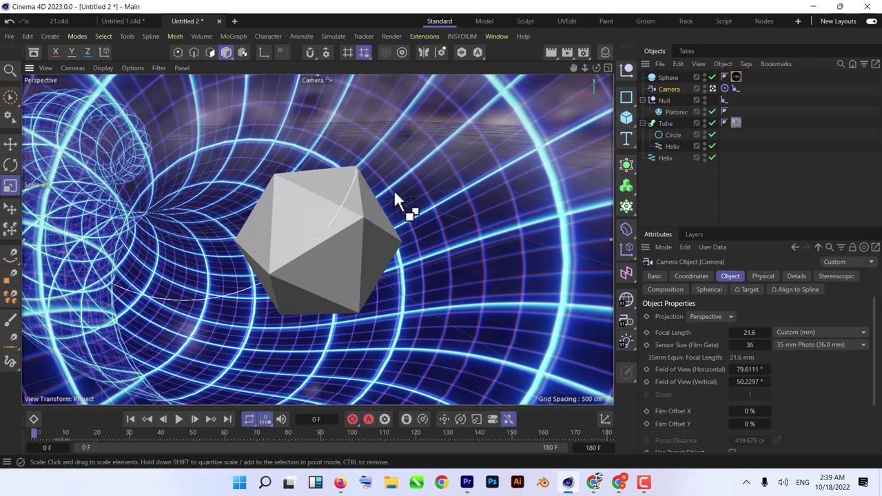
key(Delete)
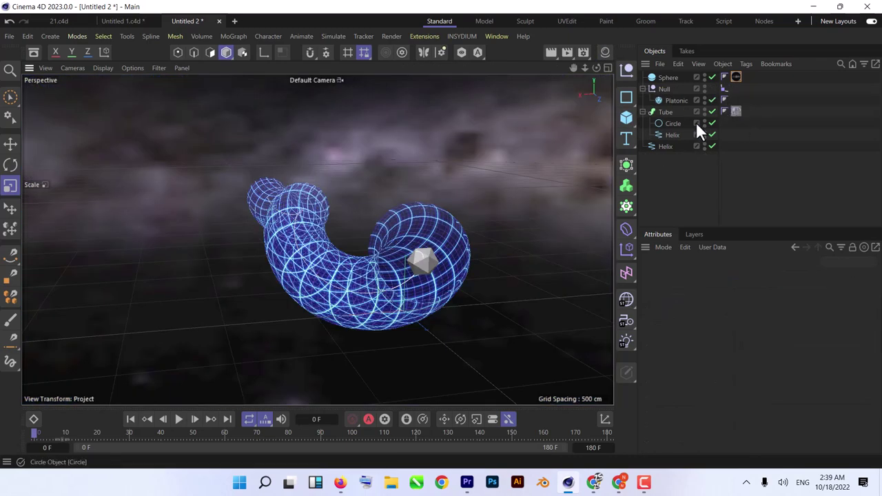
key(ctrl+z)
click(711, 88)
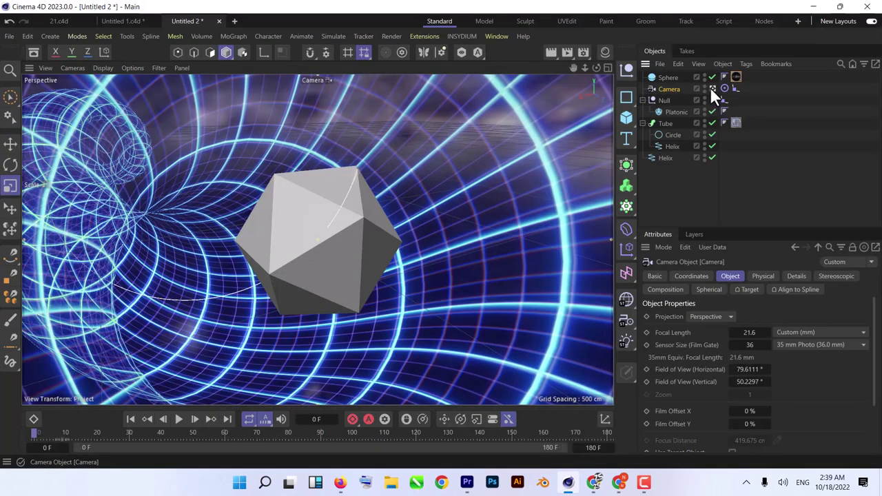
key(ctrl+Tab)
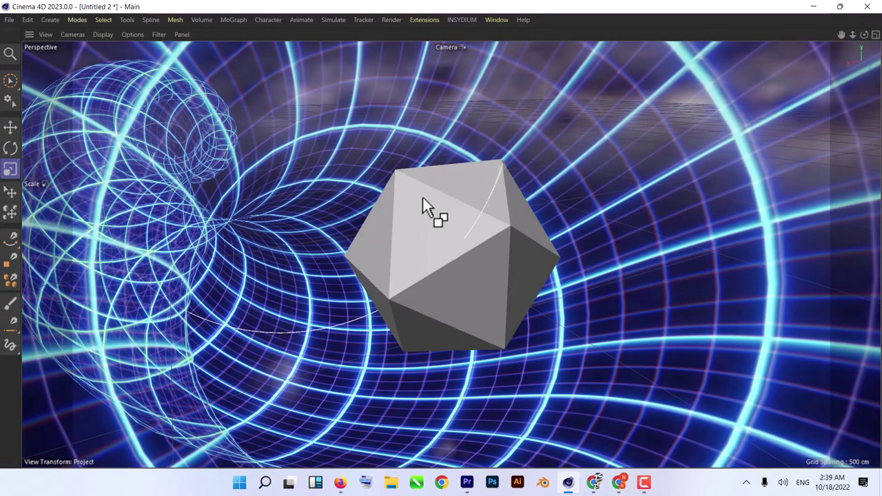
key(ctrl+Tab)
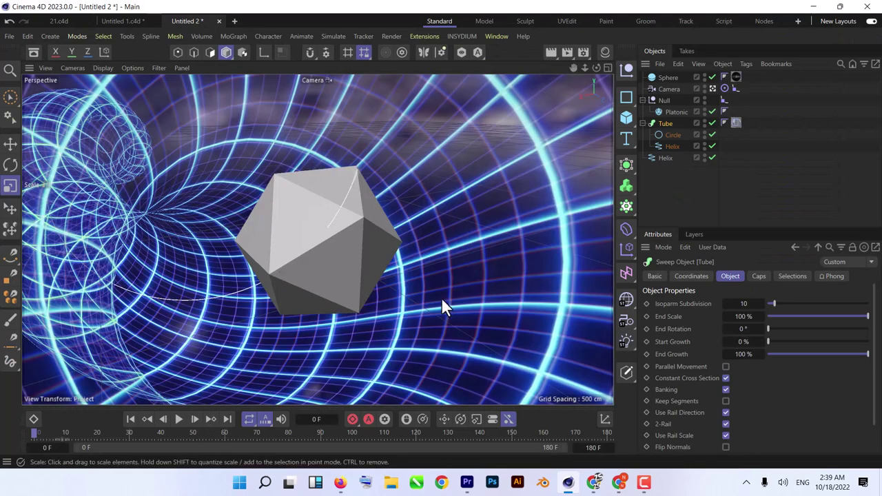
Play the tunnel animation through the camera, stop it and return to the first frame
click(176, 420)
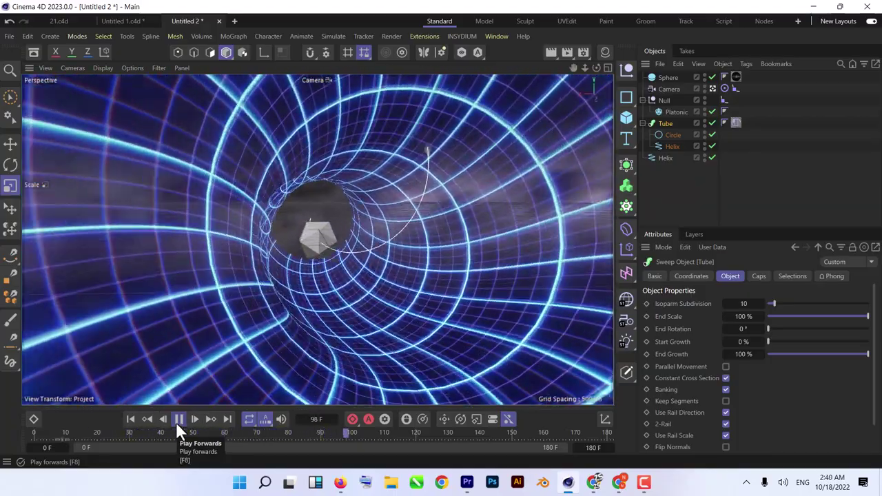
click(178, 419)
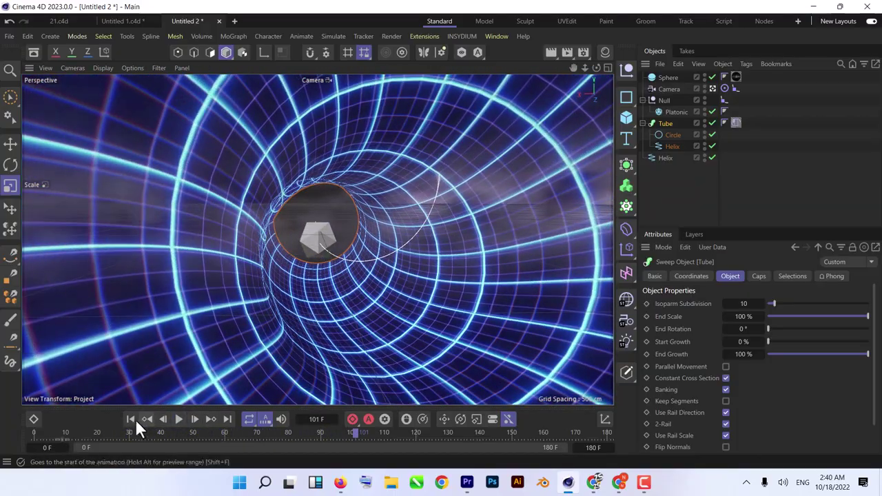
click(132, 419)
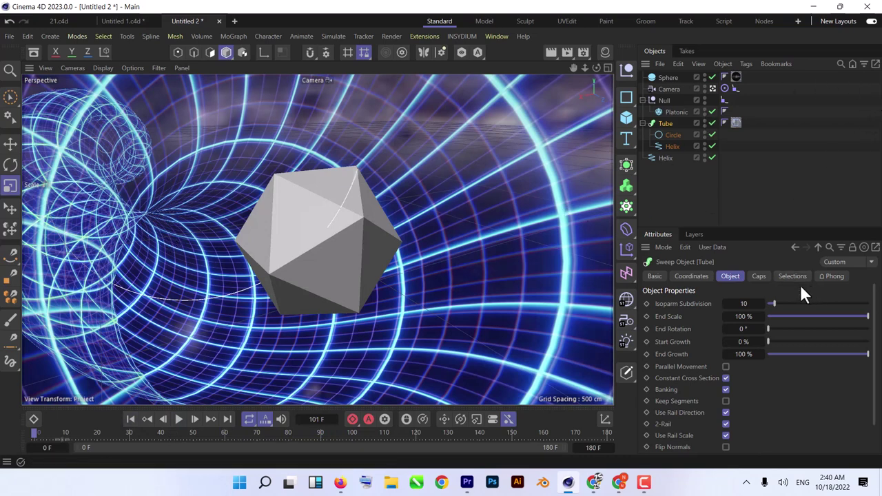
Enable the Magic Bullet Looks effect in the render settings and close them
click(582, 52)
drag(660, 44, 571, 26)
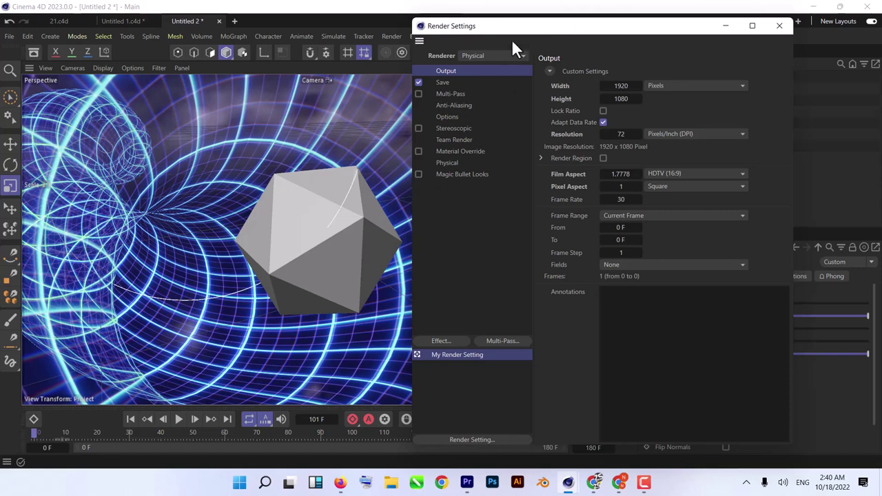
drag(523, 36, 593, 26)
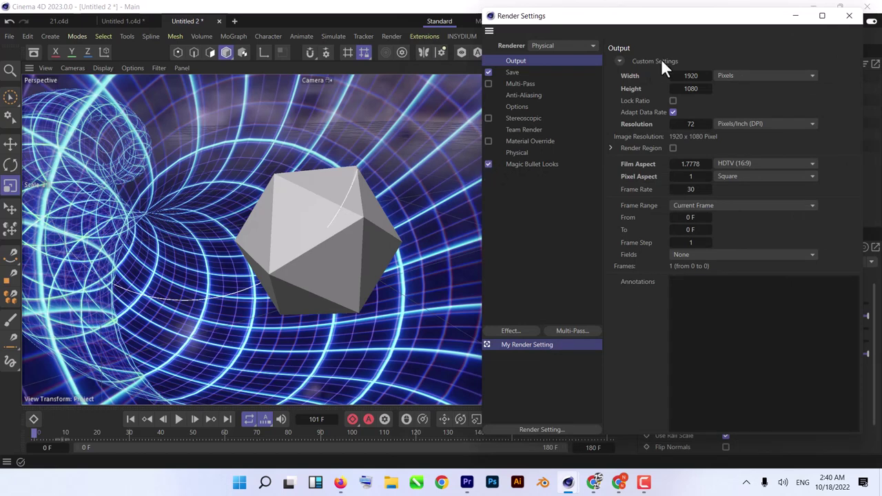
drag(693, 28, 641, 131)
click(654, 124)
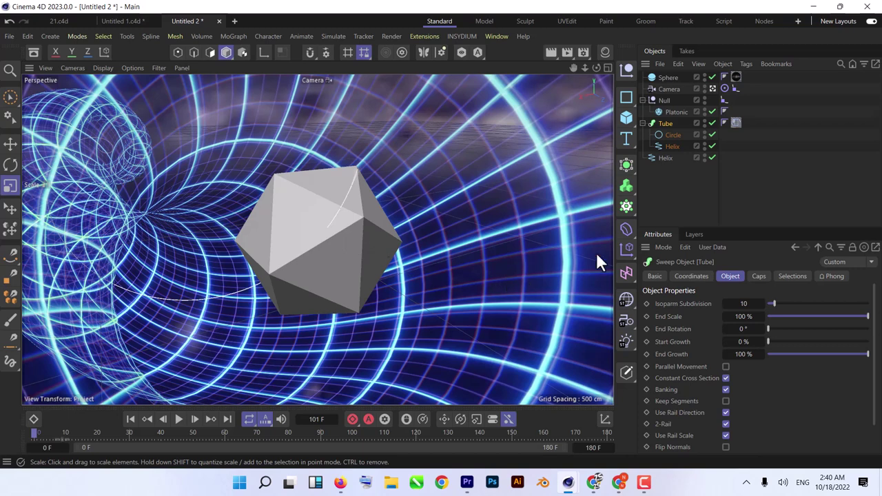
Set the camera's F-Stop to 0.61, its sensor size to 37 mm and its horizontal field of view to about 77.67°
click(671, 90)
click(763, 275)
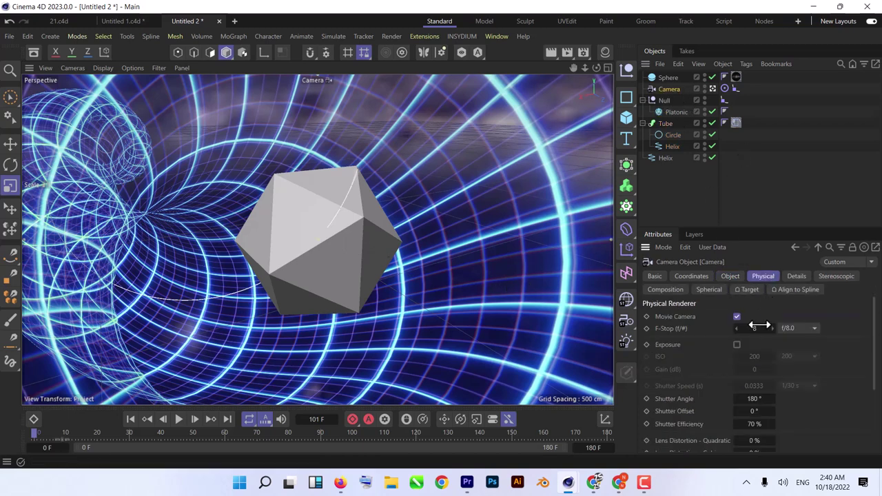
drag(736, 328, 785, 327)
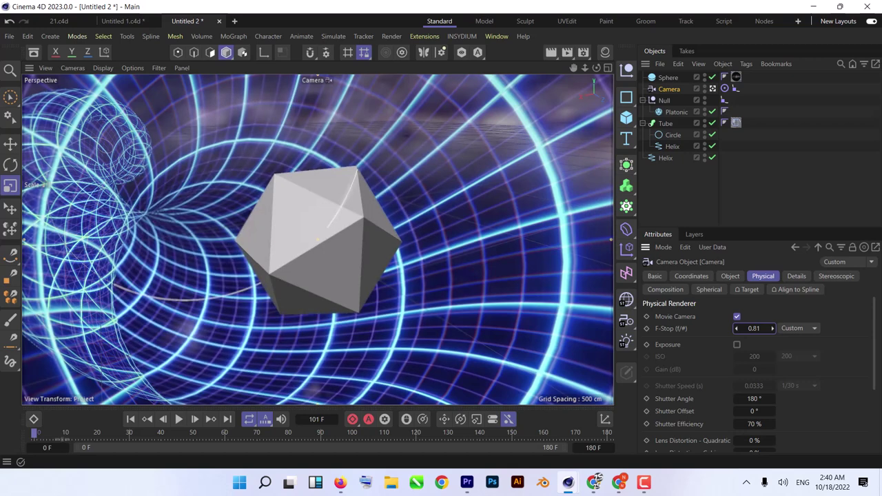
mouse_move(751, 328)
mouse_down()
mouse_move(722, 328)
mouse_move(742, 327)
mouse_up()
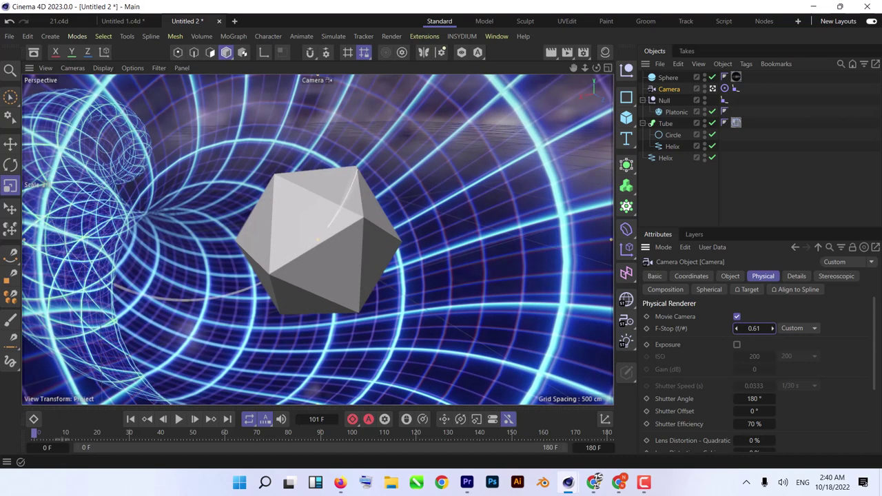
click(729, 275)
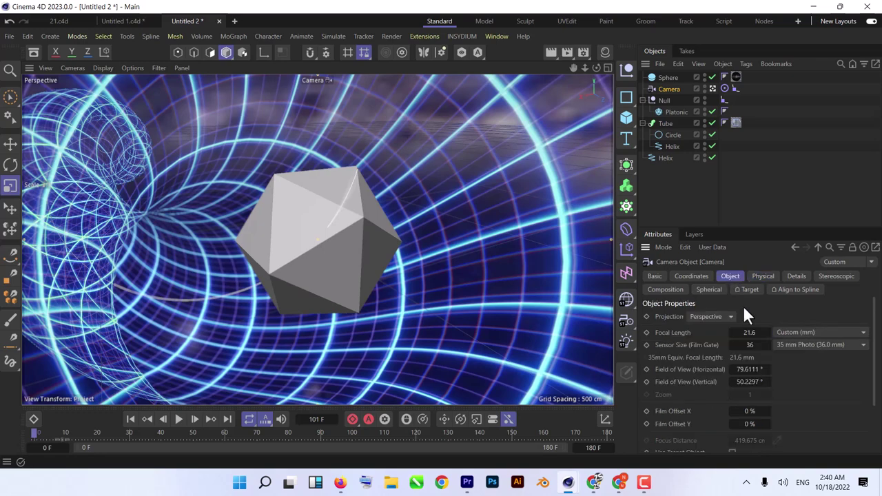
drag(748, 332, 770, 369)
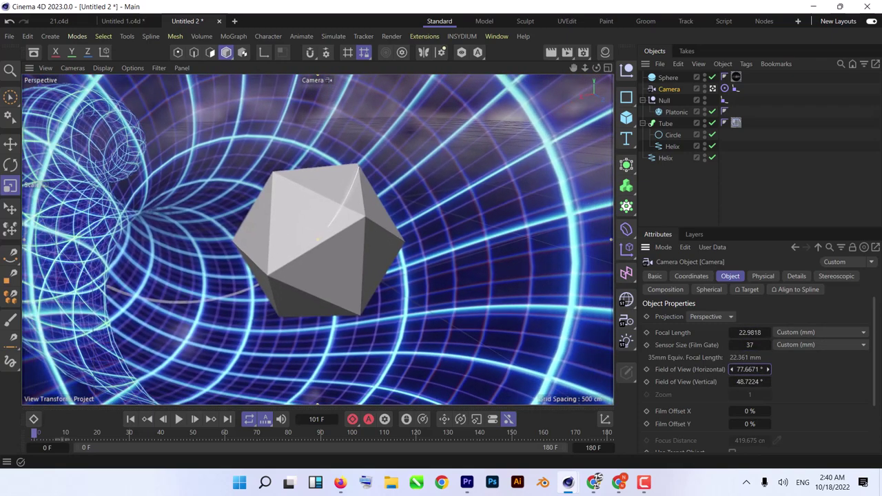
Set the start radius of both Helix splines together to 472 cm
click(680, 147)
ctrl+click(666, 157)
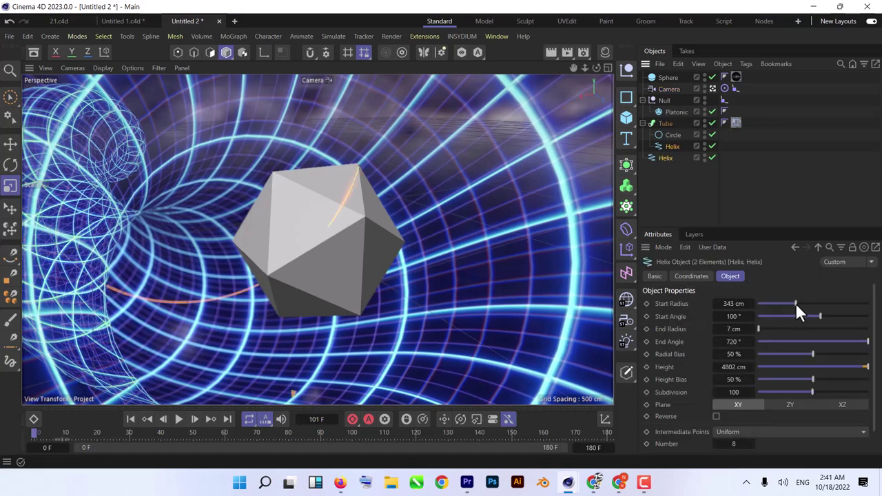
mouse_move(796, 304)
mouse_down()
mouse_move(831, 304)
mouse_move(764, 292)
mouse_move(822, 303)
mouse_move(810, 299)
mouse_up()
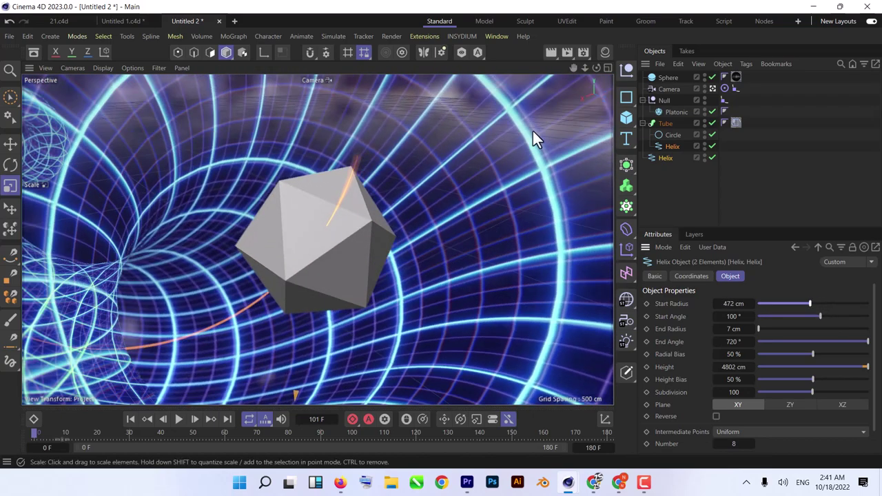
Examine the Magic Bullet Looks render settings and its look editor, then close the editor
click(582, 52)
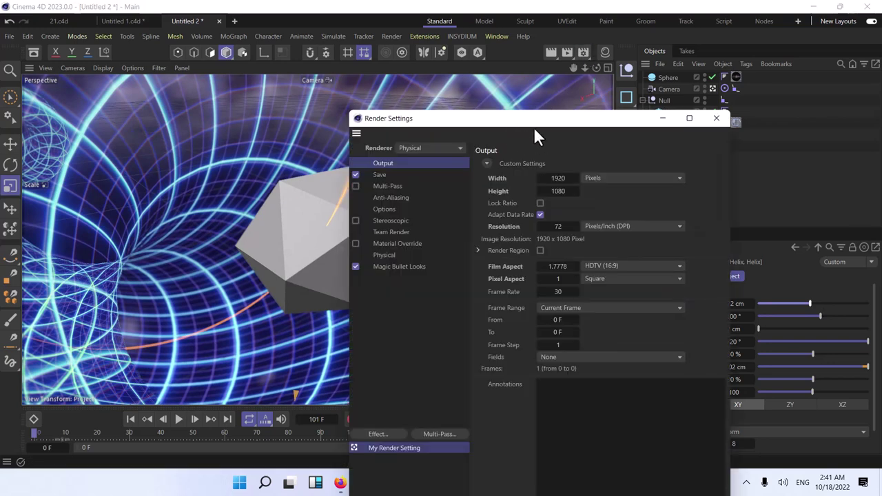
drag(536, 122, 532, 42)
click(407, 188)
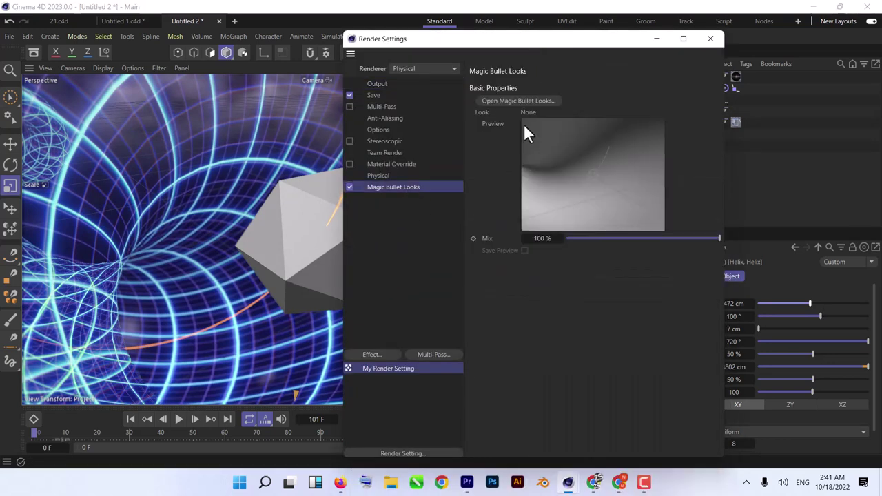
drag(560, 39, 688, 53)
click(649, 114)
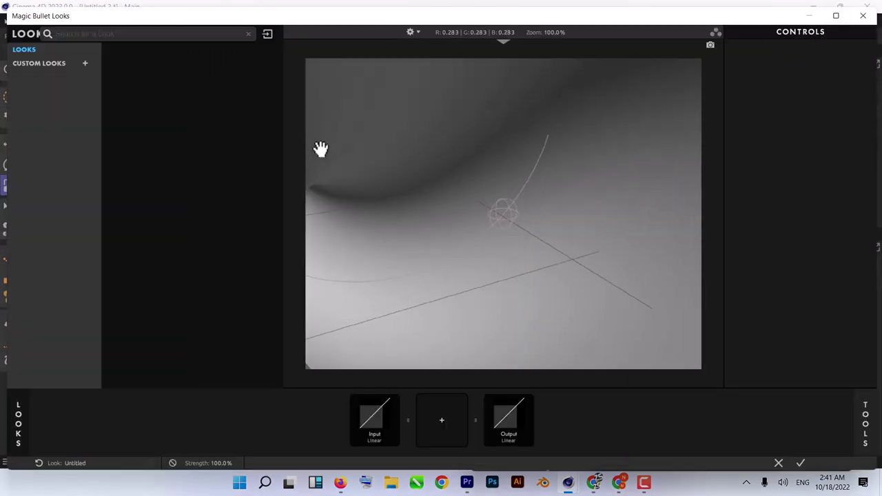
click(862, 15)
Switch the renderer from Physical to Viewport Renderer
click(547, 82)
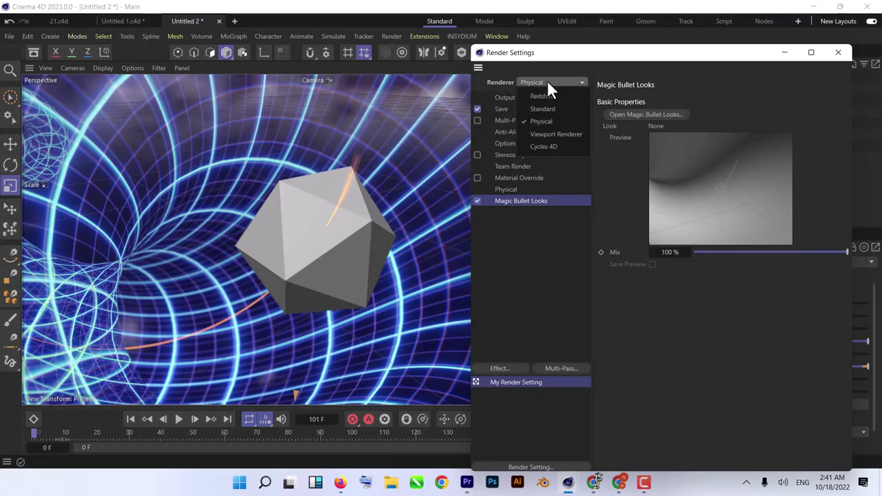
click(561, 132)
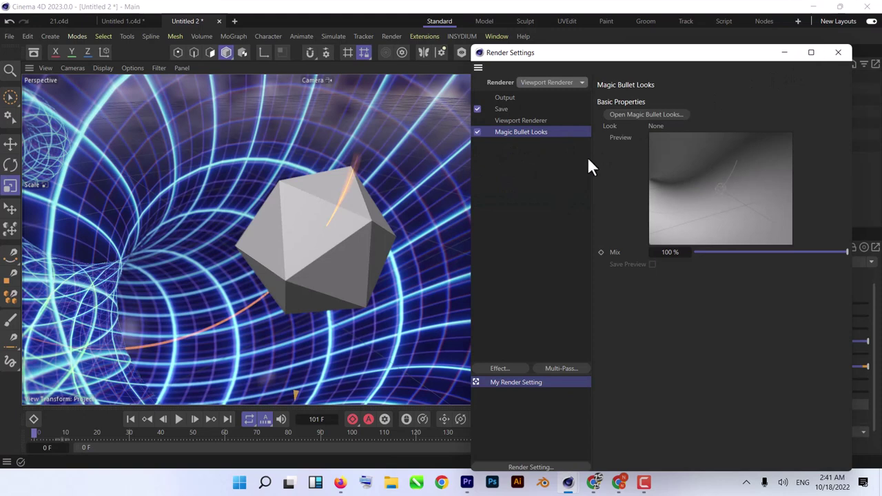
Close the render settings, render the current frame in the Picture Viewer, and close the viewer after checking the result
click(810, 52)
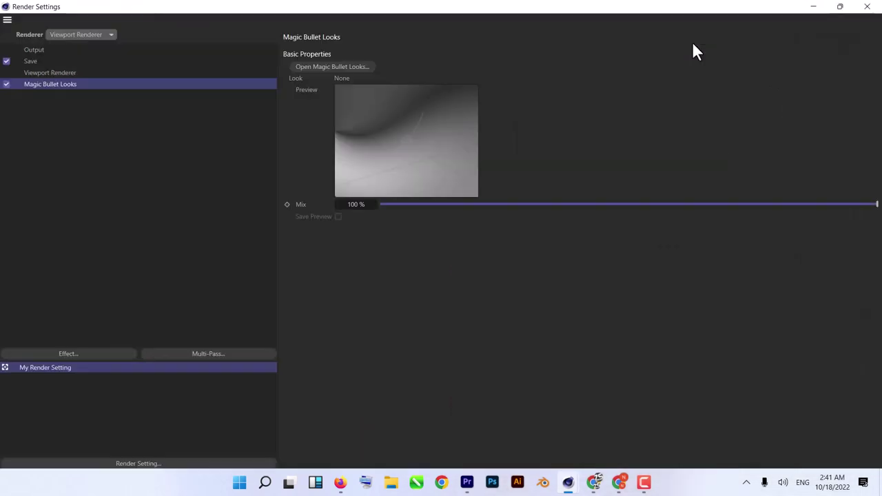
double_click(730, 8)
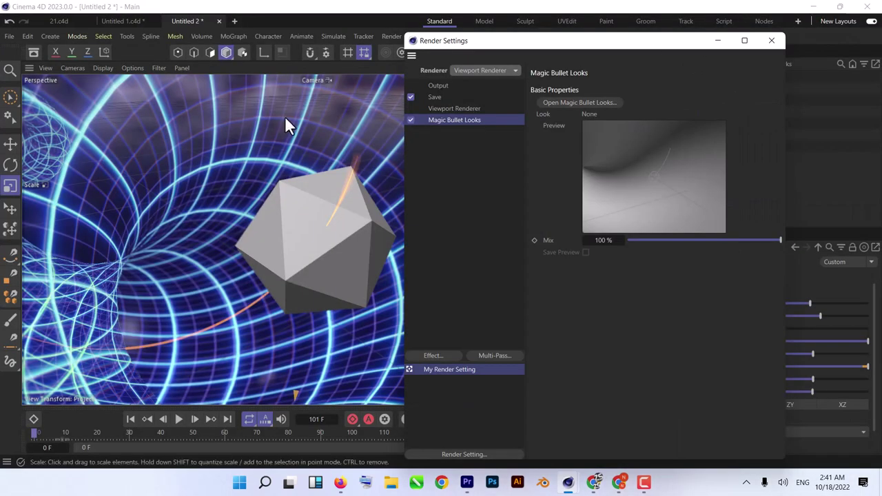
drag(412, 55, 462, 52)
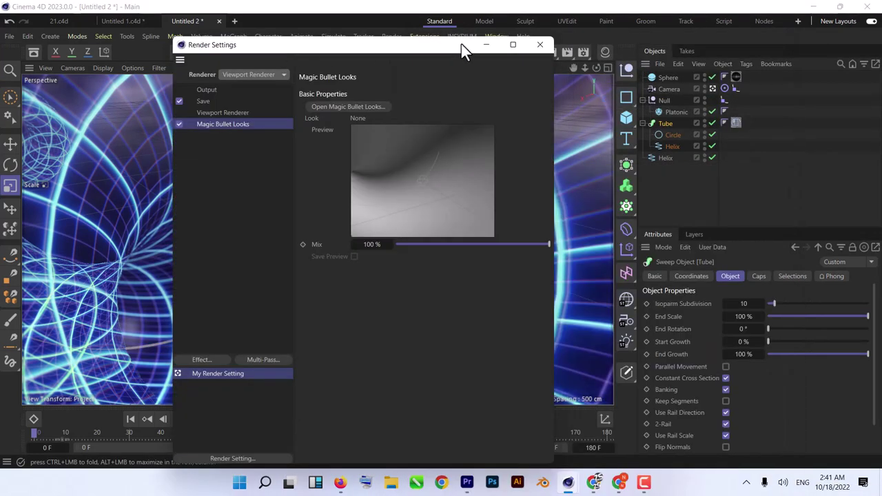
click(540, 45)
click(549, 51)
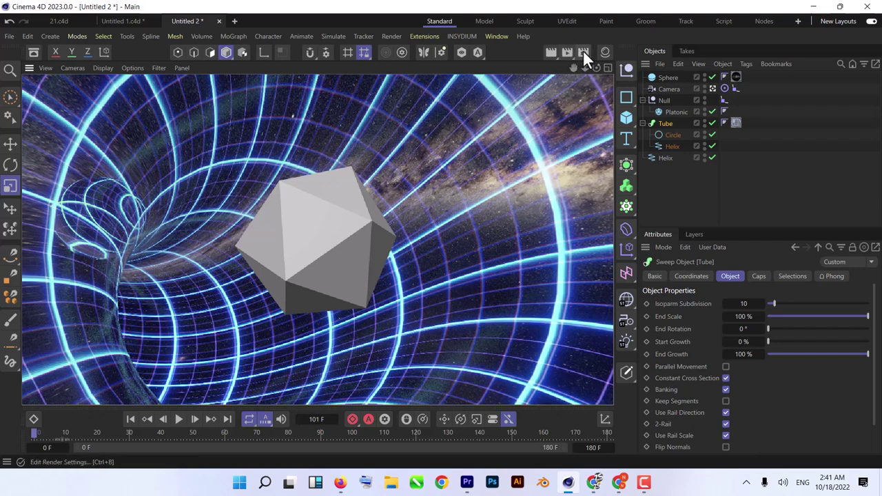
click(572, 53)
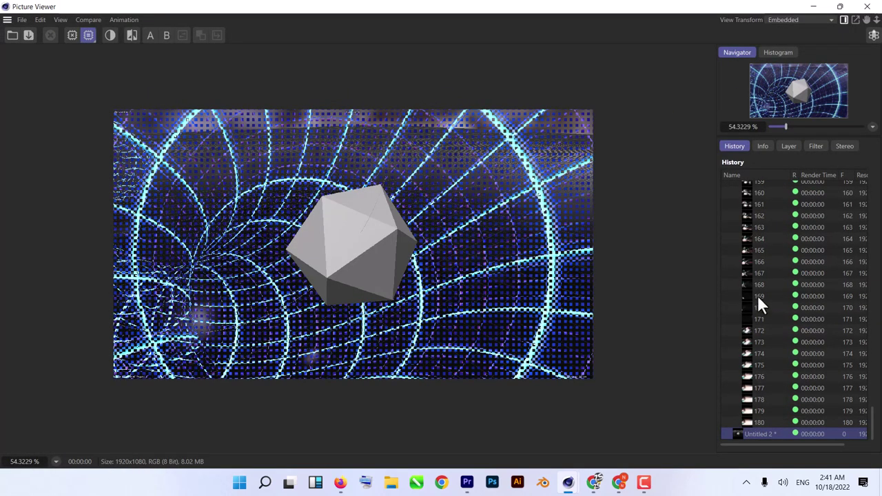
click(867, 6)
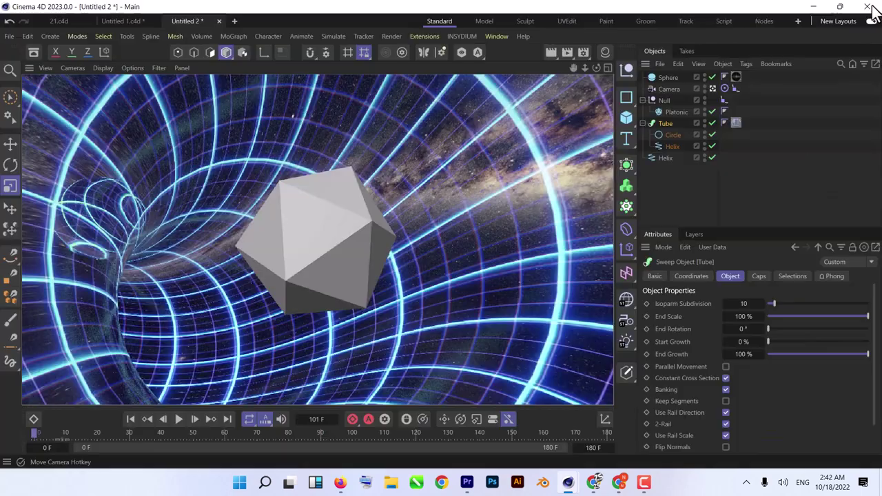
Remove the Magic Bullet Looks effect from the render settings, add a new one, and hide the settings window
click(596, 53)
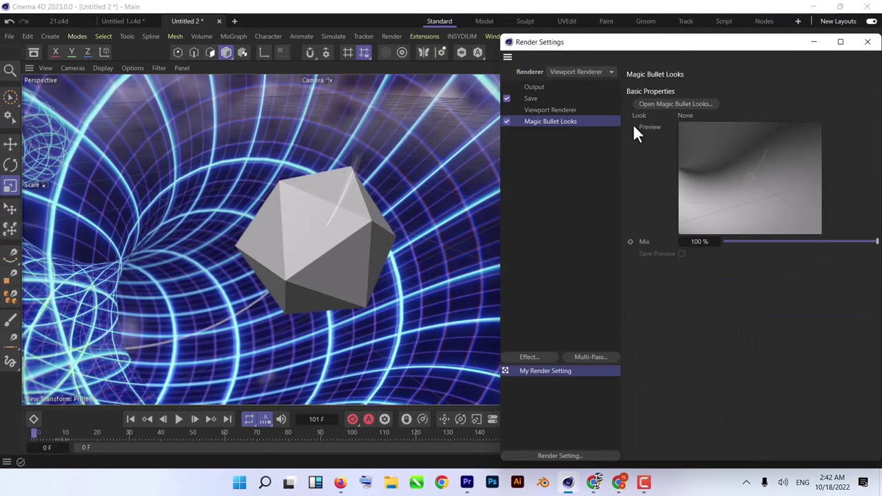
key(Delete)
right_click(550, 133)
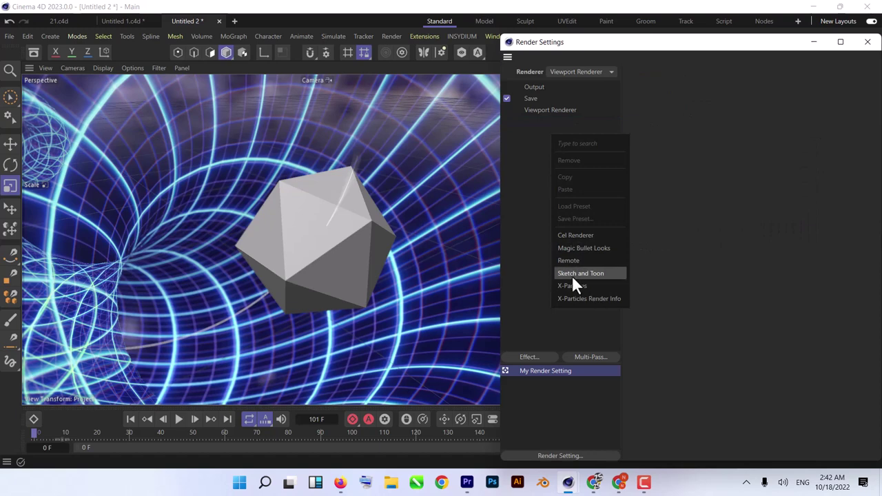
click(577, 249)
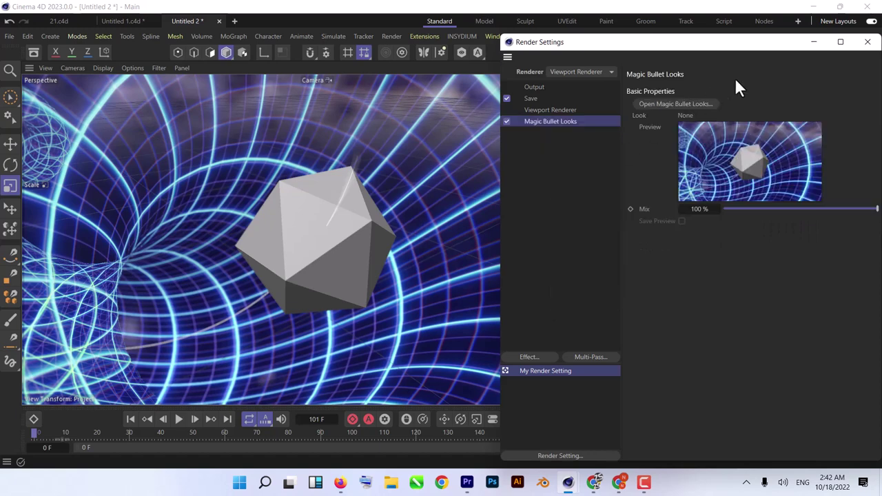
drag(769, 48, 641, 55)
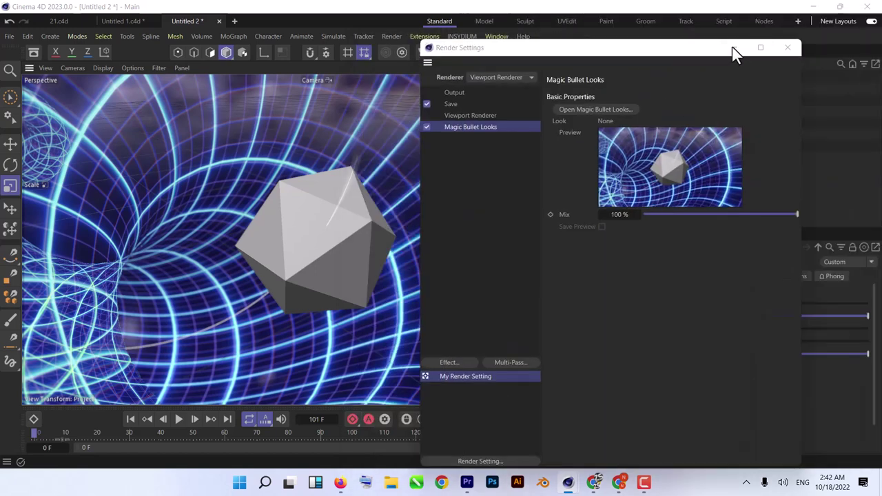
click(733, 48)
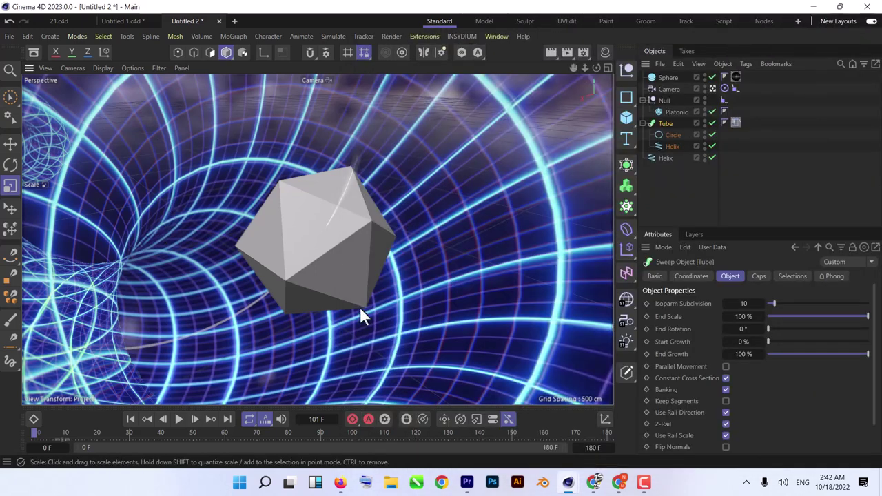
Reopen the render settings, keep the Viewport Renderer, and replace the Magic Bullet Looks effect with a newly added one
click(582, 52)
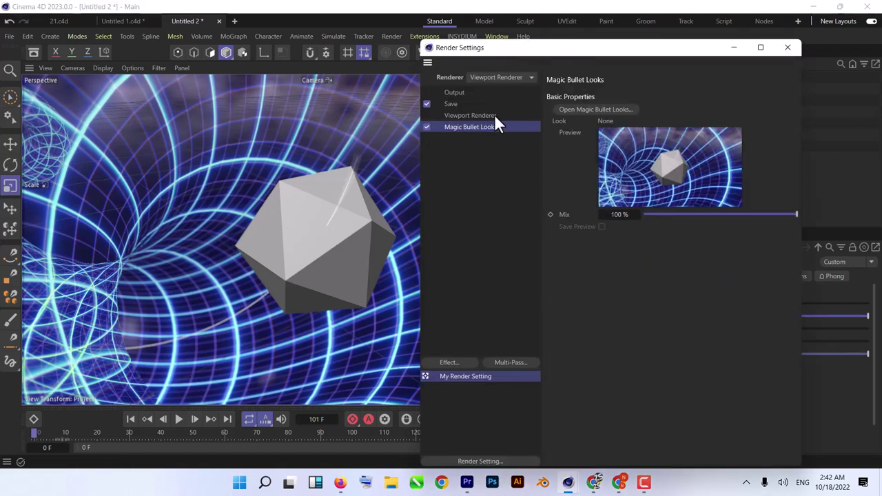
click(503, 77)
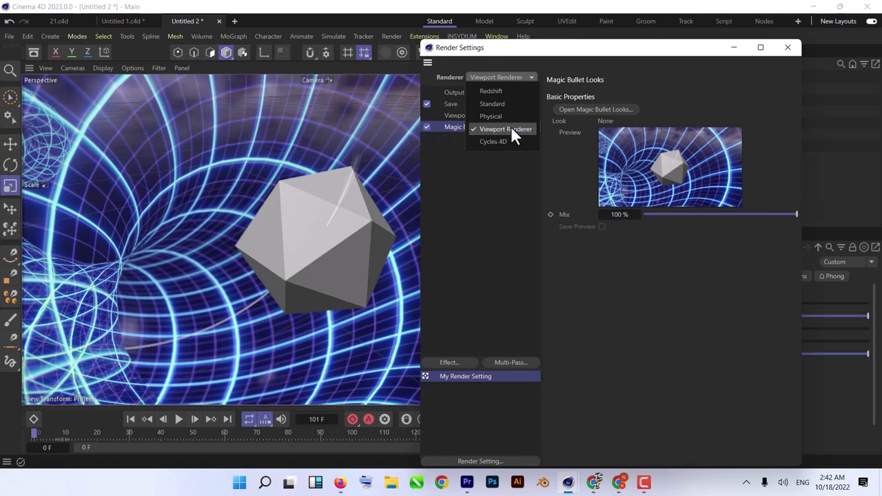
click(482, 140)
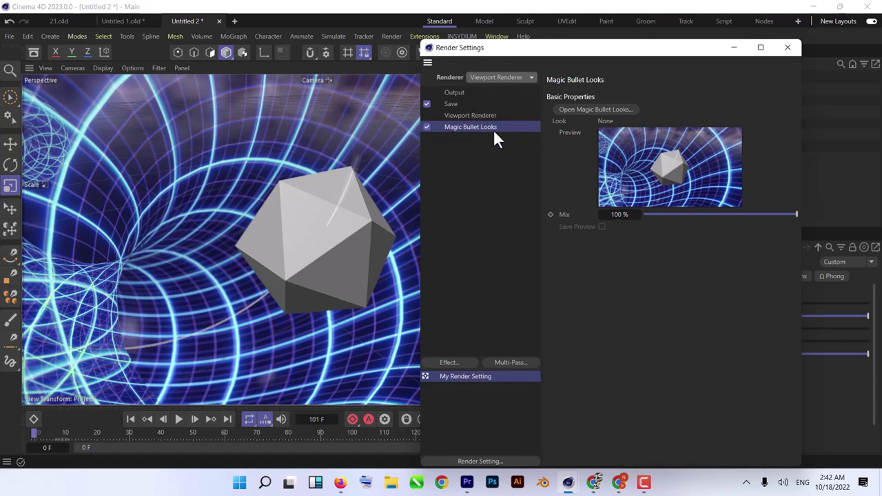
key(Delete)
right_click(459, 141)
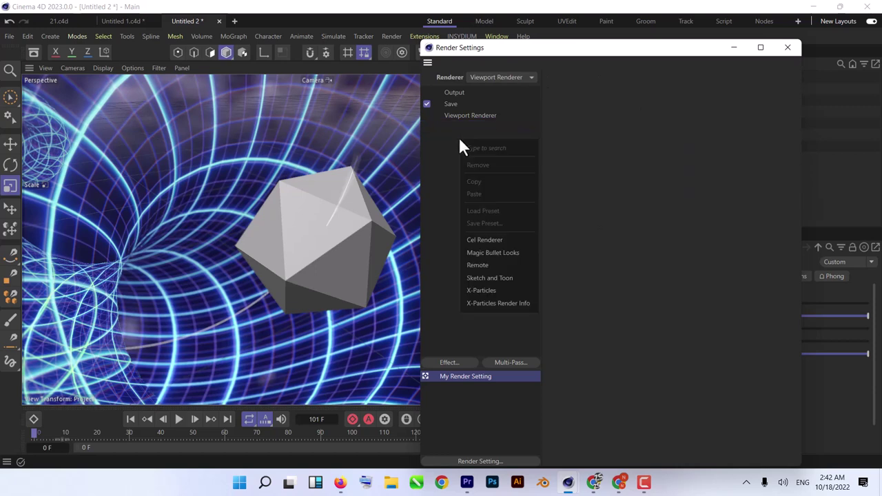
click(503, 253)
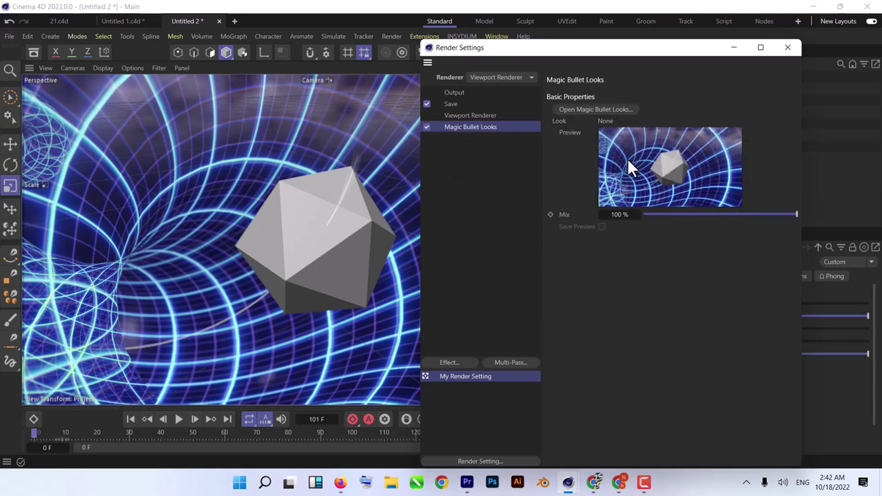
Open the Magic Bullet Looks editor and preview Analog Tribe looks such as Arpels, Cartridge Family, Flip Flops, Fungus Farm, Ice Pick and Old Glory
click(604, 110)
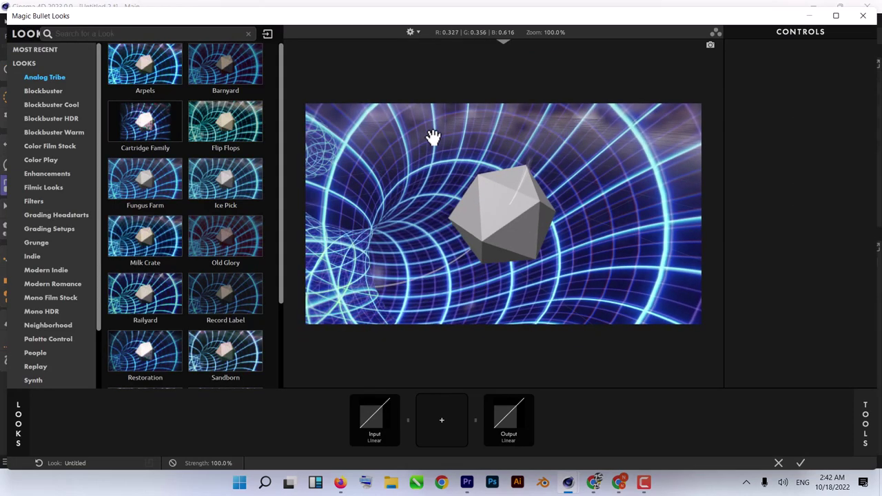
scroll(55, 182, down, 3)
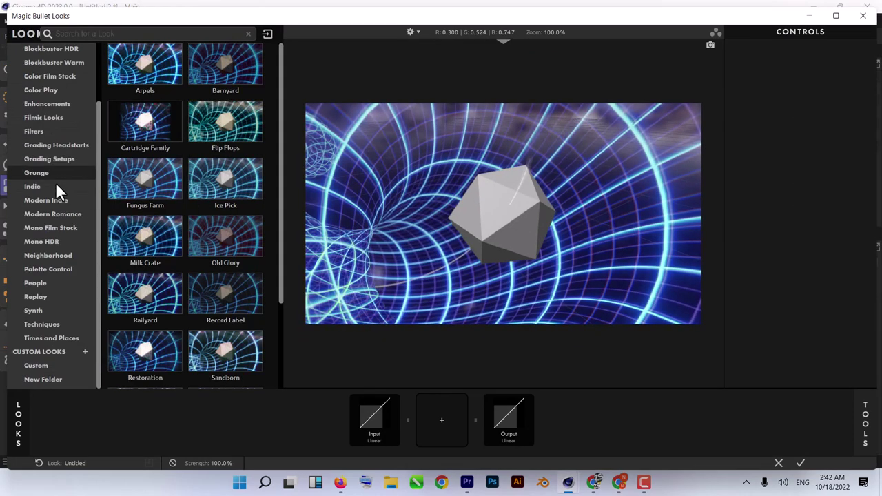
scroll(53, 208, up, 3)
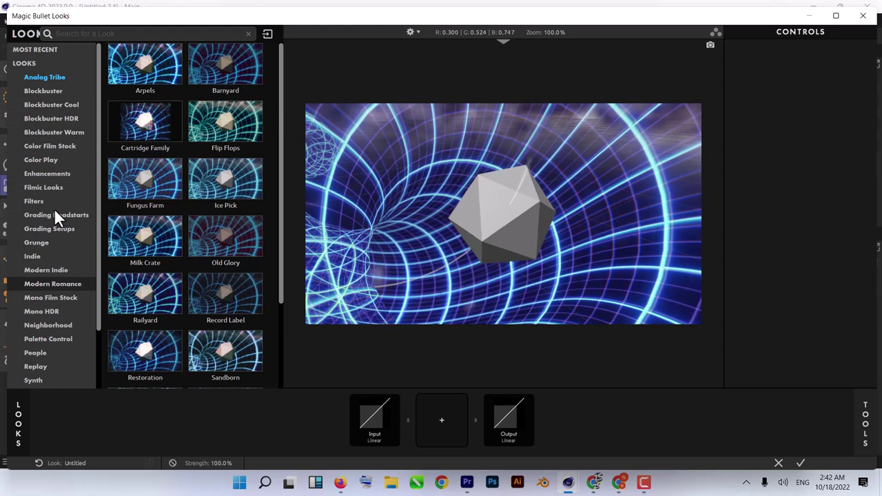
click(150, 87)
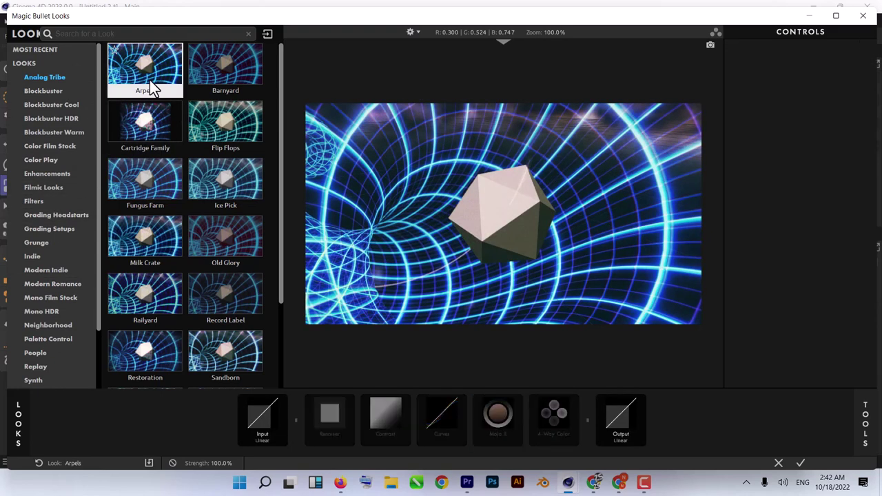
click(160, 136)
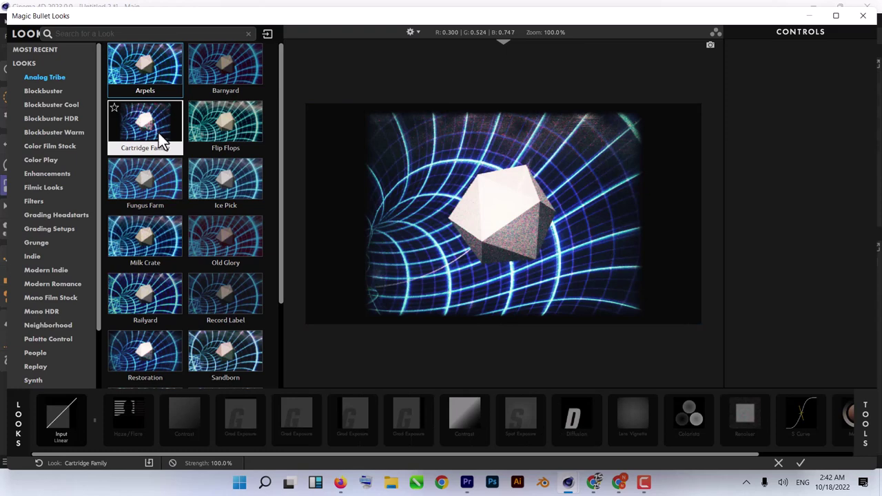
click(213, 146)
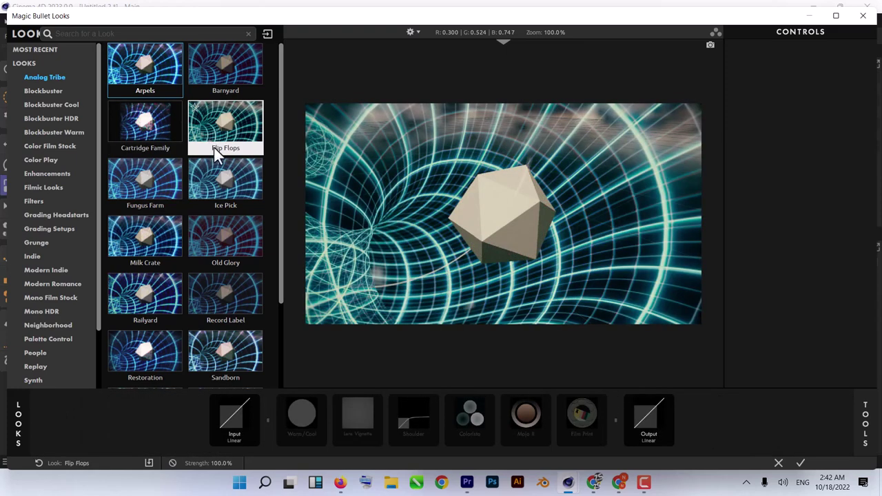
click(225, 168)
click(161, 189)
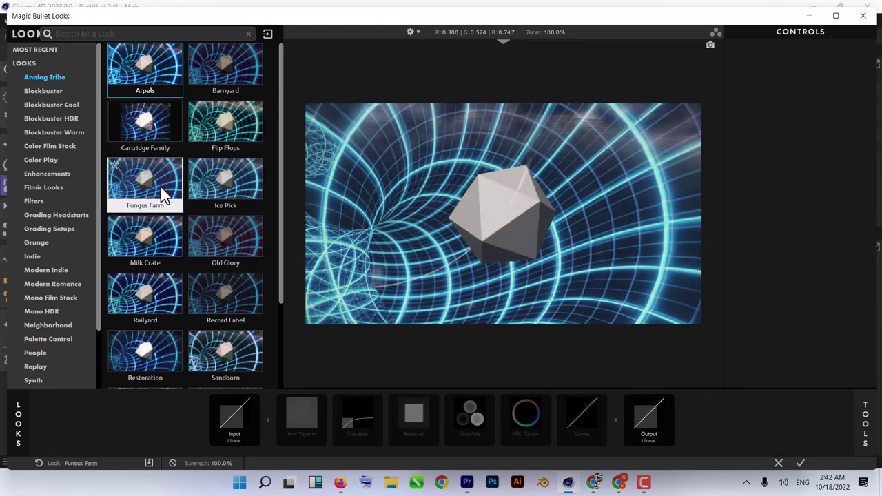
click(207, 198)
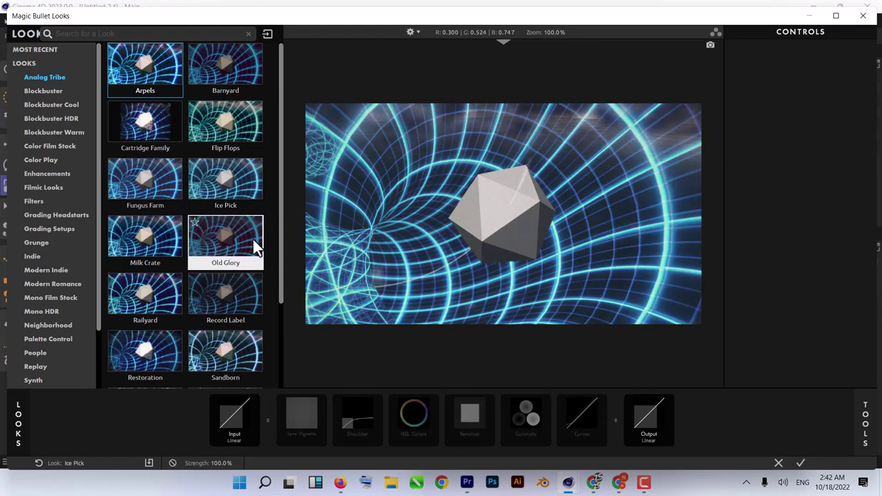
click(253, 239)
click(179, 243)
click(248, 242)
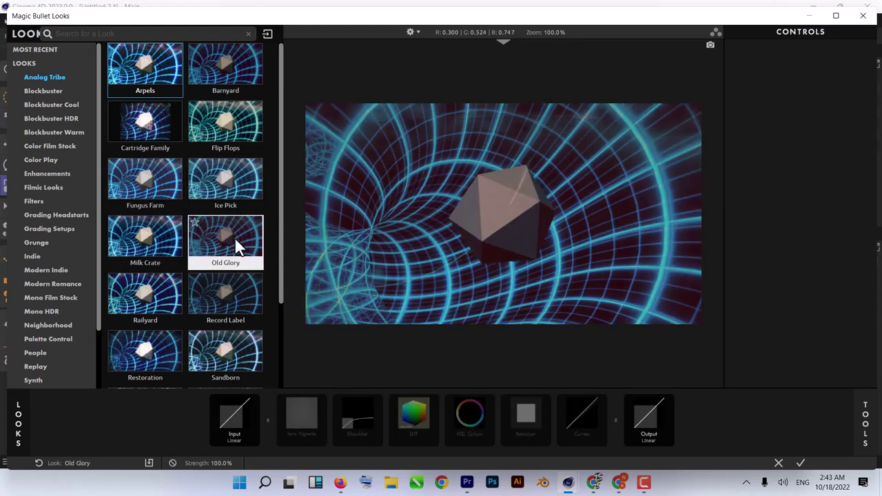
Apply the Milk Crate look from Analog Tribe, accept it, and close the render settings
click(165, 248)
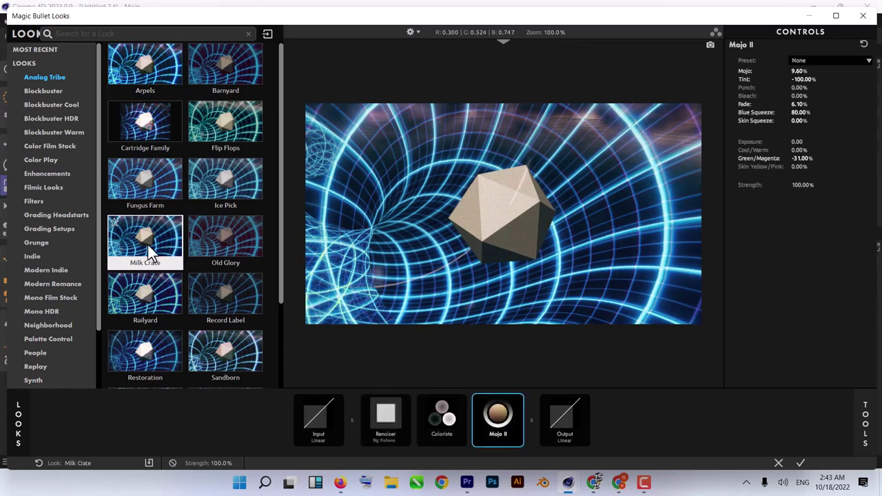
click(800, 464)
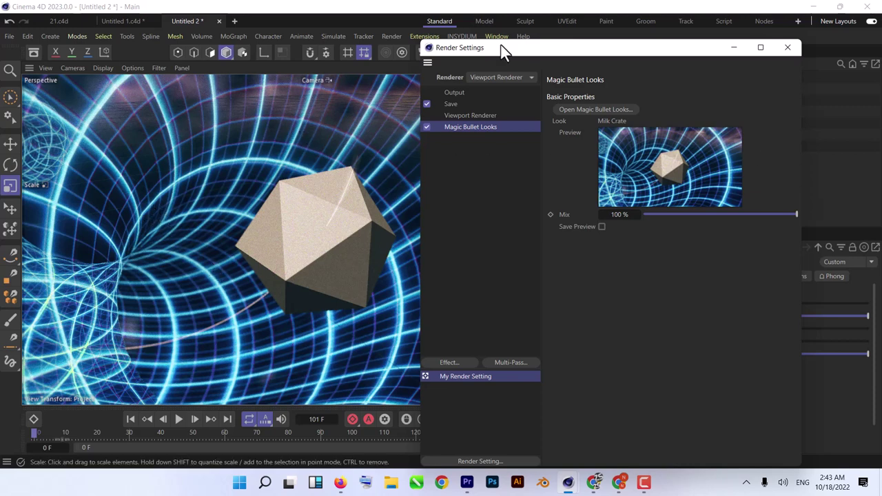
drag(571, 54, 473, 87)
click(687, 76)
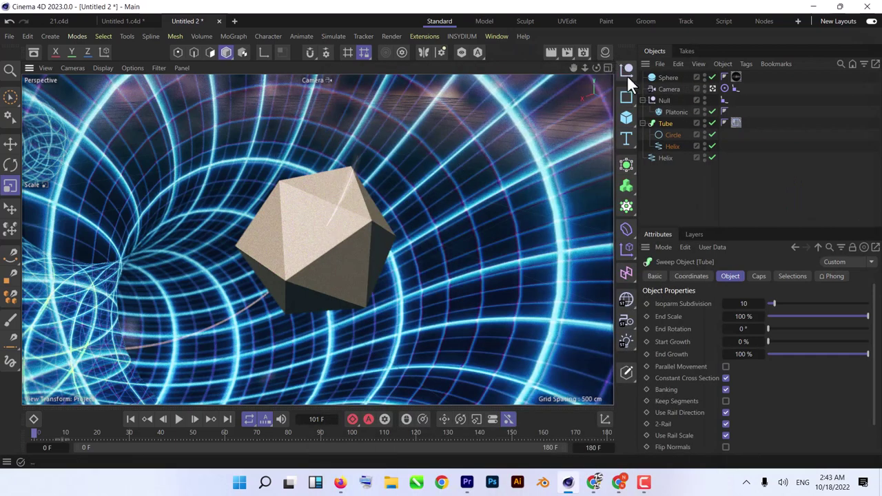
Add an Atom Array generator inside the Null and make the Platonic its child
click(626, 206)
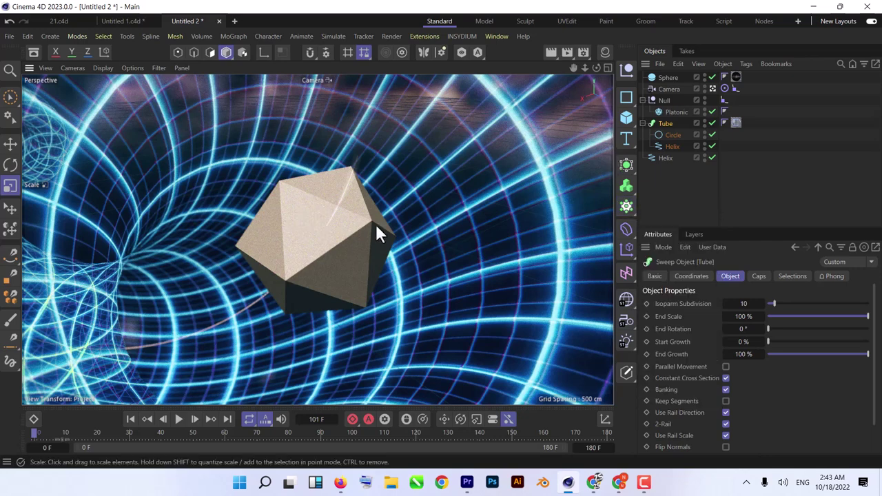
click(627, 166)
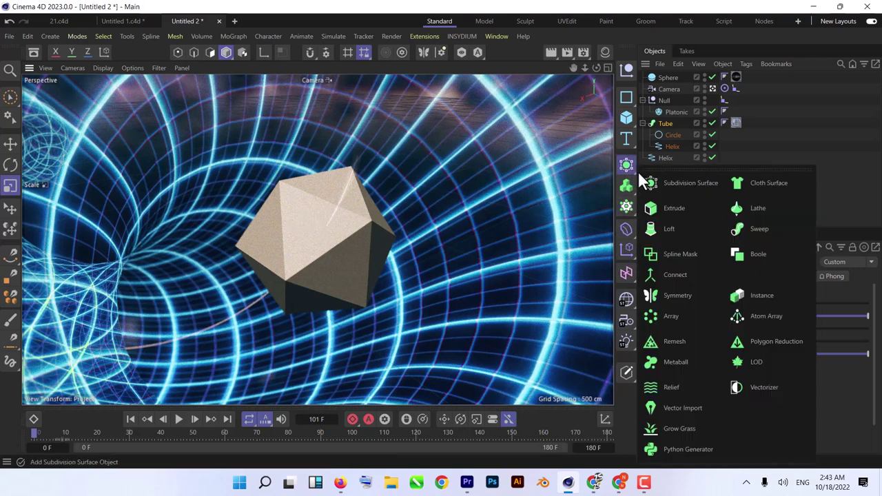
click(751, 316)
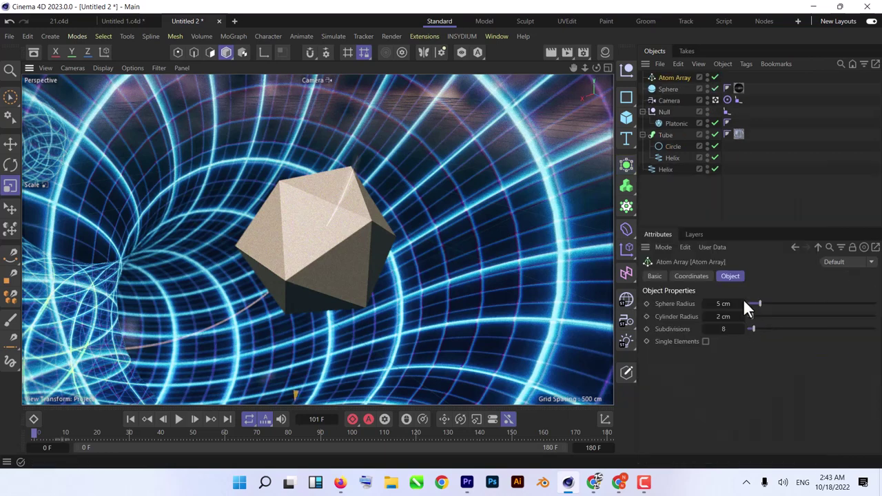
drag(679, 141, 675, 118)
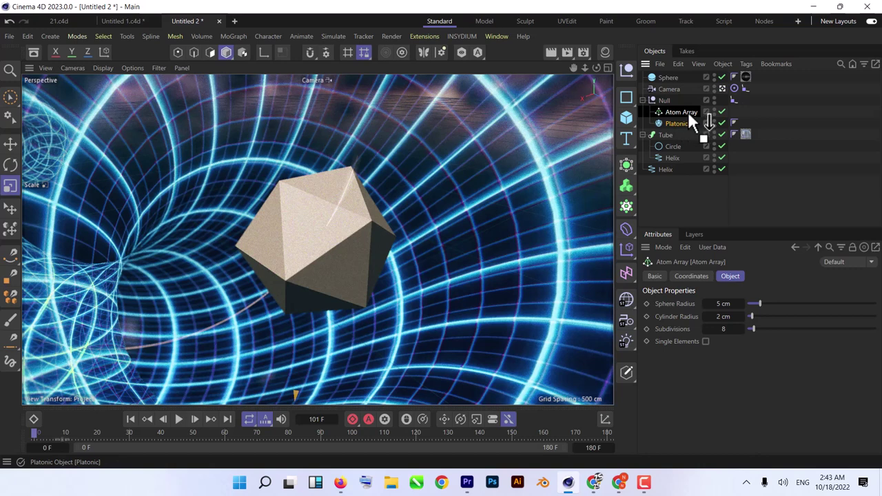
drag(685, 113, 686, 111)
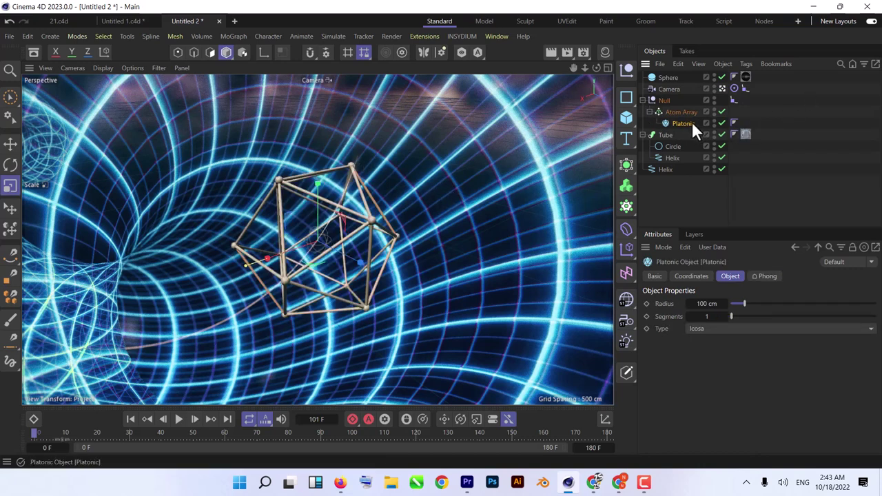
Duplicate the Platonic and place the copy directly under the Null, outside the Atom Array
key(ctrl+c)
key(ctrl+v)
drag(684, 117, 685, 116)
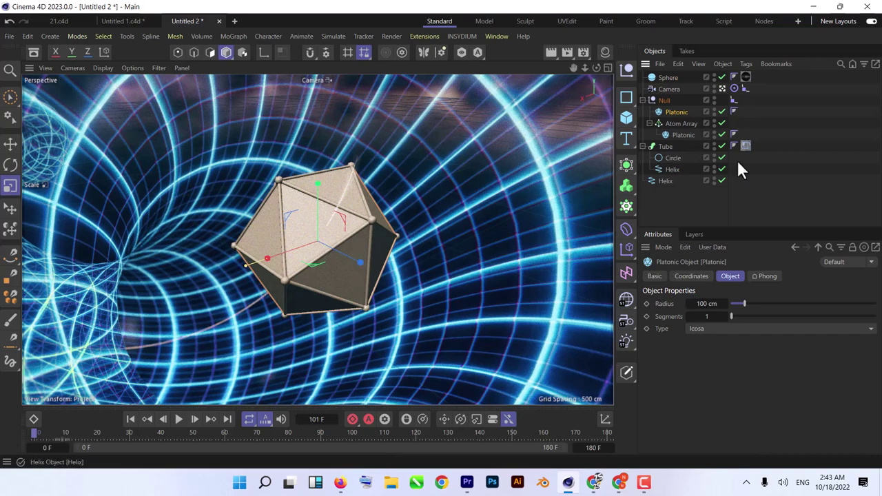
Create a new material with only Transparency enabled, using the Glass refraction preset, and assign it to the Platonic outside the Atom Array
click(605, 53)
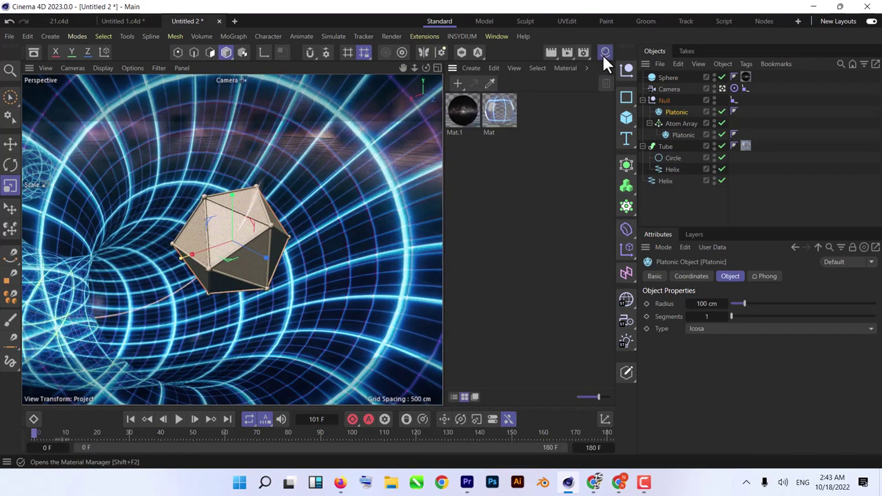
double_click(515, 157)
double_click(462, 112)
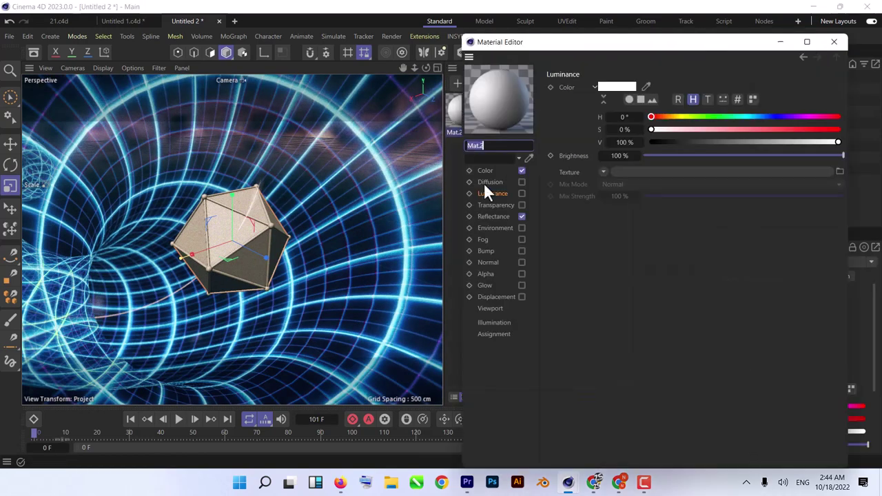
click(444, 216)
click(443, 228)
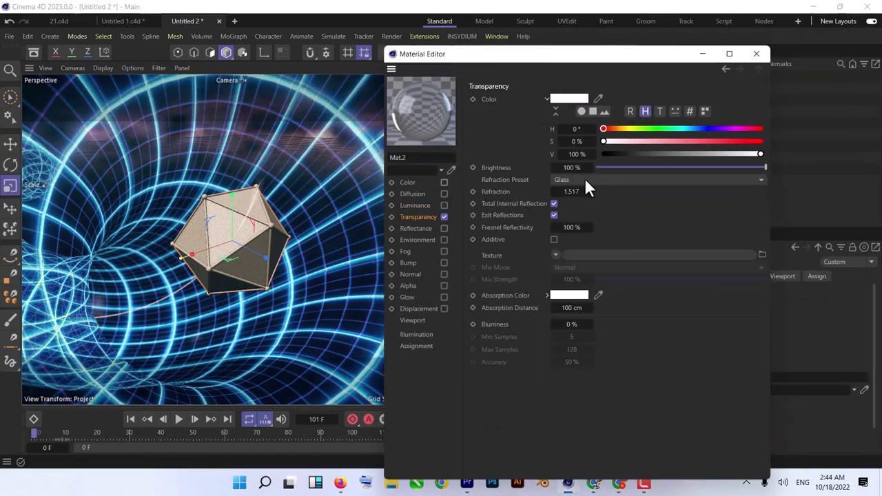
click(757, 53)
drag(590, 135, 675, 111)
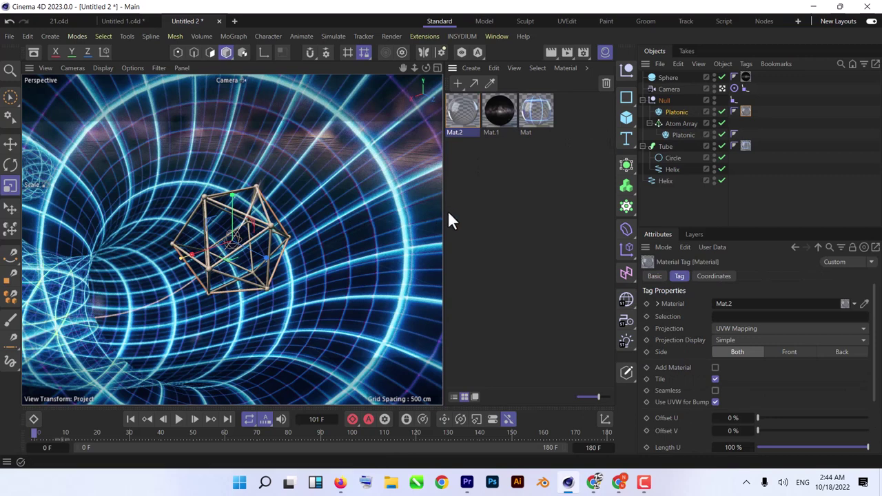
Switch the Platonic's material from Transparency to Color and Reflectance, replacing the default specular with a Reflection (Legacy) layer
double_click(461, 111)
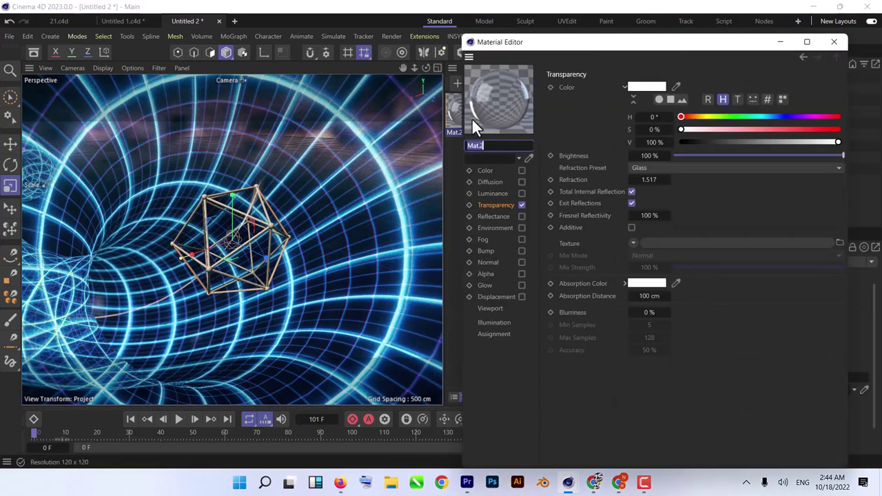
click(520, 204)
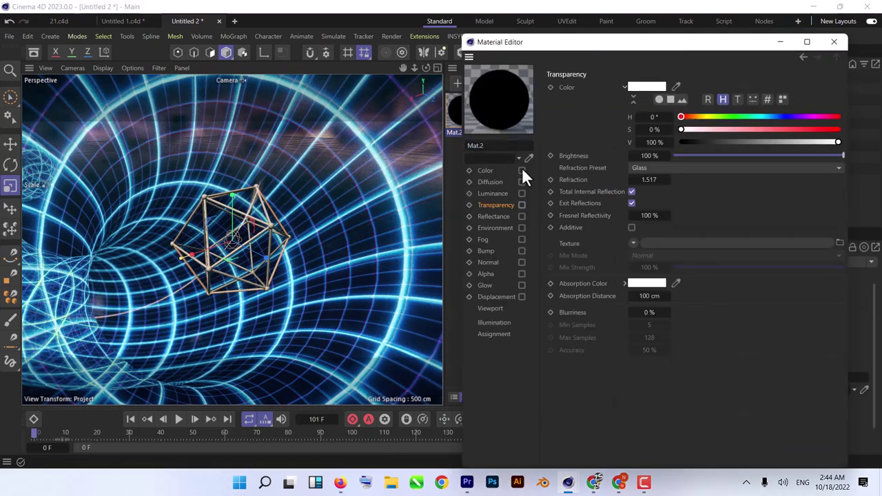
click(521, 169)
click(493, 217)
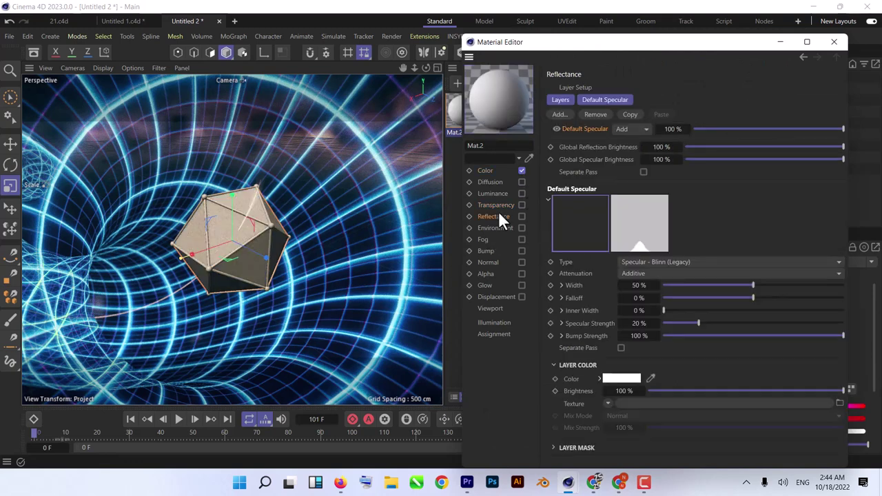
click(521, 216)
click(593, 115)
click(559, 114)
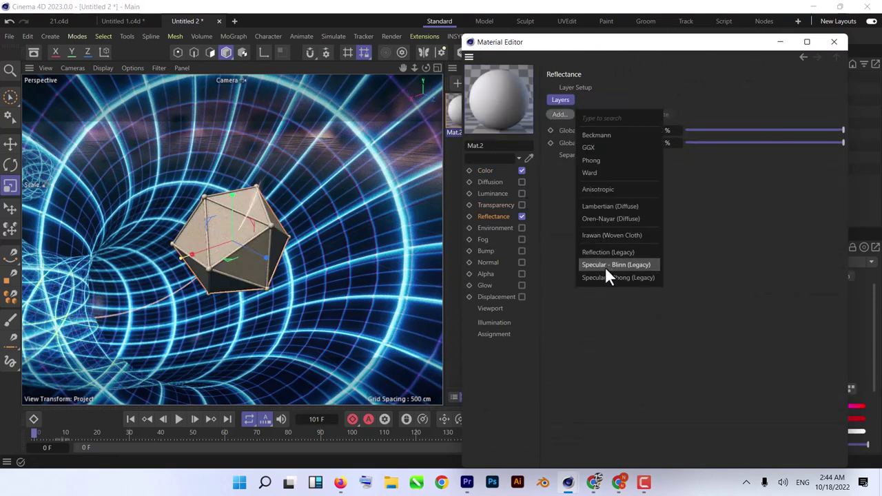
click(605, 257)
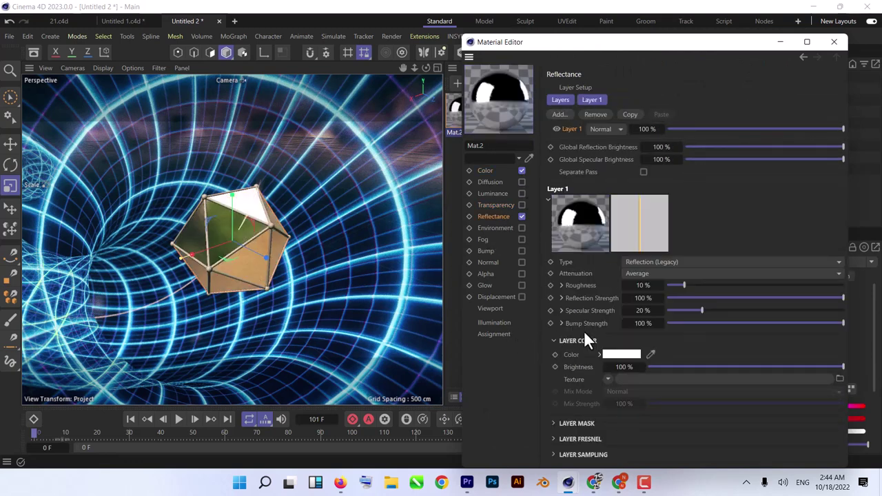
Set the reflection layer's Fresnel to Conductor with the Gold preset, and disable the material's Color channel
click(591, 438)
scroll(586, 406, down, 2)
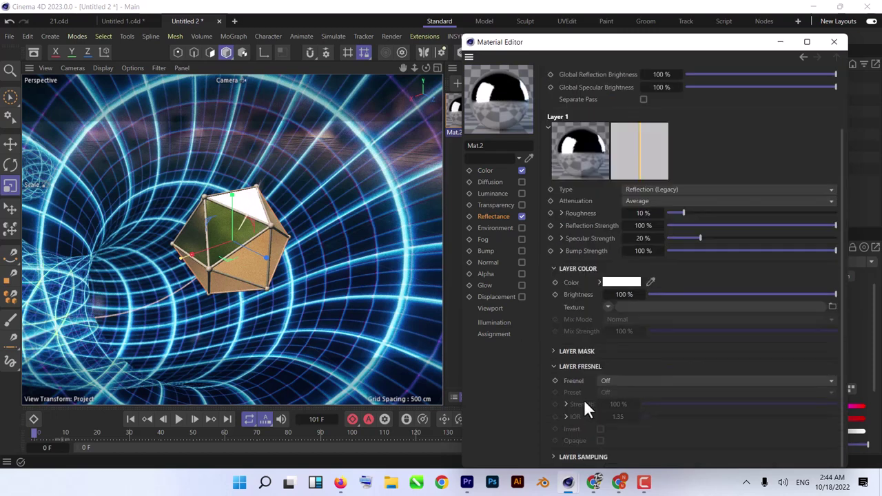
click(618, 381)
click(629, 417)
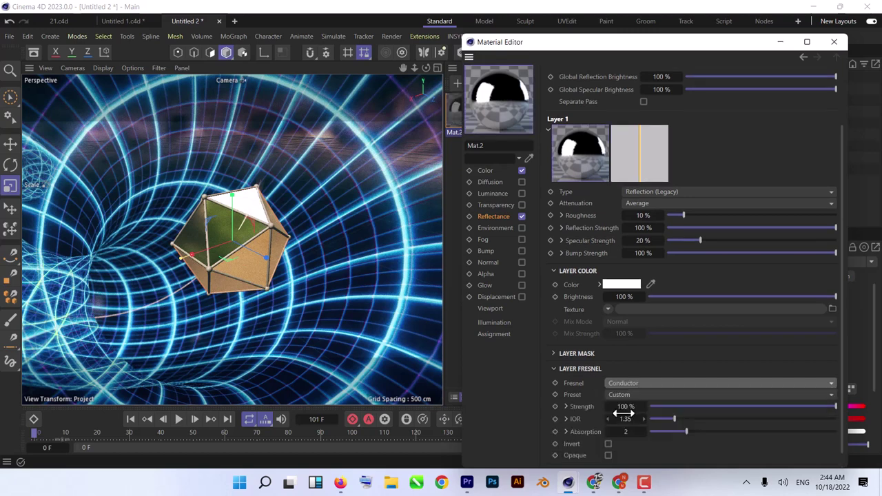
click(639, 394)
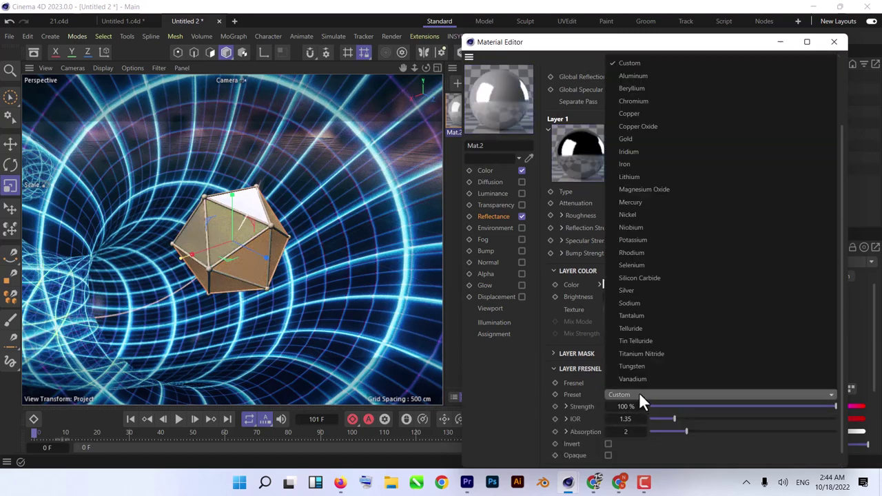
click(658, 138)
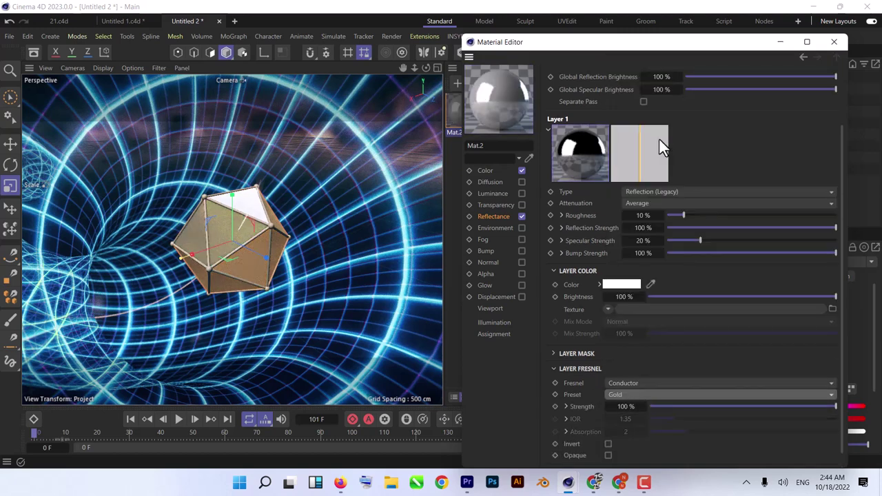
click(523, 171)
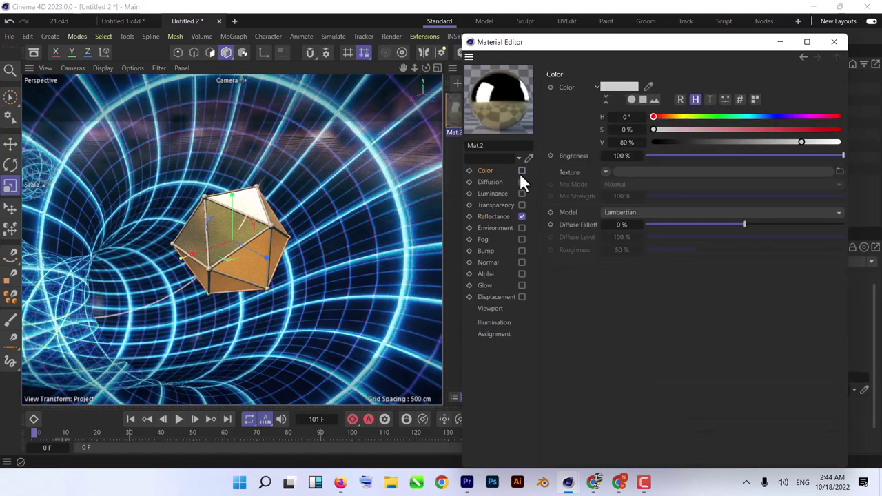
click(834, 42)
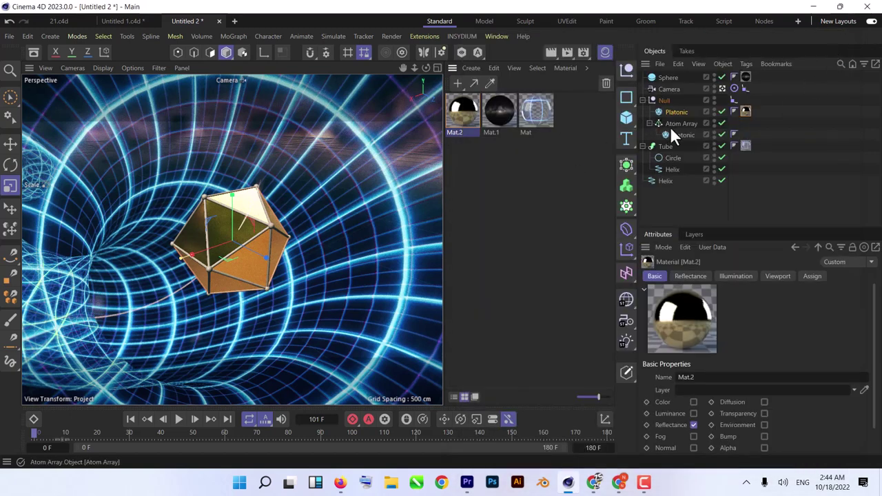
Try the tunnel's grid material on the Atom Array, and replace it with a newly created material
drag(699, 124, 685, 124)
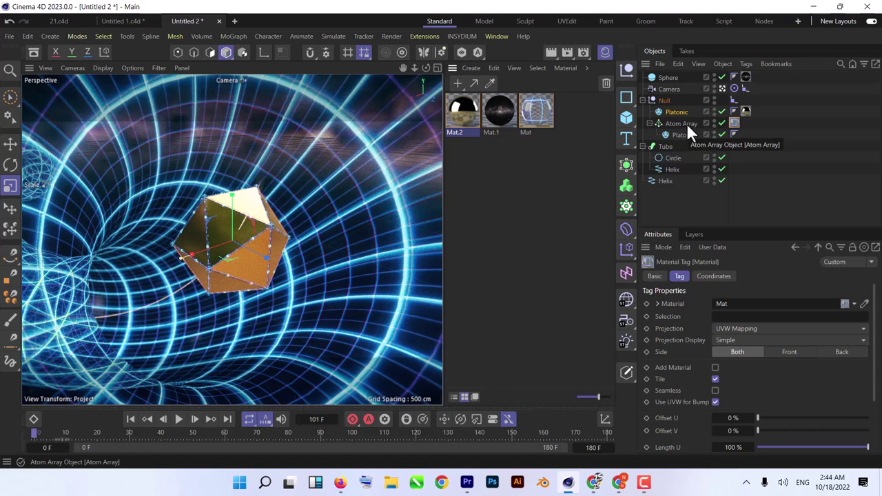
double_click(476, 172)
drag(462, 112, 692, 123)
Enable Luminance on the Atom Array's material and set its colour to hue 233° and saturation 47%
double_click(477, 110)
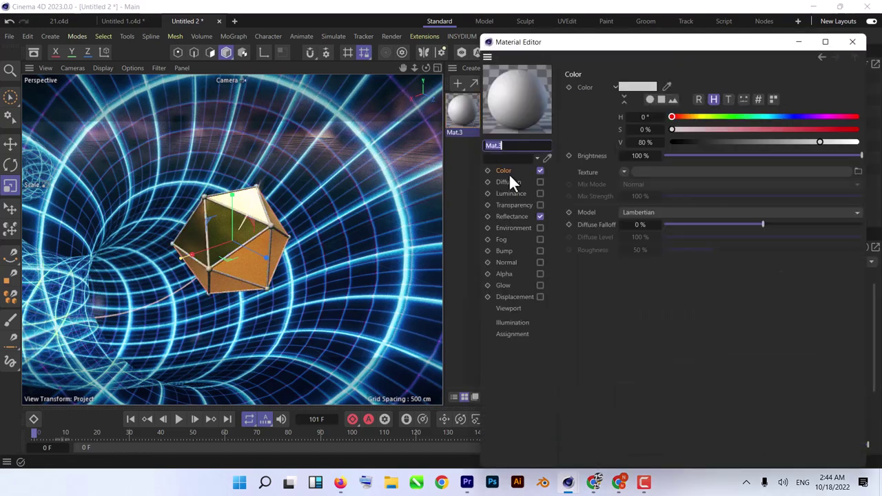
click(540, 193)
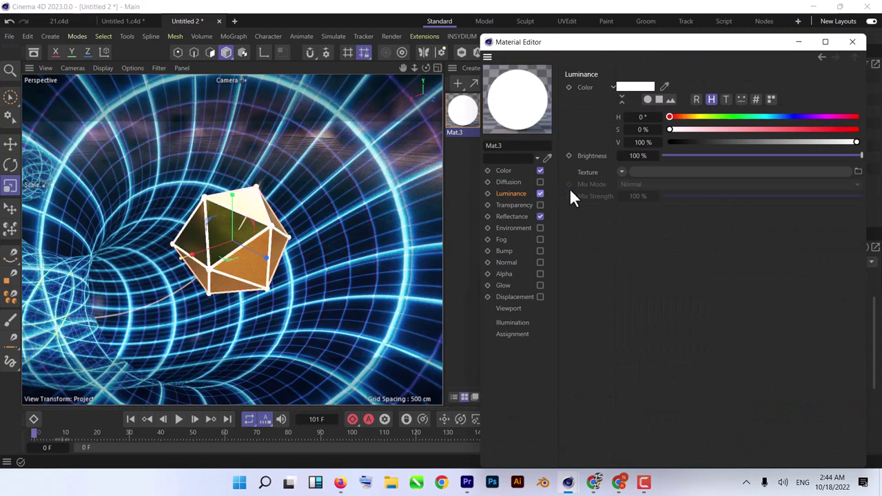
click(790, 117)
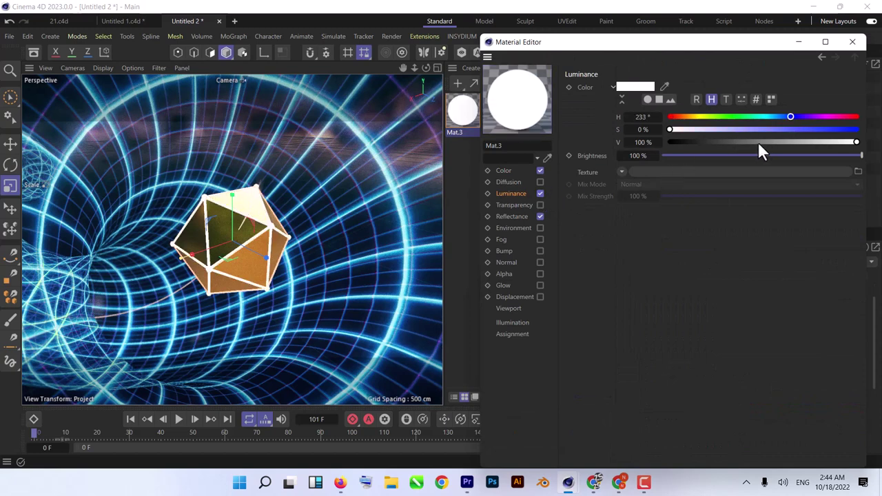
click(756, 129)
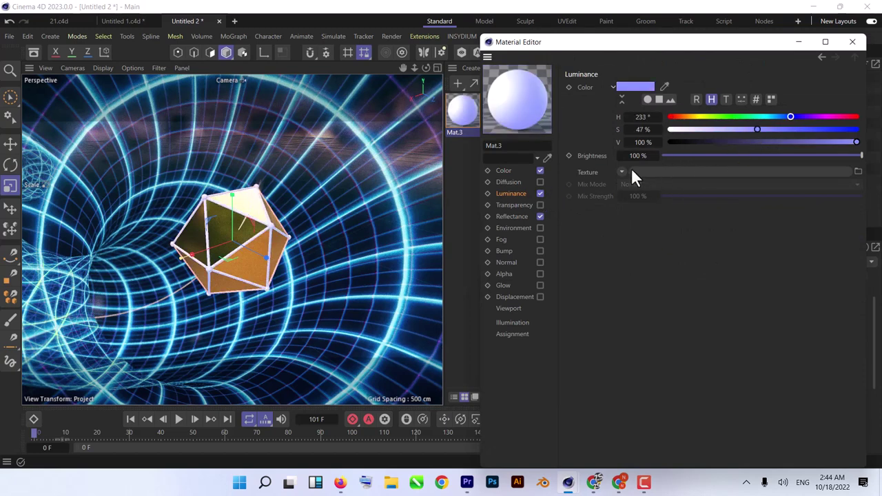
Replace the Atom Array material's default specular with a Reflection (Legacy) layer using Dielectric Fresnel, and close the material manager
click(518, 217)
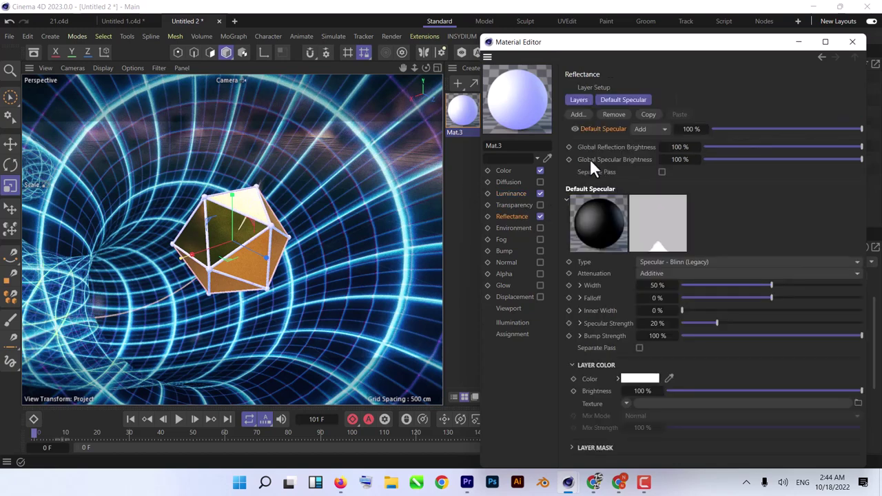
click(612, 116)
click(582, 114)
click(643, 250)
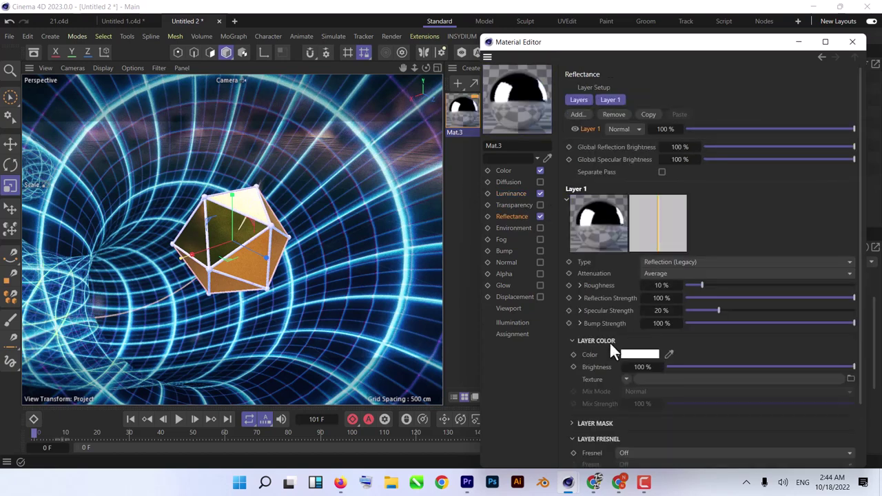
scroll(615, 406, down, 3)
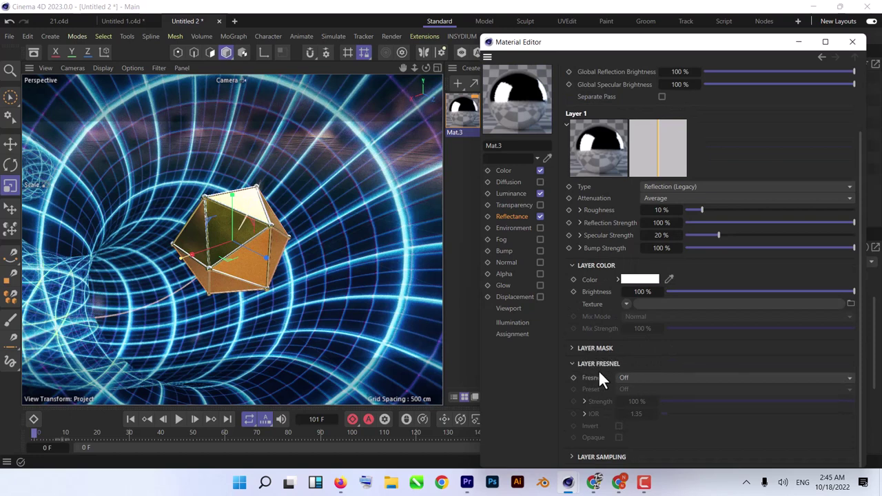
click(632, 378)
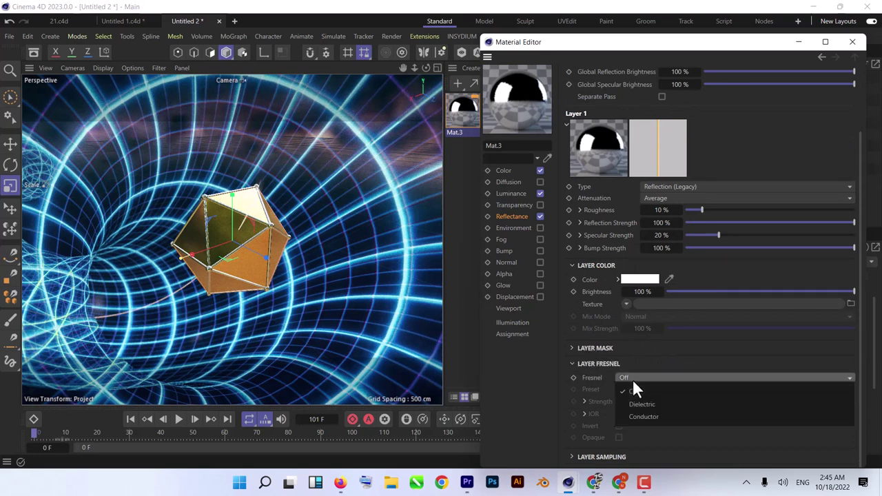
click(659, 405)
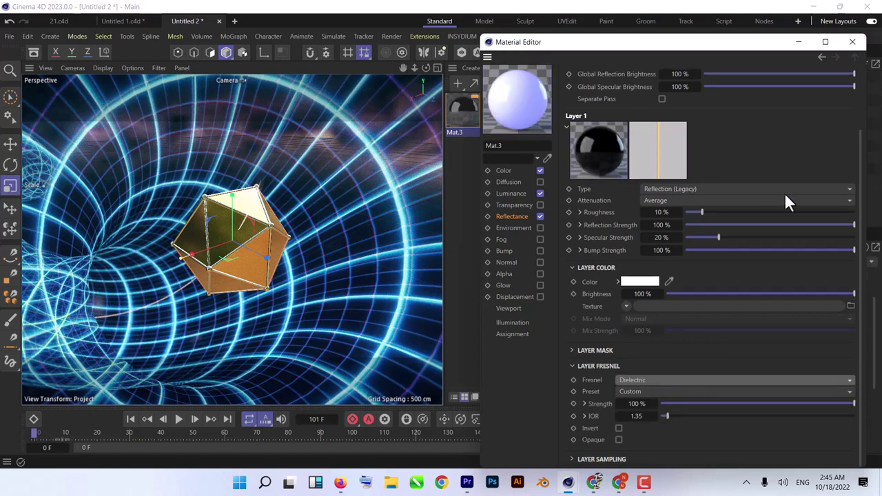
click(852, 42)
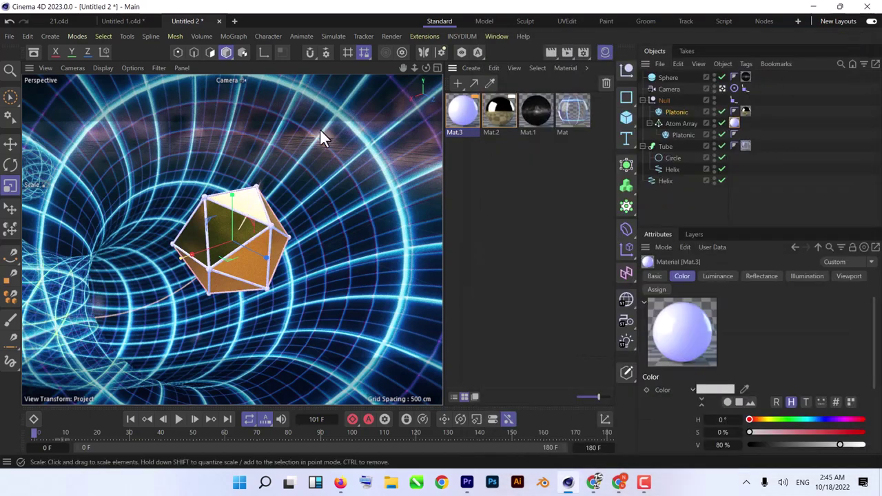
click(605, 52)
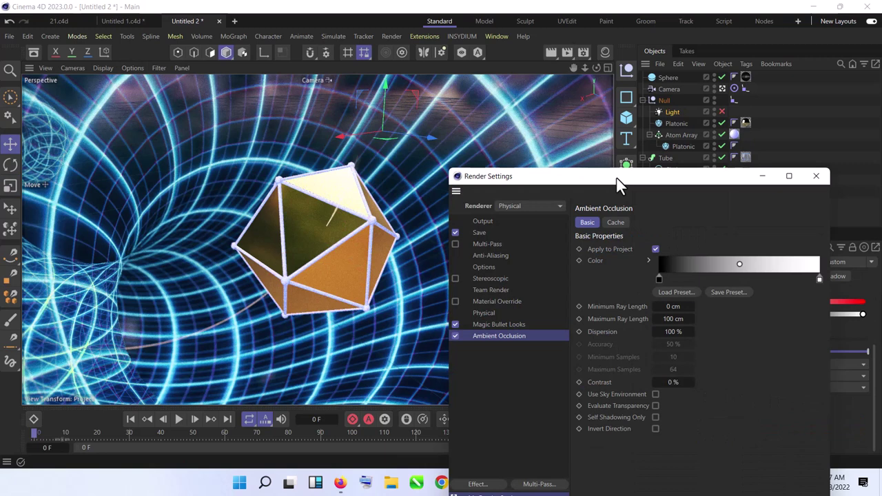
Render the active view to preview the scene with Ambient Occlusion and Magic Bullet Looks enabled
drag(551, 176, 682, 97)
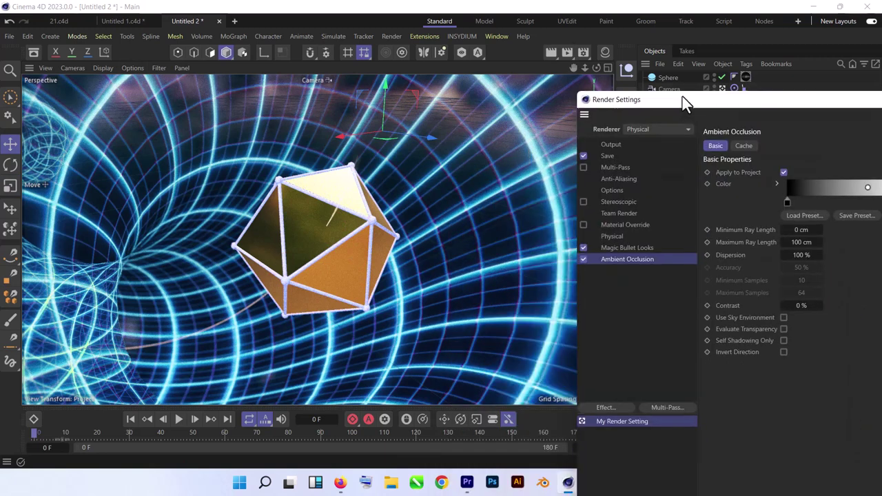
click(544, 51)
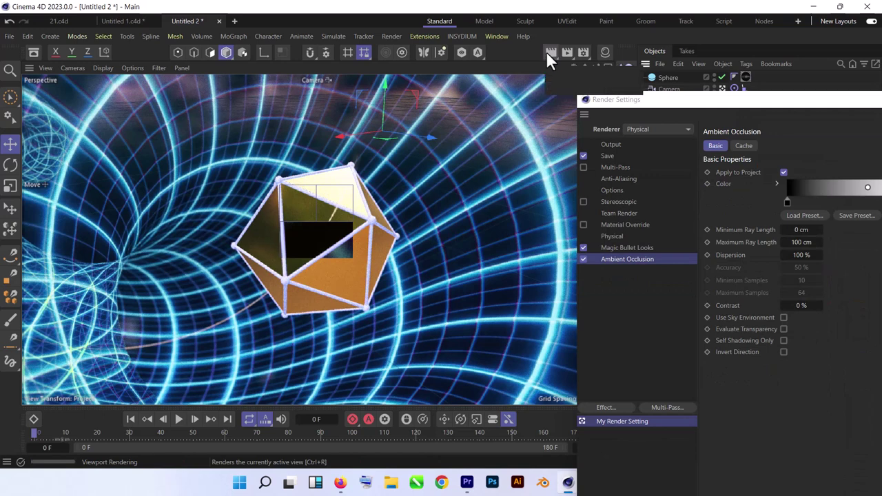
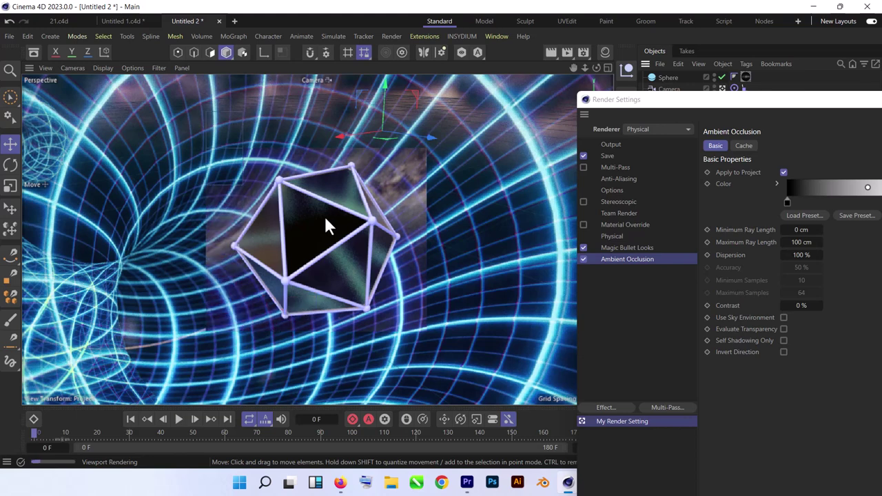
click(364, 214)
Disable Ambient Occlusion in the render settings, and switch Magic Bullet Looks off and back on to compare
click(826, 110)
drag(827, 110, 758, 40)
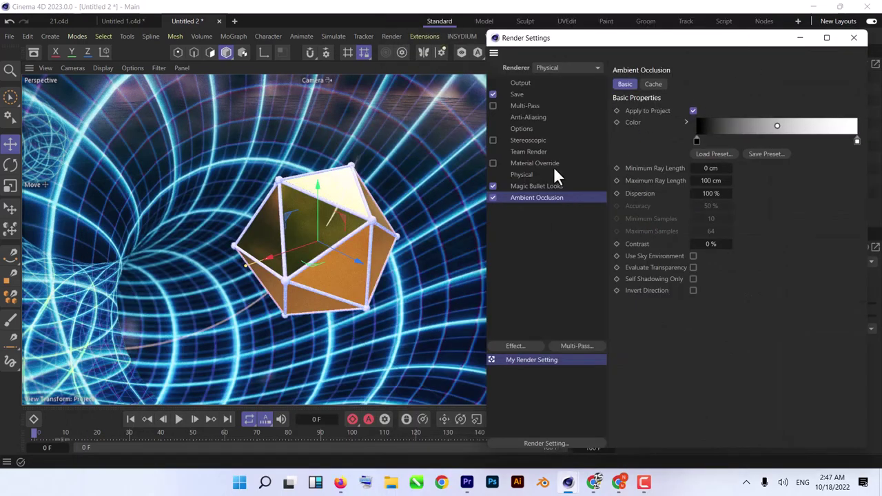
click(493, 197)
click(493, 186)
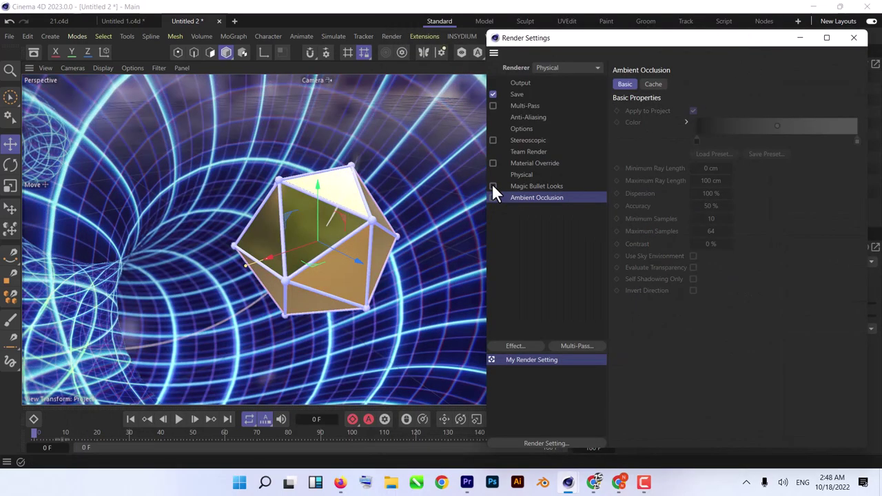
click(493, 186)
Open the Magic Bullet Looks editor and try the Restoration and Railyard looks from Analog Tribe
click(536, 187)
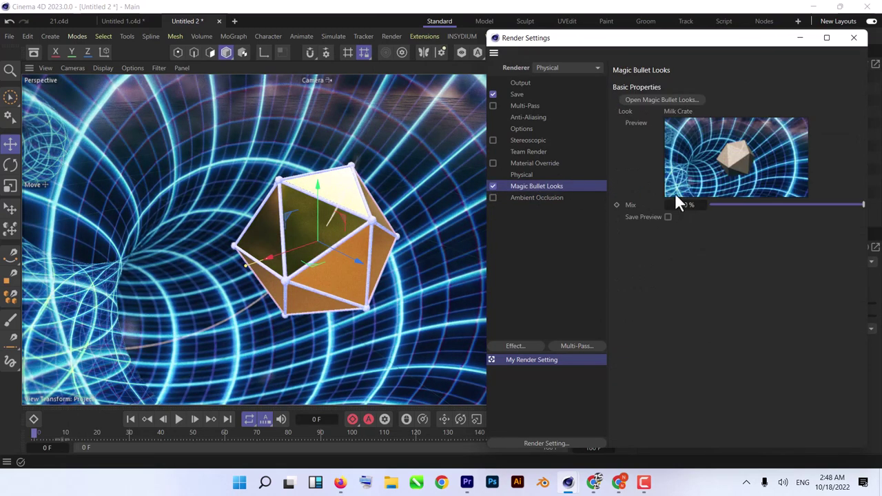
click(669, 98)
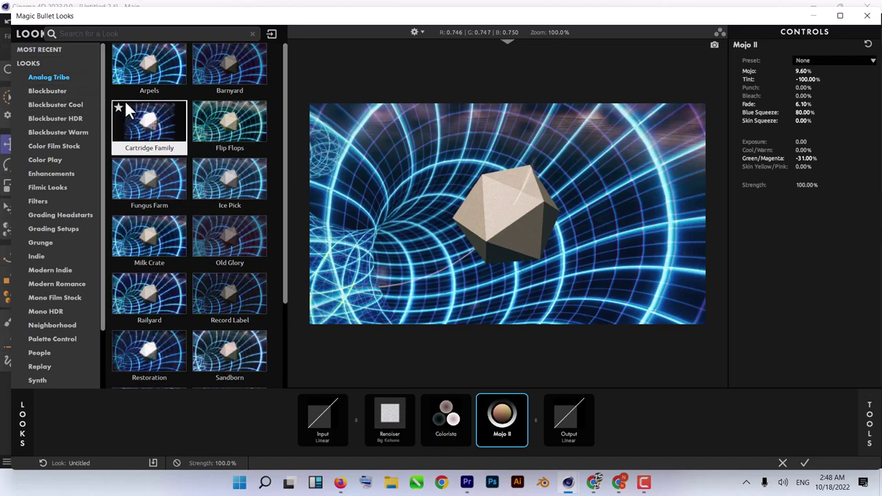
scroll(143, 87, down, 3)
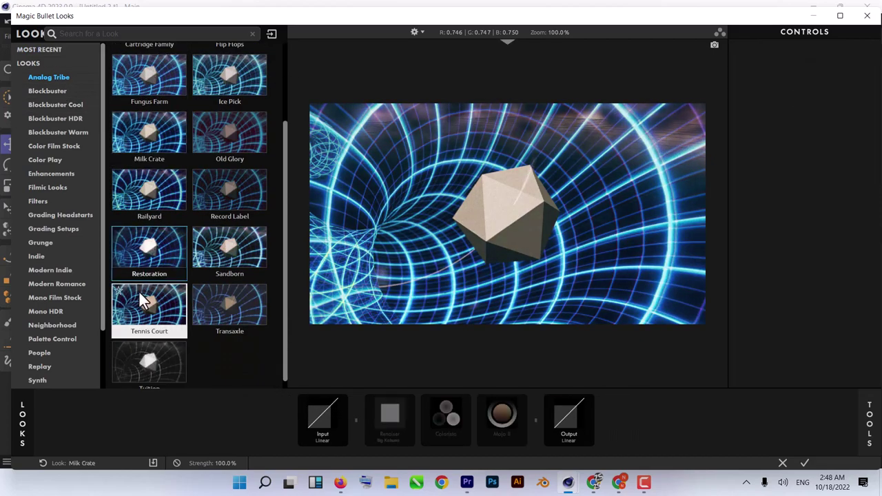
click(169, 241)
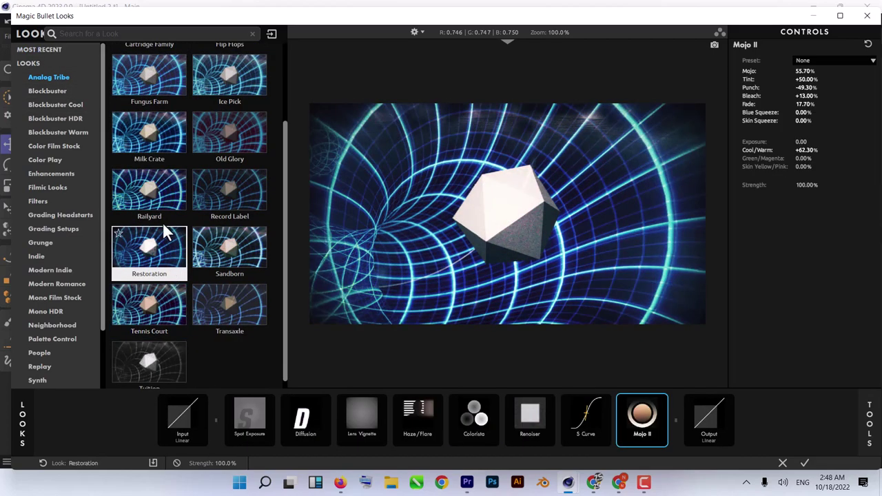
click(167, 207)
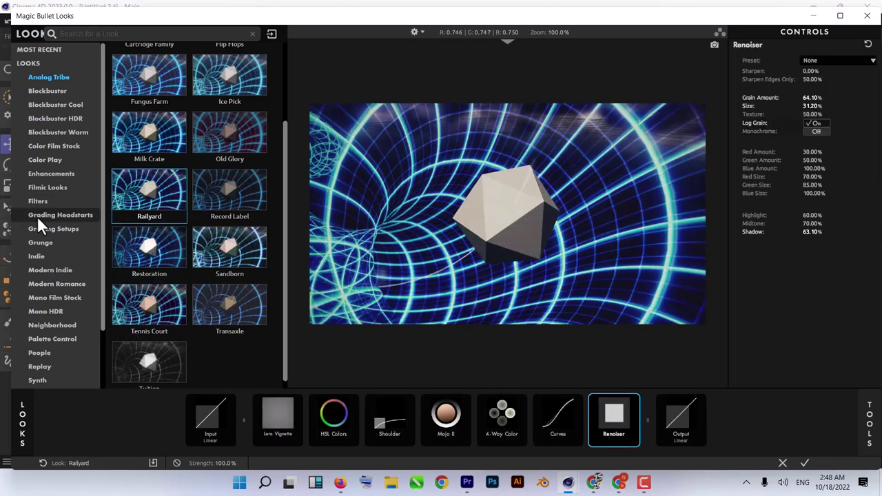
Try the Grading Headstarts looks 4 Way Grade Headstart, 4 Way Grade and 3 Way Grade on the preview
click(40, 215)
click(160, 197)
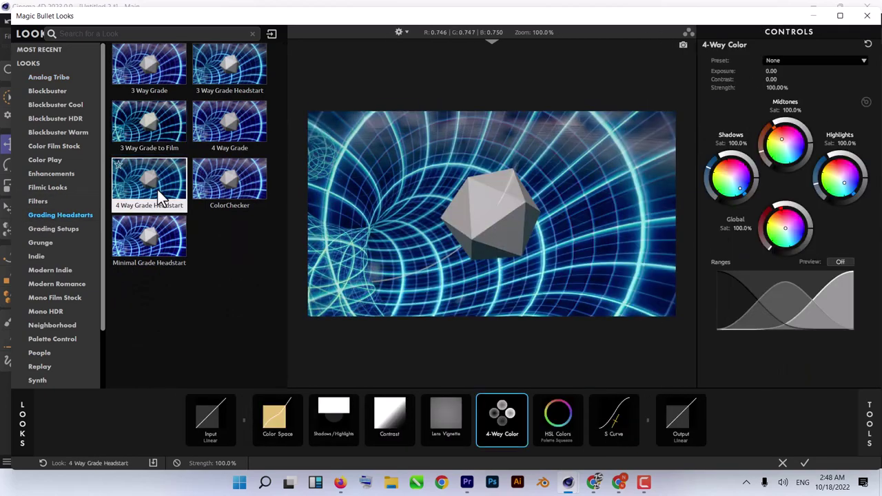
click(241, 141)
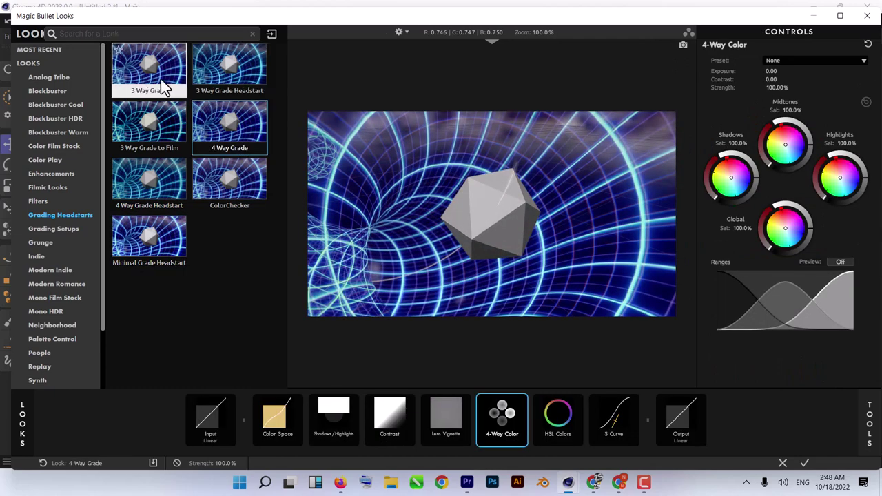
click(164, 88)
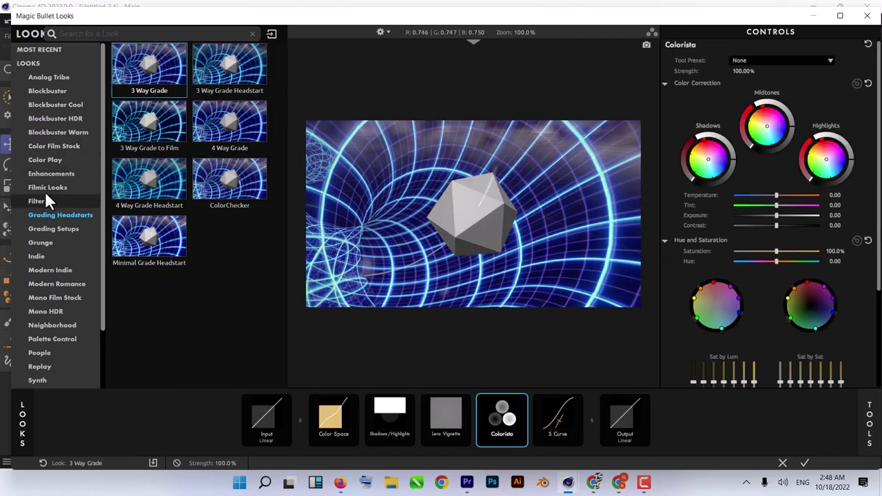
Try the Filmic Looks presets on the preview, including Brewing, Moves Like, Slammon and Stock Pot
click(49, 188)
click(146, 84)
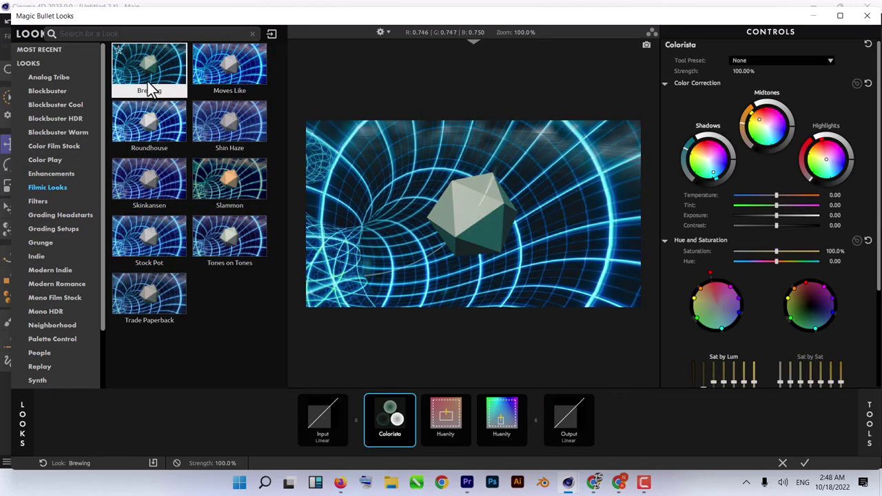
click(215, 66)
click(149, 124)
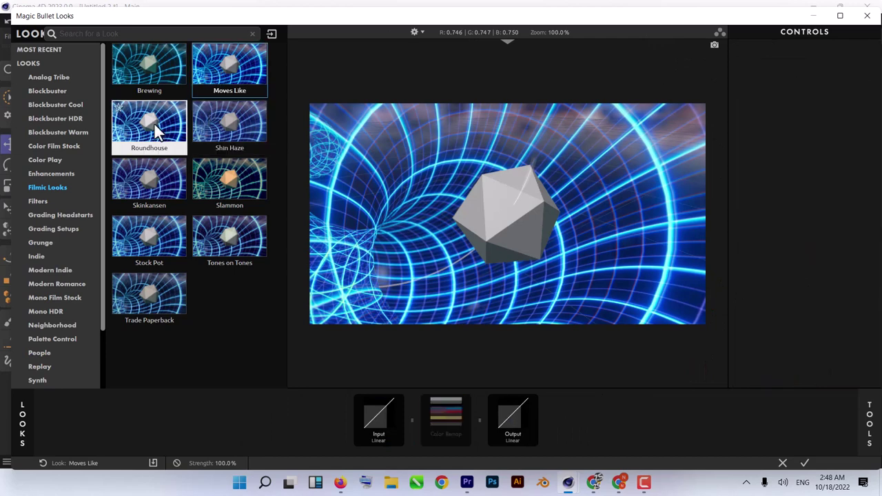
click(212, 122)
click(215, 166)
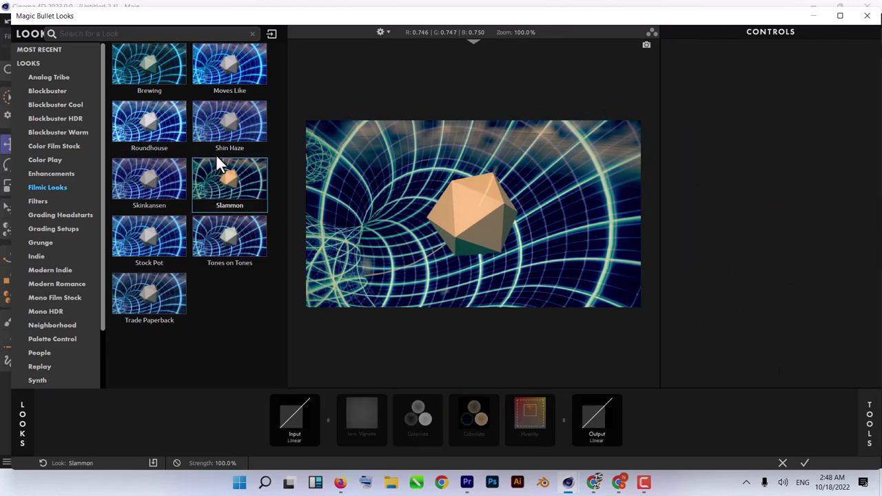
click(163, 177)
click(158, 252)
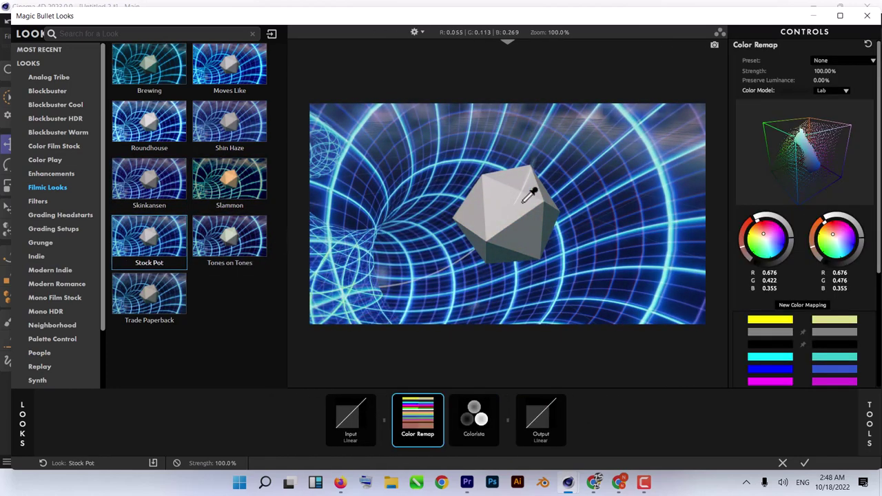
Compare Tones on Tones with Trade Paperback, apply Trade Paperback as the look and close the render settings
click(172, 296)
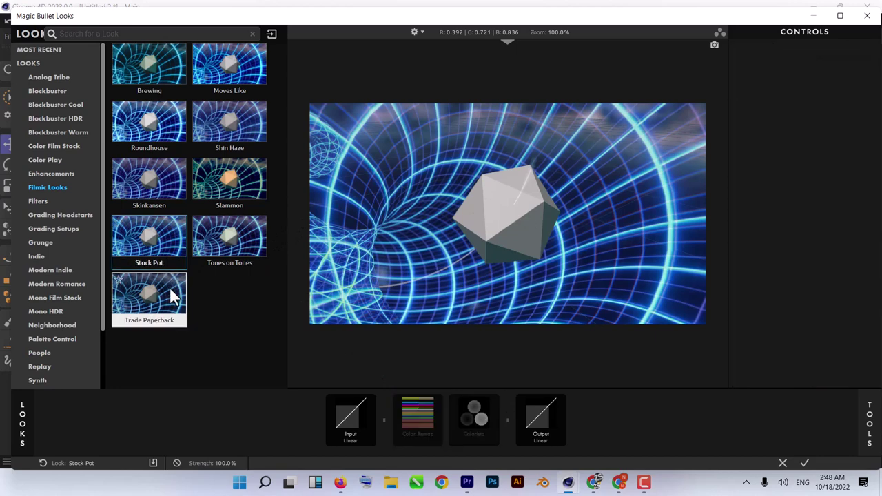
click(206, 258)
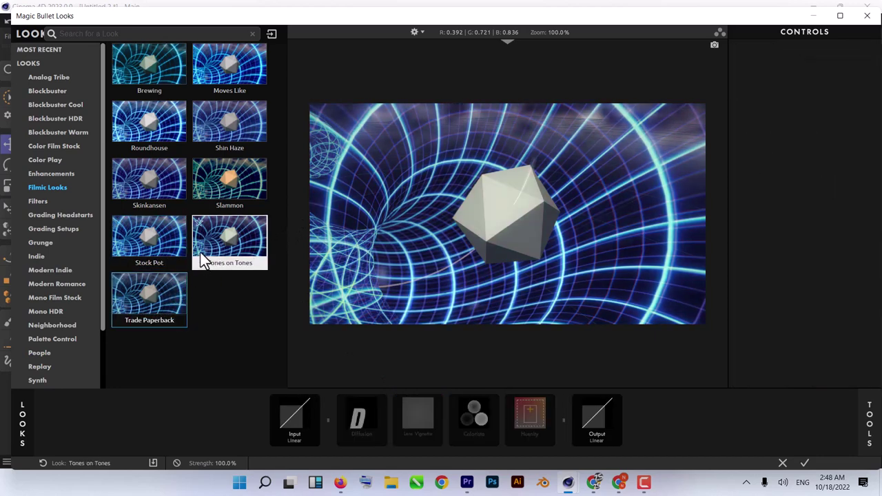
click(161, 295)
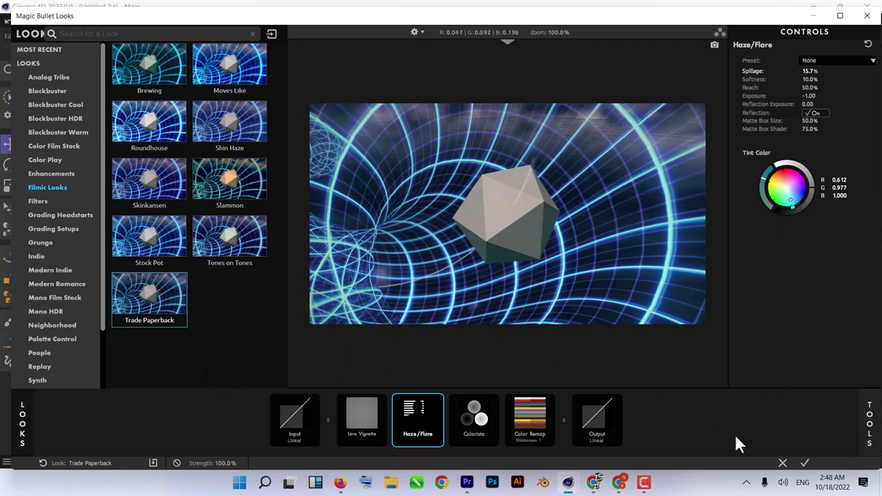
click(804, 463)
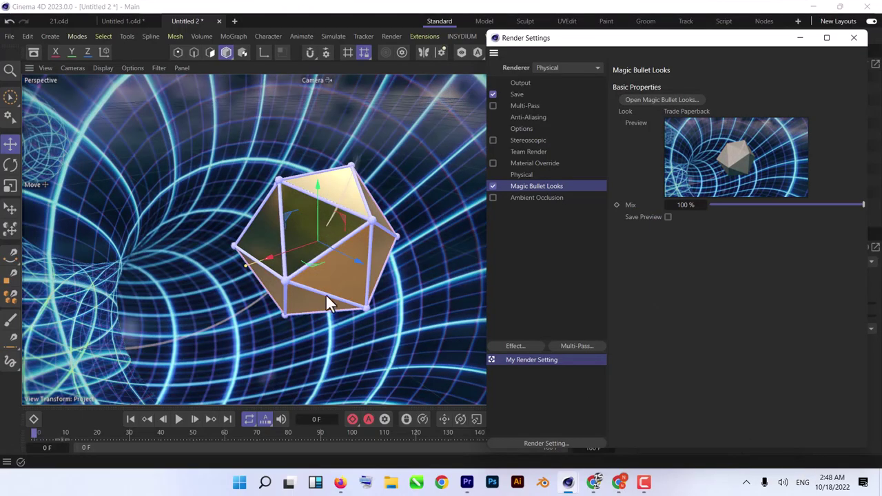
click(855, 38)
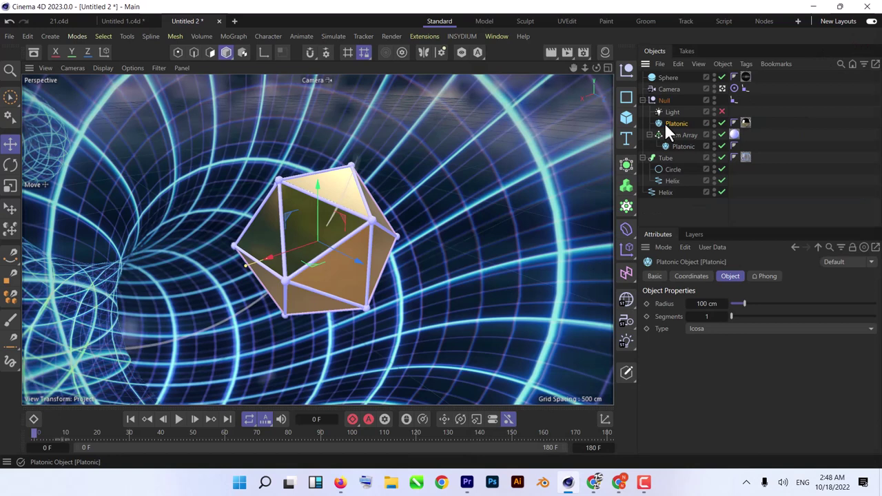
Display mesh lines in the viewport and set the gold Platonic's segments to 11
click(103, 67)
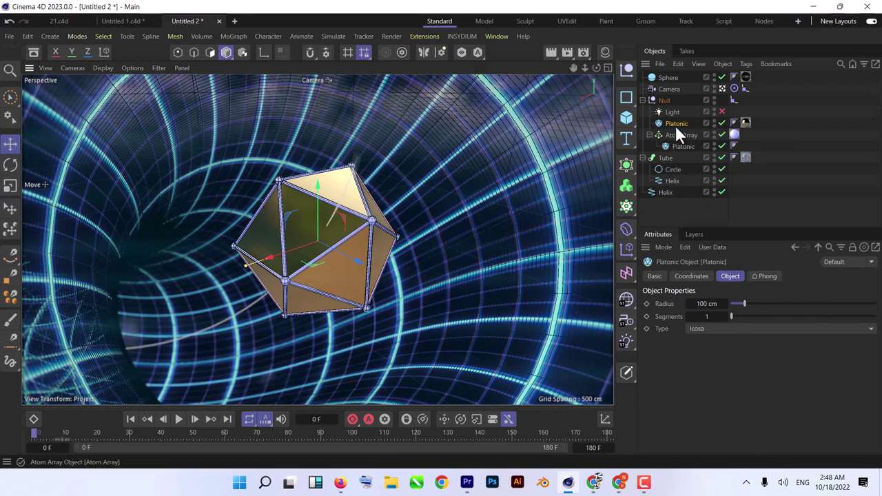
click(747, 329)
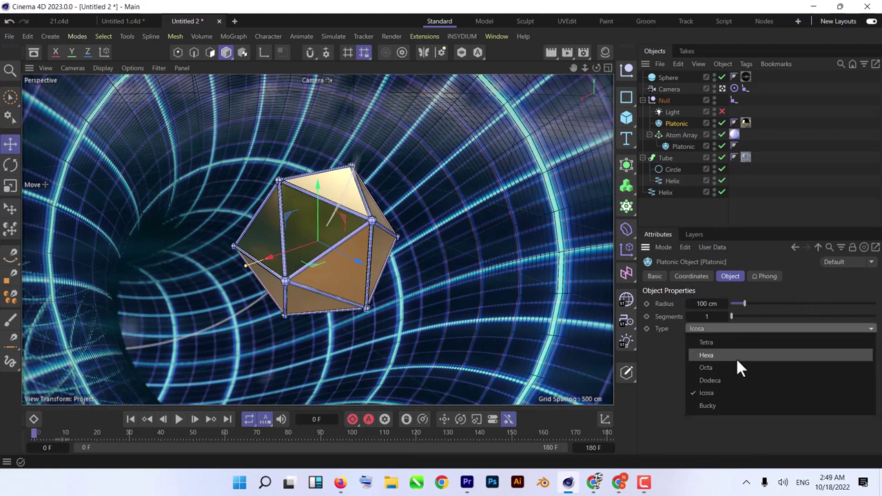
drag(751, 318, 769, 318)
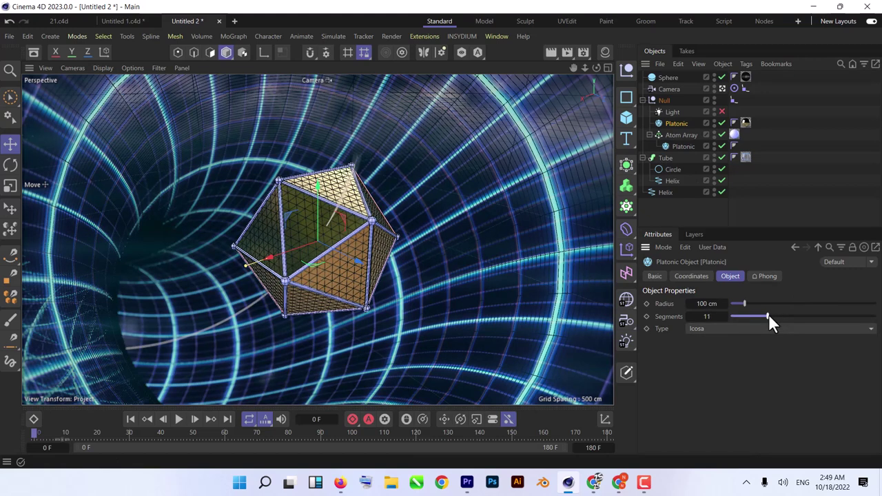
Set the segments of the Platonic inside the Atom Array to 4 and hide the viewport's mesh lines
click(685, 147)
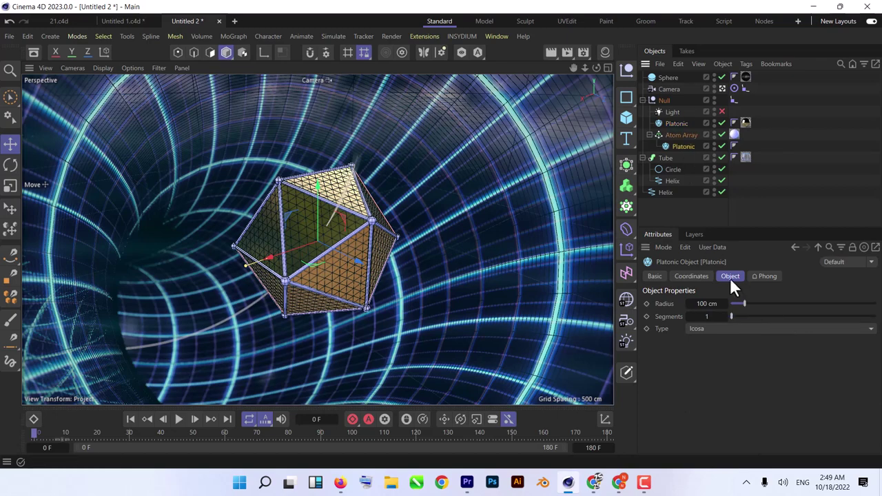
mouse_move(735, 317)
mouse_down()
mouse_move(753, 315)
mouse_move(741, 317)
mouse_up()
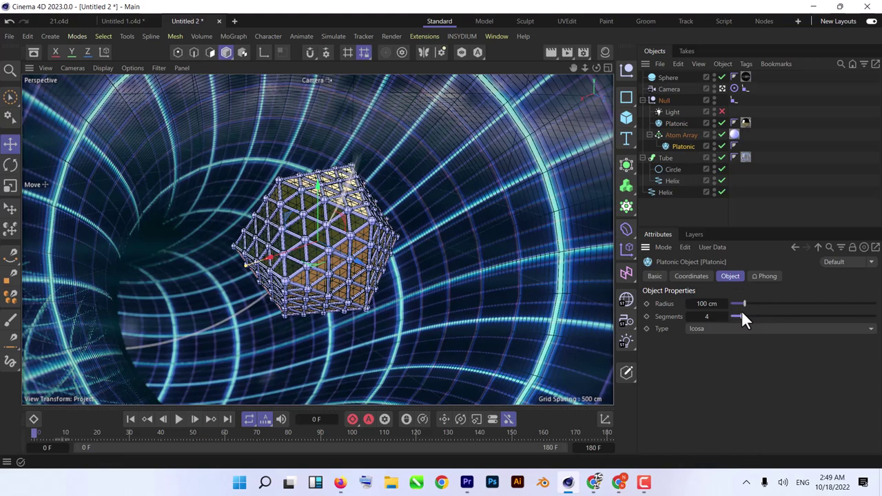
click(101, 69)
click(137, 103)
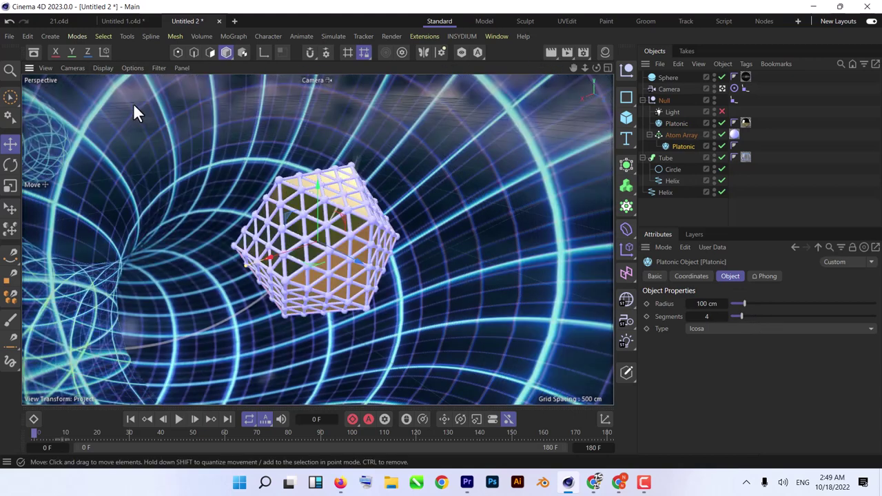
Open the Atom Array's material Mat.3 for editing, turn off its Luminance and show its Reflectance settings
click(584, 52)
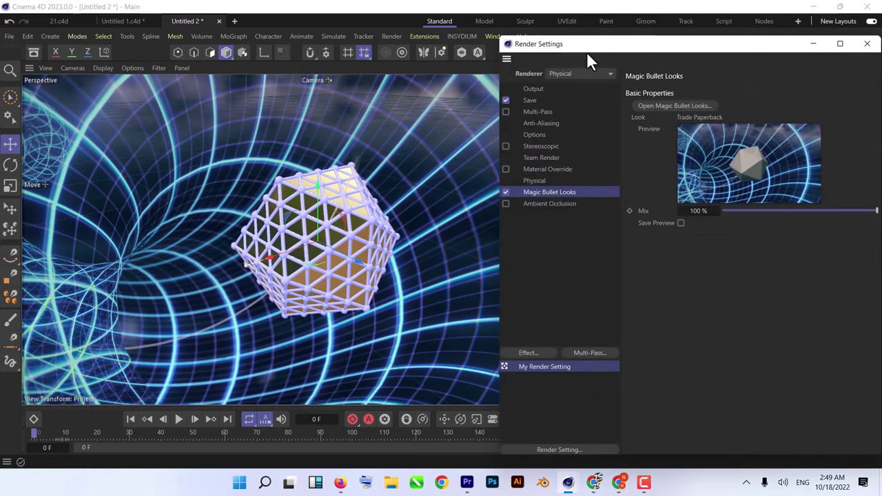
click(866, 44)
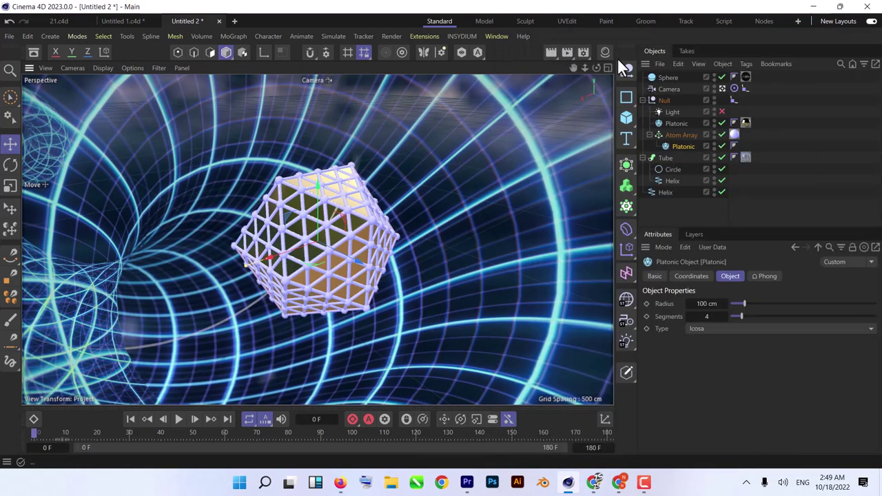
click(605, 52)
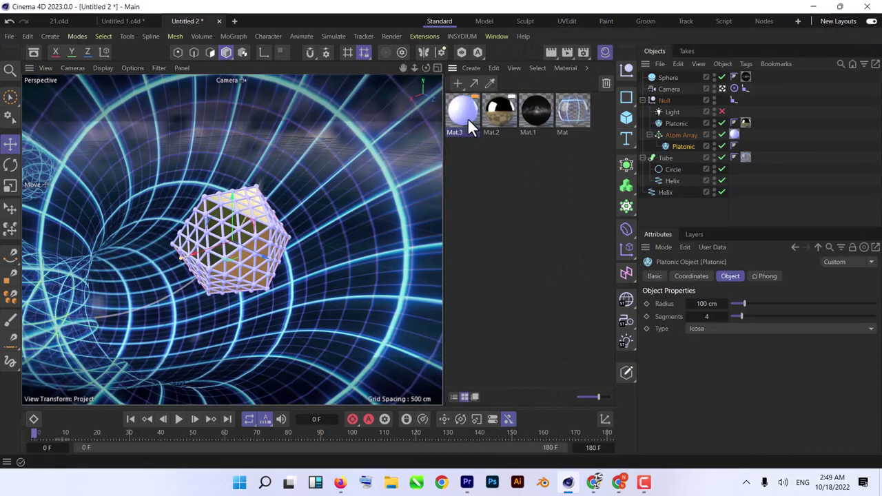
double_click(466, 114)
click(527, 216)
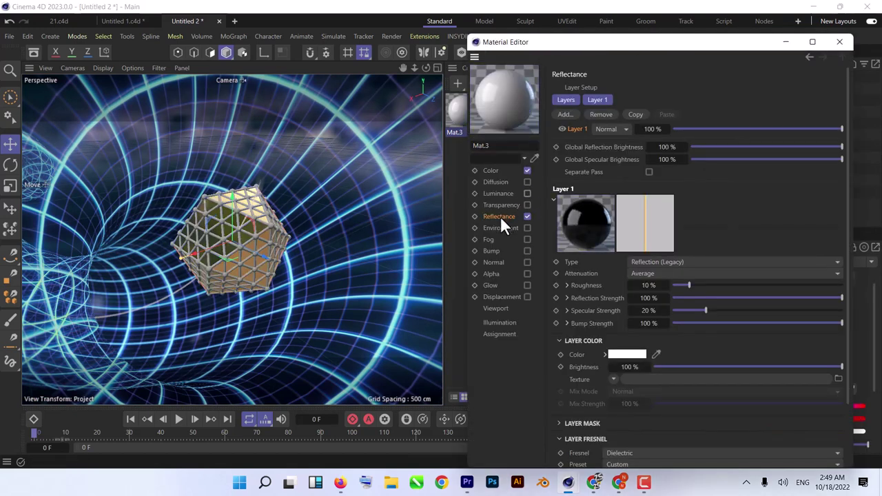
Set the Fresnel of Mat.3's reflection layer to Conductor with the Silver preset
scroll(606, 441, down, 2)
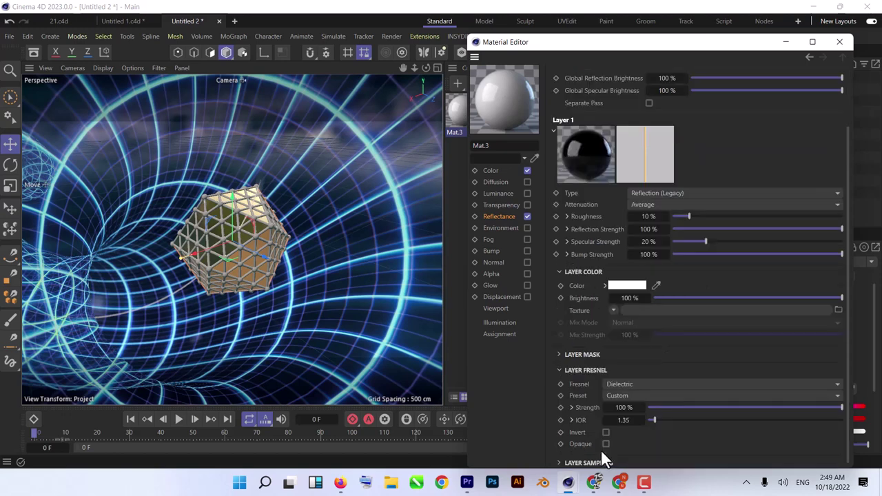
click(635, 386)
click(641, 420)
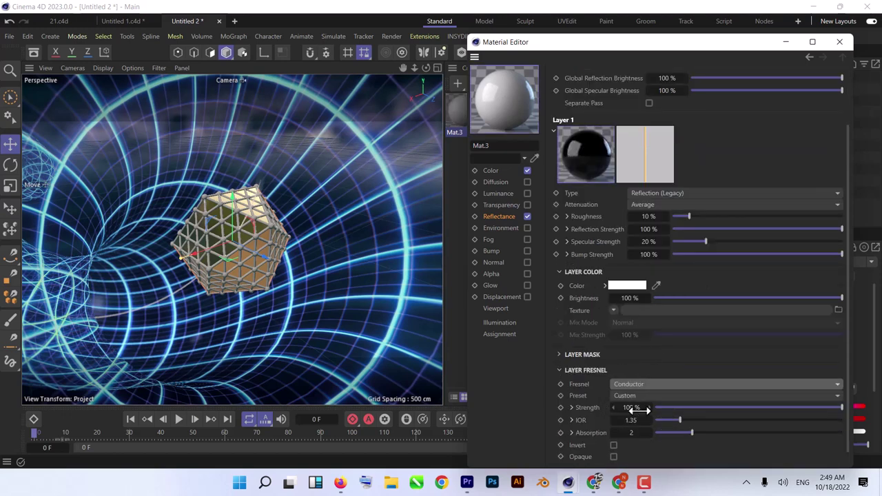
click(637, 395)
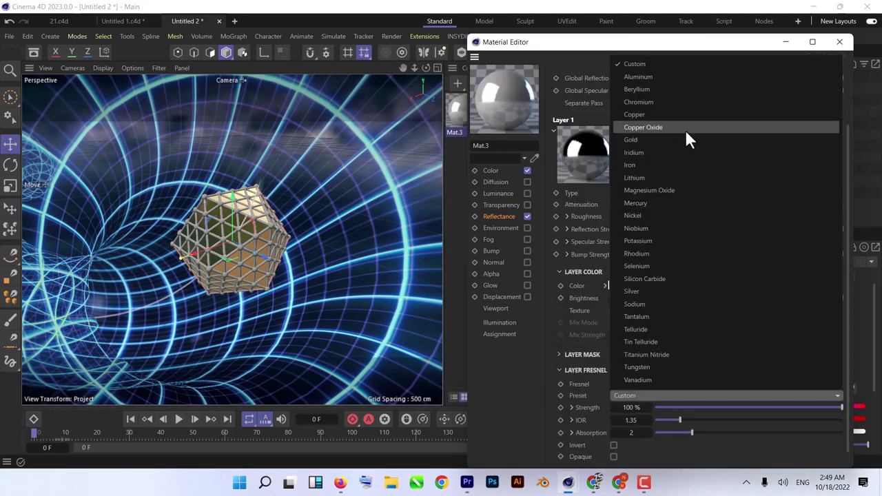
click(661, 292)
Turn off Mat.3's Color channel and close the material editor and material manager
click(528, 170)
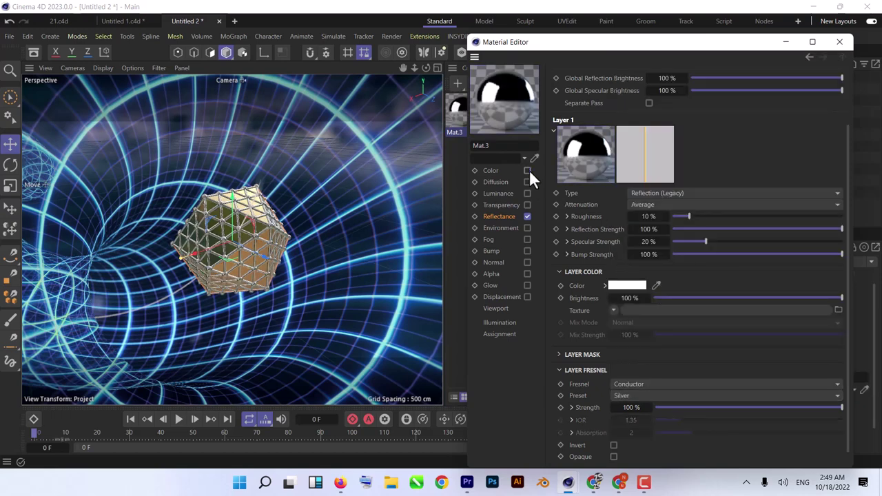
click(839, 42)
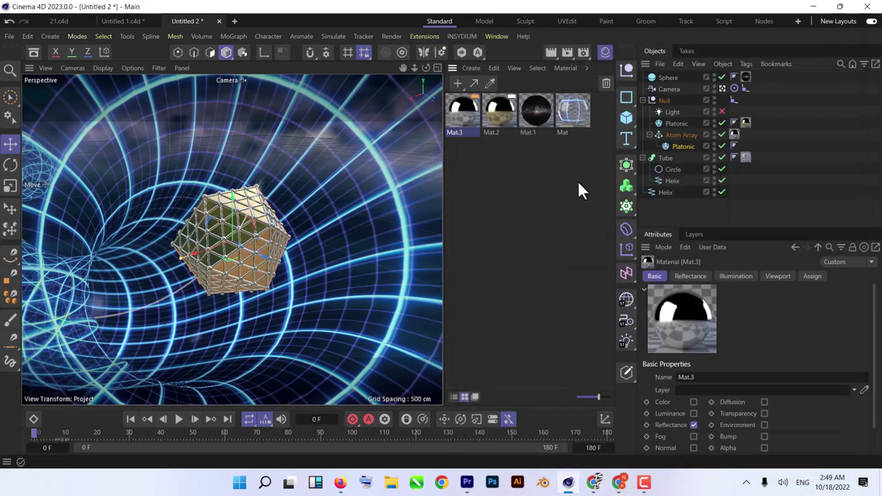
click(605, 51)
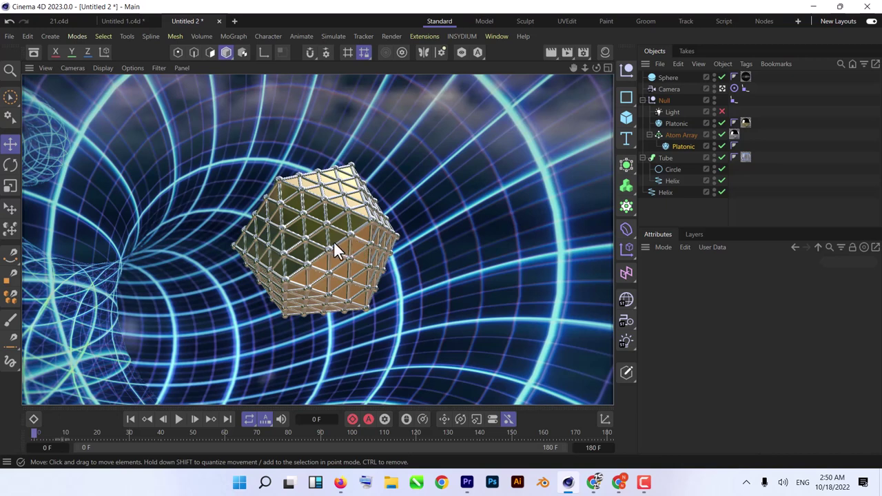
Open the Asset Browser, limit it to Objects and clear the existing search term
click(33, 52)
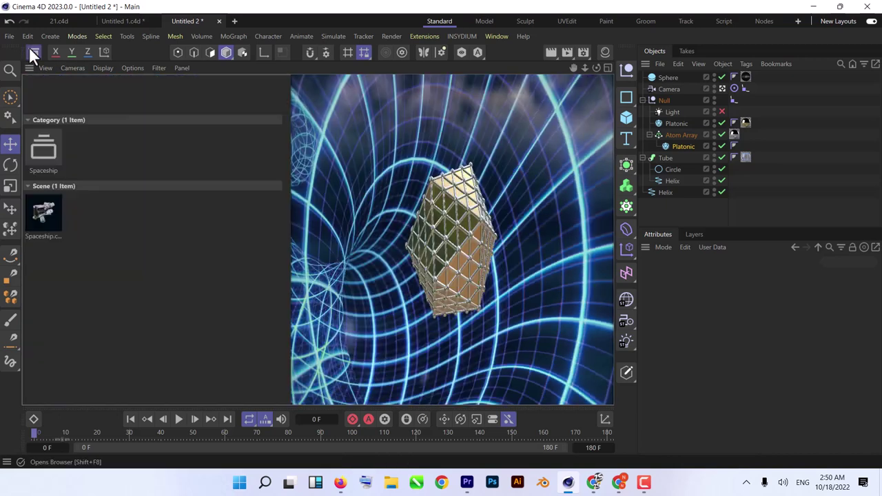
click(76, 107)
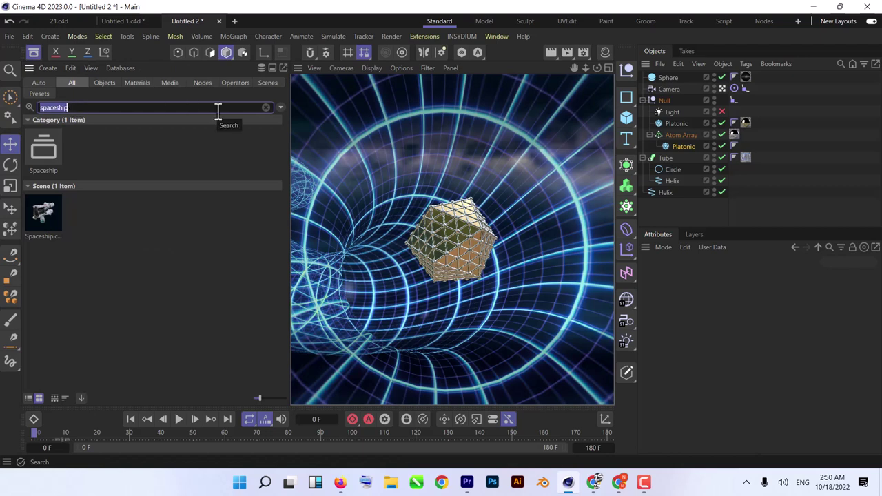
click(113, 80)
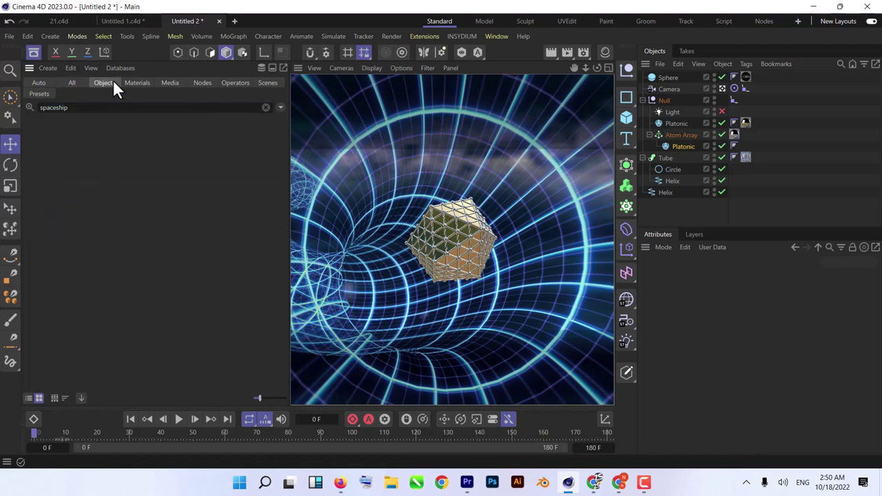
click(265, 107)
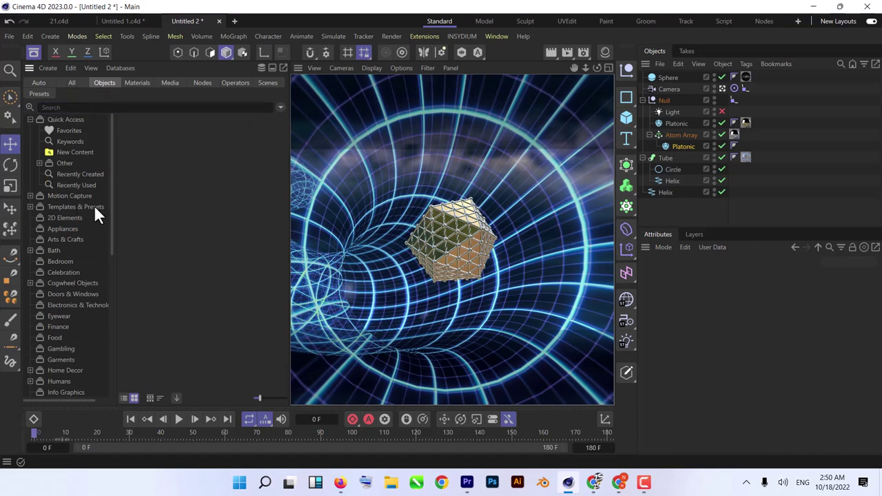
Browse object categories such as Bedroom, Appliances, Arts & Crafts, Celebration and Electronics & Technology for a replacement model
scroll(94, 208, down, 2)
click(57, 193)
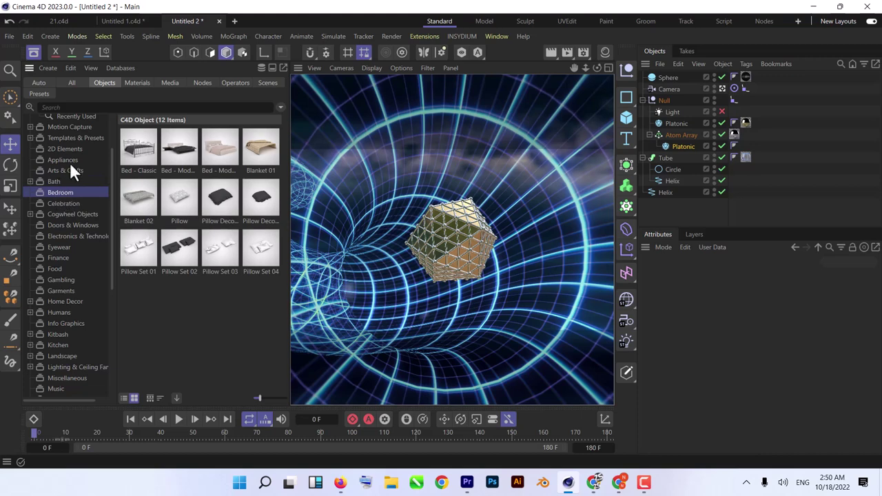
click(63, 161)
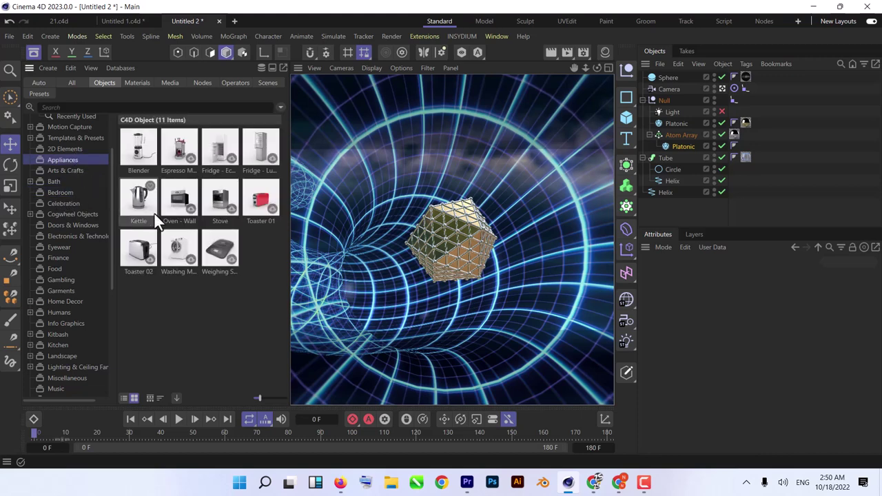
click(59, 149)
click(60, 168)
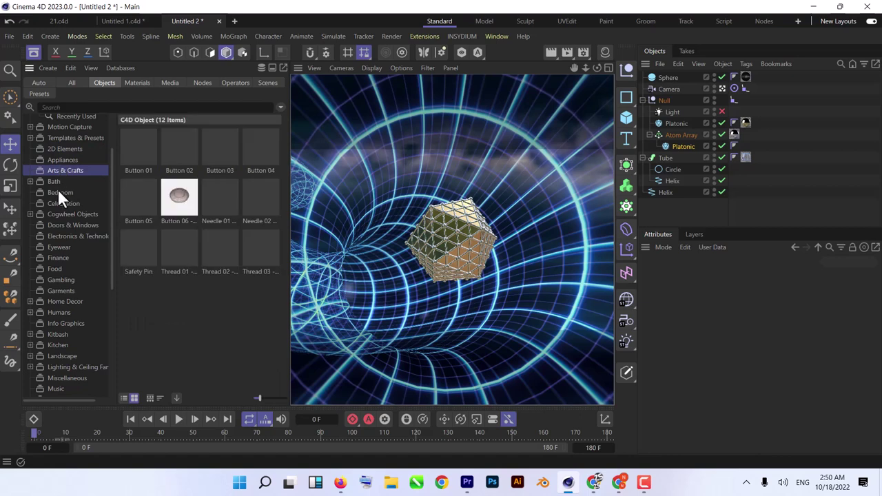
click(59, 192)
click(66, 202)
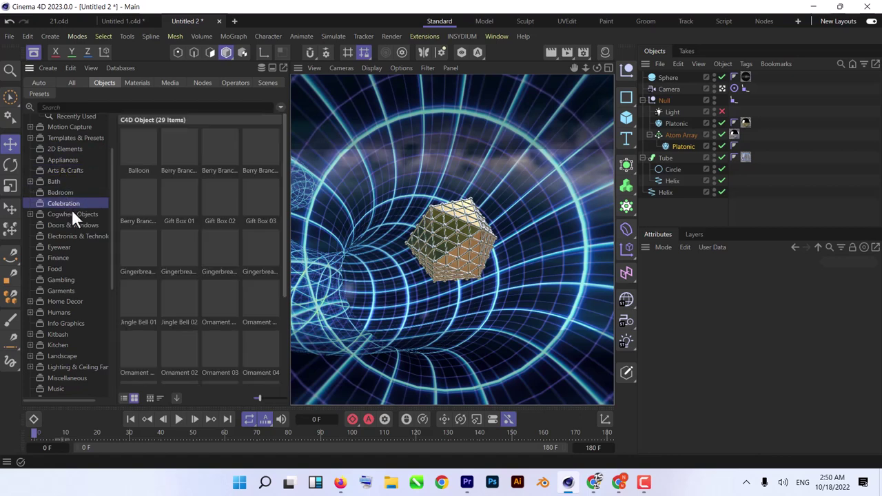
click(73, 226)
click(69, 236)
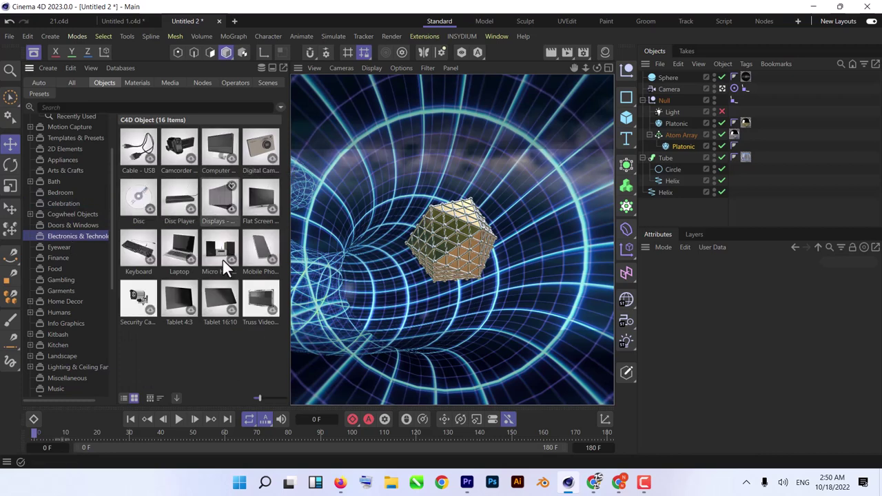
Add the Camcorder - Compact model from Electronics & Technology to the scene and close the Asset Browser
click(192, 159)
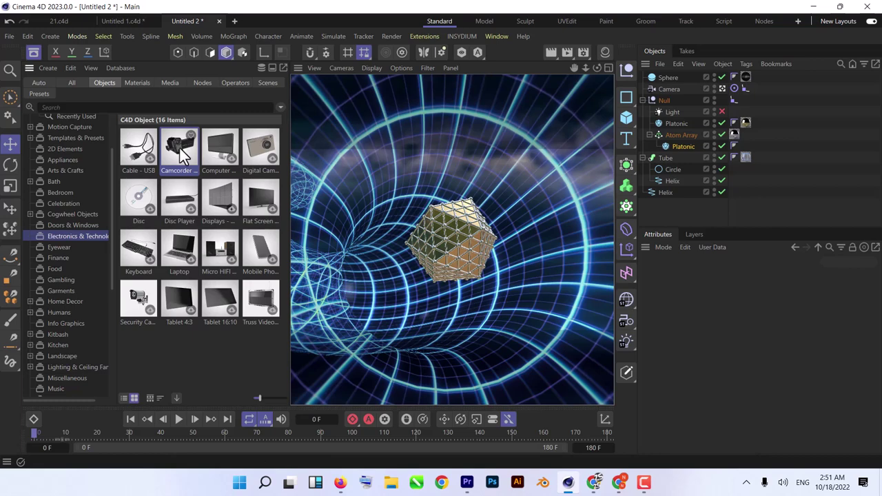
double_click(179, 148)
click(33, 52)
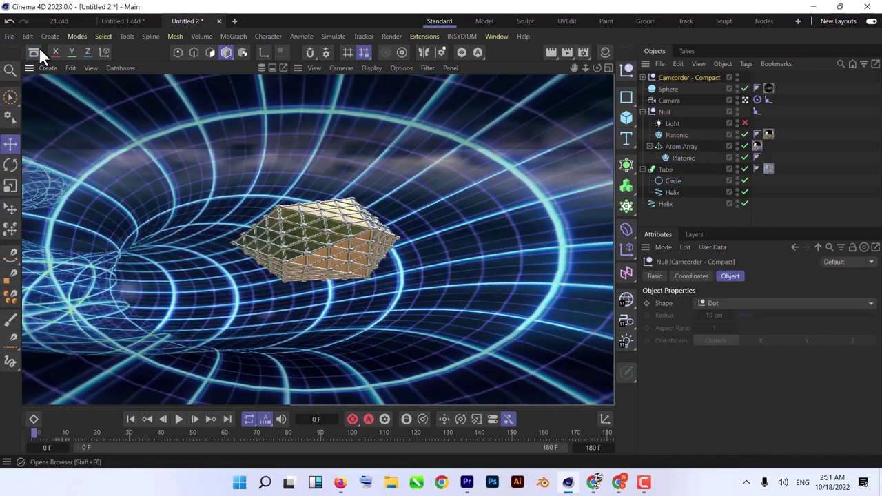
Leave the scene camera's view, locate the camcorder below the tunnel and turn off the viewport's Geometry Only filter
click(744, 99)
click(743, 97)
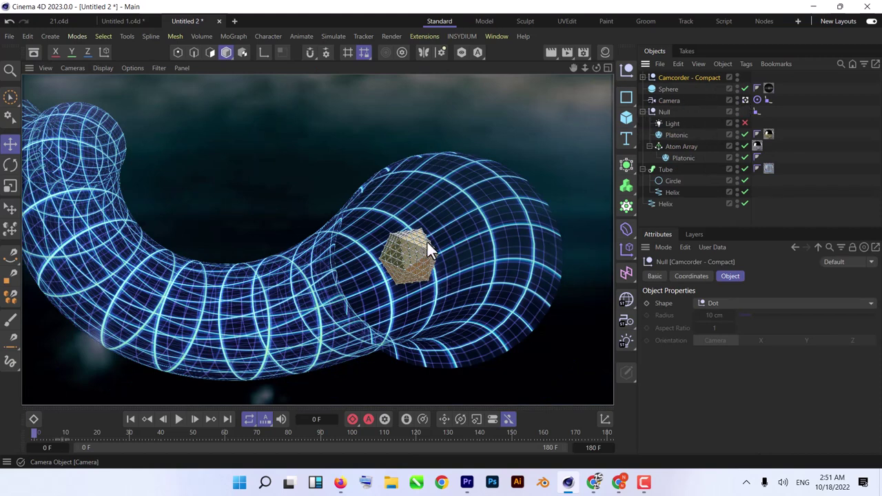
alt+drag(431, 248, 441, 212)
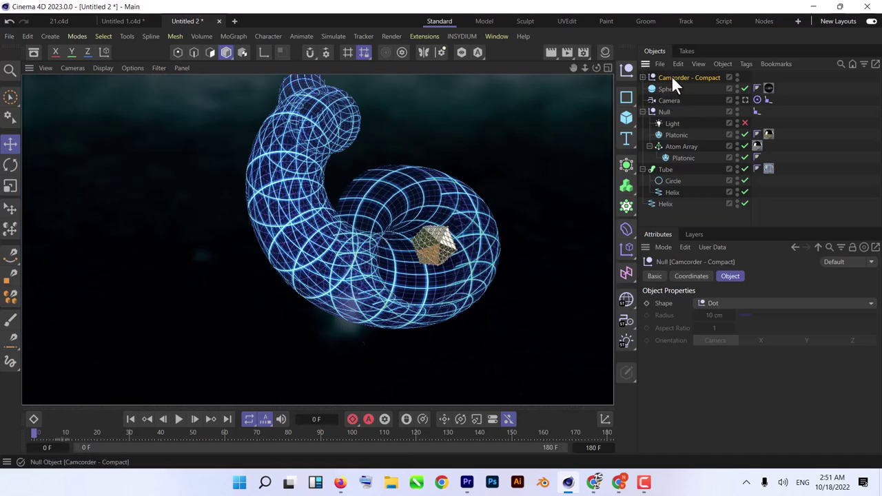
alt+drag(409, 148, 315, 205)
scroll(314, 205, up, 3)
scroll(315, 204, down, 6)
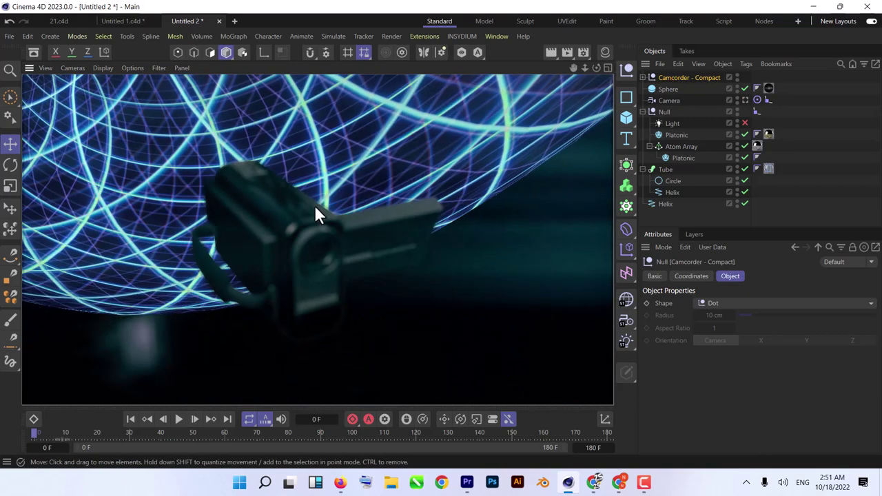
alt+drag(314, 204, 283, 241)
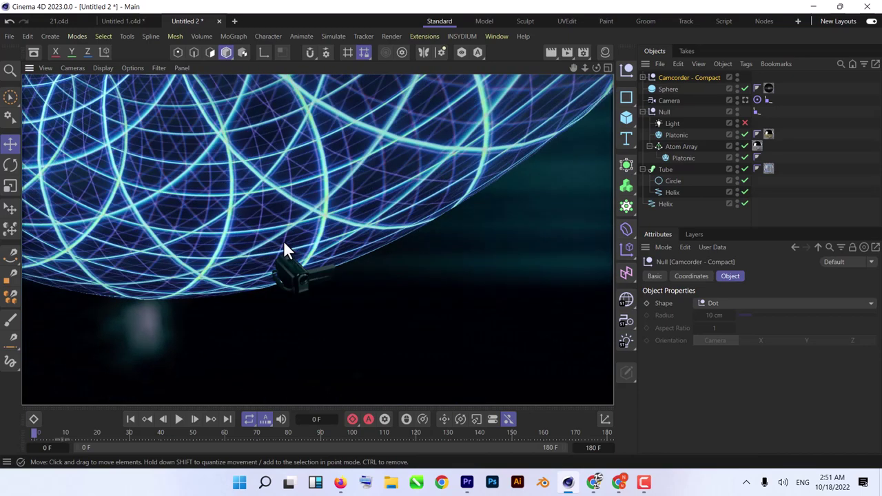
click(128, 68)
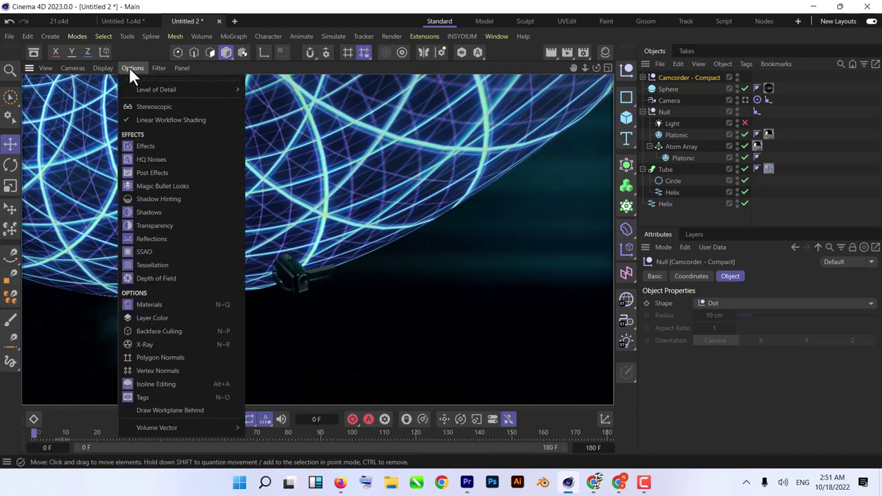
mouse_move(157, 63)
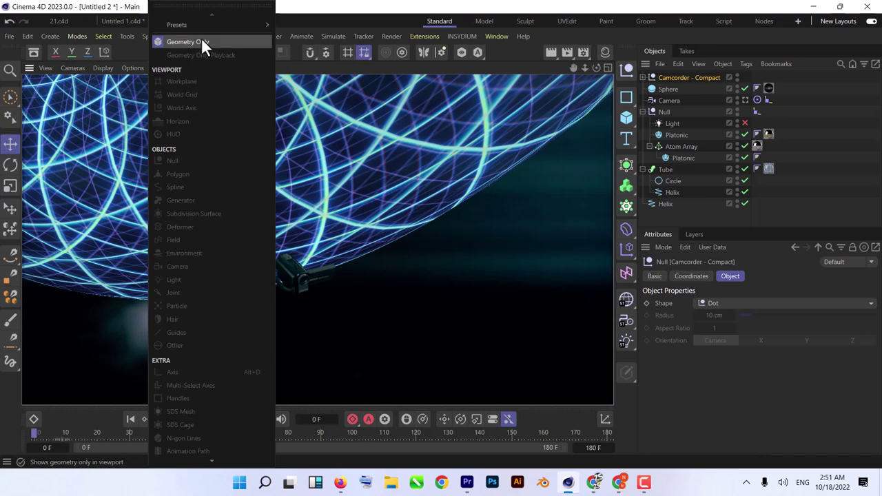
click(164, 41)
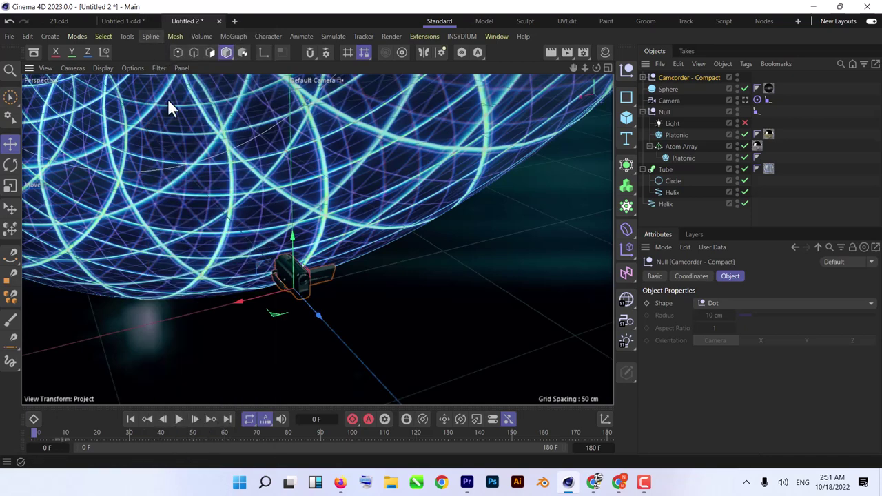
Move the camcorder into the tunnel, close to the gold platonic solid
drag(291, 297, 220, 275)
scroll(220, 275, down, 5)
drag(70, 294, 122, 296)
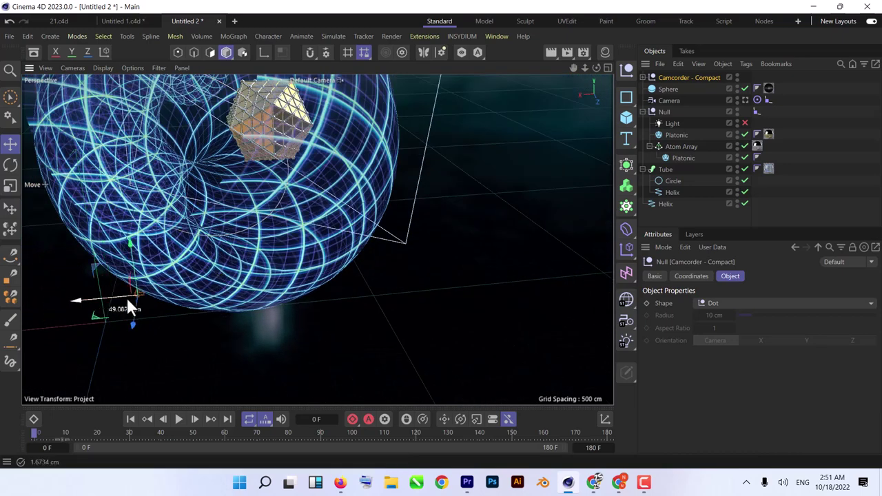
drag(232, 213, 262, 141)
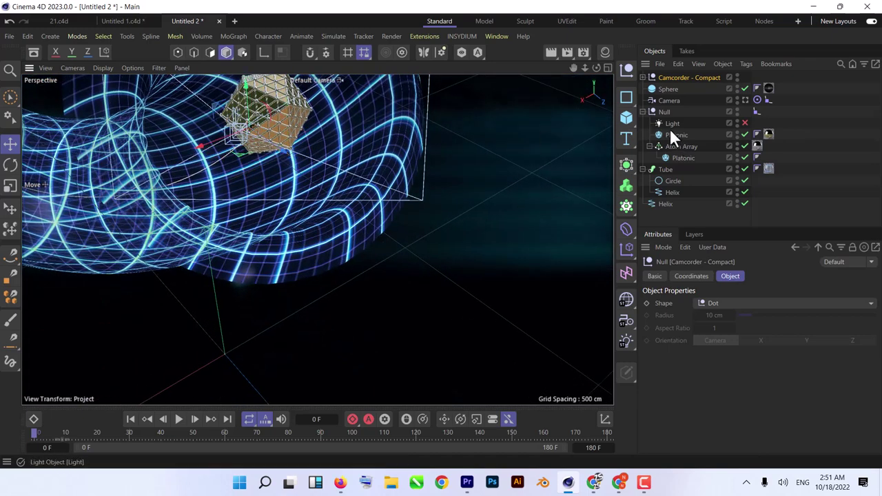
Delete the gold Platonic, the Light and the Atom Array from the Null
click(670, 135)
key(Delete)
click(670, 124)
key(Delete)
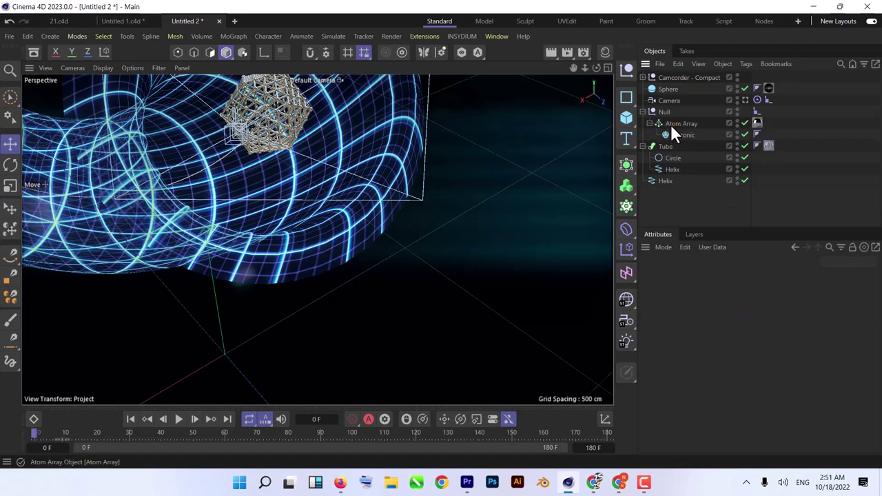
click(671, 125)
key(Delete)
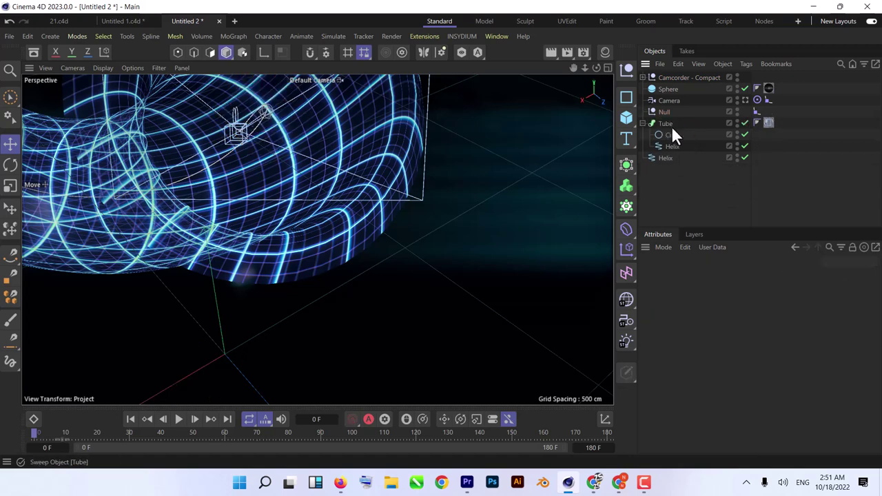
Scale up the camcorder in the scene camera's view and make it a child of the Null
click(678, 79)
scroll(252, 134, up, 10)
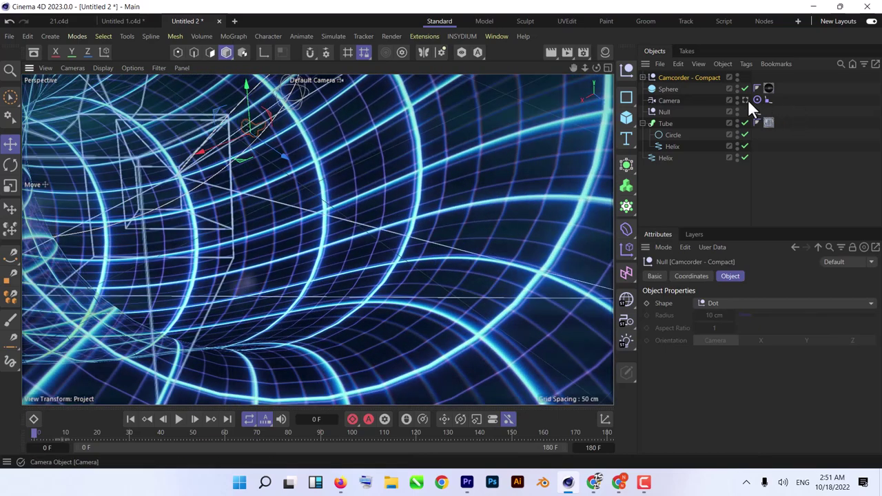
click(746, 100)
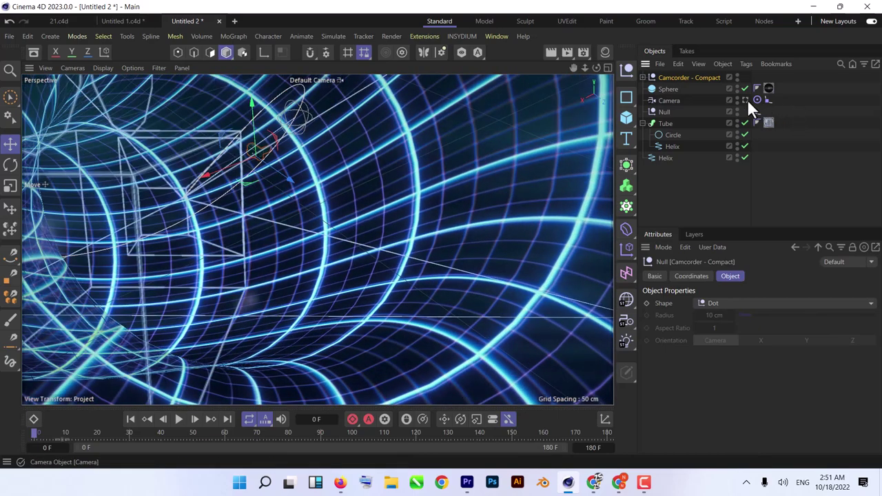
key(t)
drag(251, 293, 407, 296)
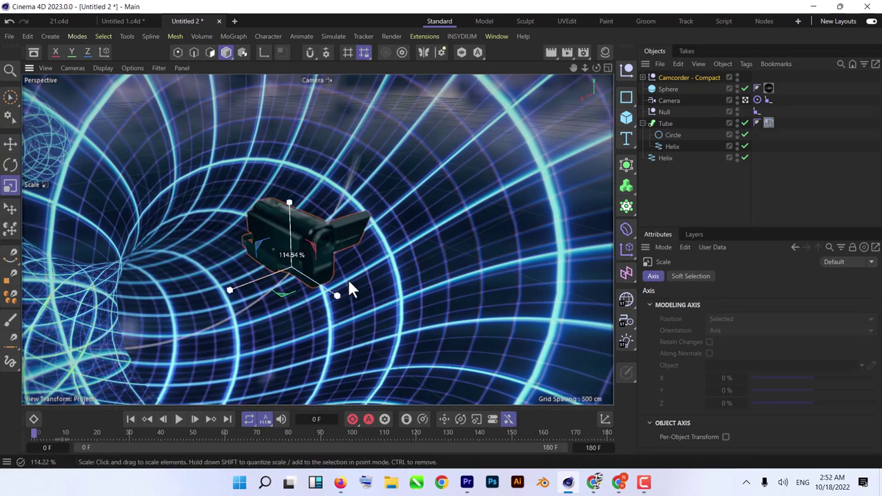
drag(692, 95, 670, 116)
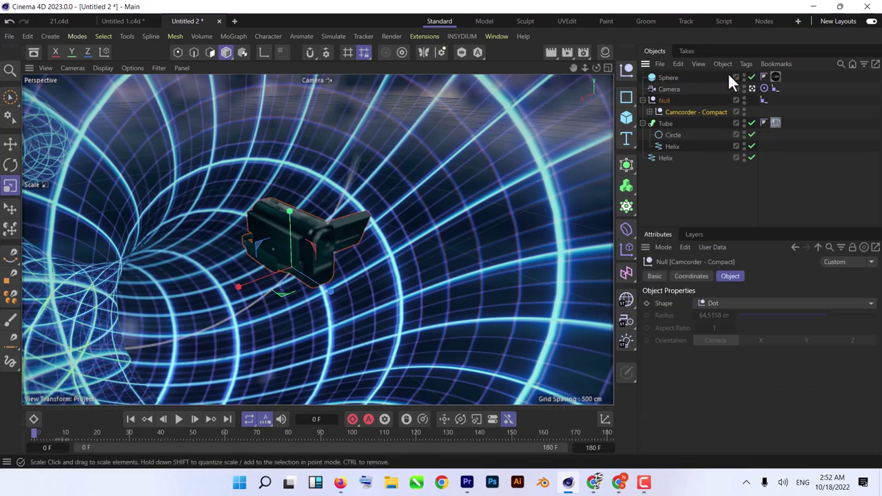
Leave the scene camera's view, hide the Tube and frame the camcorder in the viewport
click(752, 88)
alt+drag(261, 140, 392, 252)
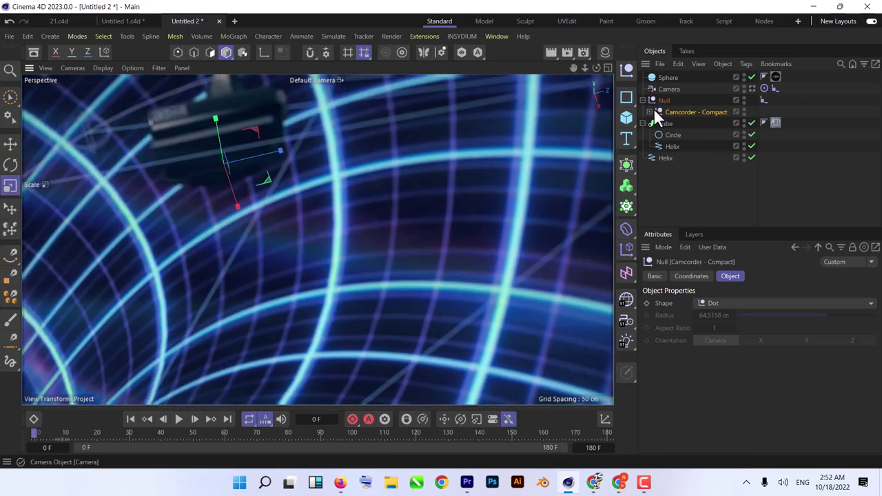
click(744, 122)
alt+drag(264, 187, 273, 168)
key(o)
scroll(324, 227, down, 10)
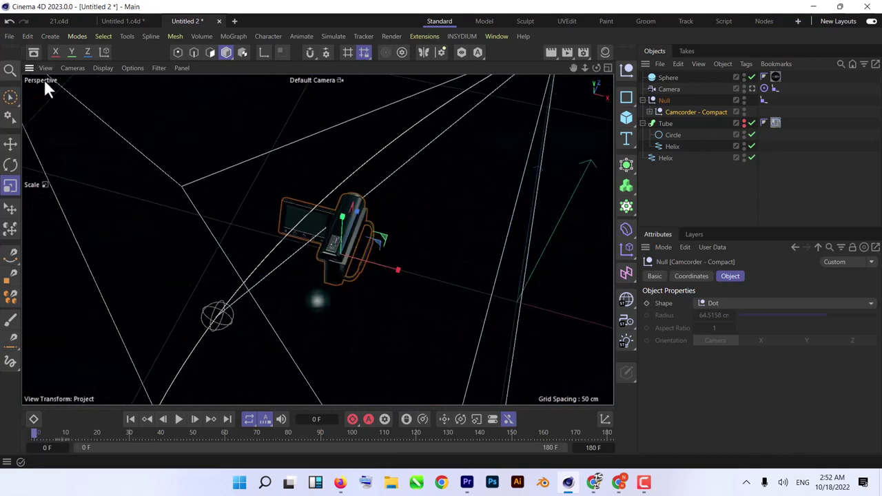
Move the camcorder onto the Null at the helix path, then return to the scene camera and show the Tube again
click(12, 146)
drag(338, 271, 251, 264)
drag(230, 179, 271, 330)
drag(203, 290, 256, 349)
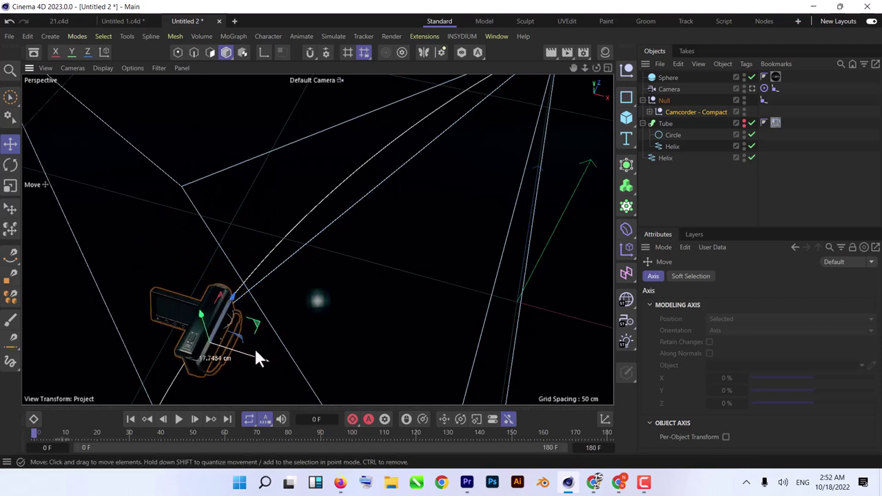
click(753, 88)
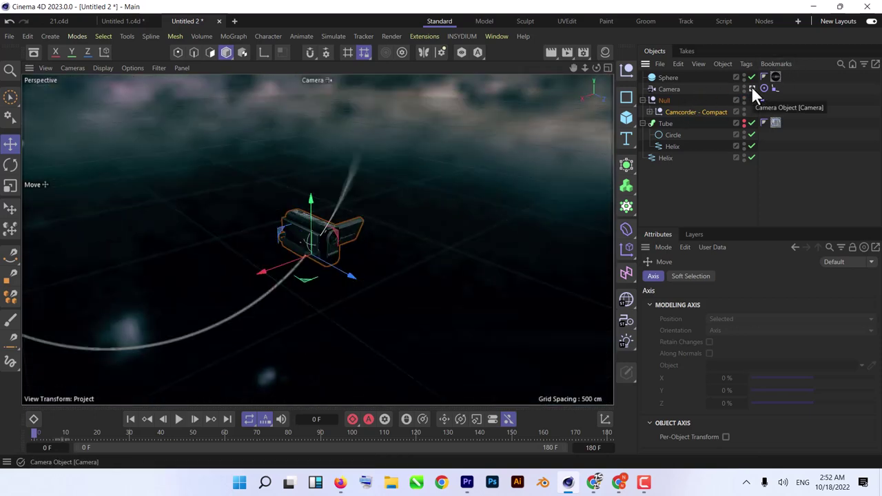
click(743, 124)
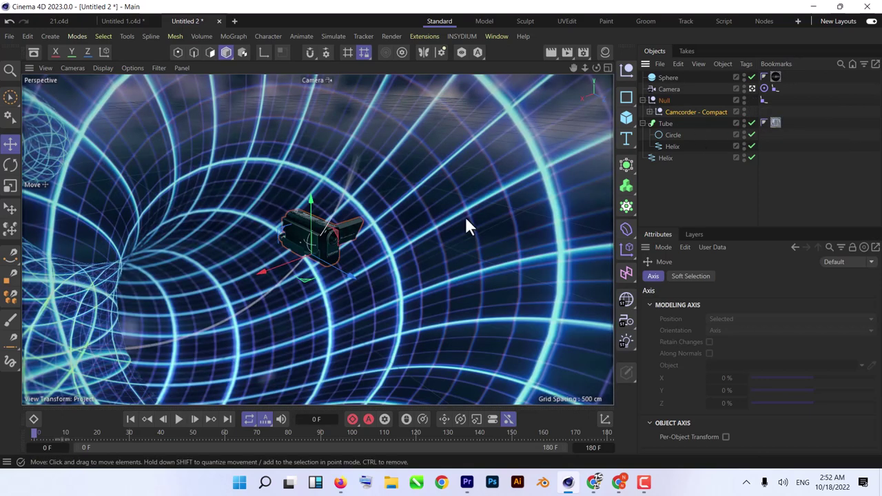
Scale up the camcorder further so it fills more of the scene camera's view
click(696, 111)
key(t)
drag(363, 285, 276, 321)
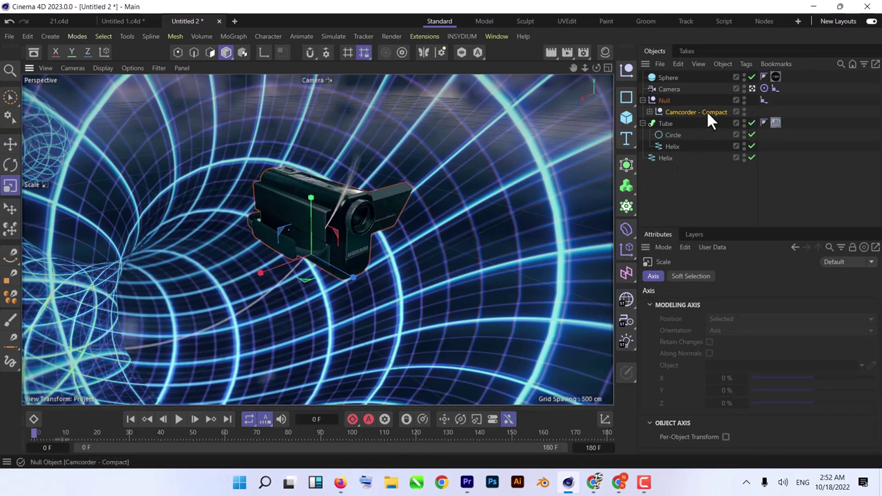
Copy the Null's Align to Spline tag onto the camcorder and try out its Position along the Helix
drag(763, 99, 765, 112)
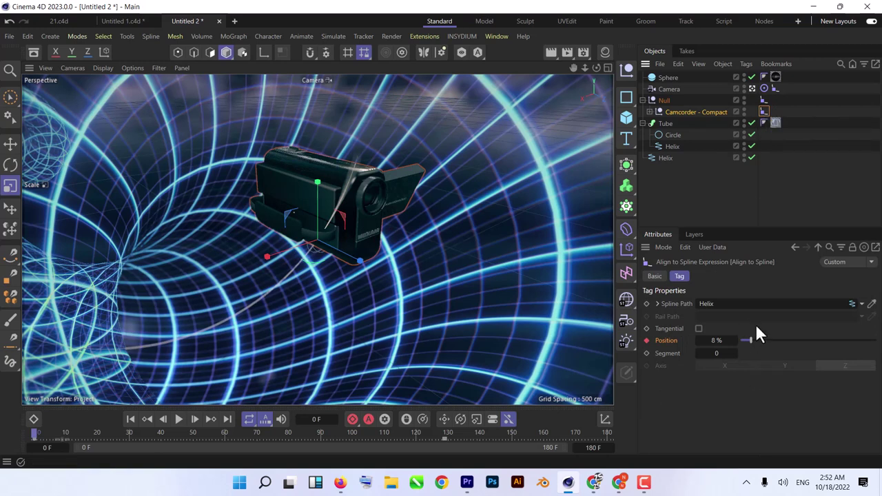
drag(748, 338, 824, 338)
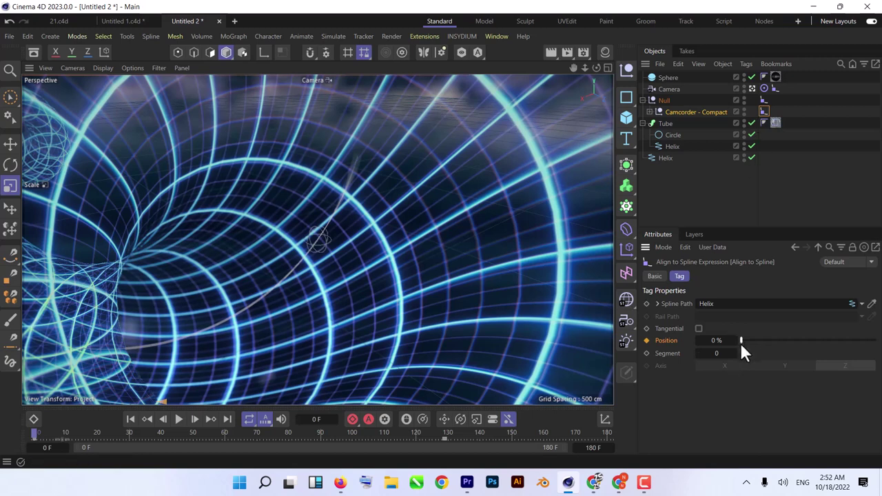
mouse_move(763, 118)
mouse_down()
mouse_move(761, 102)
mouse_move(764, 118)
mouse_move(764, 110)
mouse_up()
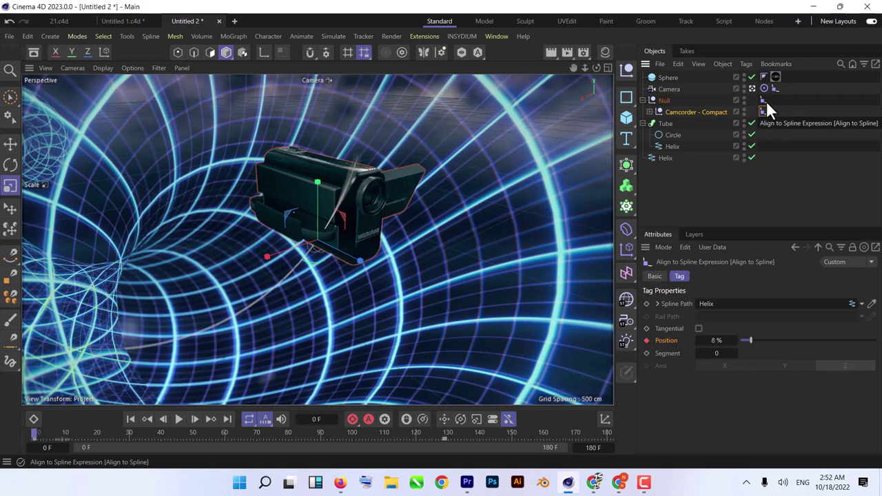
Make Camcorder - Compact the Target Object of the Camera's Target tag and play back the animation
click(762, 104)
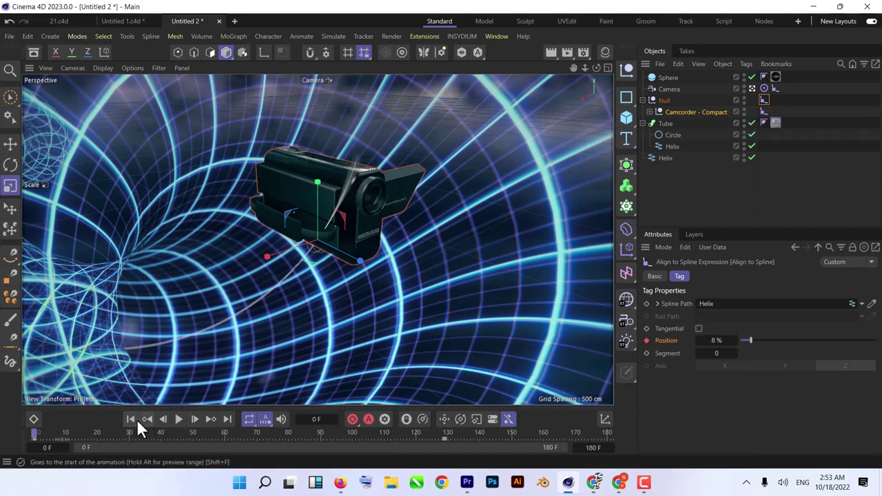
click(180, 419)
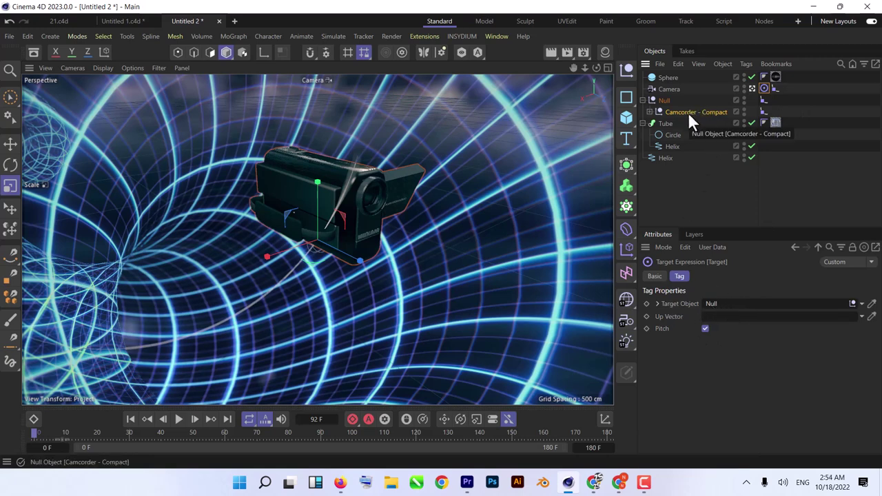
drag(690, 115, 724, 301)
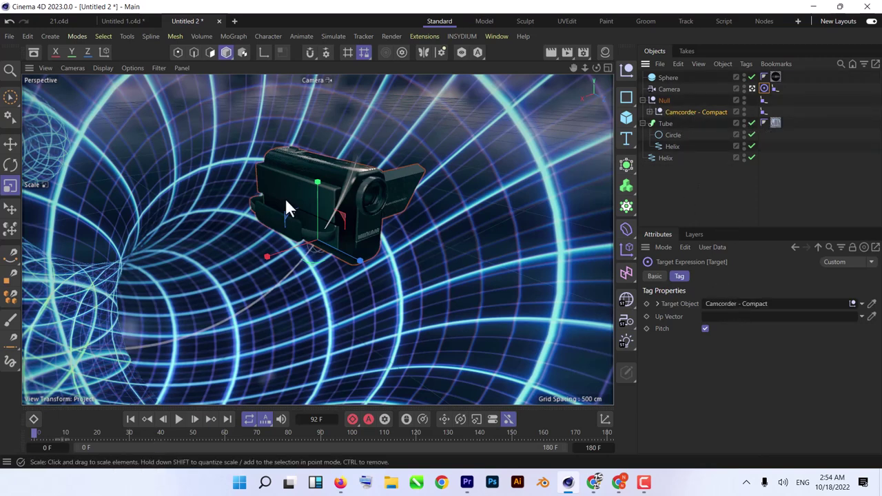
click(181, 420)
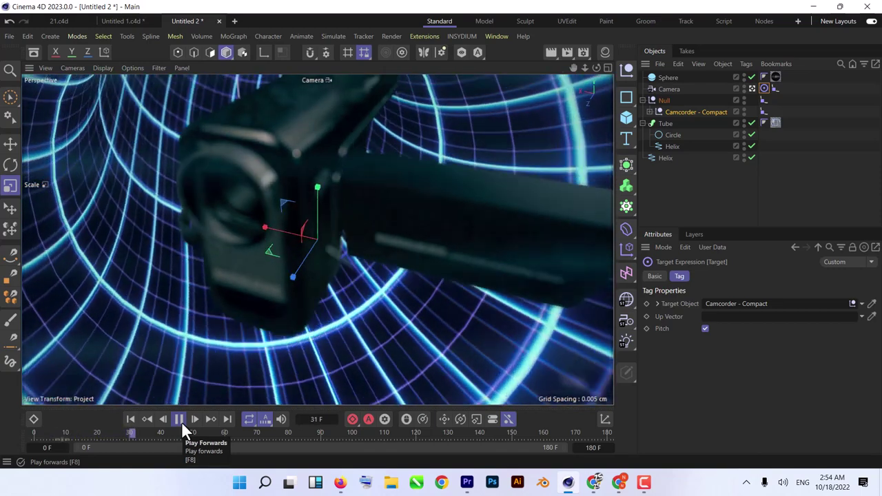
click(182, 421)
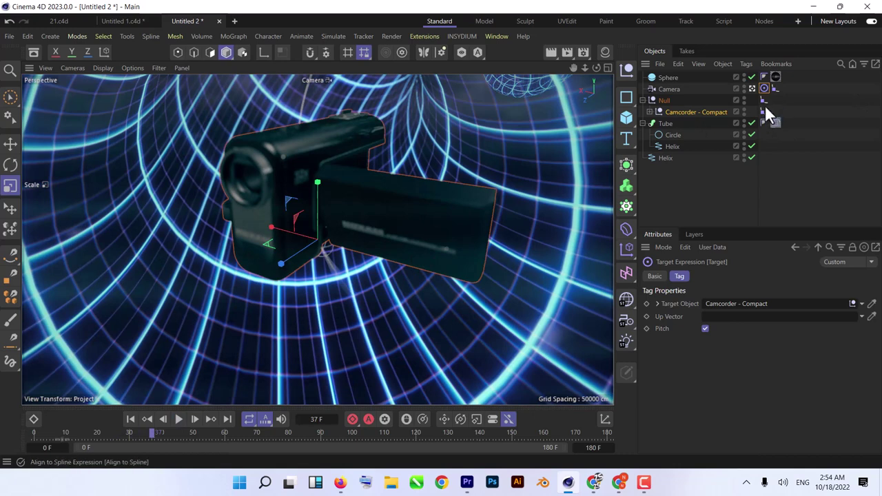
Set the Camera's Focus Object to Camcorder - Compact and play the animation from the start to check the focus
click(659, 90)
mouse_move(750, 333)
mouse_down()
mouse_move(732, 334)
mouse_move(761, 346)
mouse_up()
click(704, 112)
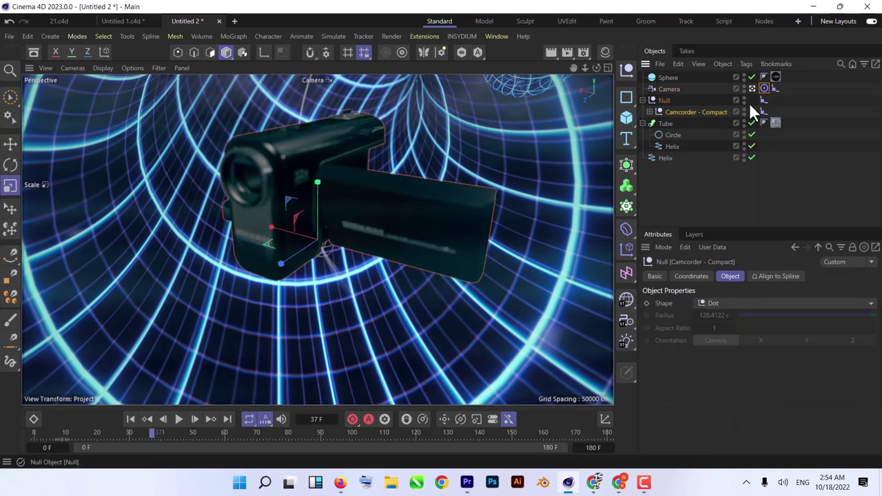
click(677, 88)
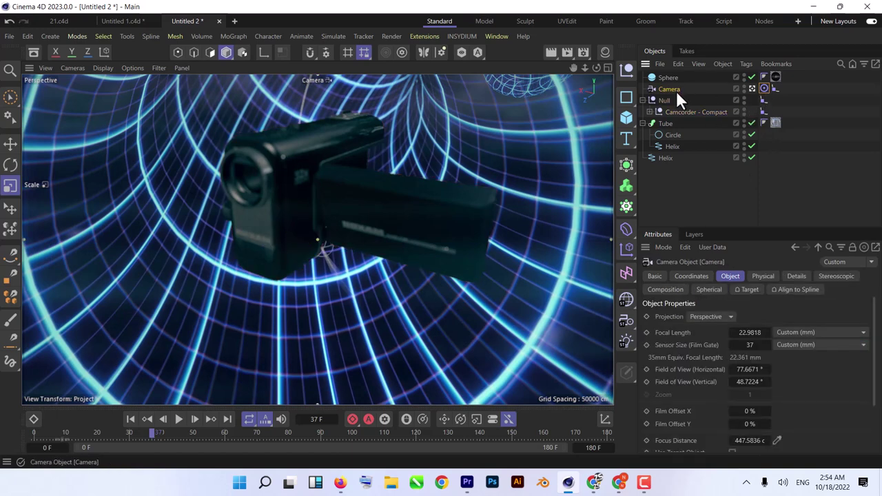
scroll(838, 410, down, 3)
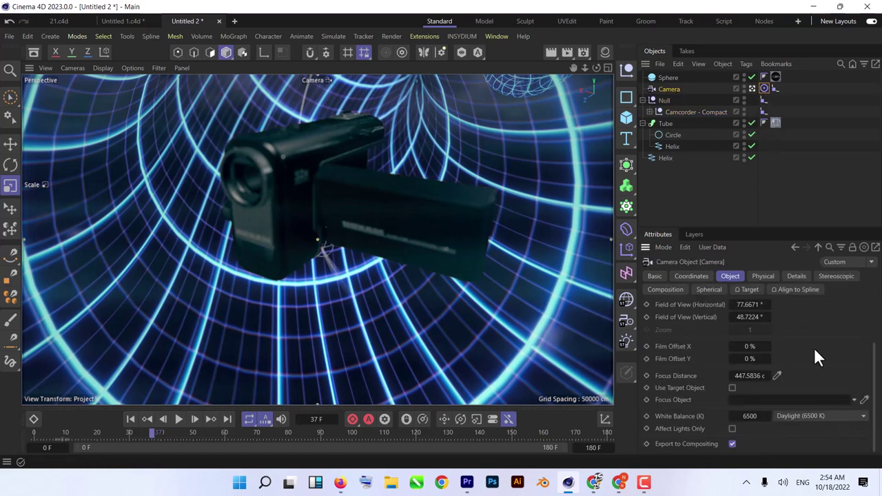
click(864, 399)
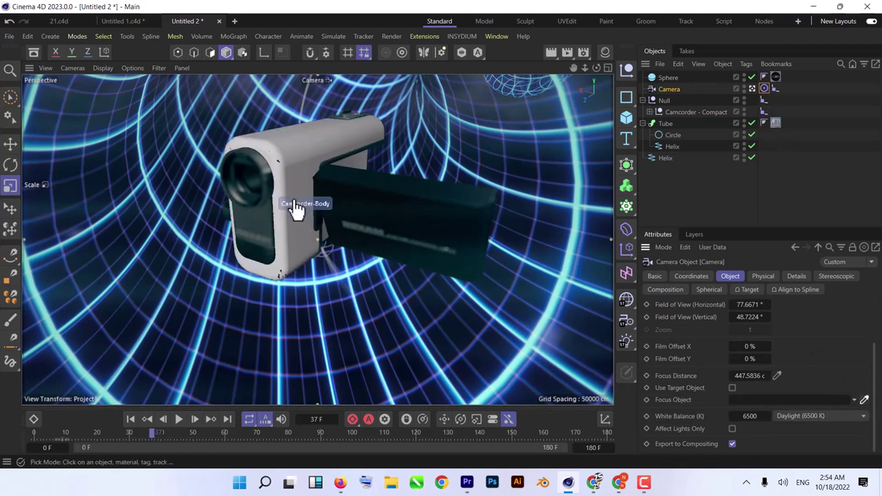
click(678, 112)
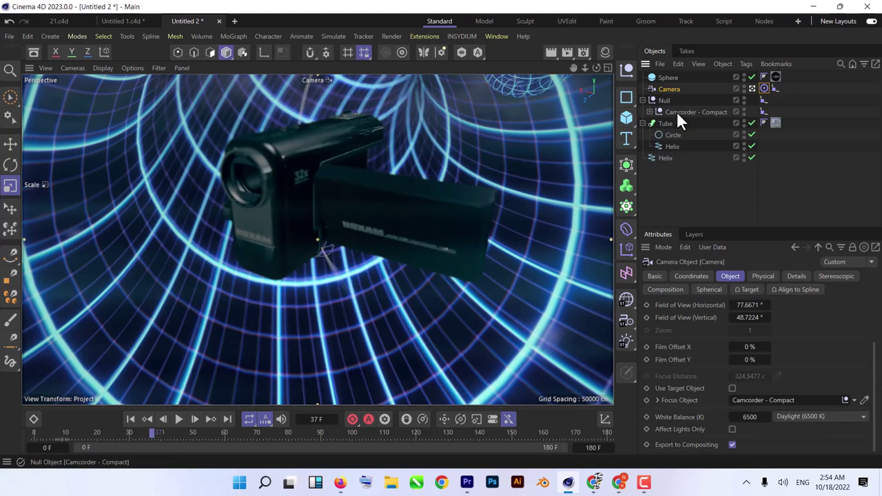
click(131, 421)
click(178, 419)
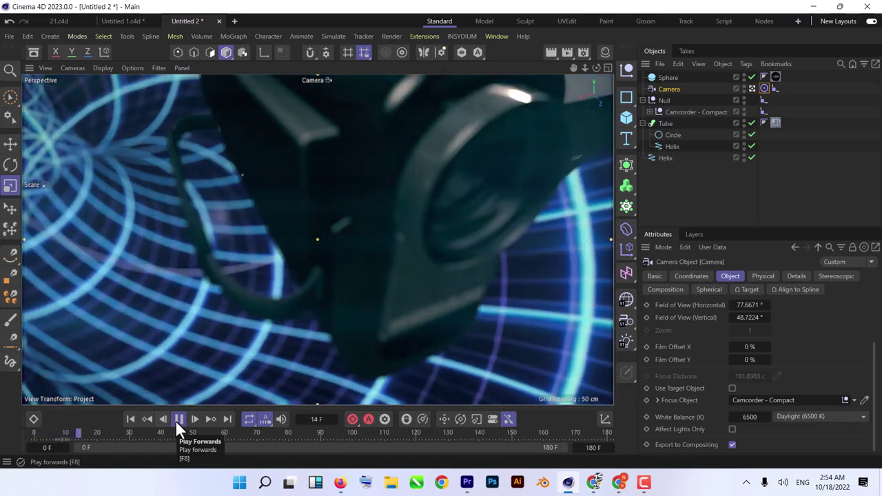
click(176, 419)
click(133, 420)
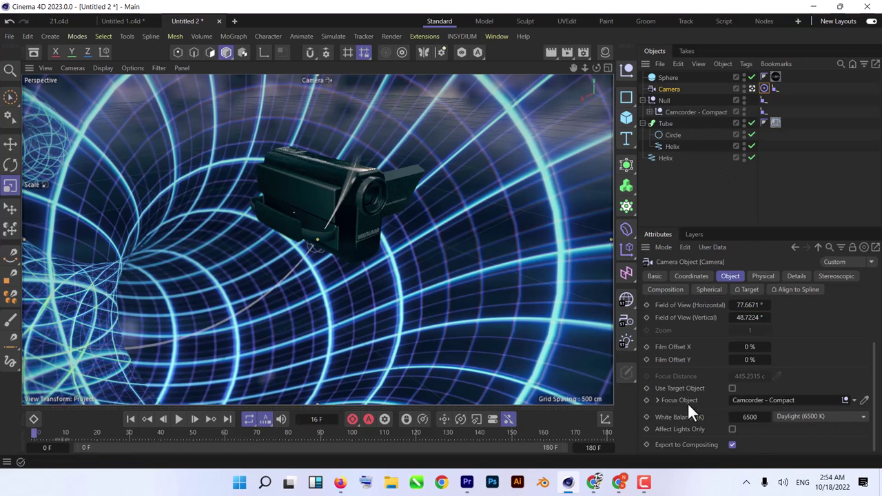
Switch the Camera's Focus Object to Camcorder-Body and preview the animation
click(864, 400)
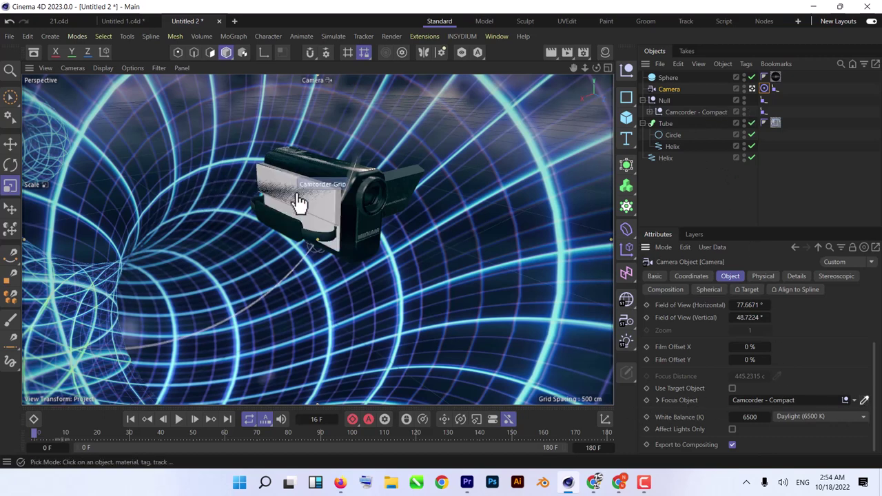
click(360, 196)
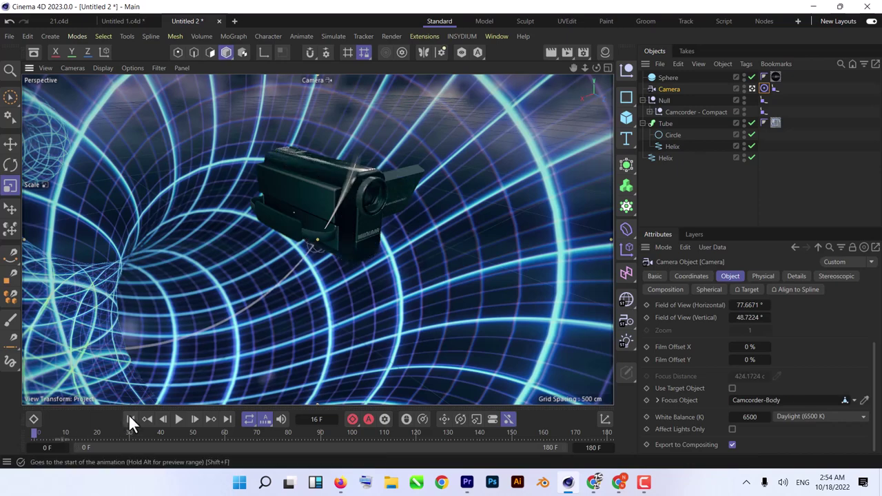
click(178, 418)
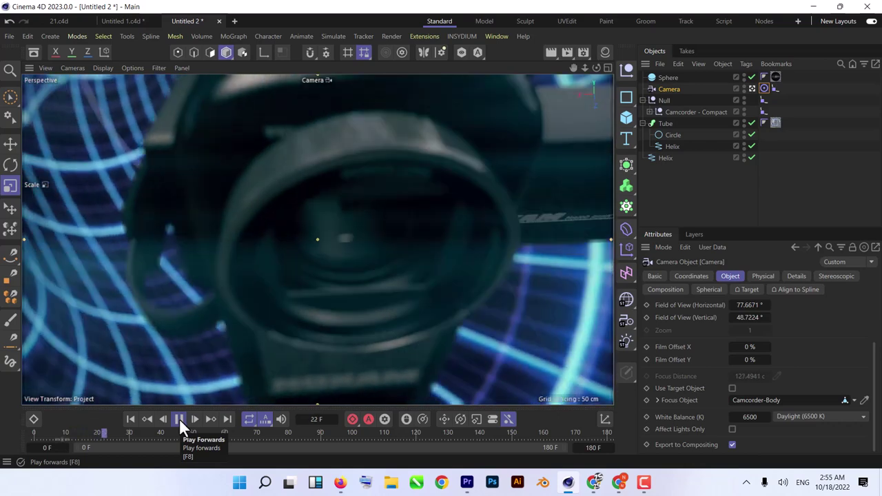
click(179, 418)
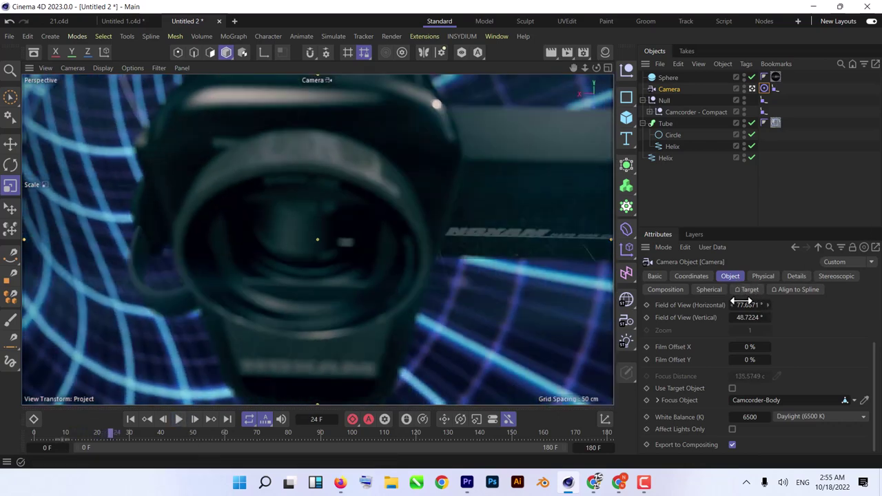
Raise the Camera's F-Stop to 2.01 to reduce the depth-of-field blur
click(763, 276)
drag(753, 331, 772, 331)
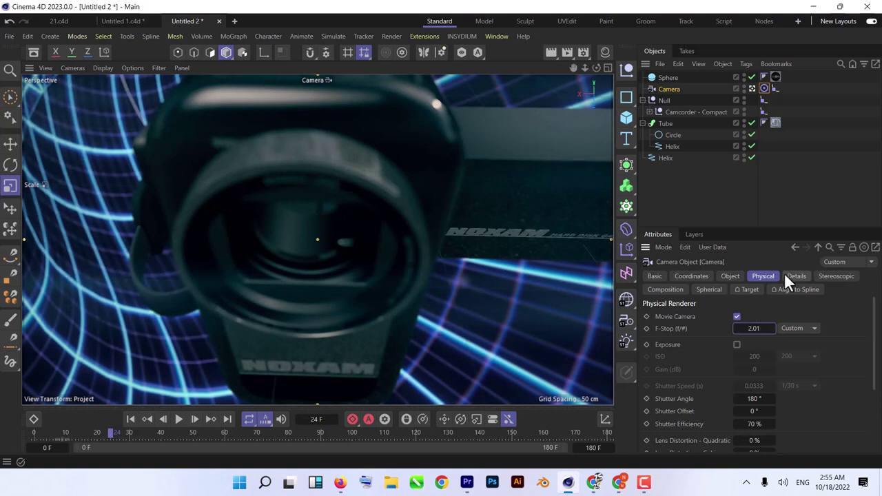
click(688, 112)
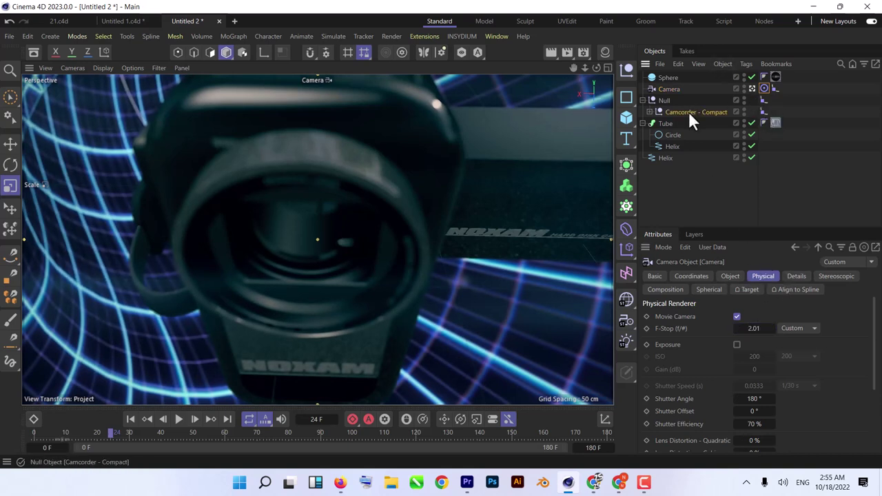
click(668, 89)
scroll(734, 367, down, 5)
scroll(788, 390, up, 5)
Try Zoom-Metal-Str as the Camera's Focus Object, then settle on Camcorder-Zoom at the lens
click(730, 275)
click(844, 400)
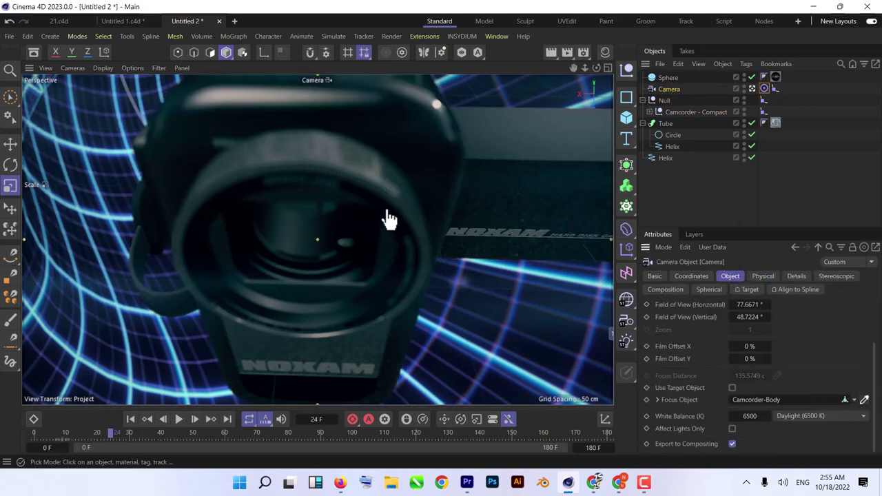
click(336, 176)
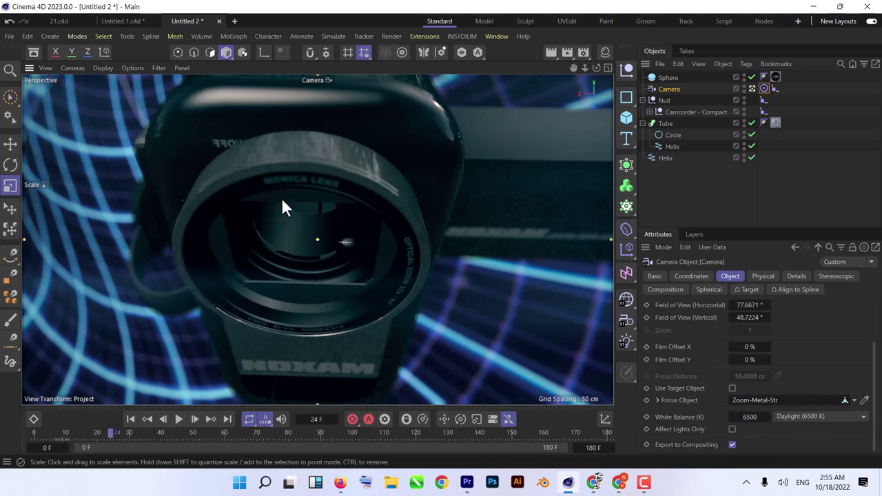
click(864, 400)
click(351, 197)
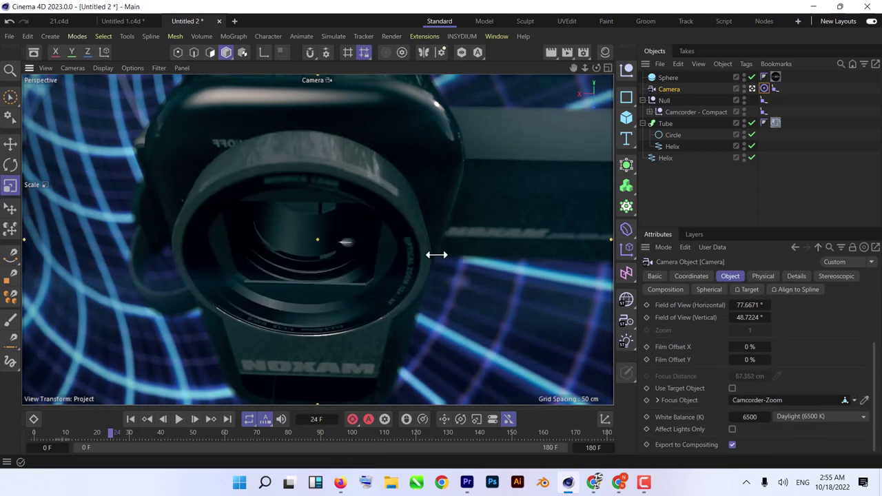
click(863, 400)
Scrub through the timeline, play the animation from the start, and test-render the camera view at frame 42
drag(122, 433, 601, 449)
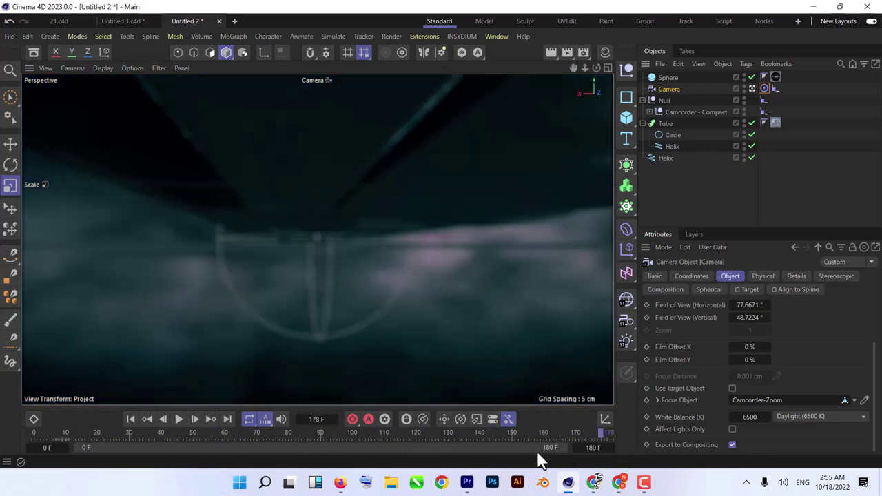
drag(548, 454, 521, 454)
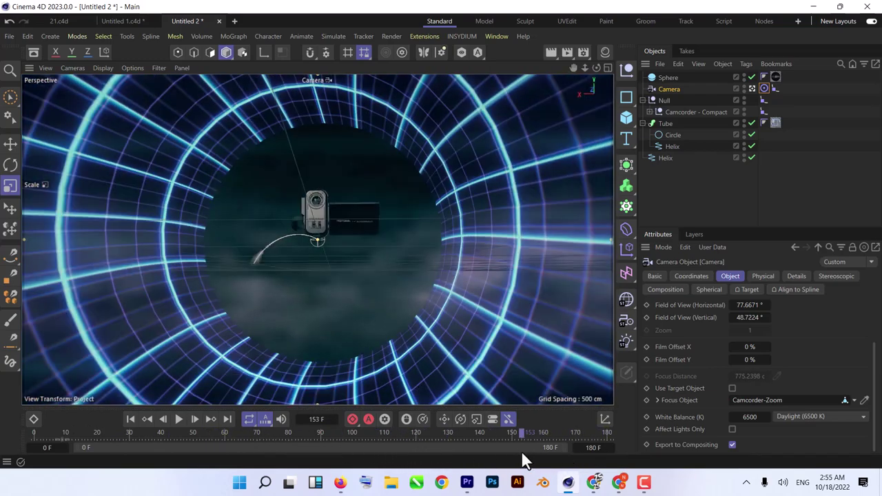
click(130, 419)
click(180, 419)
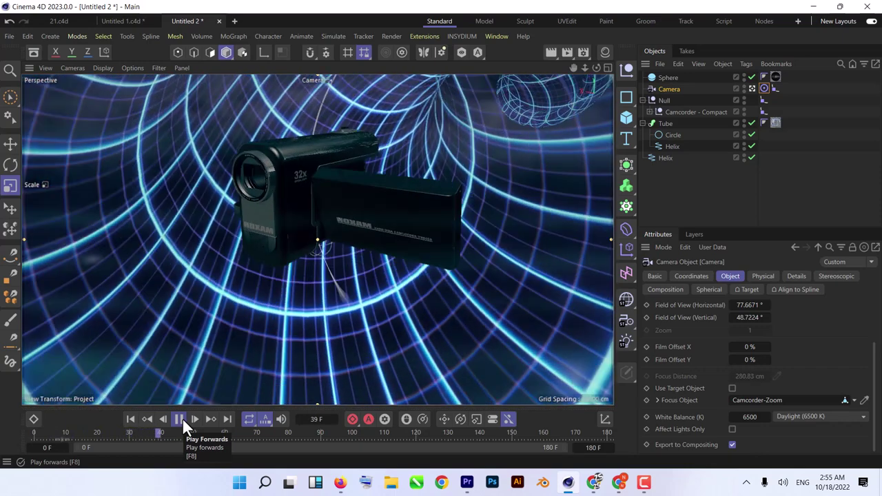
click(180, 419)
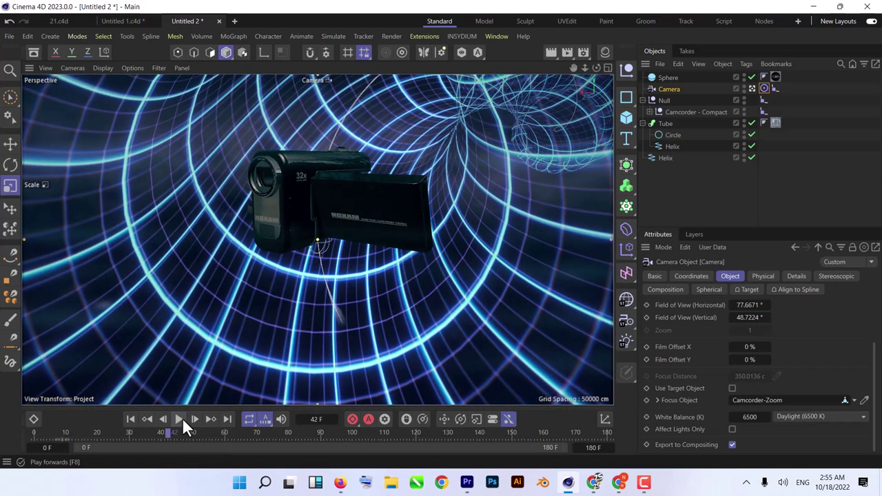
click(549, 52)
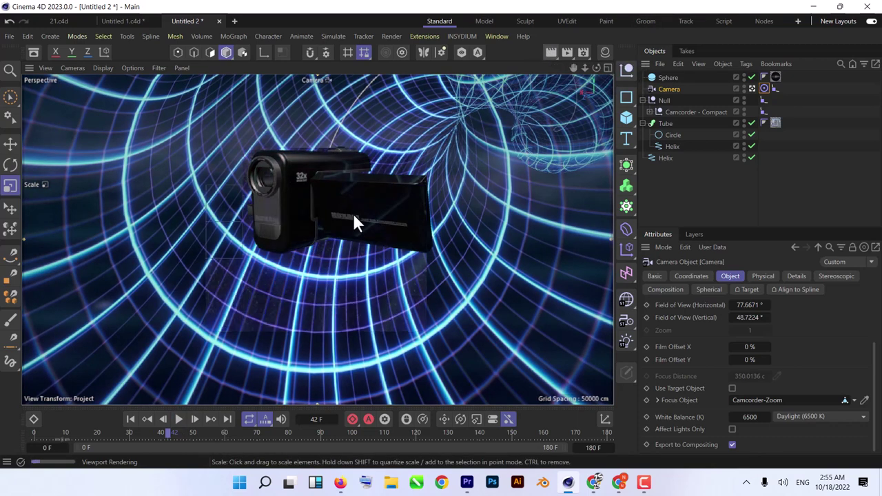
click(336, 234)
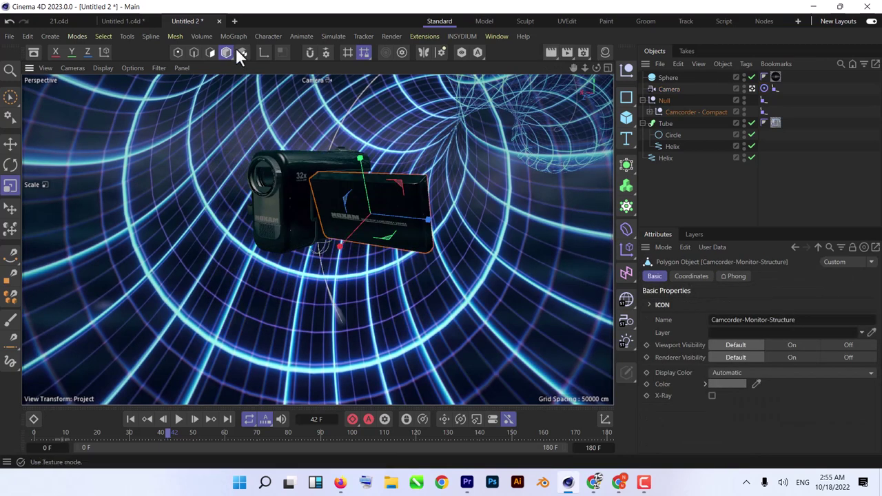
Filter the viewport to Geometry Only so the helper graphics are hidden
click(141, 67)
mouse_move(148, 90)
mouse_move(158, 69)
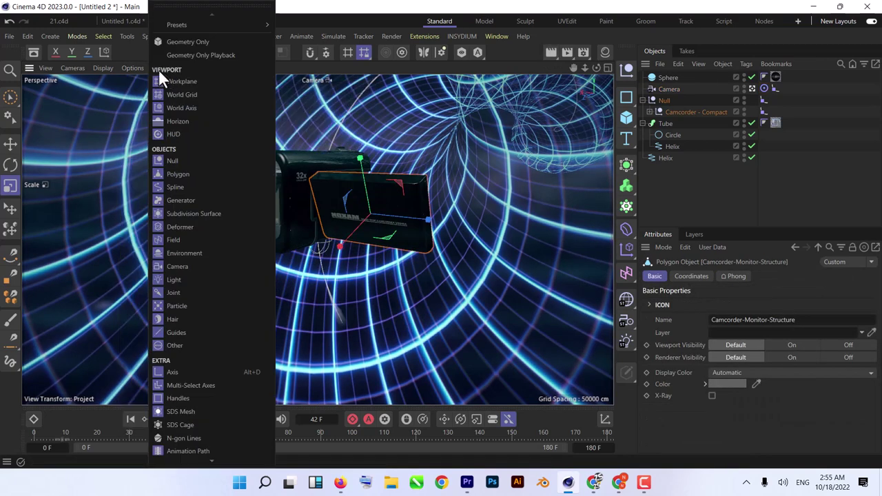
click(221, 41)
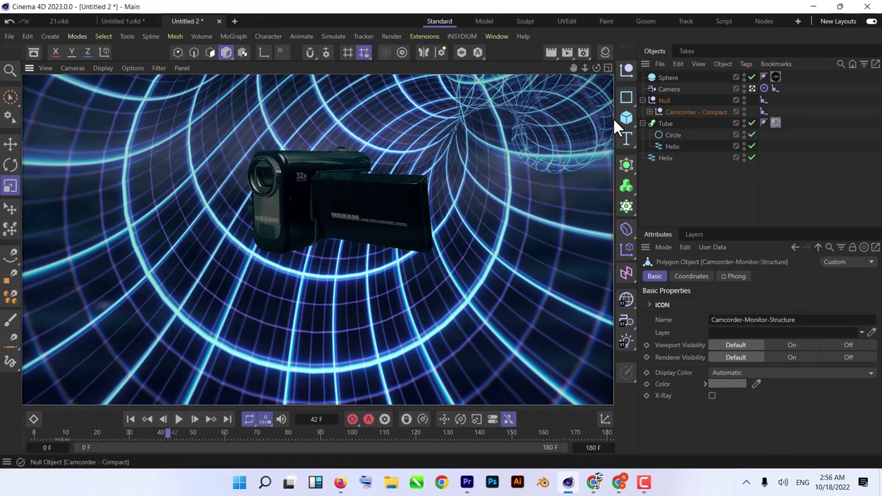
Toggle the viewport's Shadow Hinting and Shadows display effects
click(128, 69)
click(163, 200)
click(135, 69)
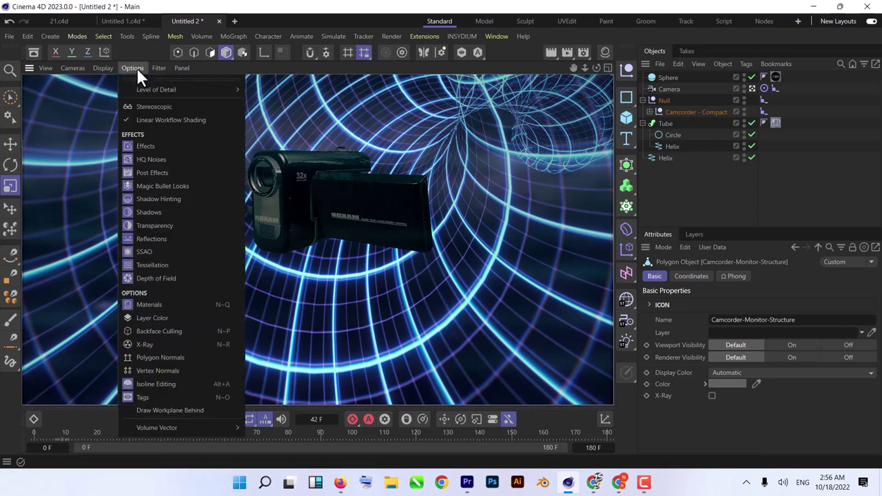
click(176, 215)
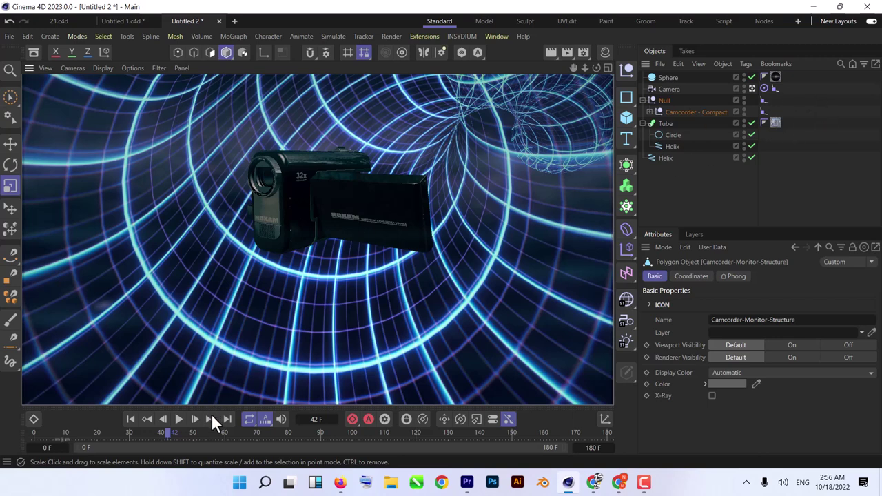
Lower the Camera's F-Stop to 0.61 for a more blurred tunnel and return to the first frame
click(675, 90)
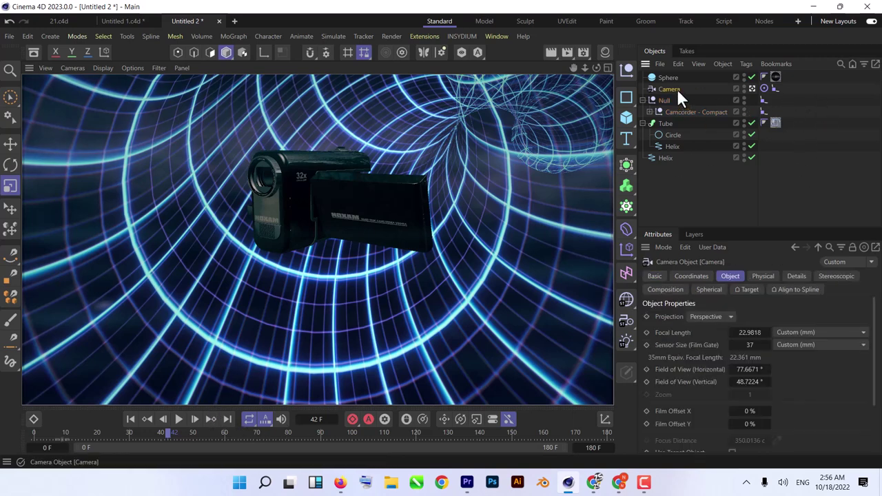
click(762, 277)
drag(736, 328, 689, 327)
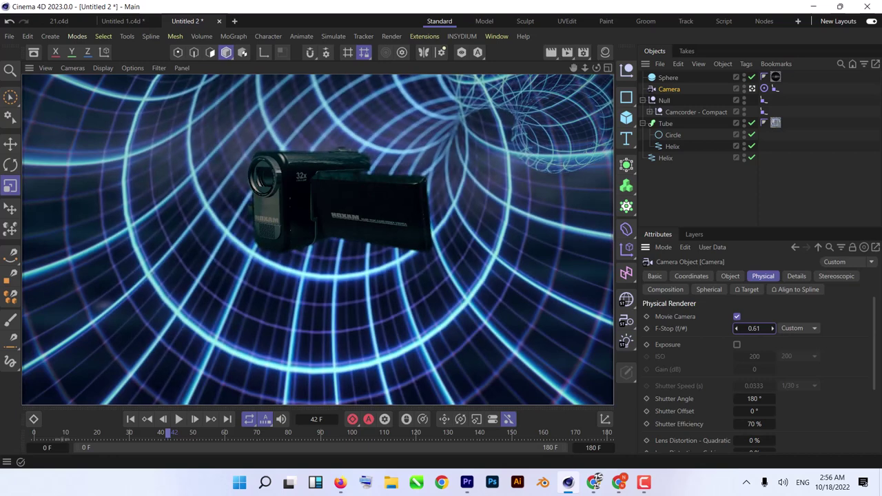
click(131, 418)
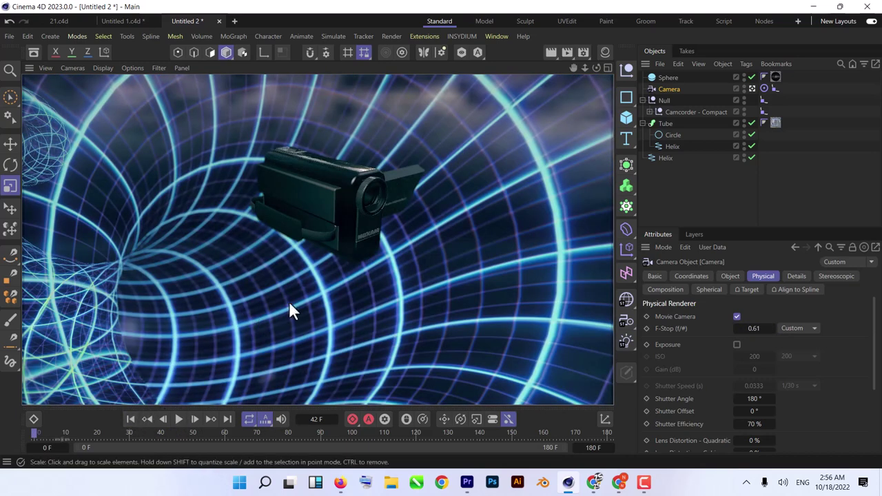
Switch the render settings to the Viewport Renderer and copy its effects from the viewport
click(583, 54)
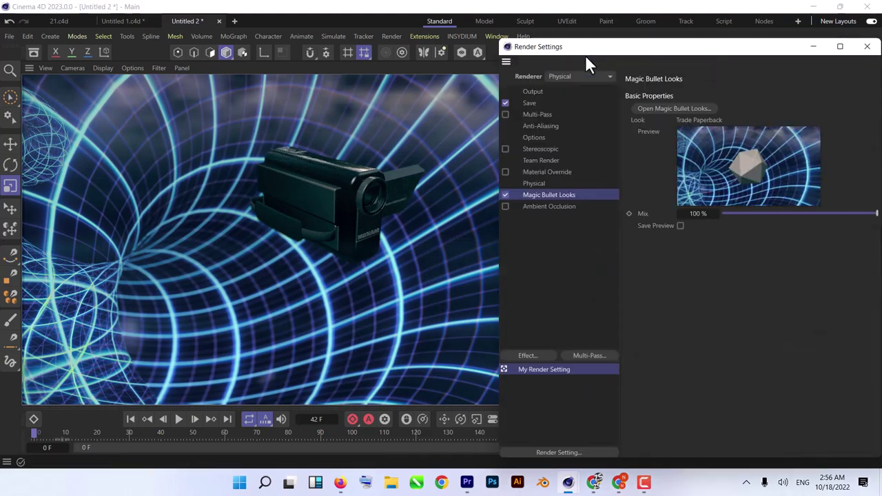
click(568, 76)
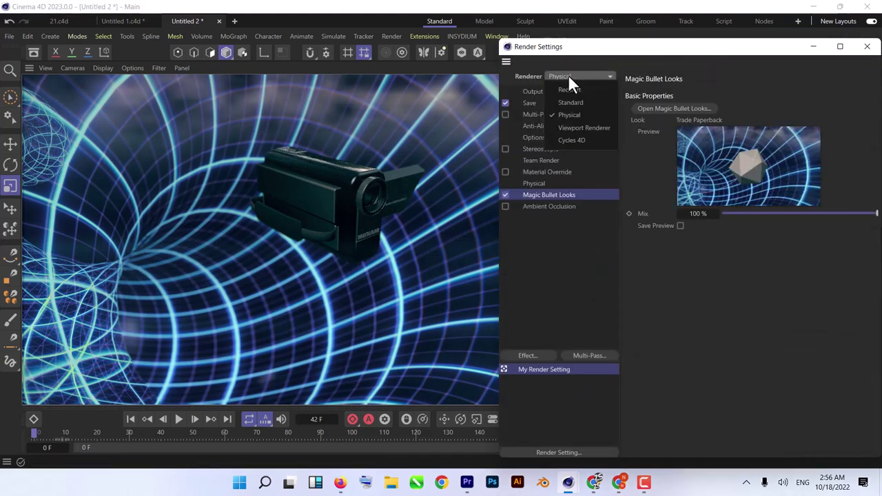
click(585, 127)
drag(745, 44, 658, 48)
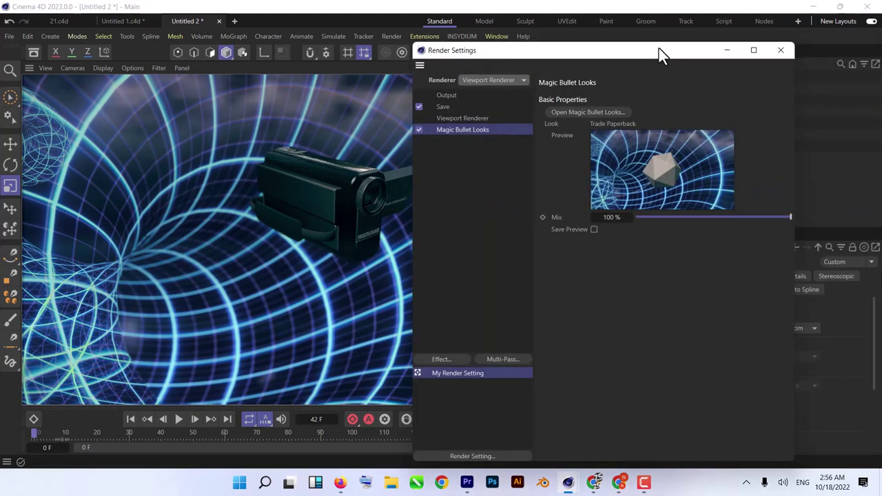
click(453, 119)
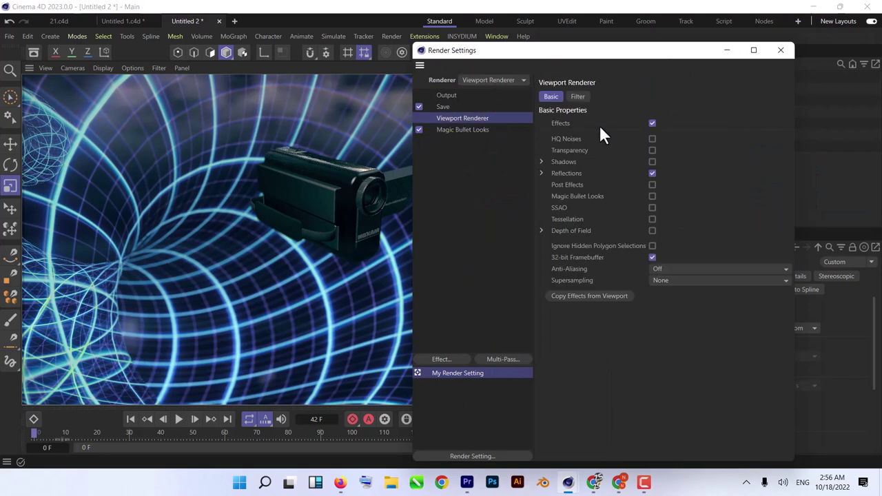
click(605, 296)
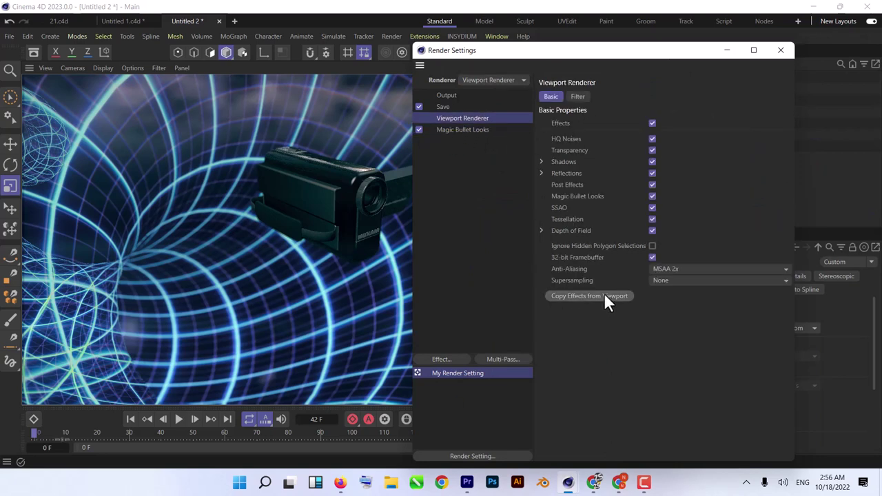
Restrict the Viewport Renderer's filter to Geometry Only and close the render settings
click(577, 96)
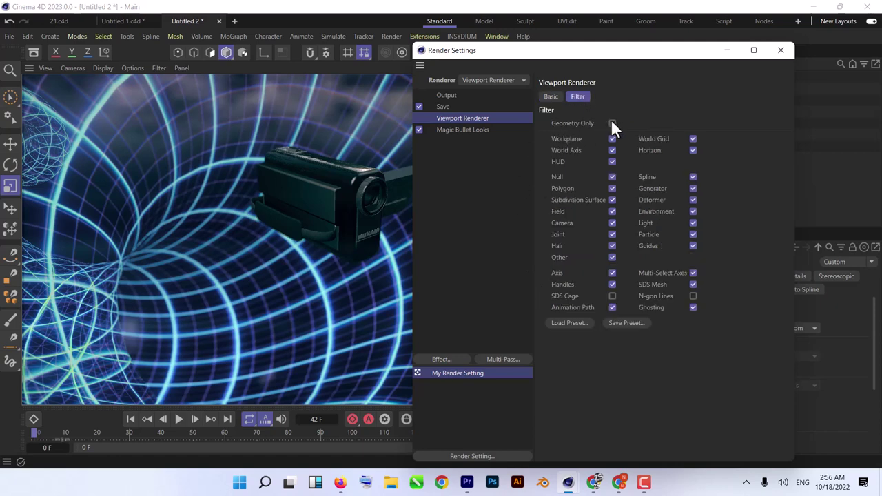
click(612, 122)
click(785, 49)
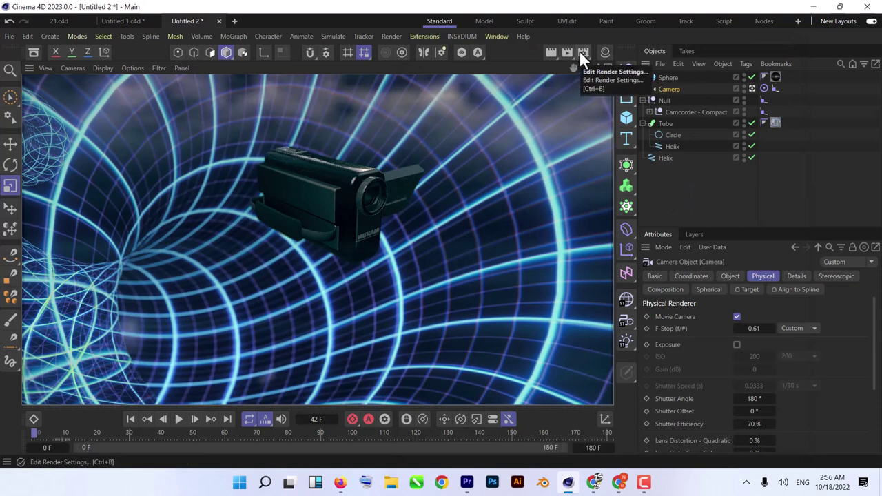
Set the output frame range to All Frames and render the animation to the Picture Viewer without saving a file
click(580, 54)
click(537, 88)
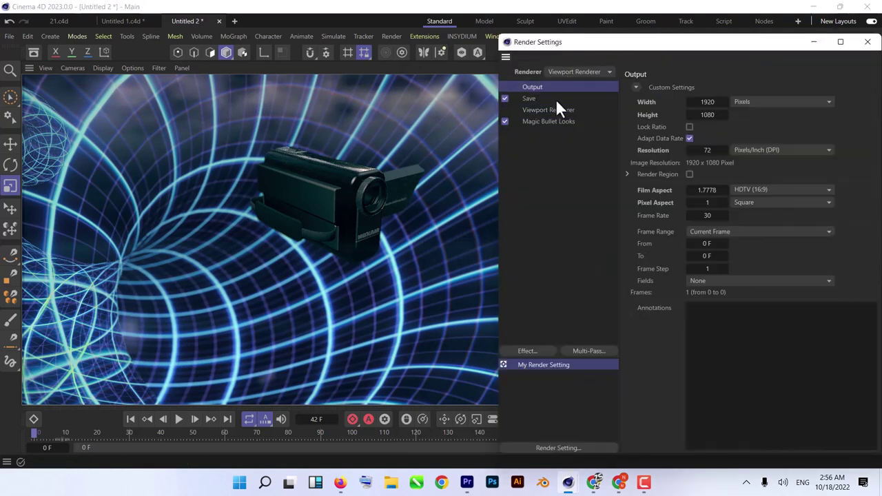
click(709, 234)
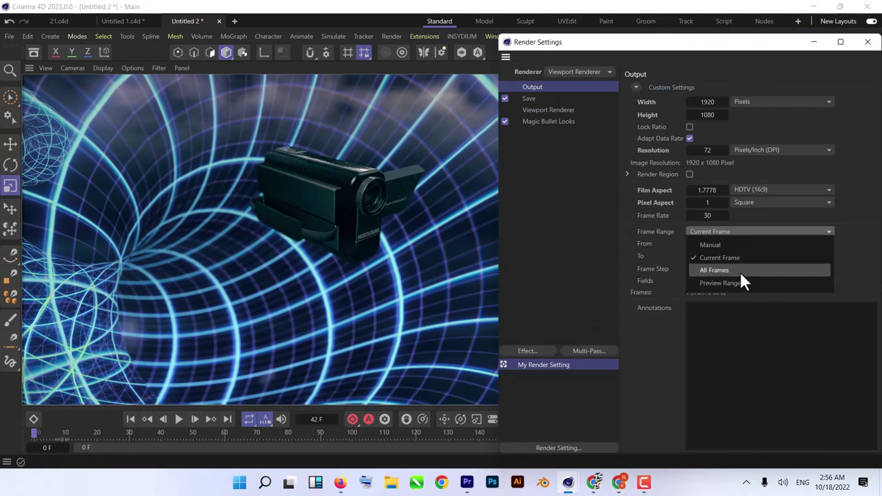
click(740, 271)
click(867, 42)
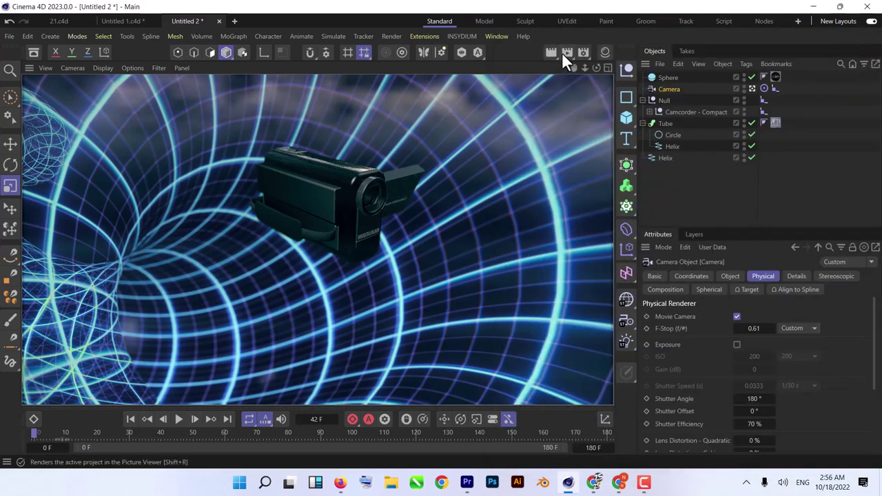
click(566, 54)
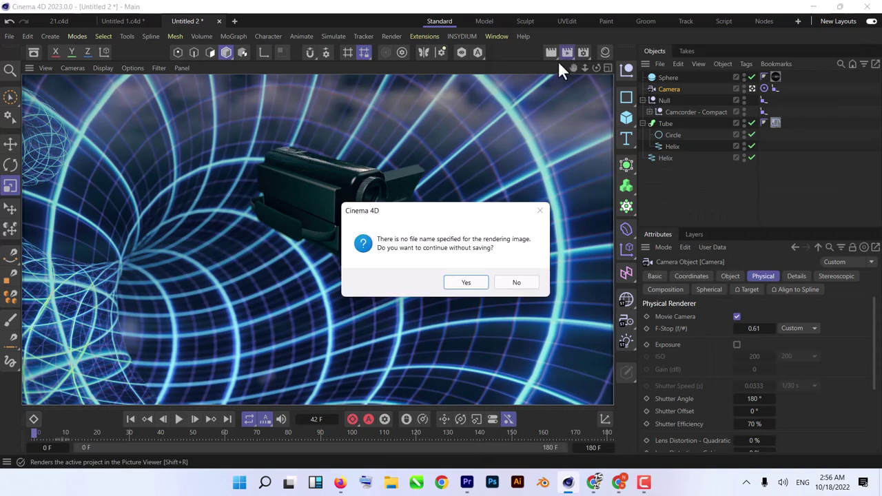
click(473, 282)
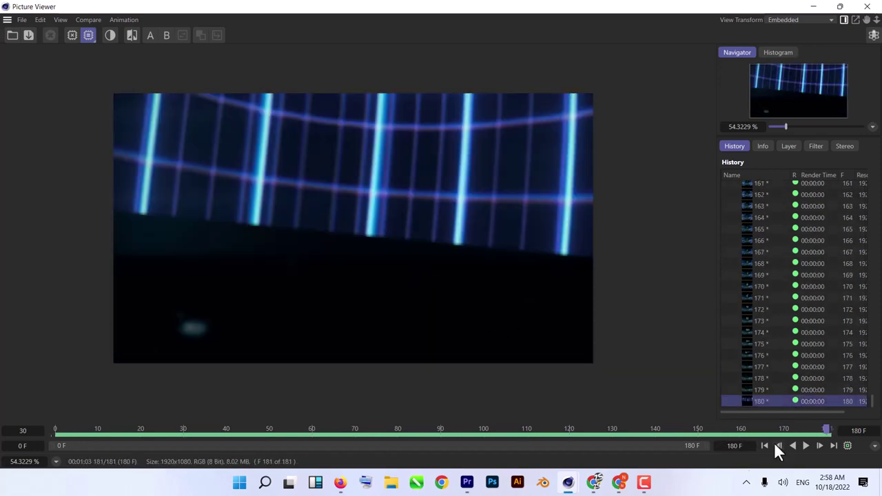
Play the rendered animation and scrub back through its early frames to the first frame to check the result
click(803, 445)
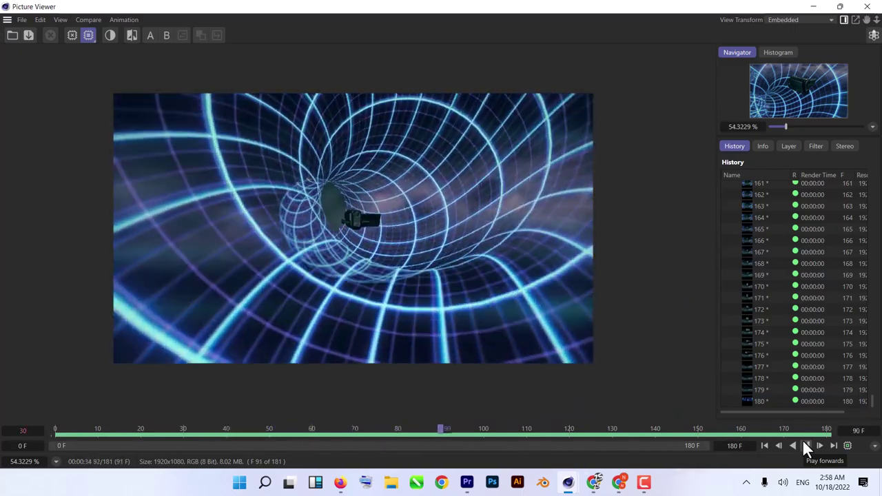
drag(507, 427, 199, 426)
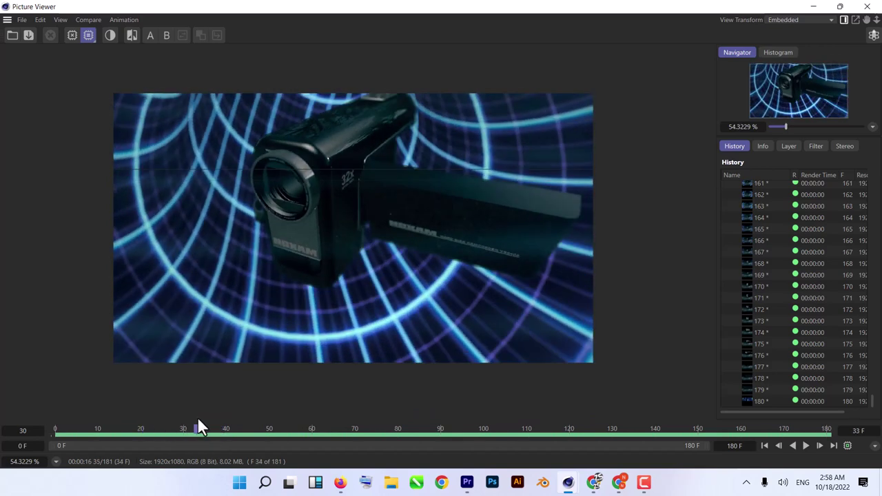
drag(198, 427, 230, 427)
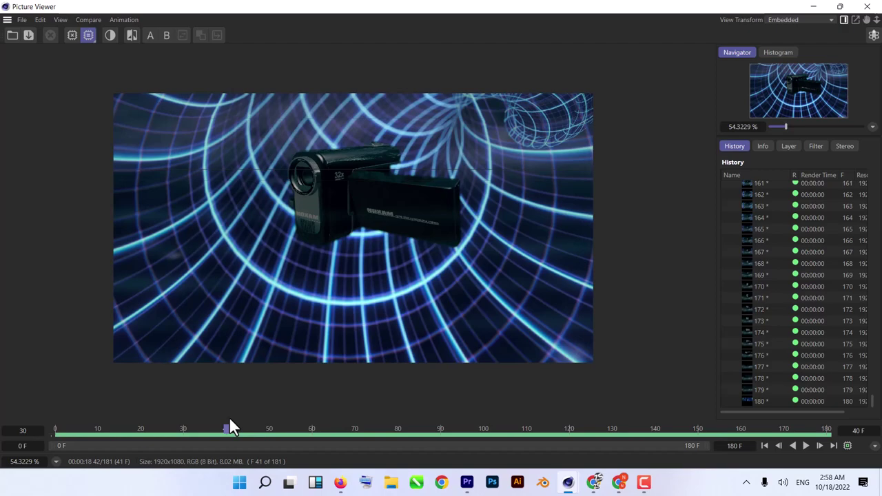
drag(240, 426, 38, 427)
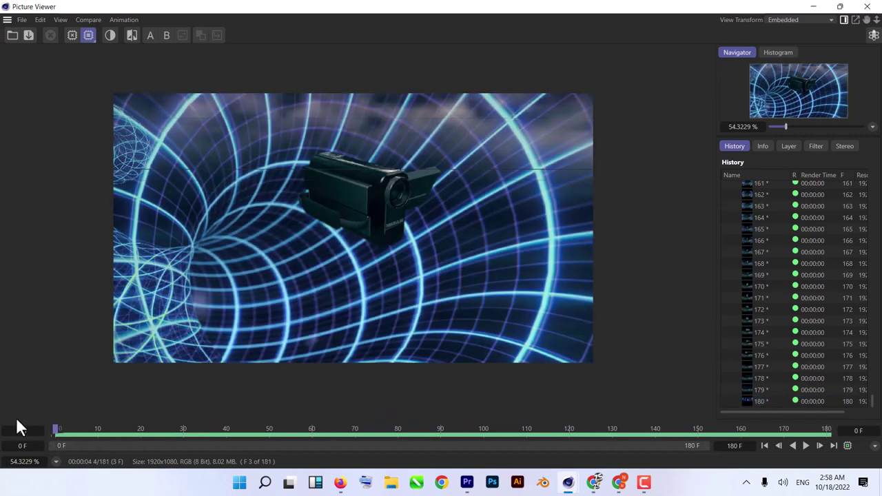